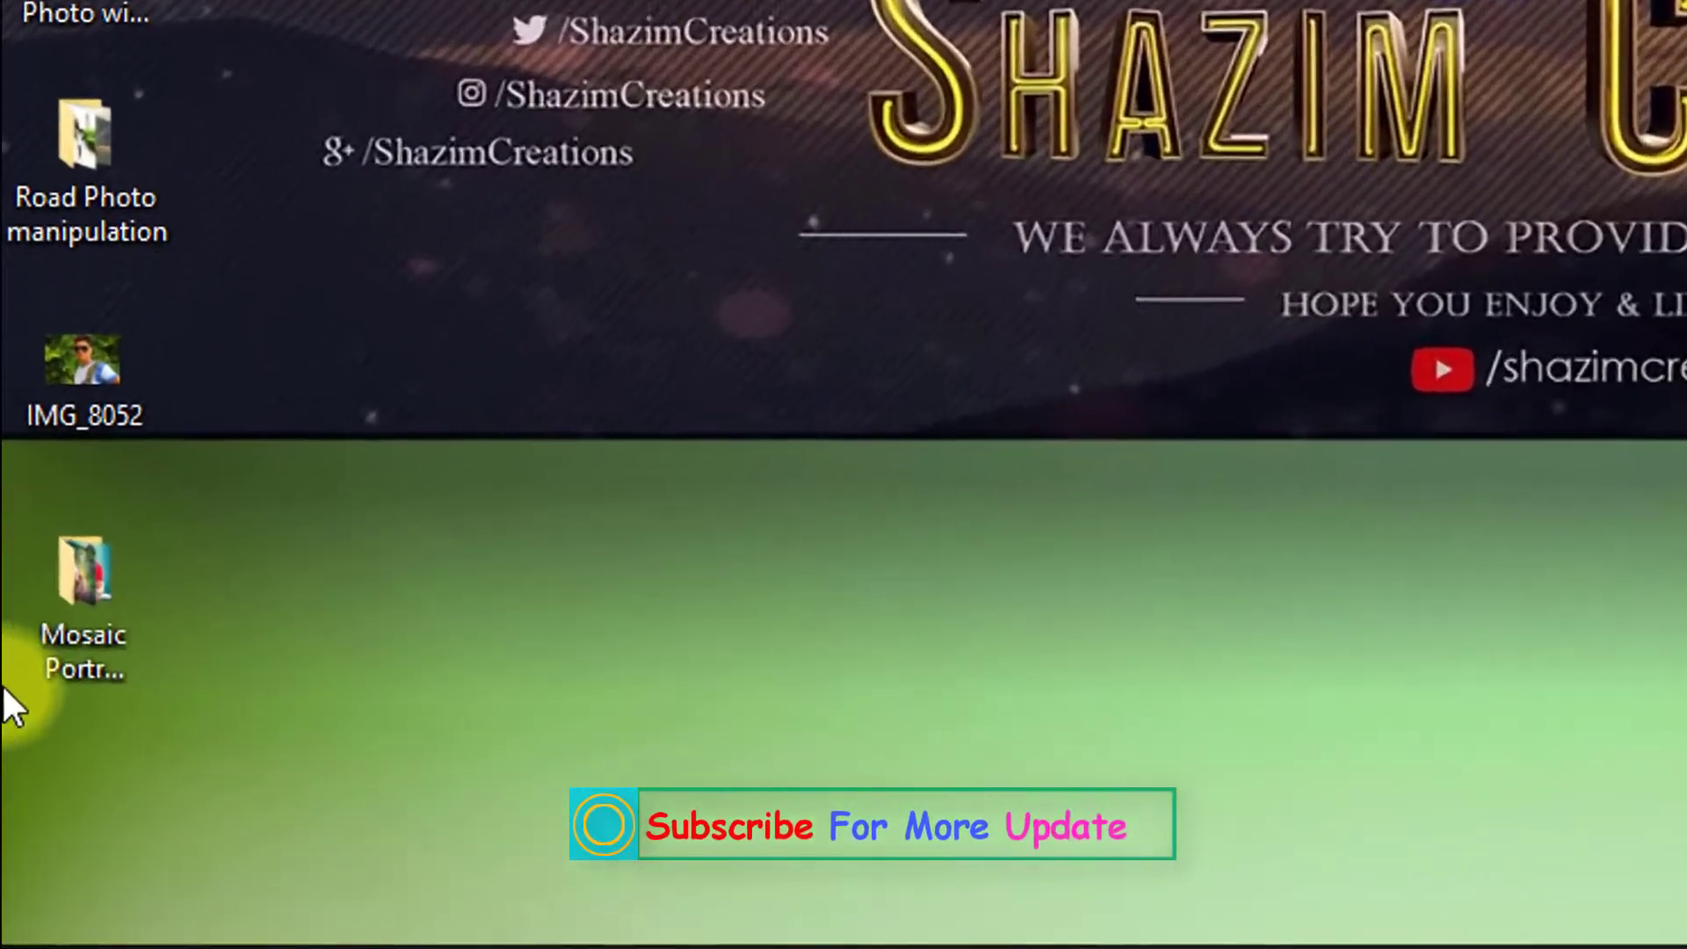
Open the Mosaic Portrait Effects folder, select all its photos, then close the window
{"action": "left_click", "coordinate": [28, 756]}
{"action": "double_click", "coordinate": [53, 576]}
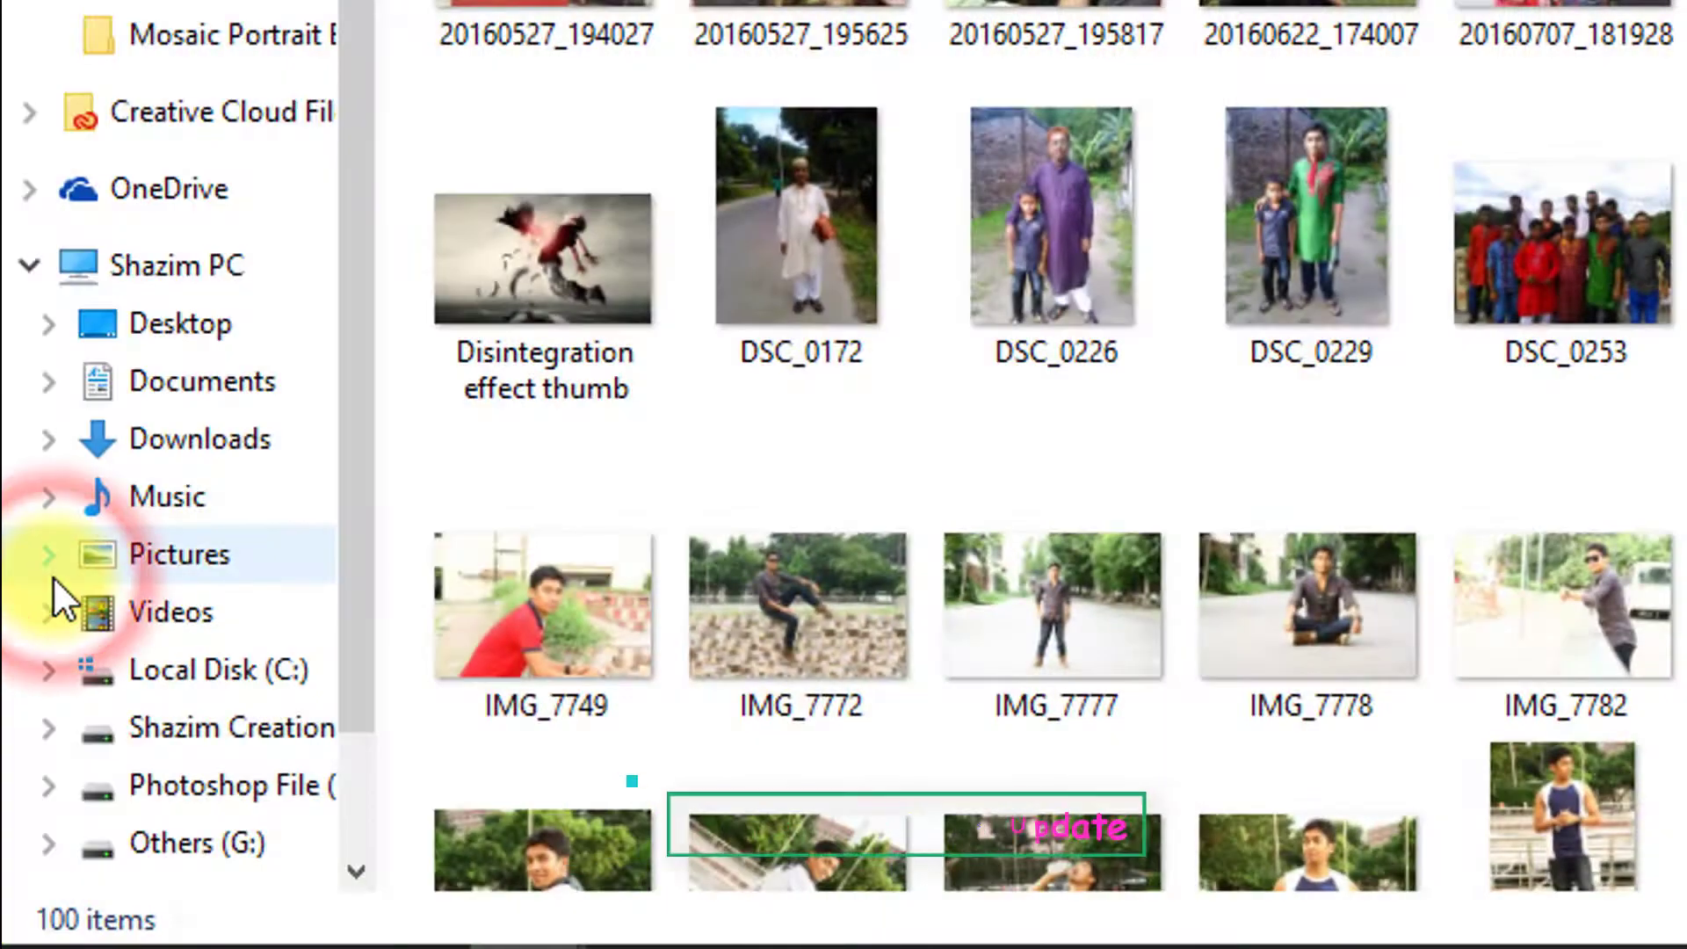
{"action": "scroll", "coordinate": [1304, 180], "scroll_direction": "down", "scroll_amount": 15}
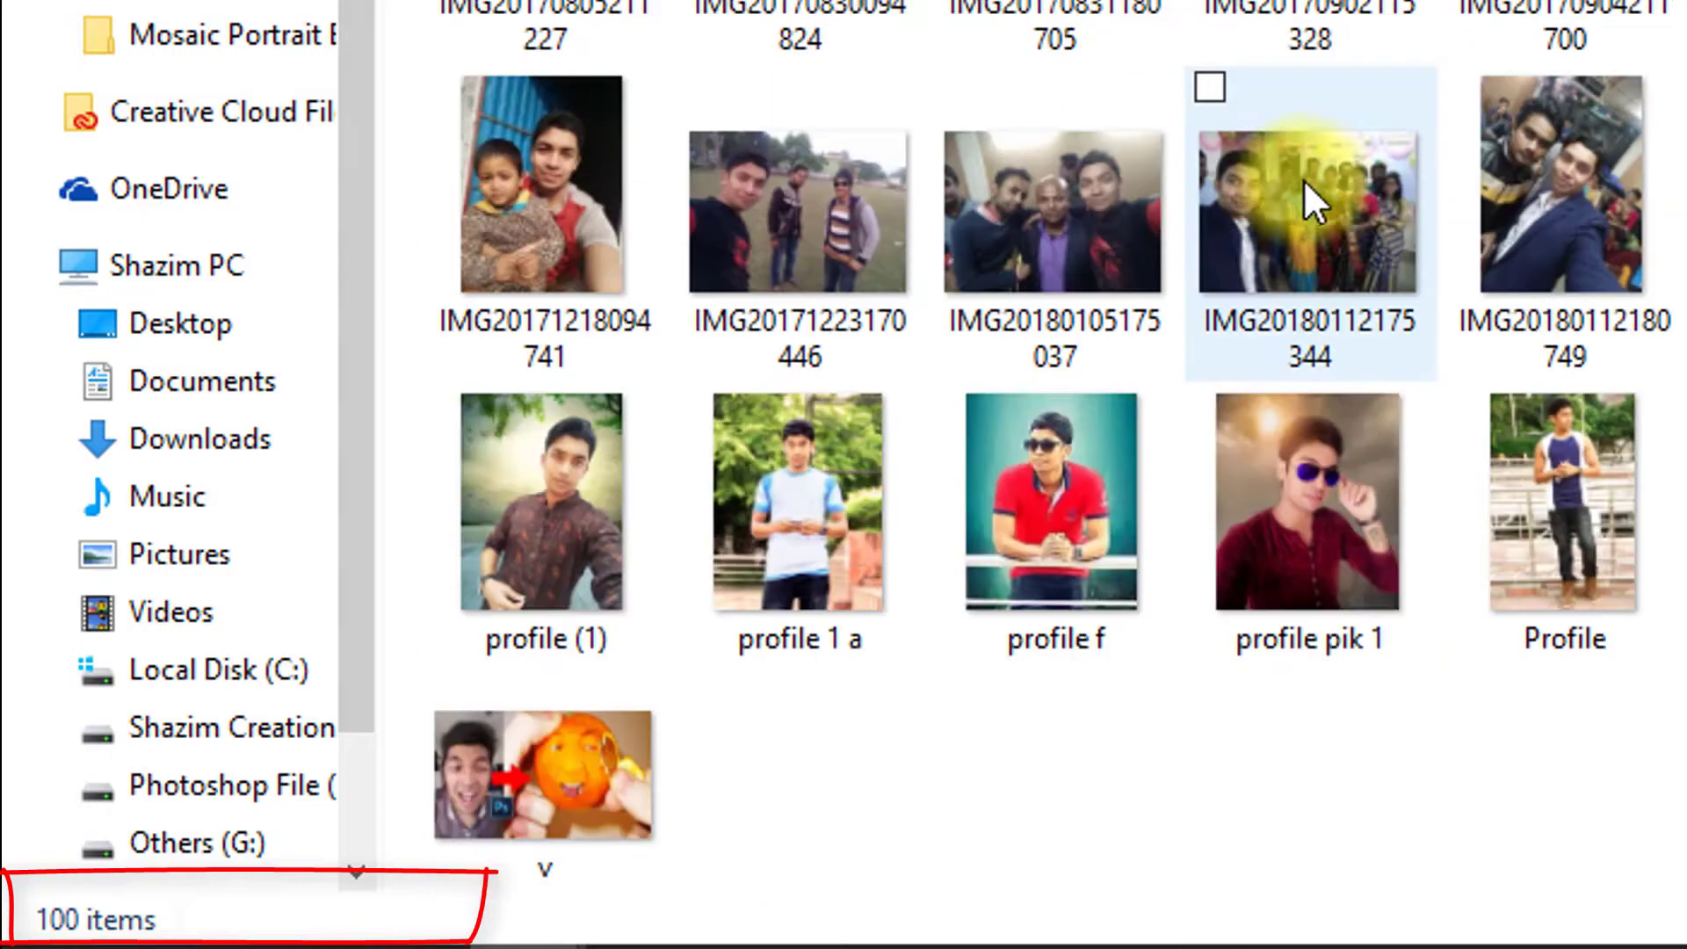
{"action": "scroll", "coordinate": [1325, 183], "scroll_direction": "up", "scroll_amount": 15}
{"action": "key", "text": "ctrl+a"}
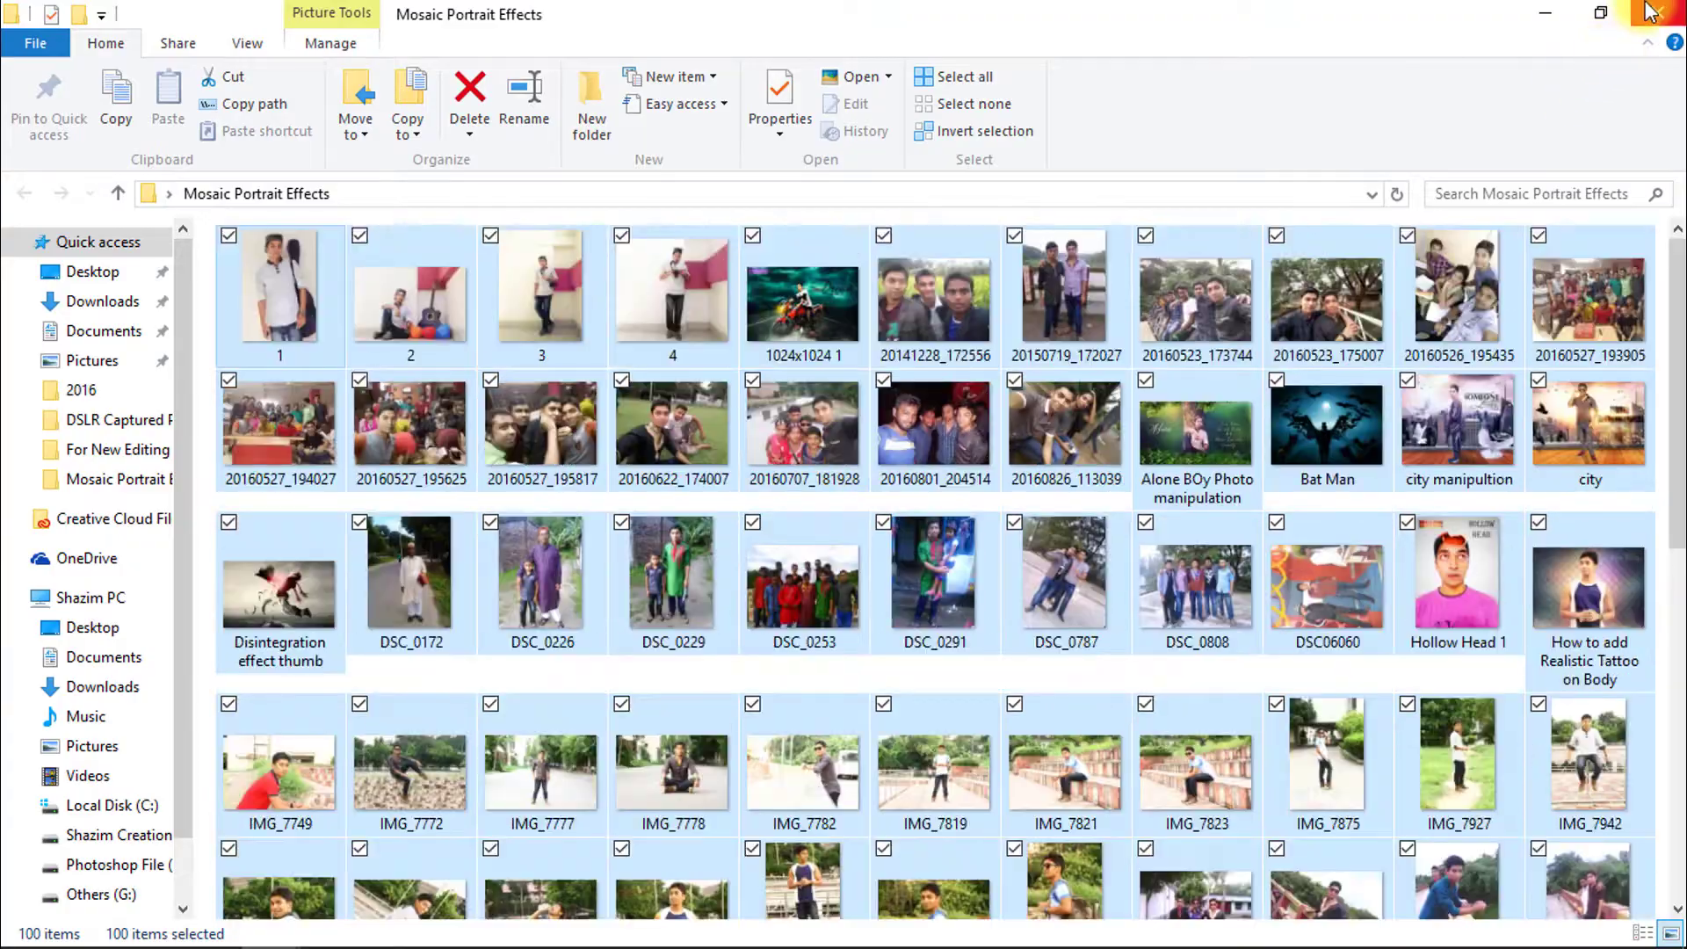
{"action": "left_click", "coordinate": [1650, 12]}
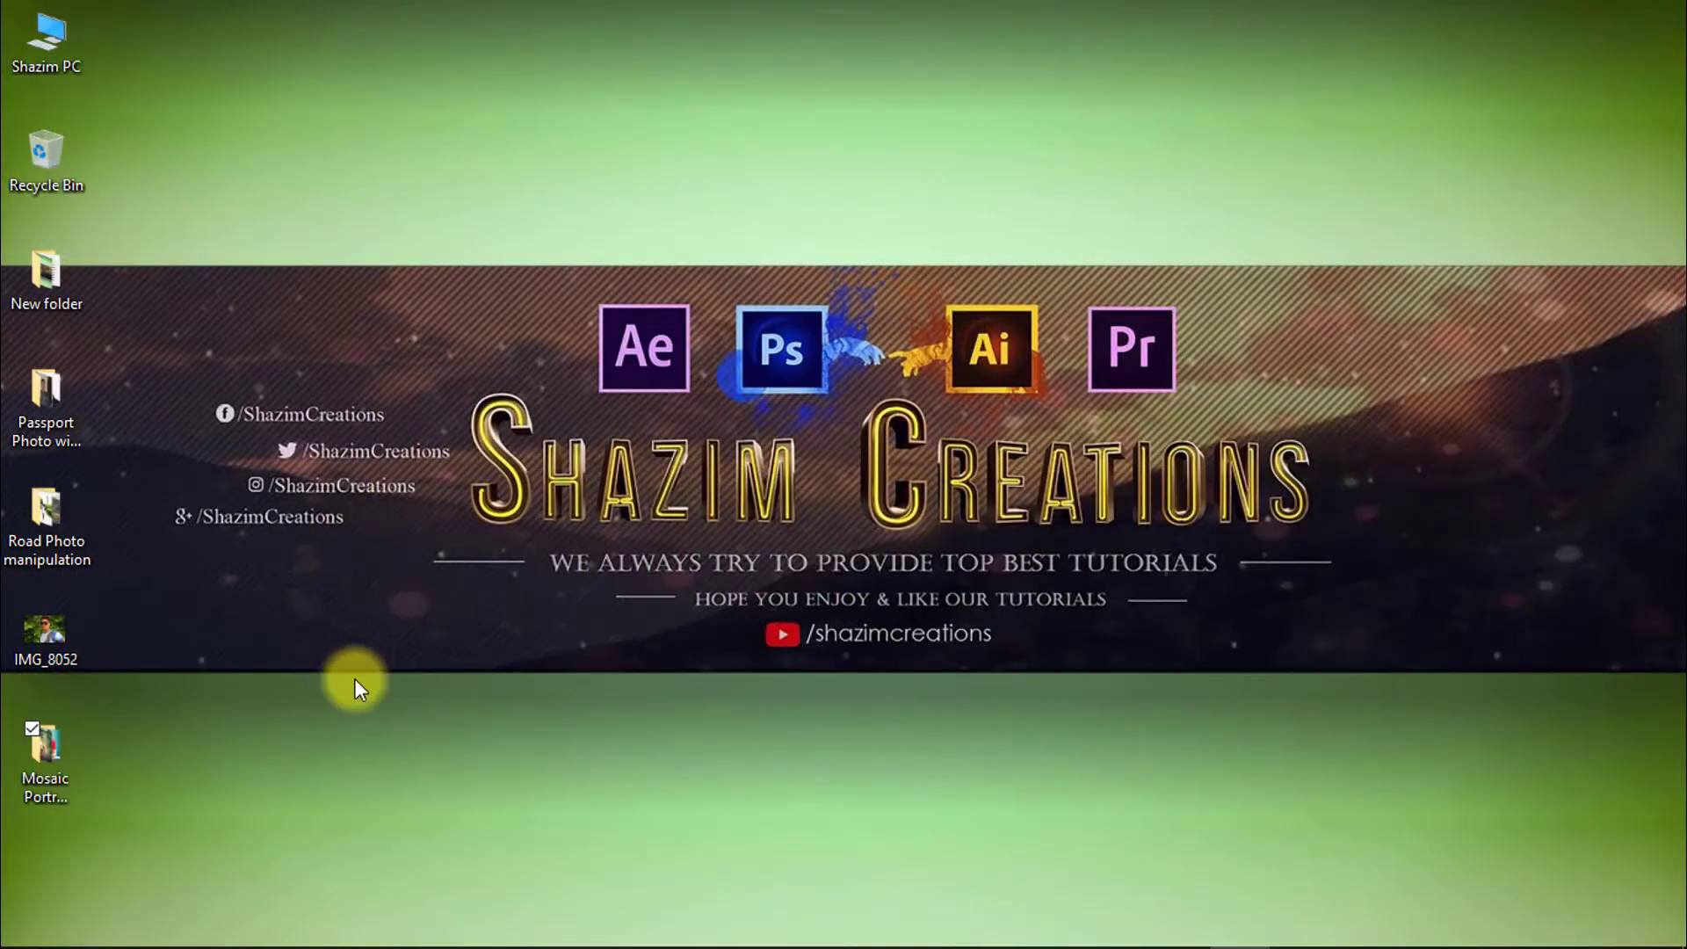
Create a new 1920 × 1080 pixel document at a resolution of 300
{"action": "left_click", "coordinate": [1255, 932]}
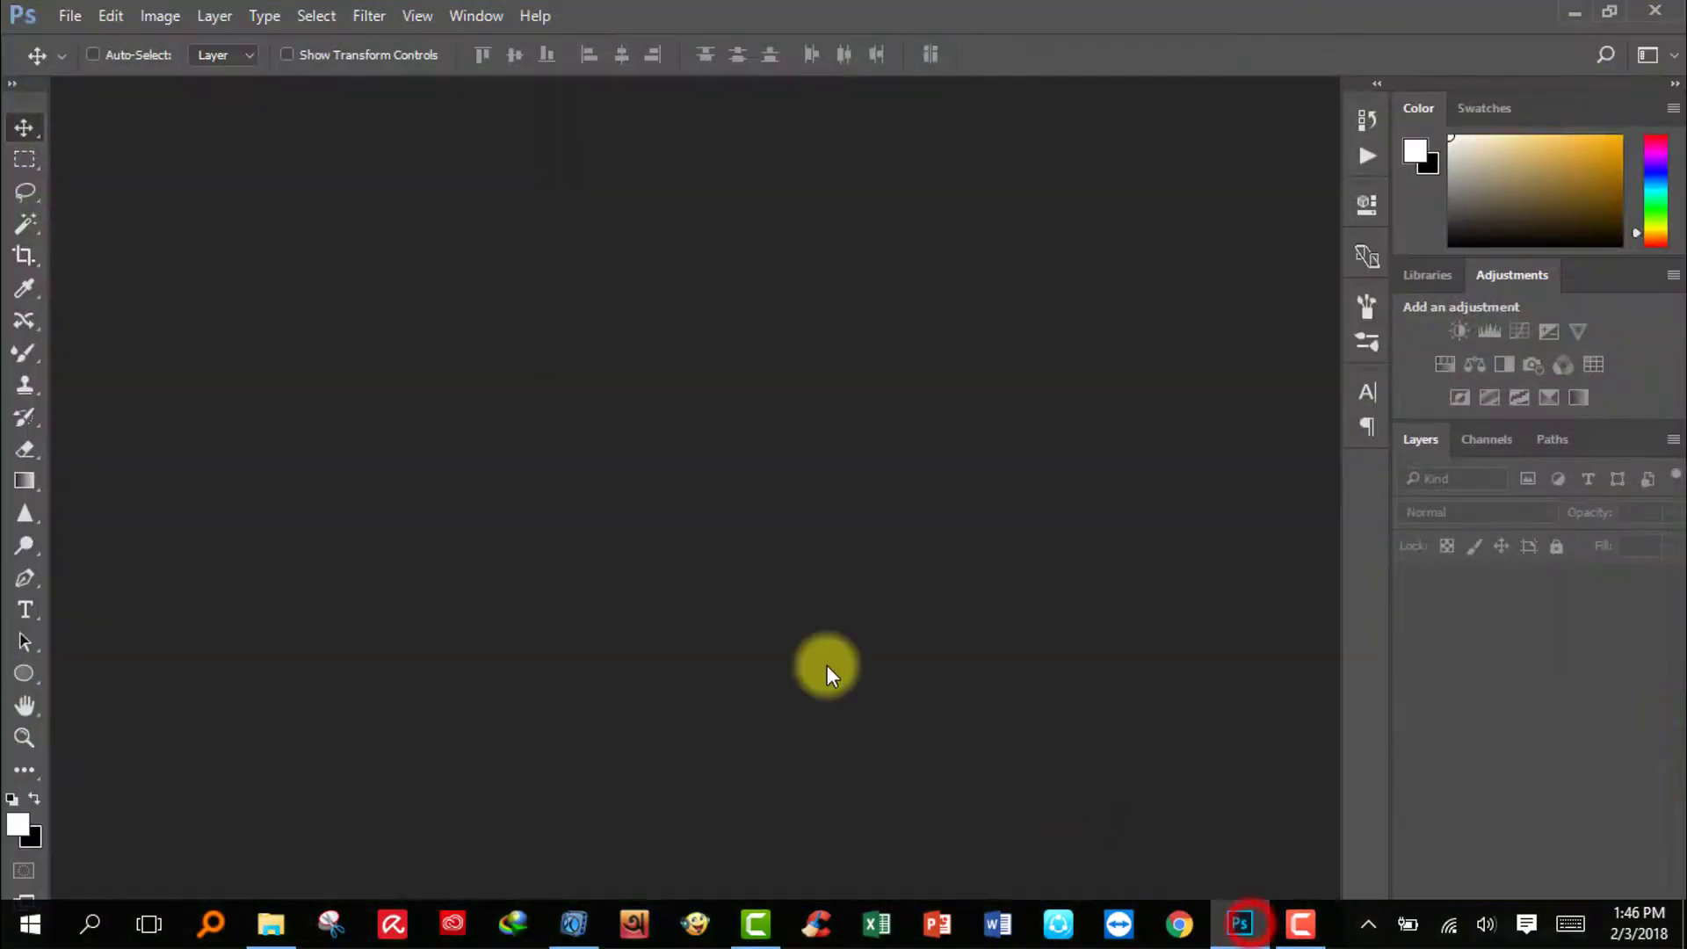
{"action": "left_click", "coordinate": [68, 15]}
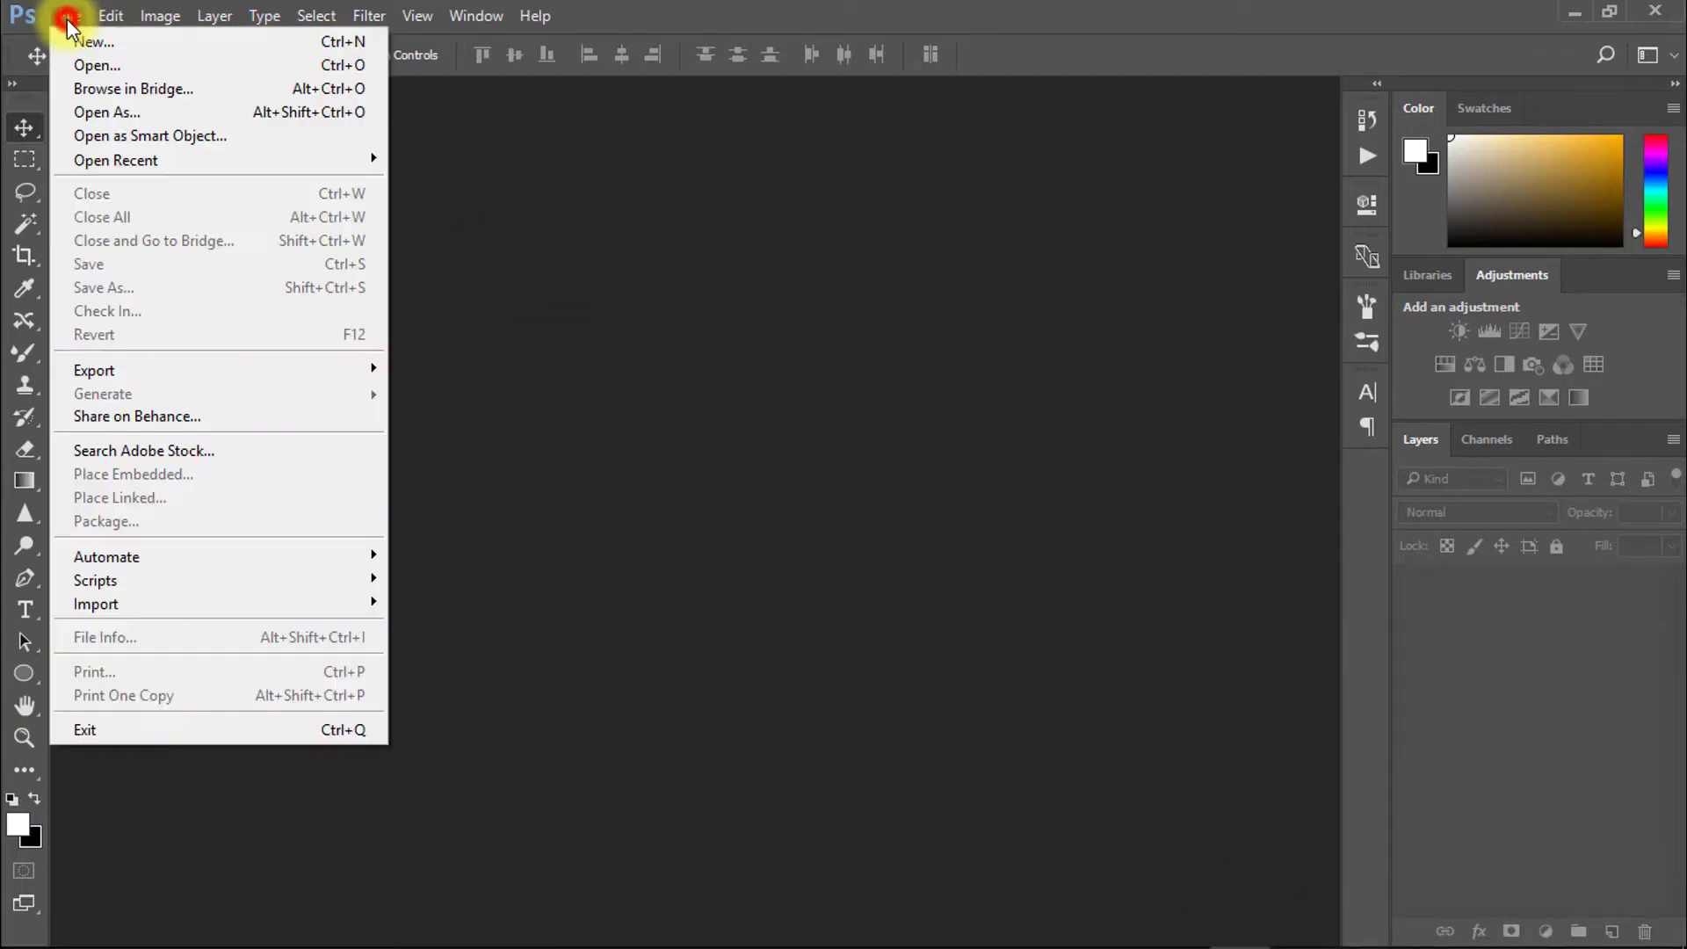
{"action": "left_click", "coordinate": [84, 41]}
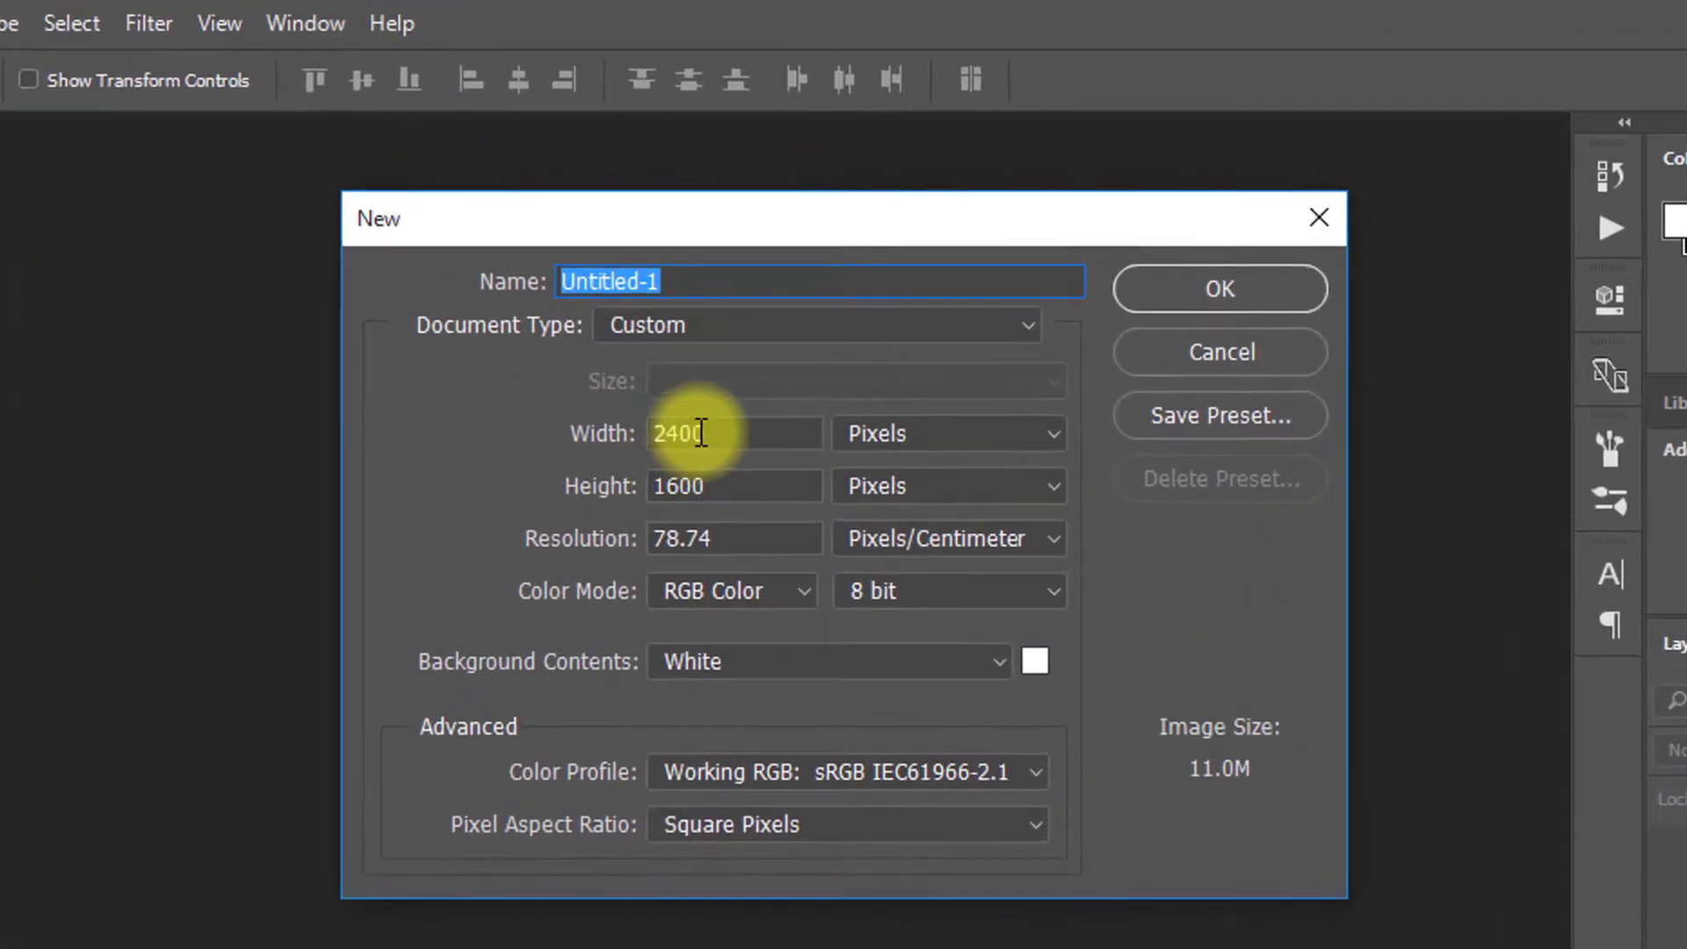
{"action": "left_click_drag", "start_coordinate": [700, 432], "coordinate": [623, 432]}
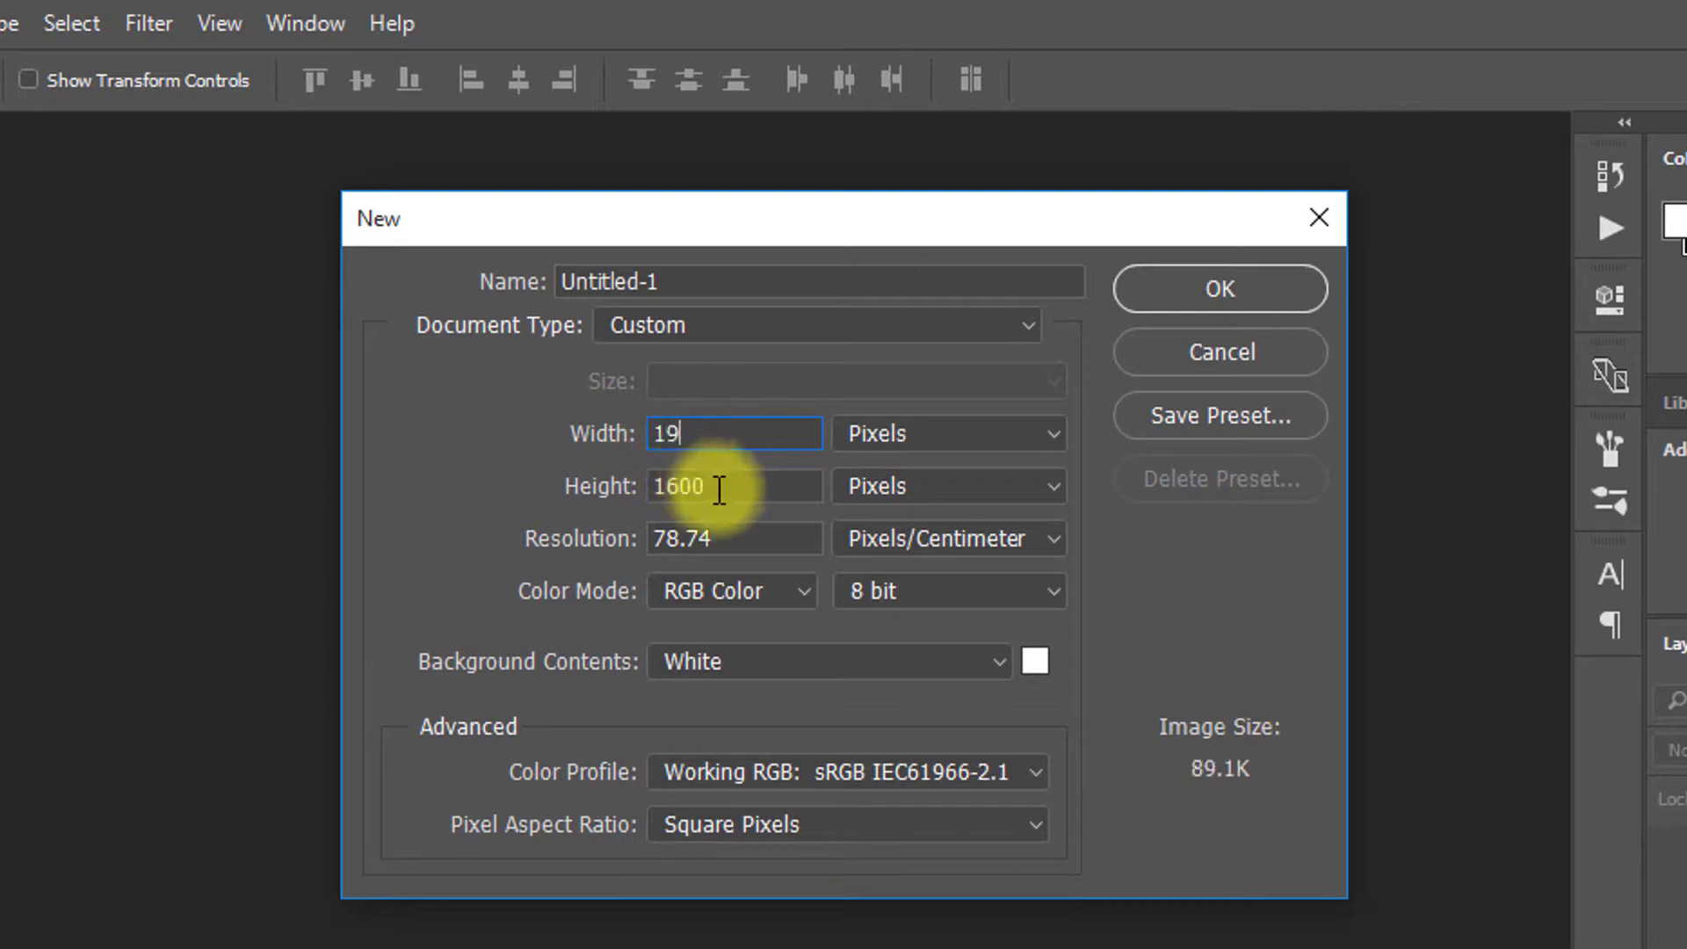
{"action": "left_click_drag", "start_coordinate": [706, 486], "coordinate": [612, 483]}
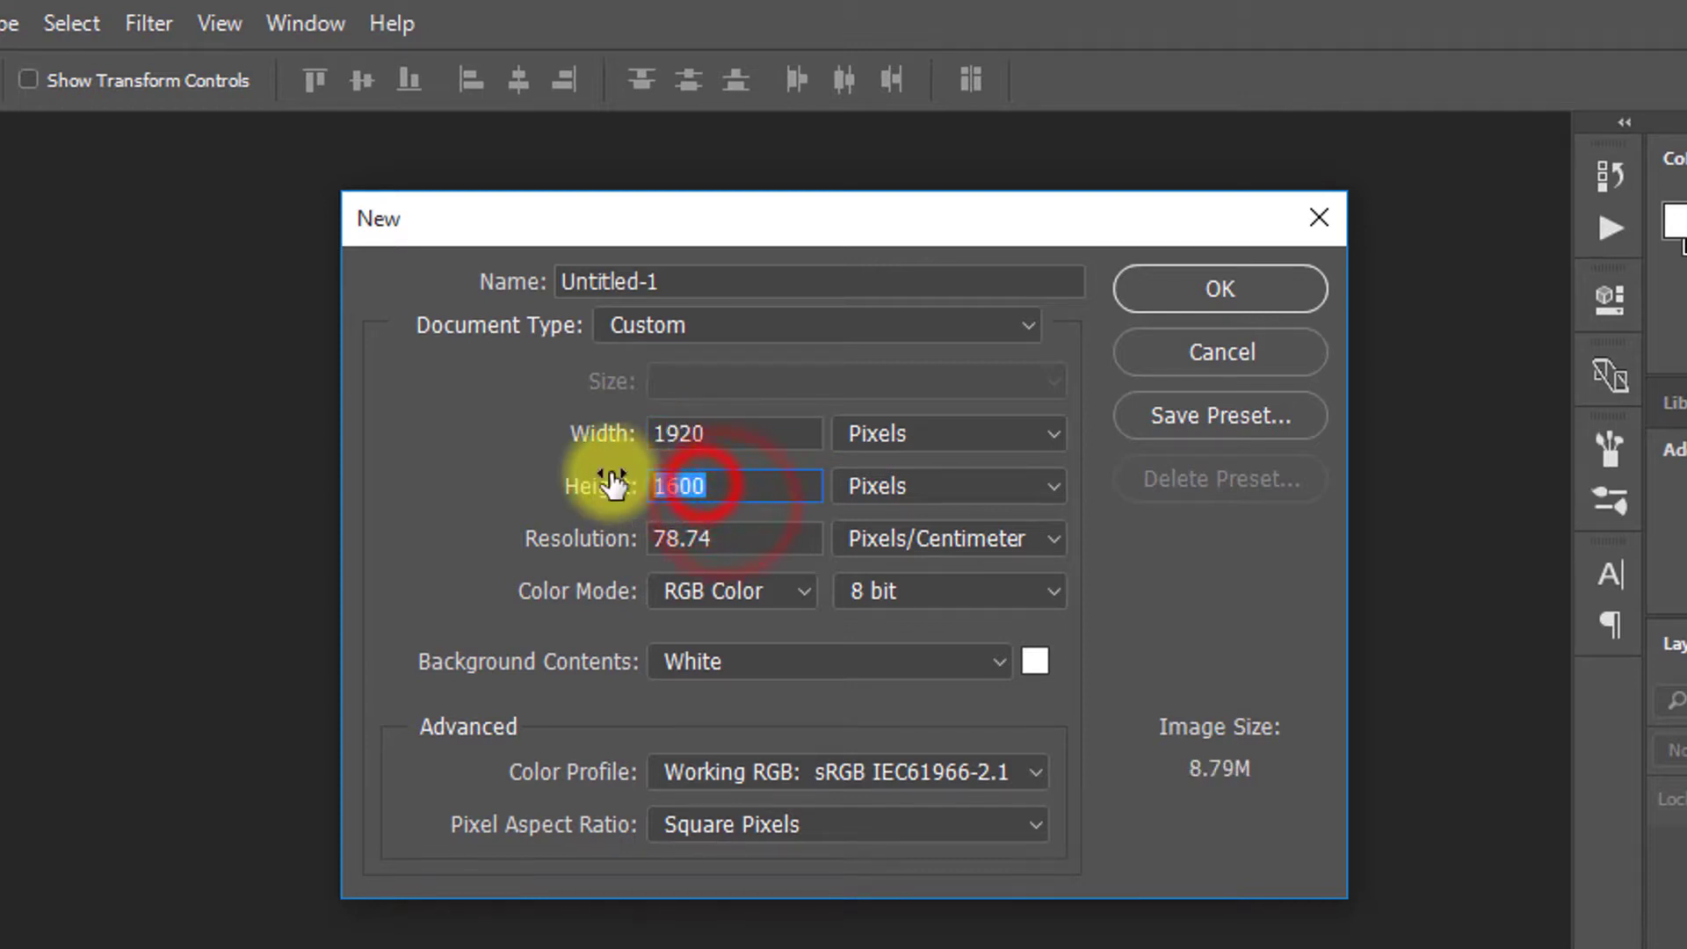
{"action": "left_click_drag", "start_coordinate": [750, 537], "coordinate": [602, 519]}
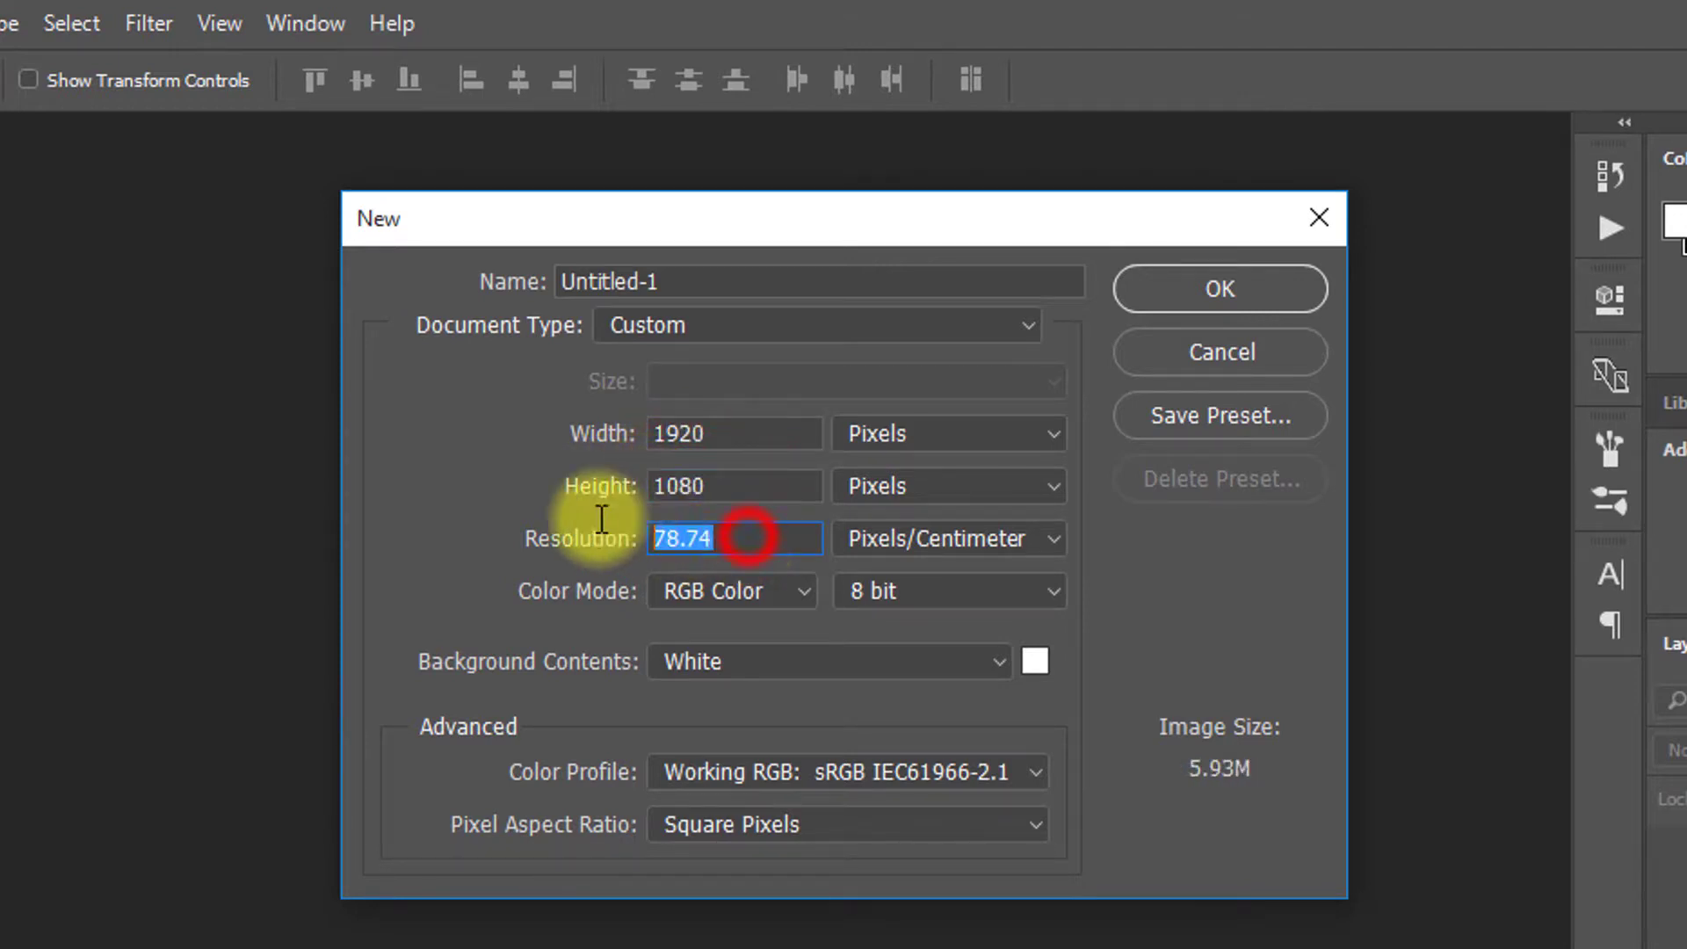
{"action": "type", "text": "300"}
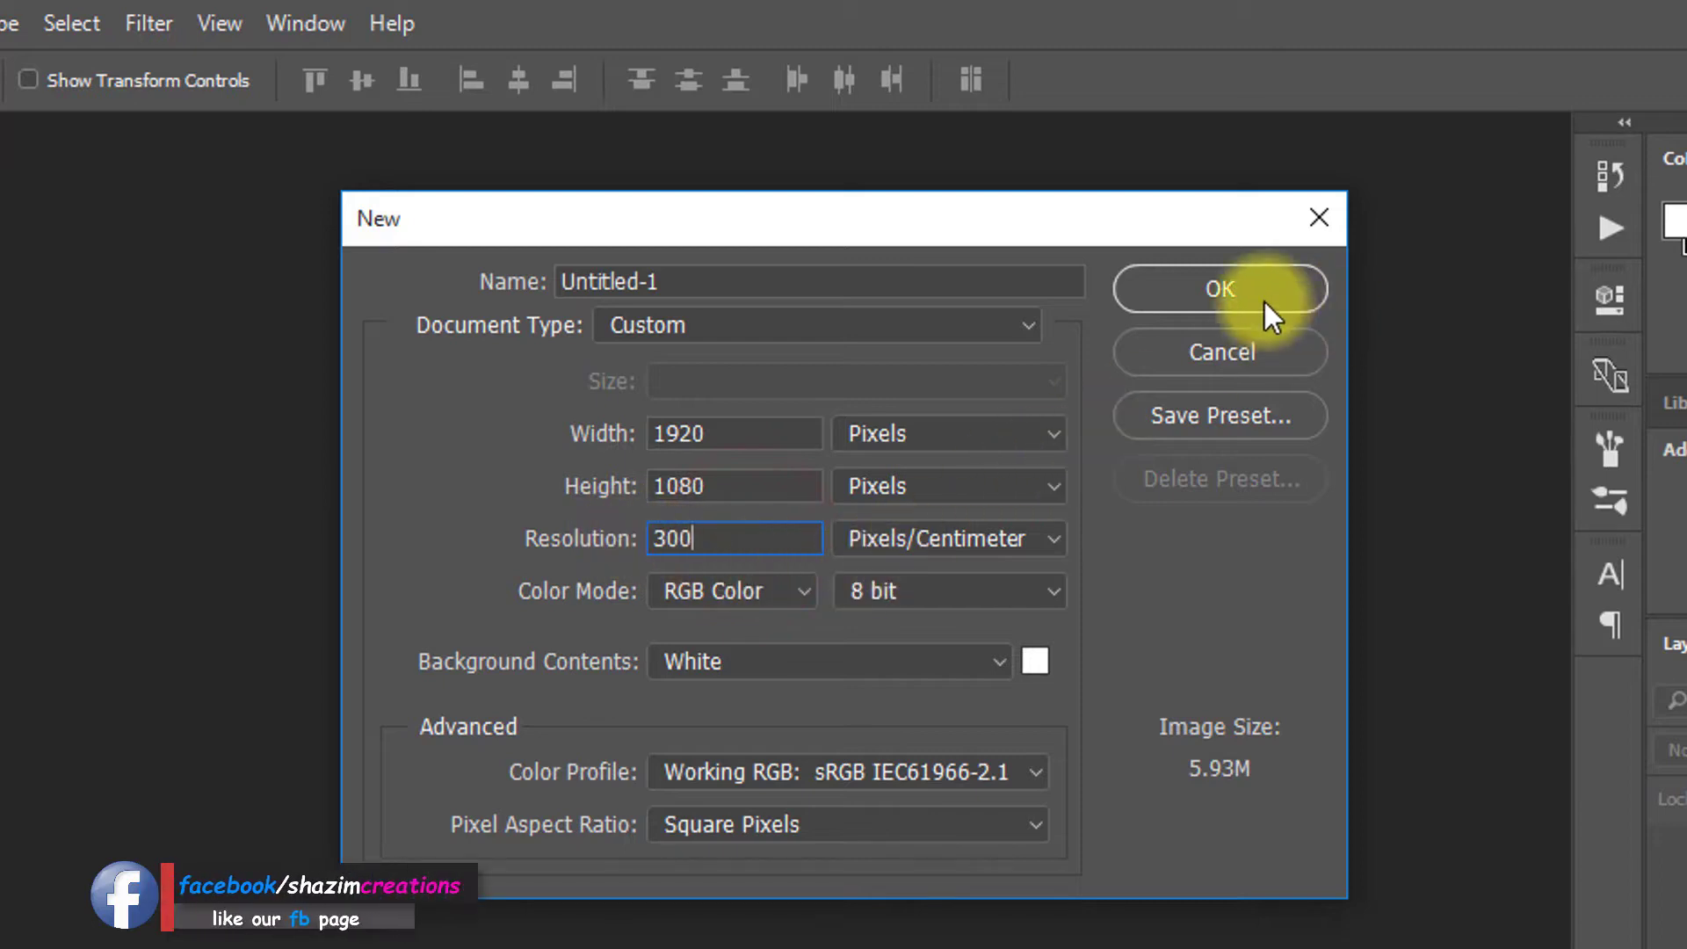
{"action": "left_click", "coordinate": [1243, 285]}
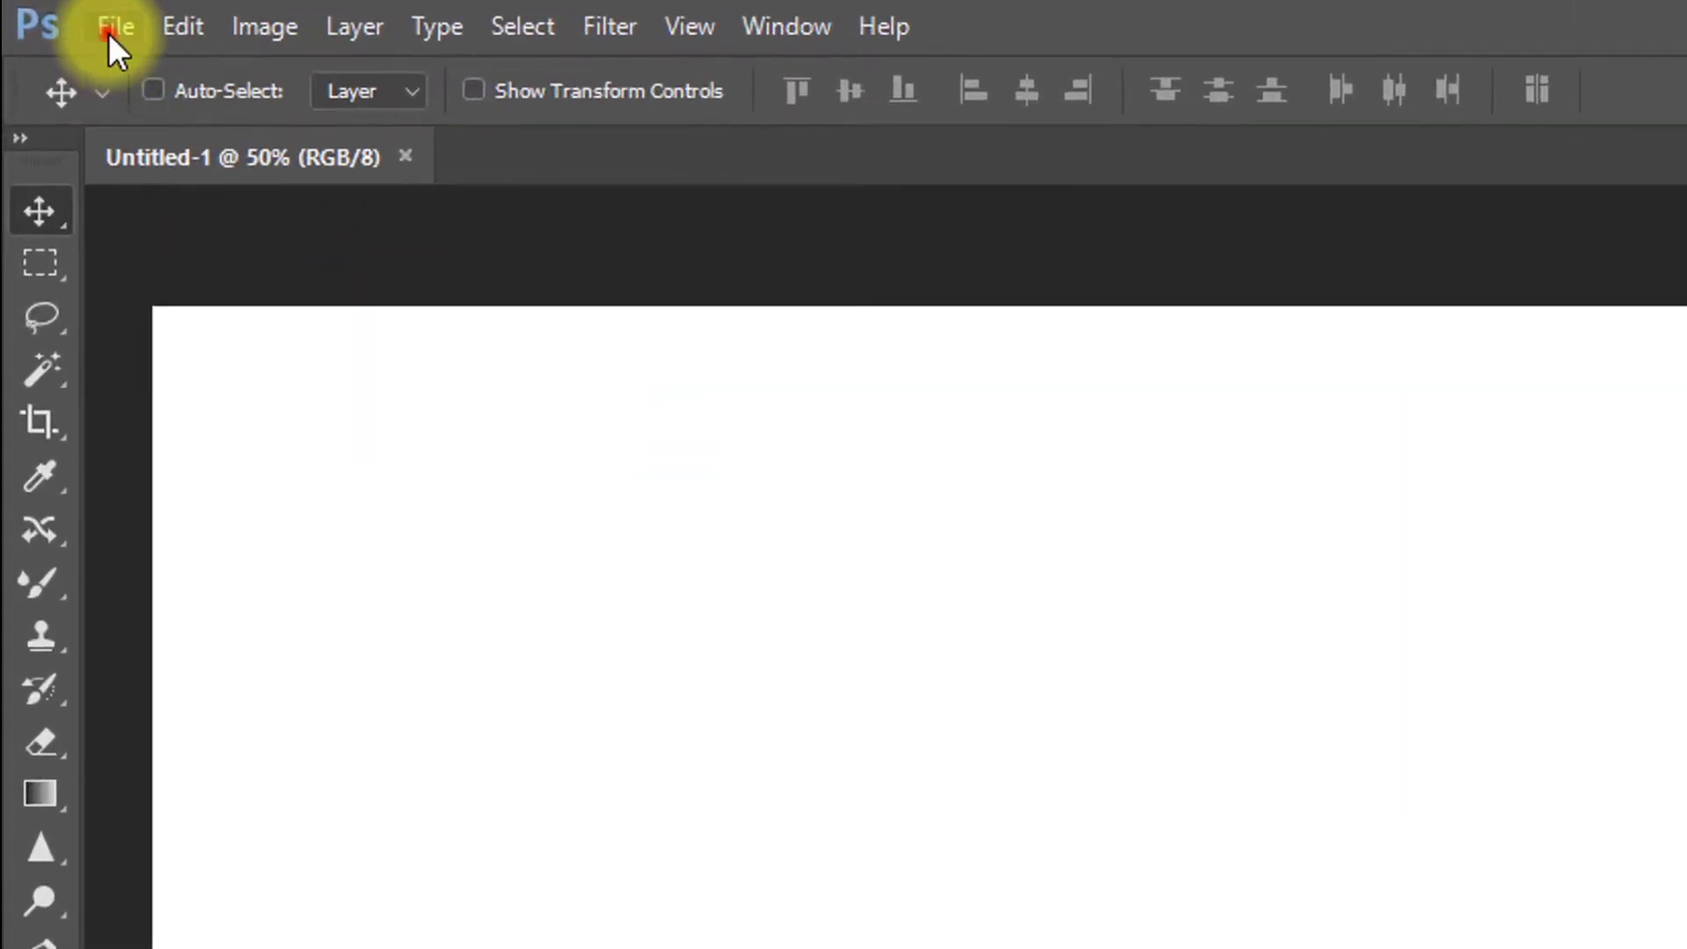
Open IMG_8052 from the Desktop, then return to the Untitled-1 document
{"action": "left_click", "coordinate": [70, 16]}
{"action": "left_click", "coordinate": [139, 107]}
{"action": "left_click", "coordinate": [524, 614]}
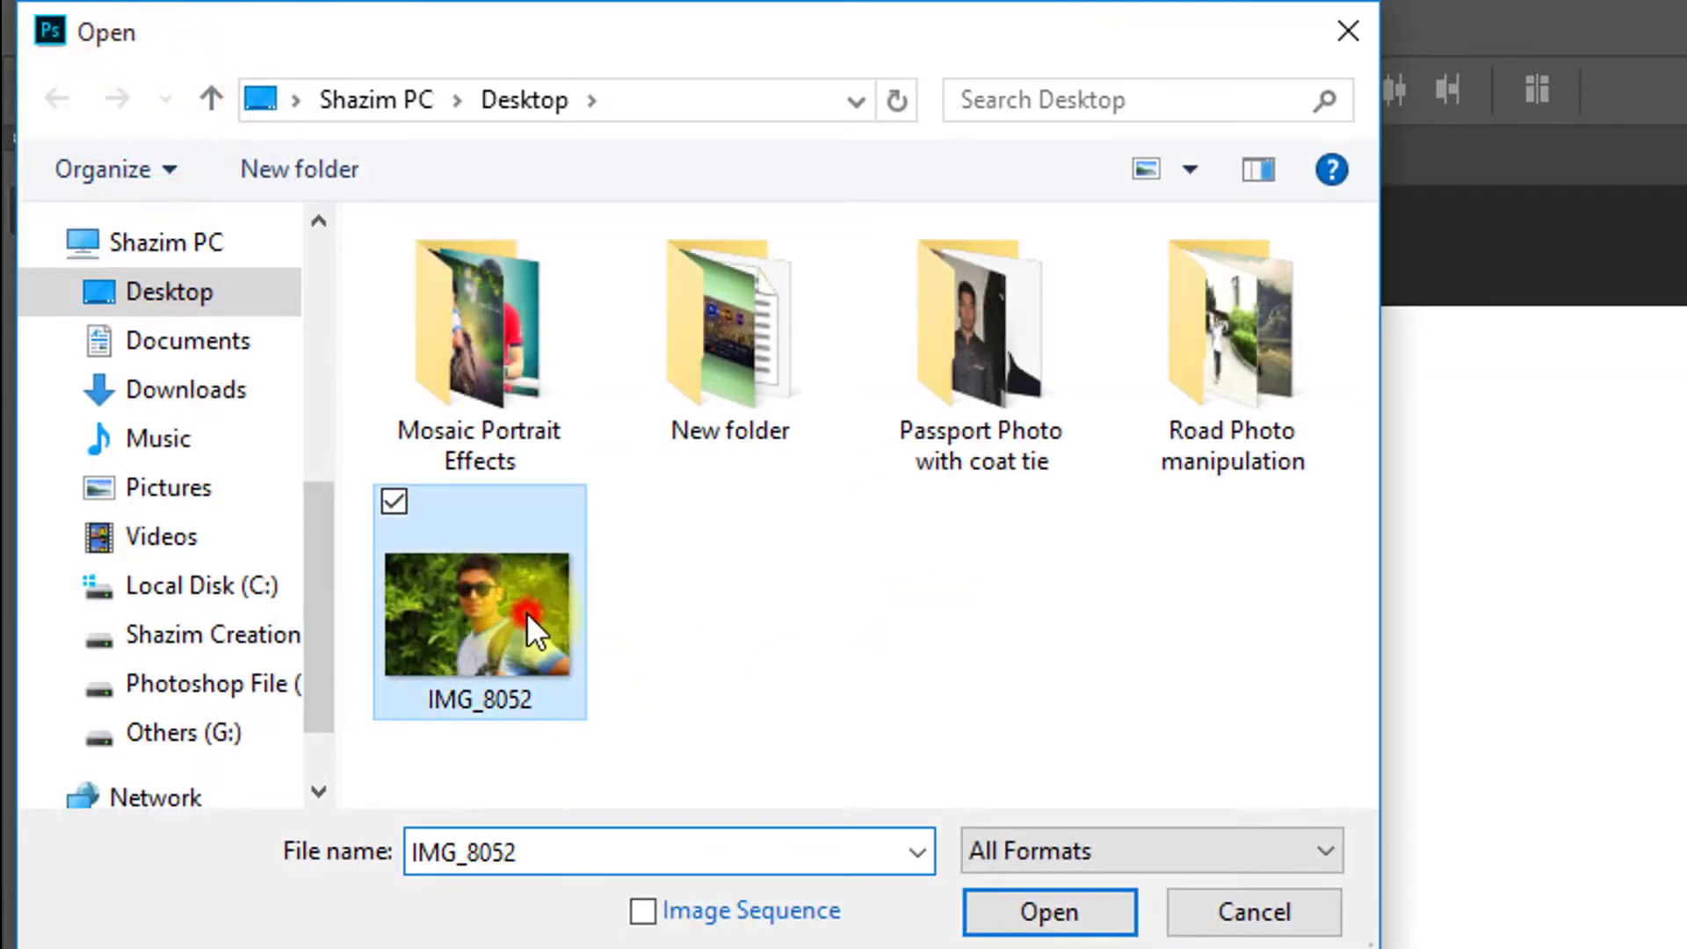
{"action": "left_click", "coordinate": [1011, 896]}
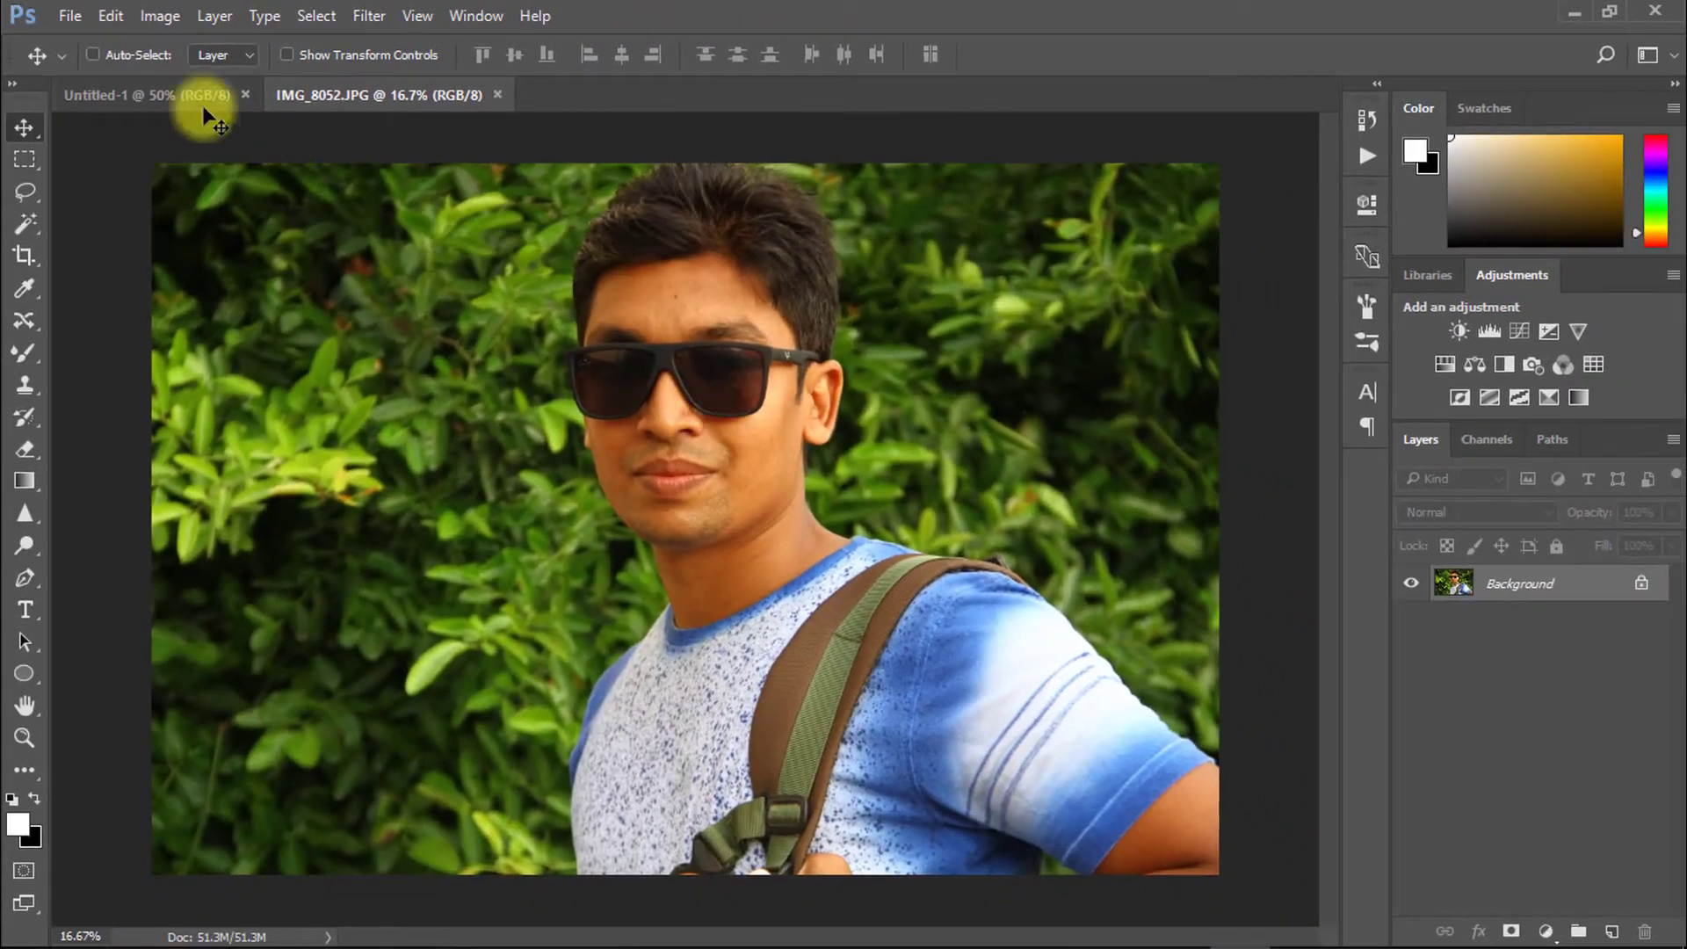
{"action": "left_click", "coordinate": [204, 96]}
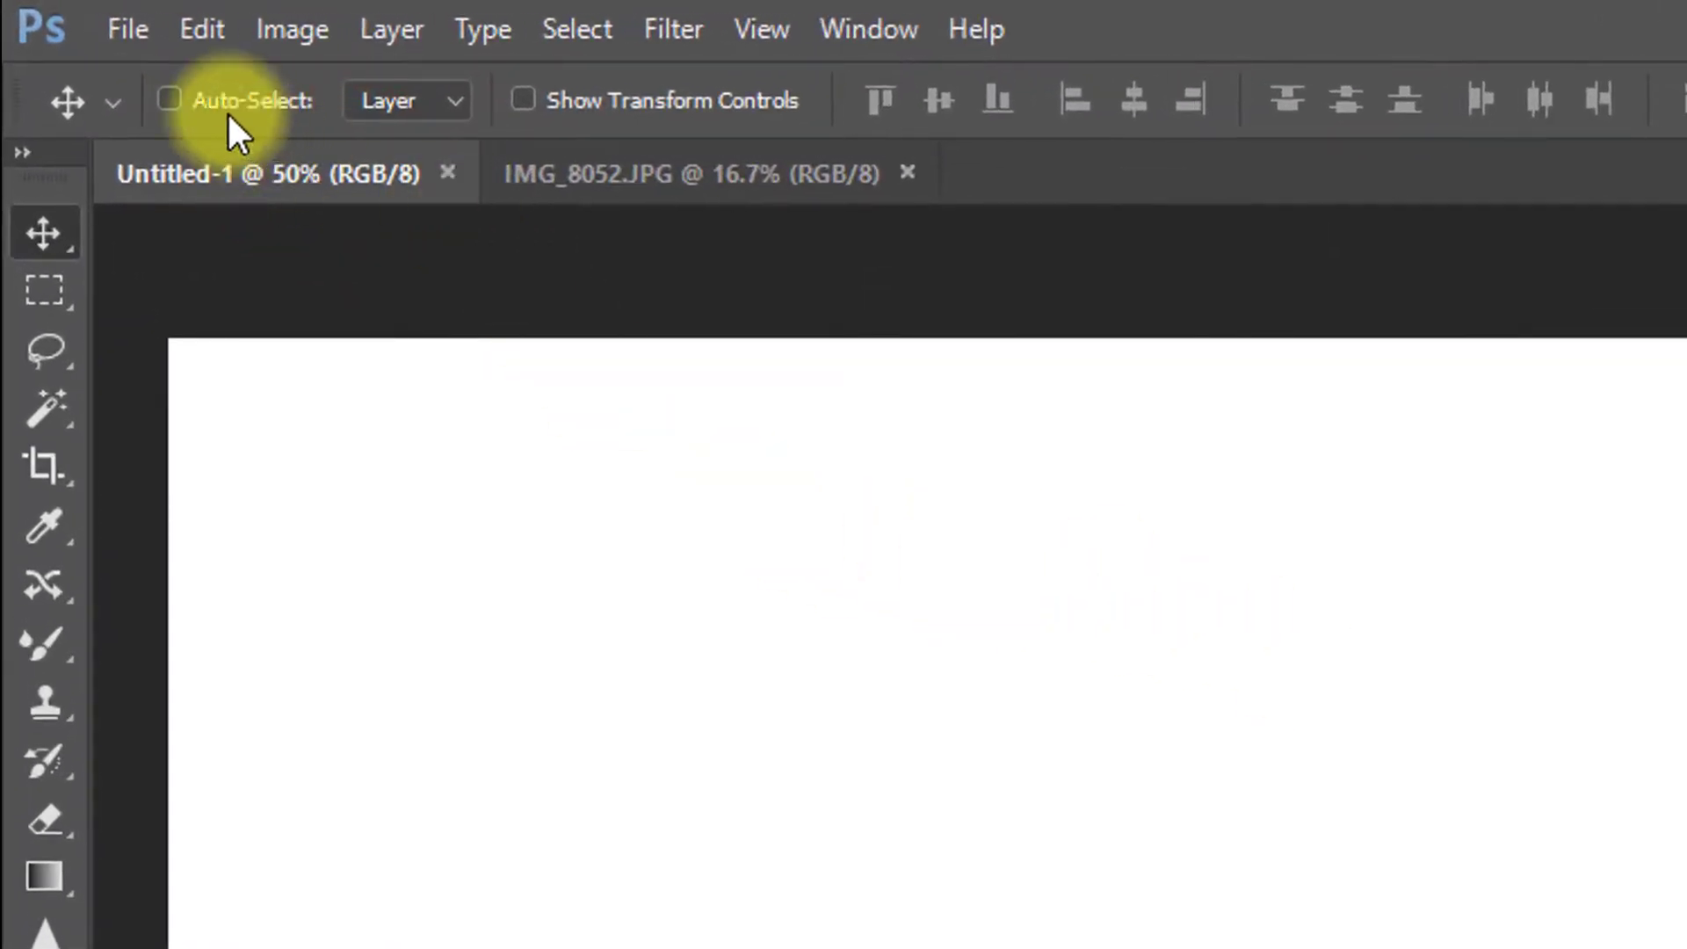
{"action": "left_click", "coordinate": [125, 30]}
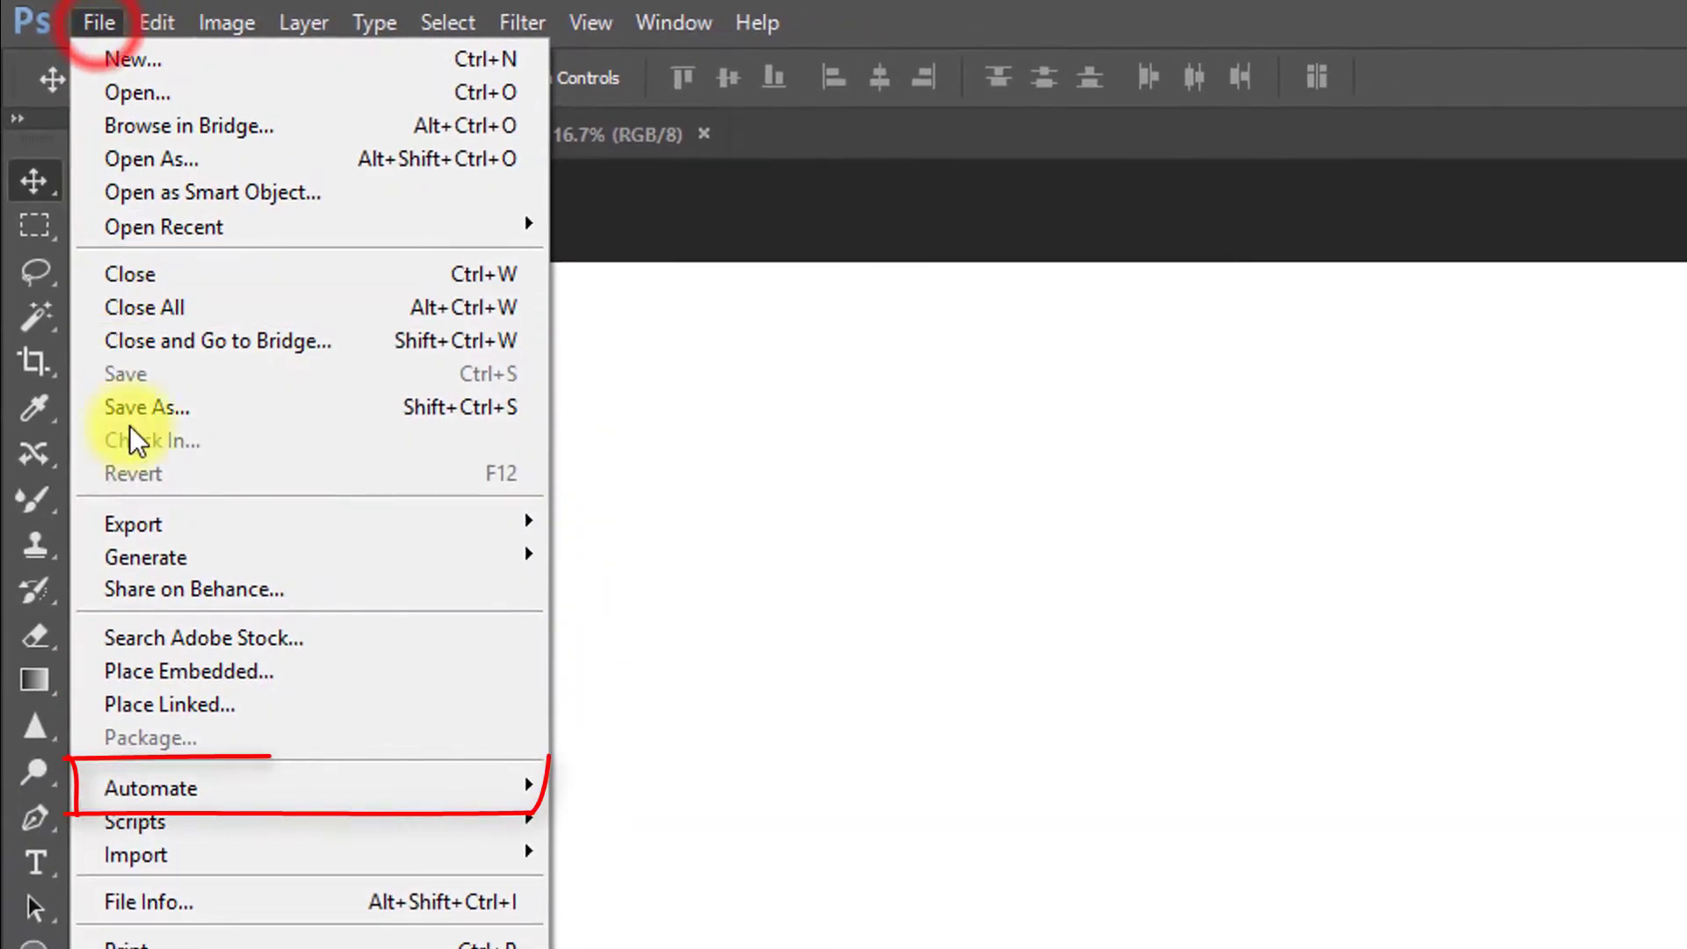
Open Contact Sheet II with Use: Folder set to Desktop > Mosaic Portrait Effects
{"action": "mouse_move", "coordinate": [339, 791]}
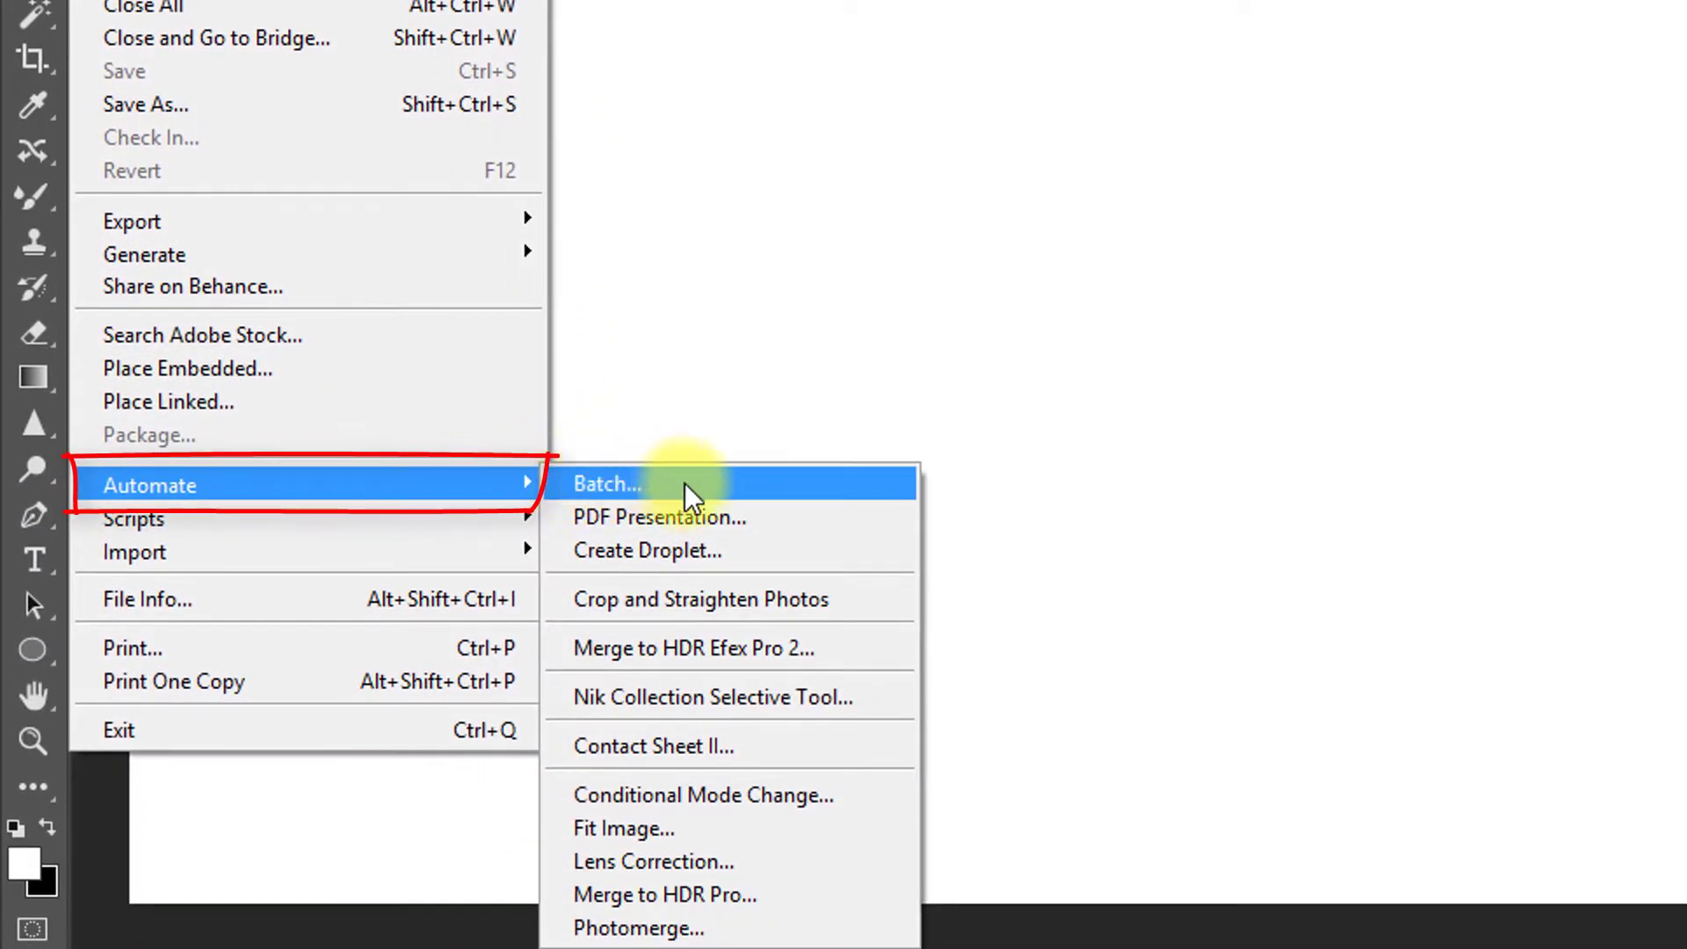
{"action": "left_click", "coordinate": [803, 745]}
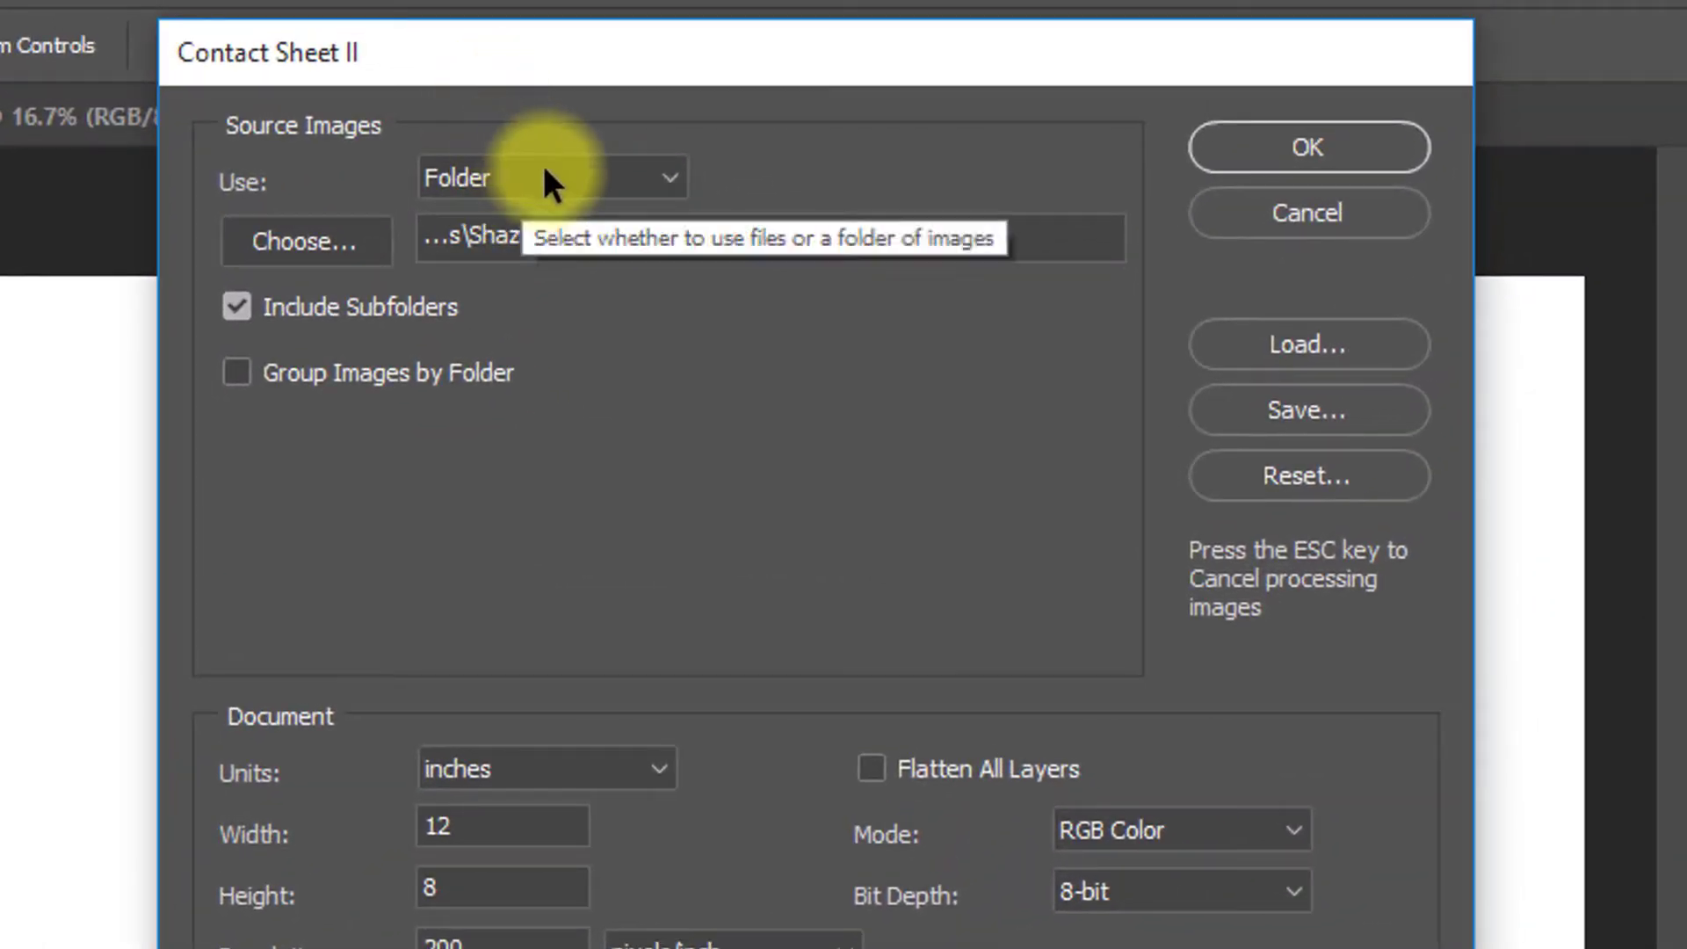
{"action": "left_click", "coordinate": [544, 180]}
{"action": "left_click", "coordinate": [482, 255]}
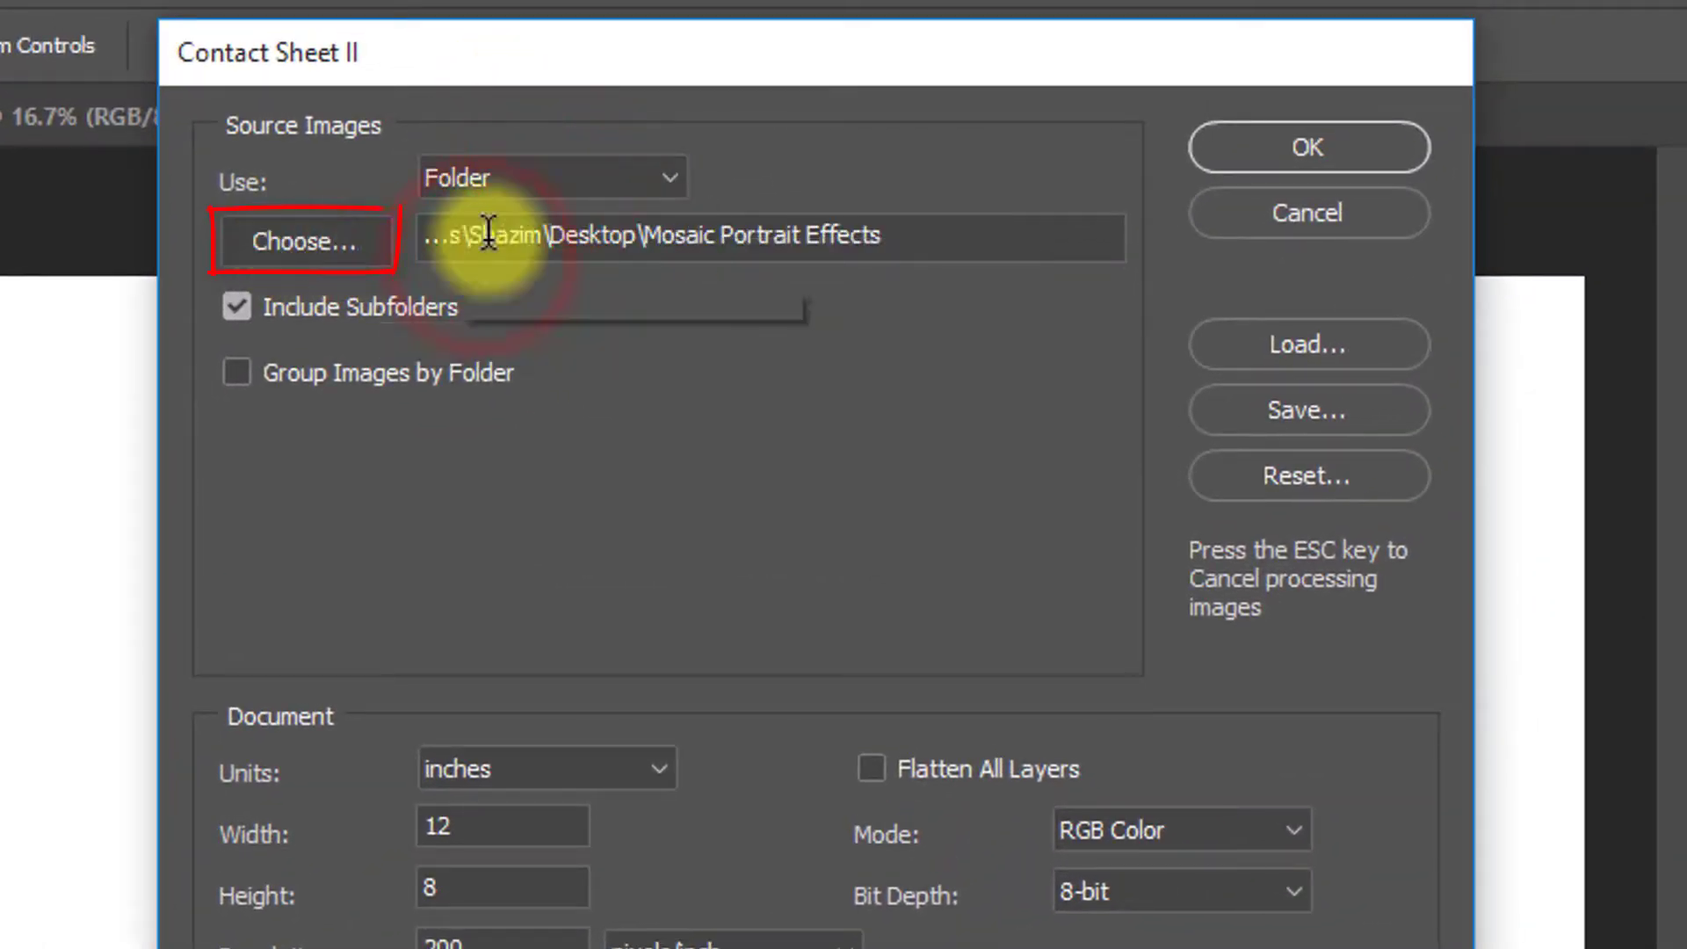
{"action": "left_click", "coordinate": [277, 242]}
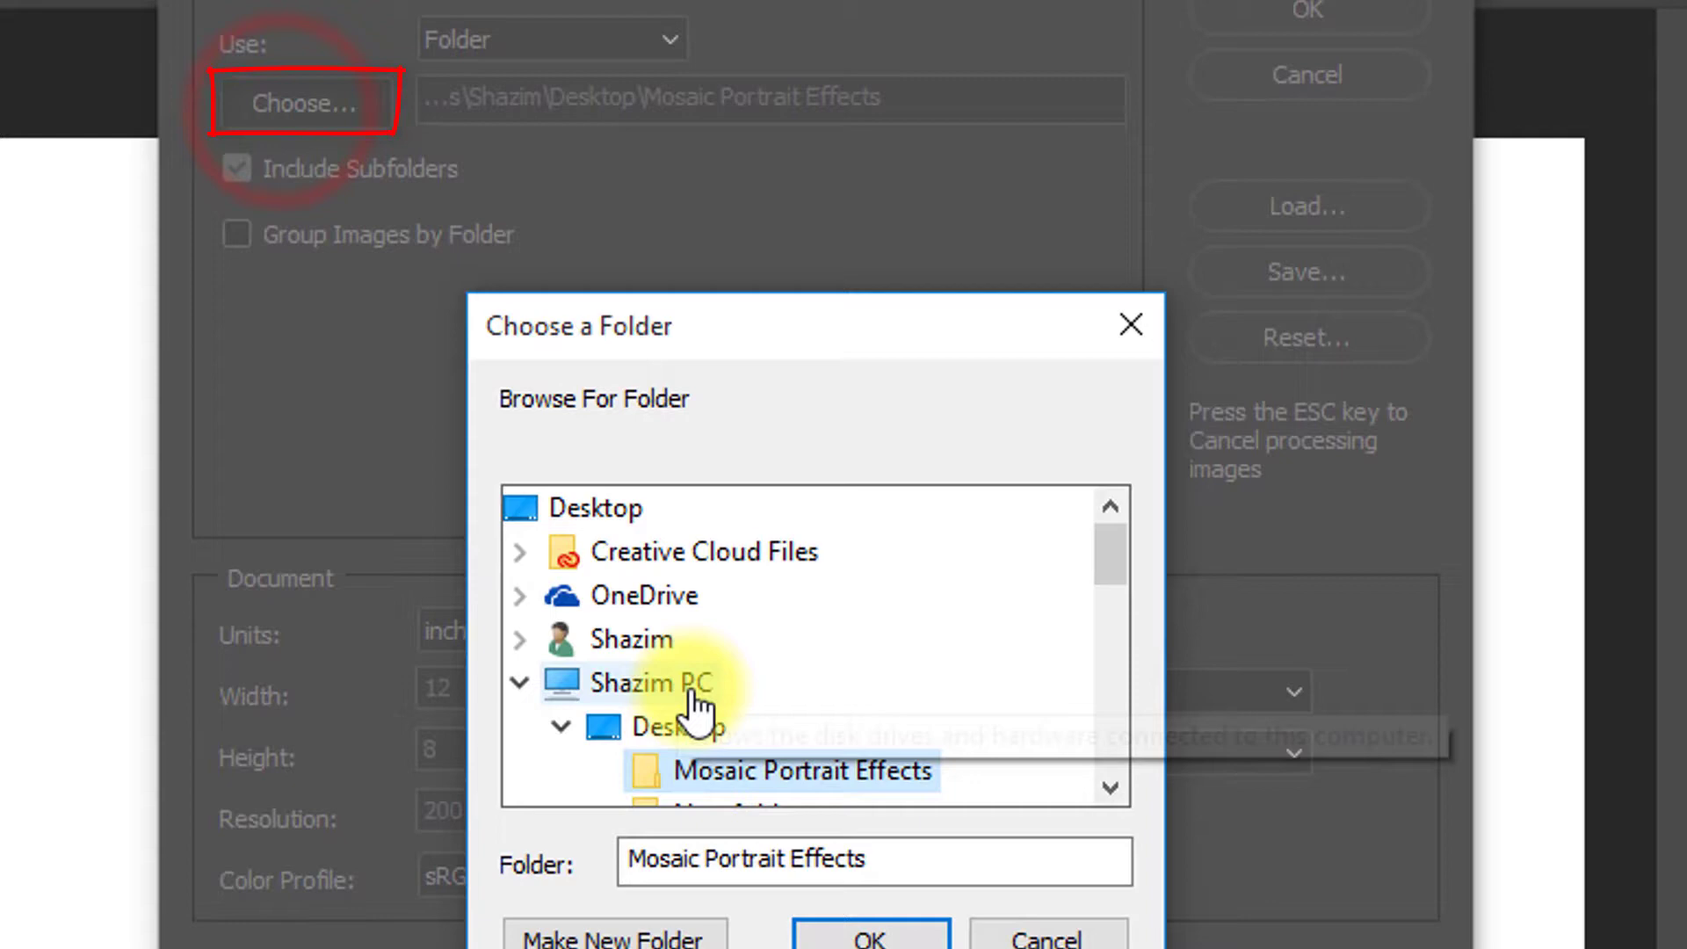
{"action": "left_click", "coordinate": [665, 867]}
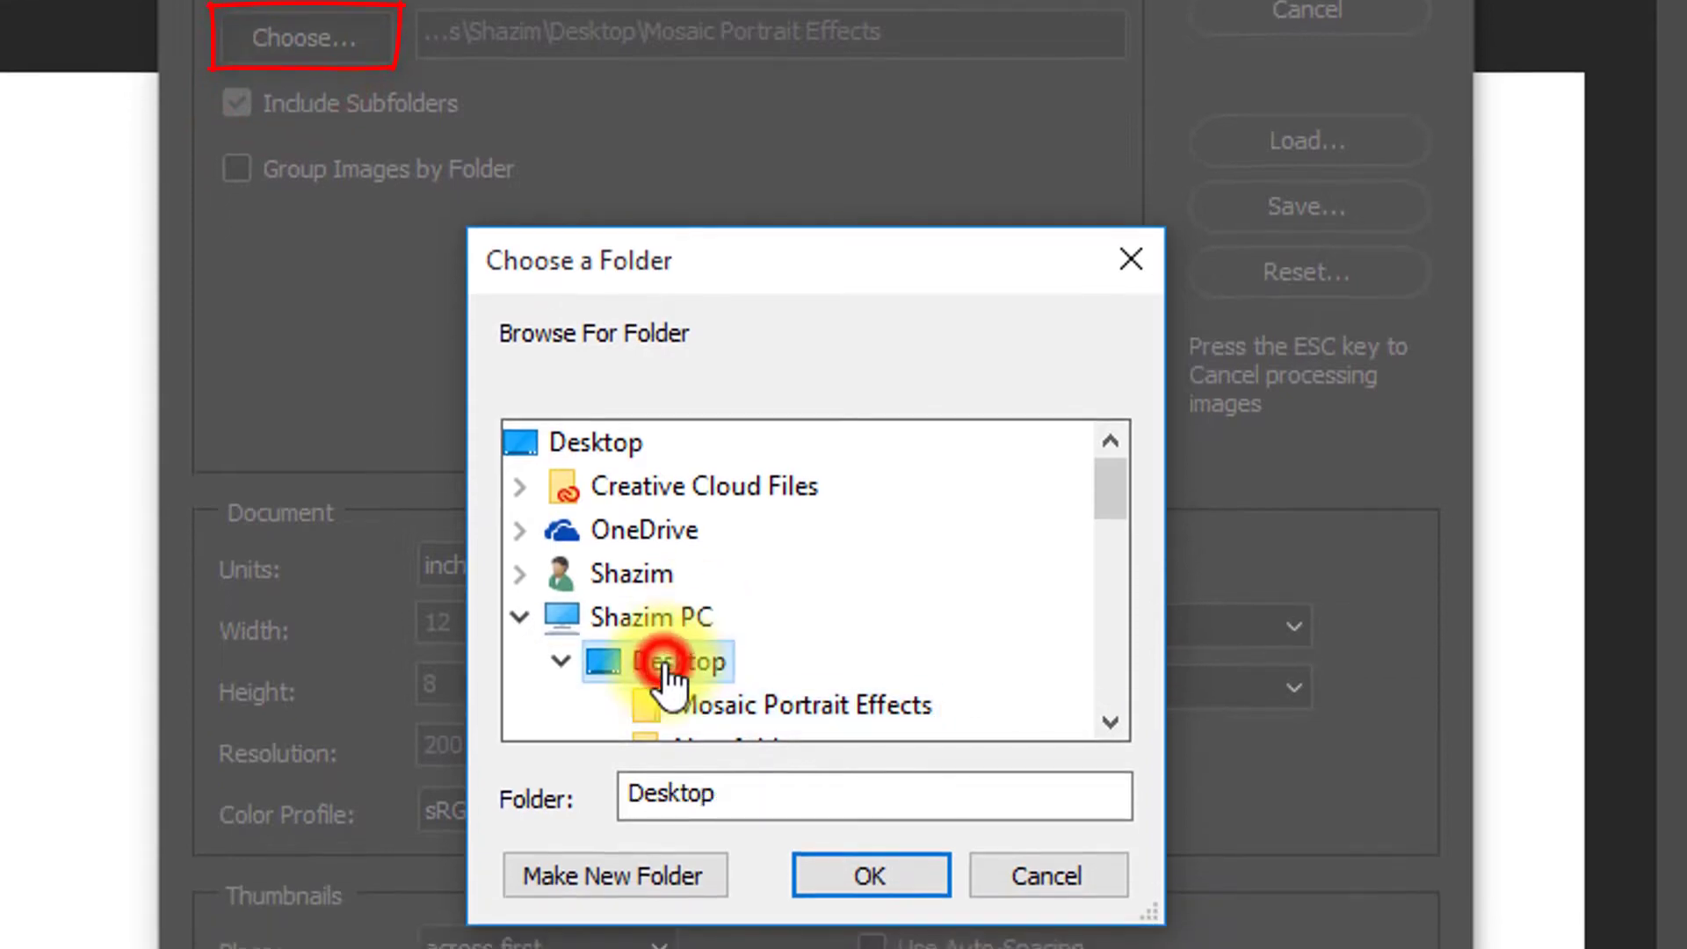
{"action": "left_click", "coordinate": [740, 576]}
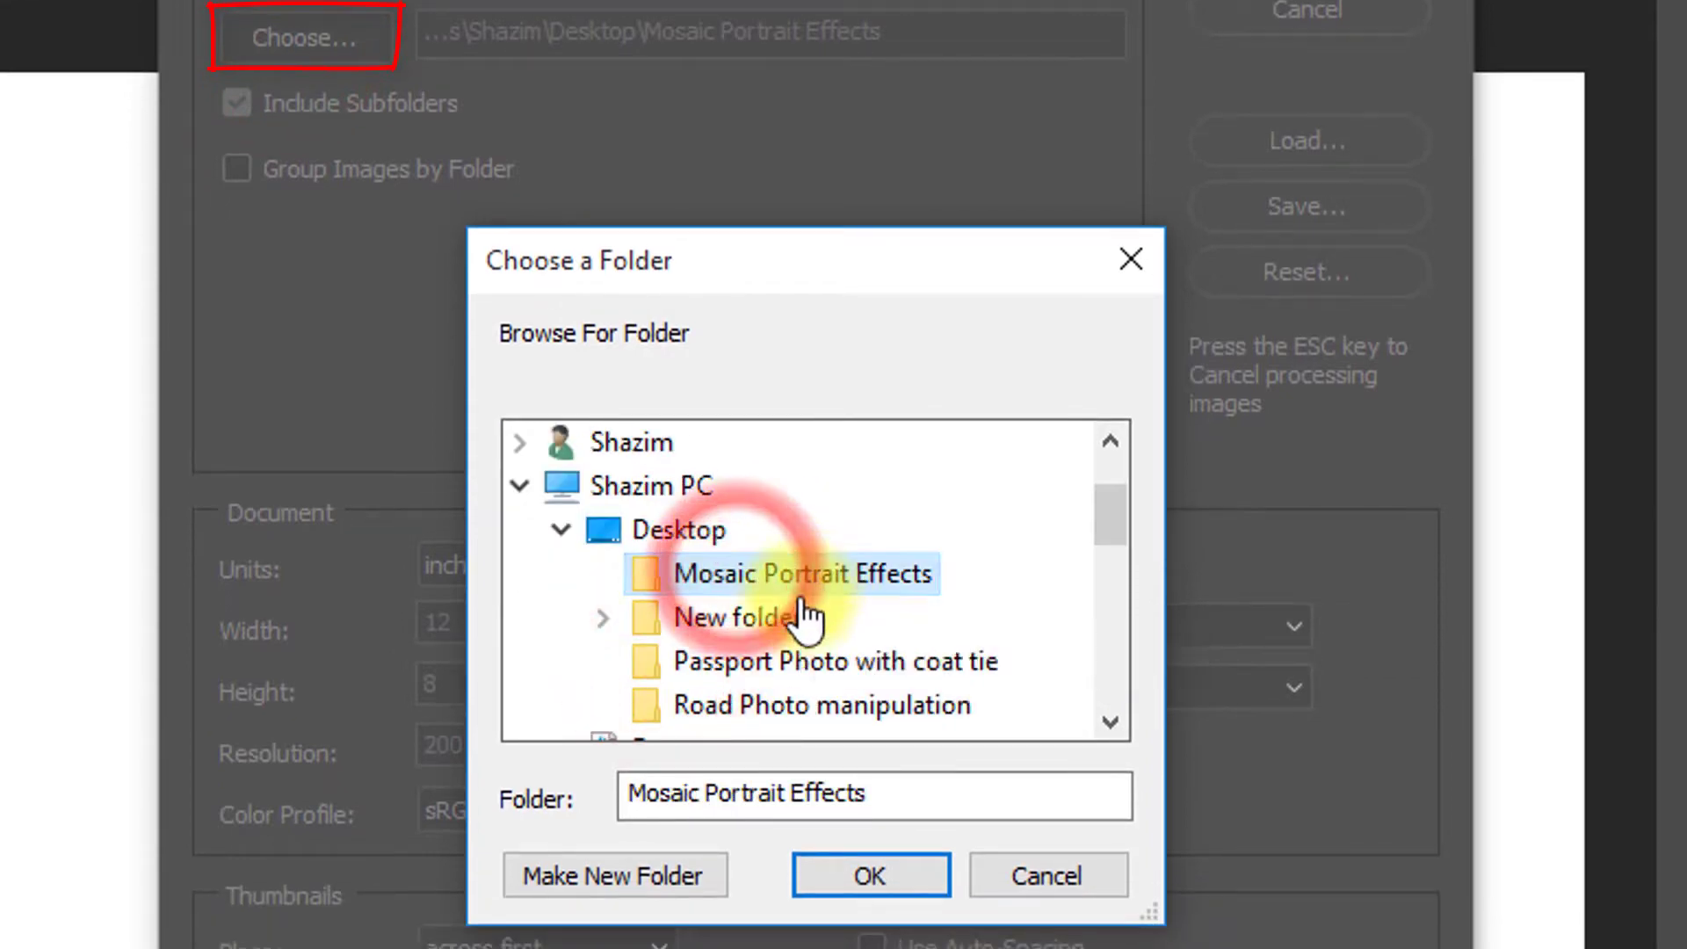
{"action": "left_click", "coordinate": [841, 870]}
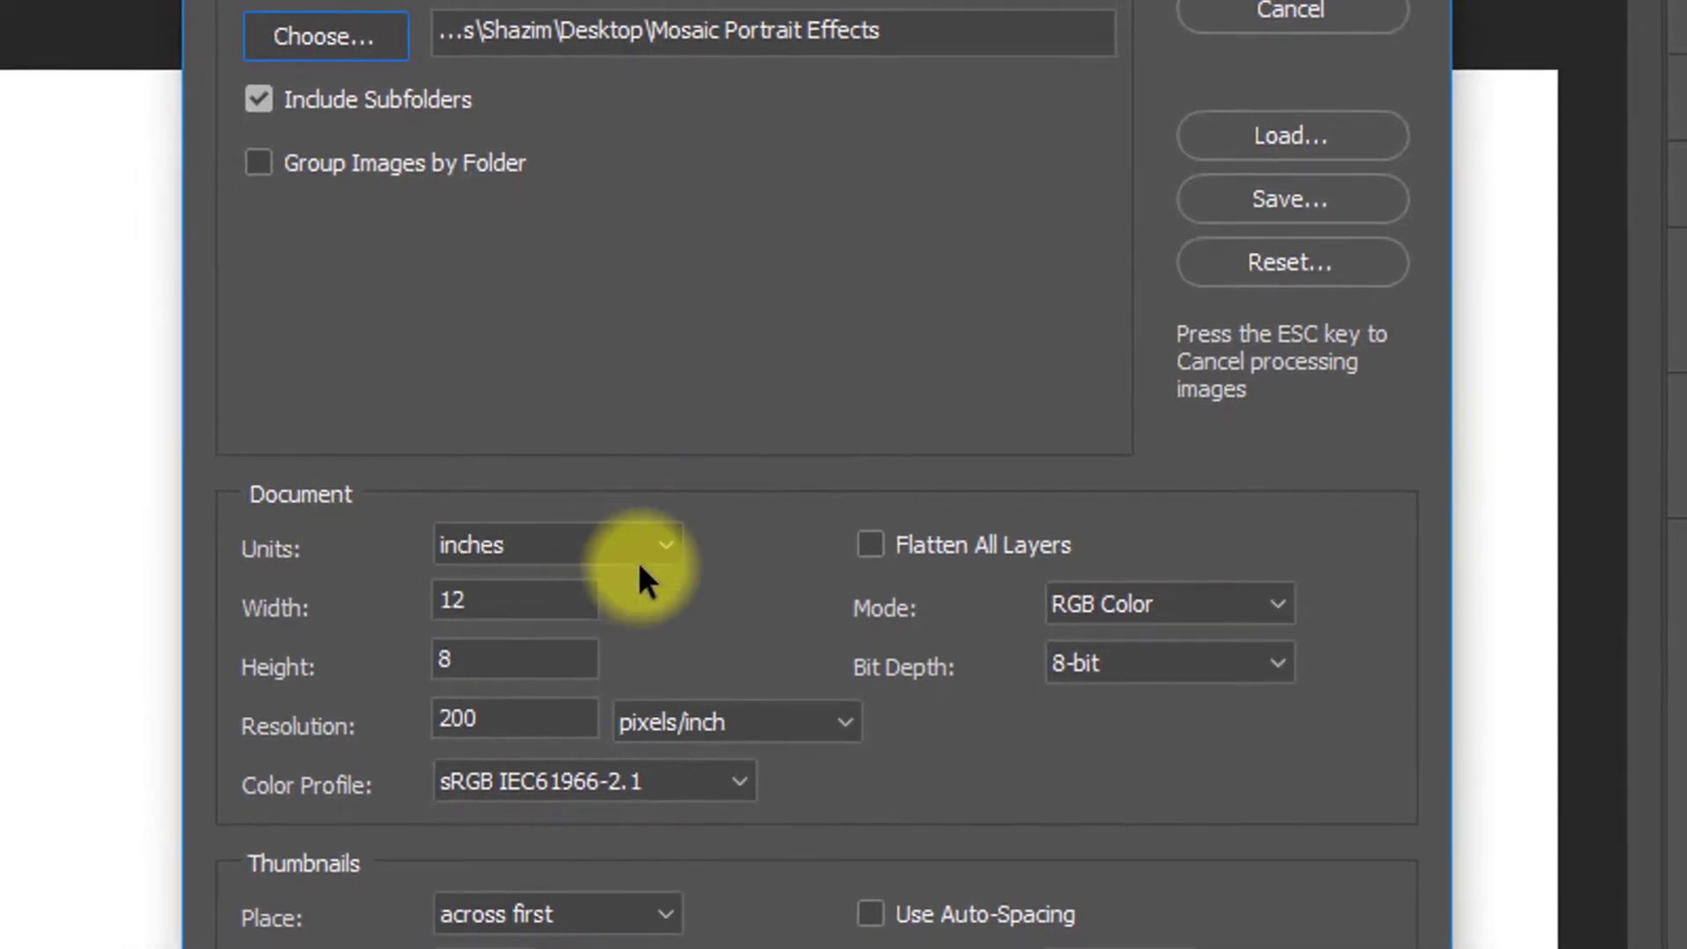
Keep the sheet in inches, 8 in high, at 200 pixels/inch
{"action": "left_click", "coordinate": [650, 549]}
{"action": "left_click", "coordinate": [509, 585]}
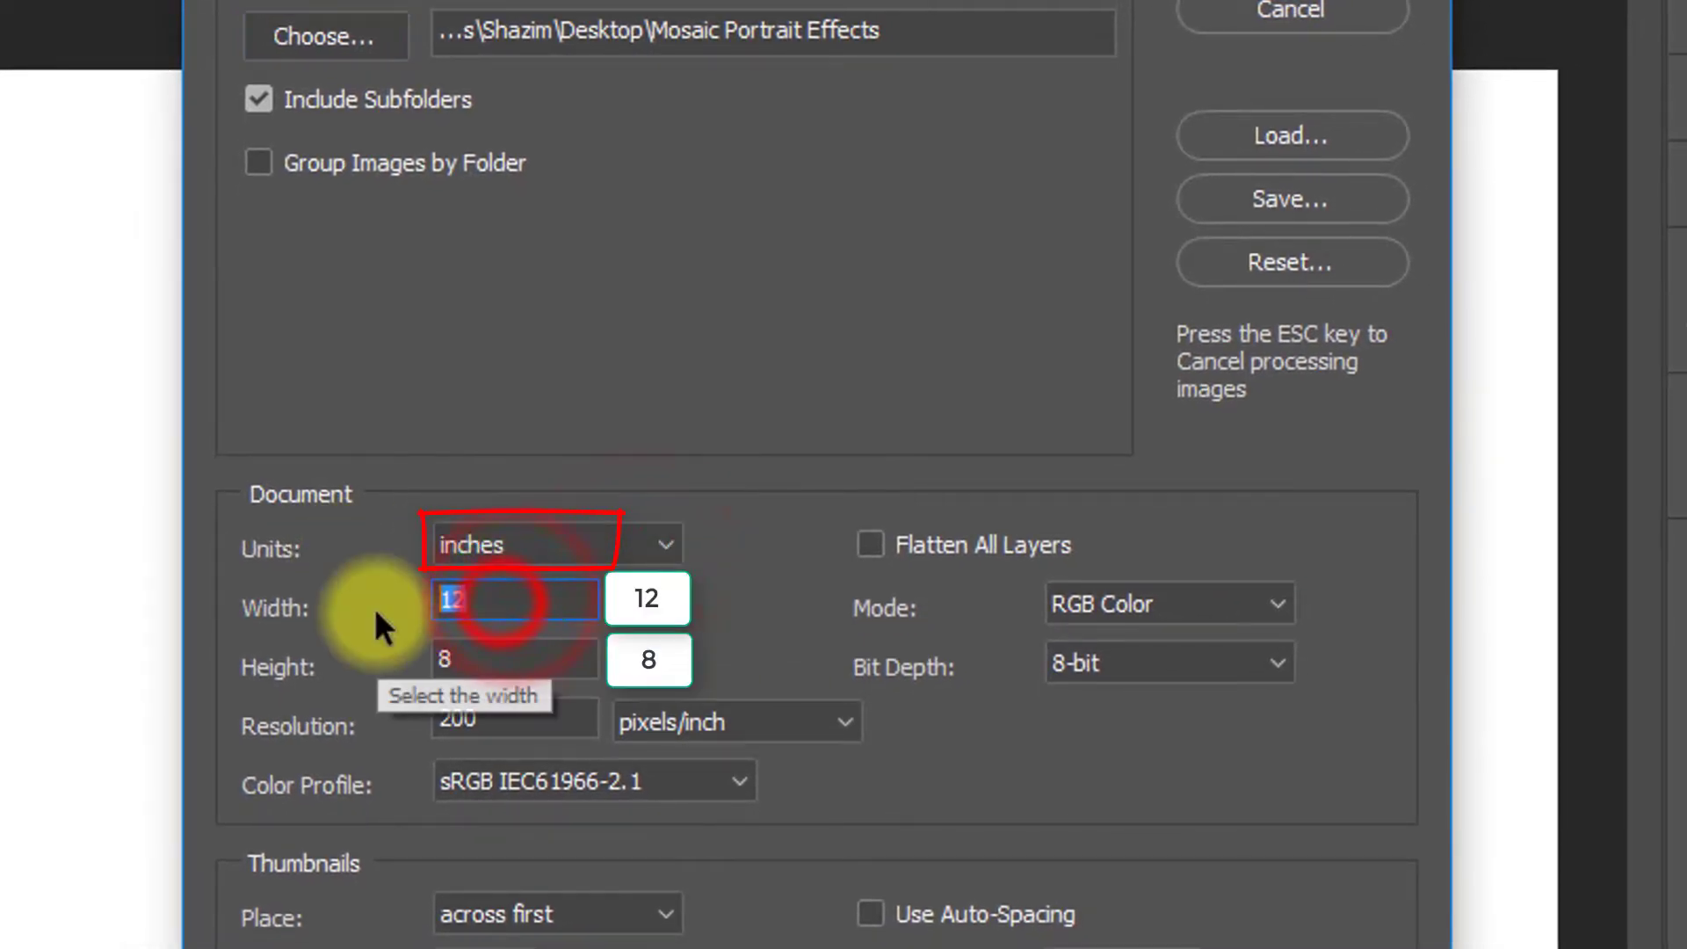
{"action": "left_click", "coordinate": [506, 657]}
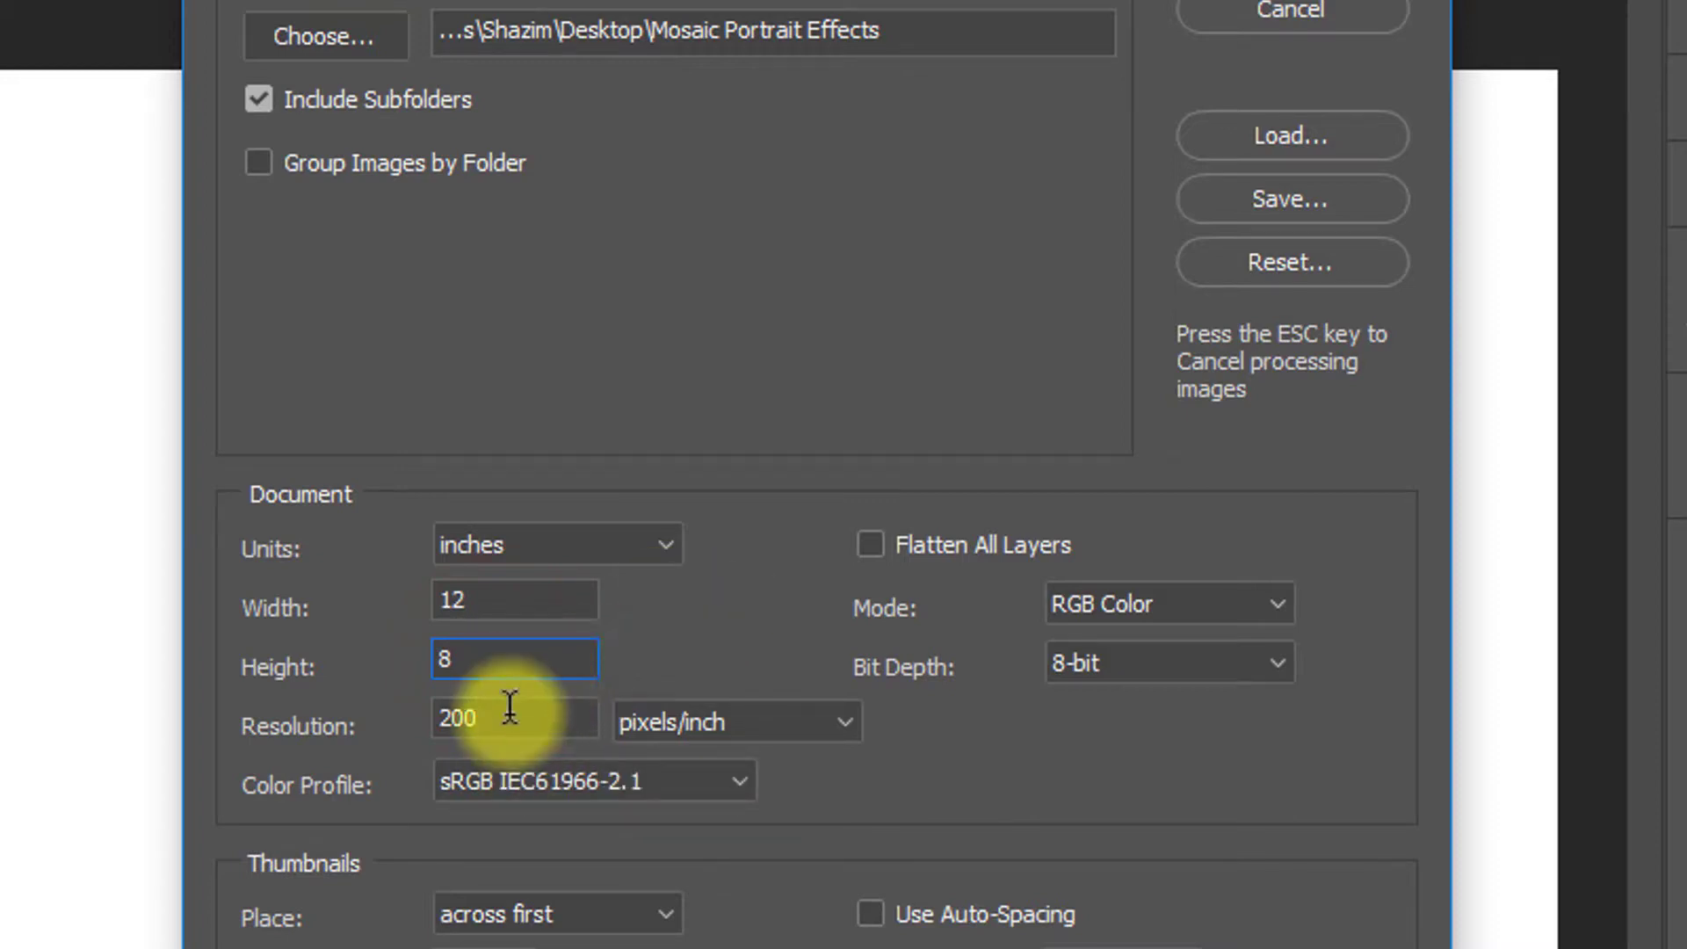
{"action": "left_click", "coordinate": [598, 722]}
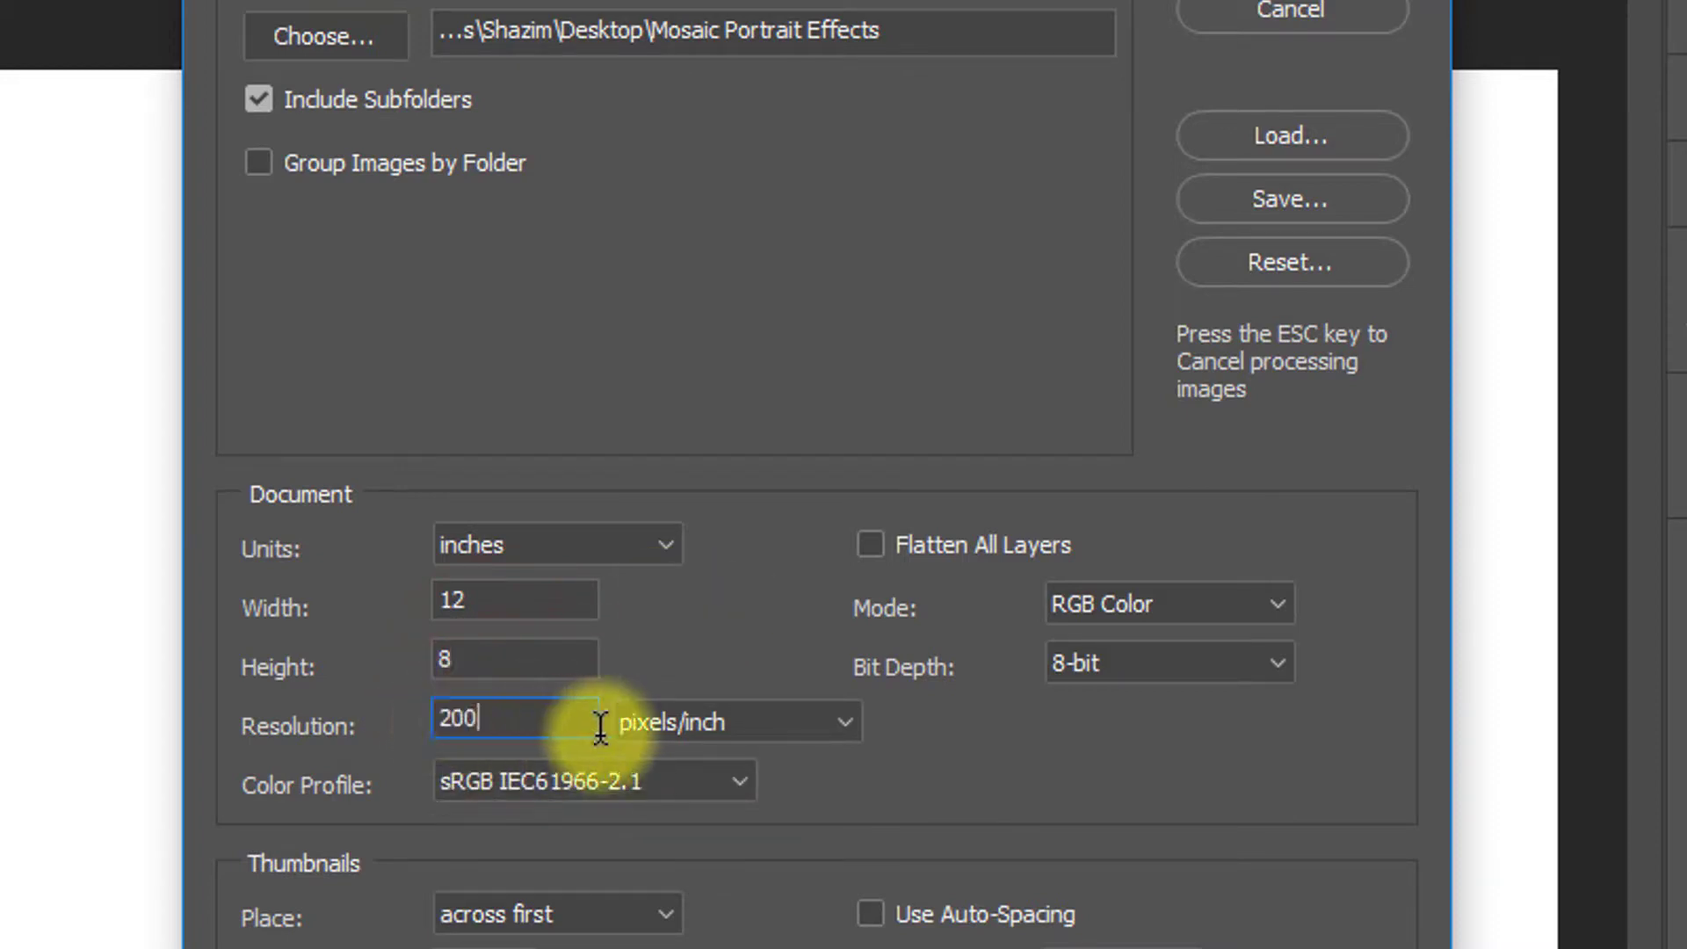
{"action": "left_click", "coordinate": [871, 547]}
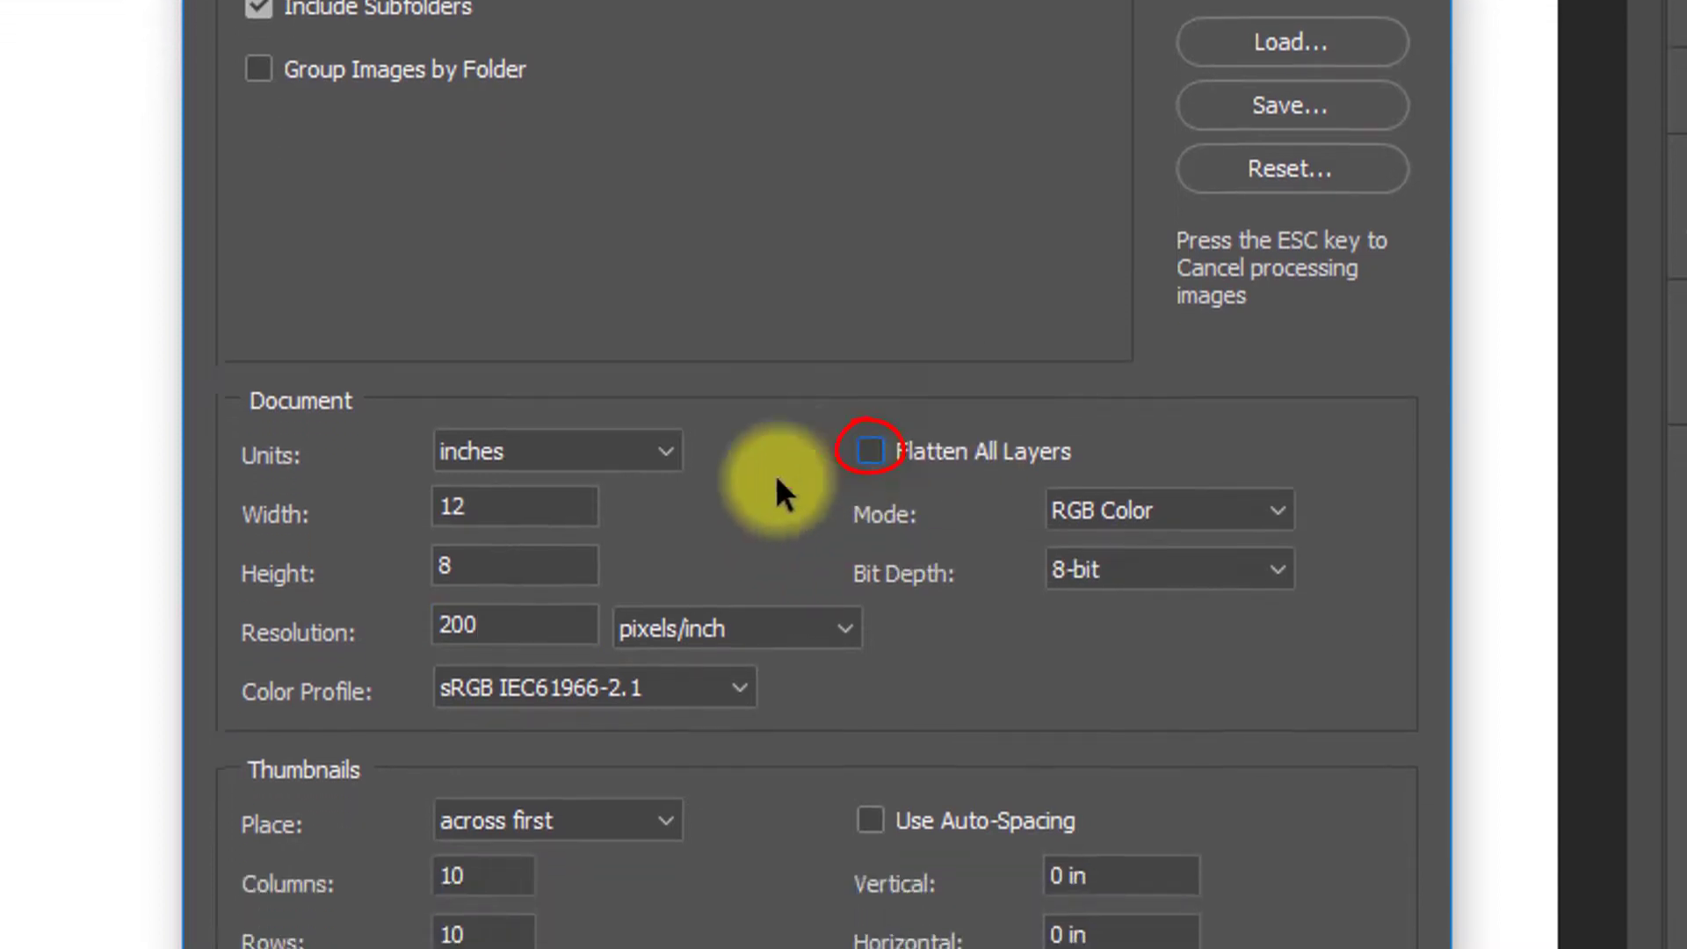
Place thumbnails across first, 10 columns by 10 rows, auto-spacing off, 0 in spacing, rotate for best fit
{"action": "left_click", "coordinate": [634, 509]}
{"action": "left_click", "coordinate": [538, 532]}
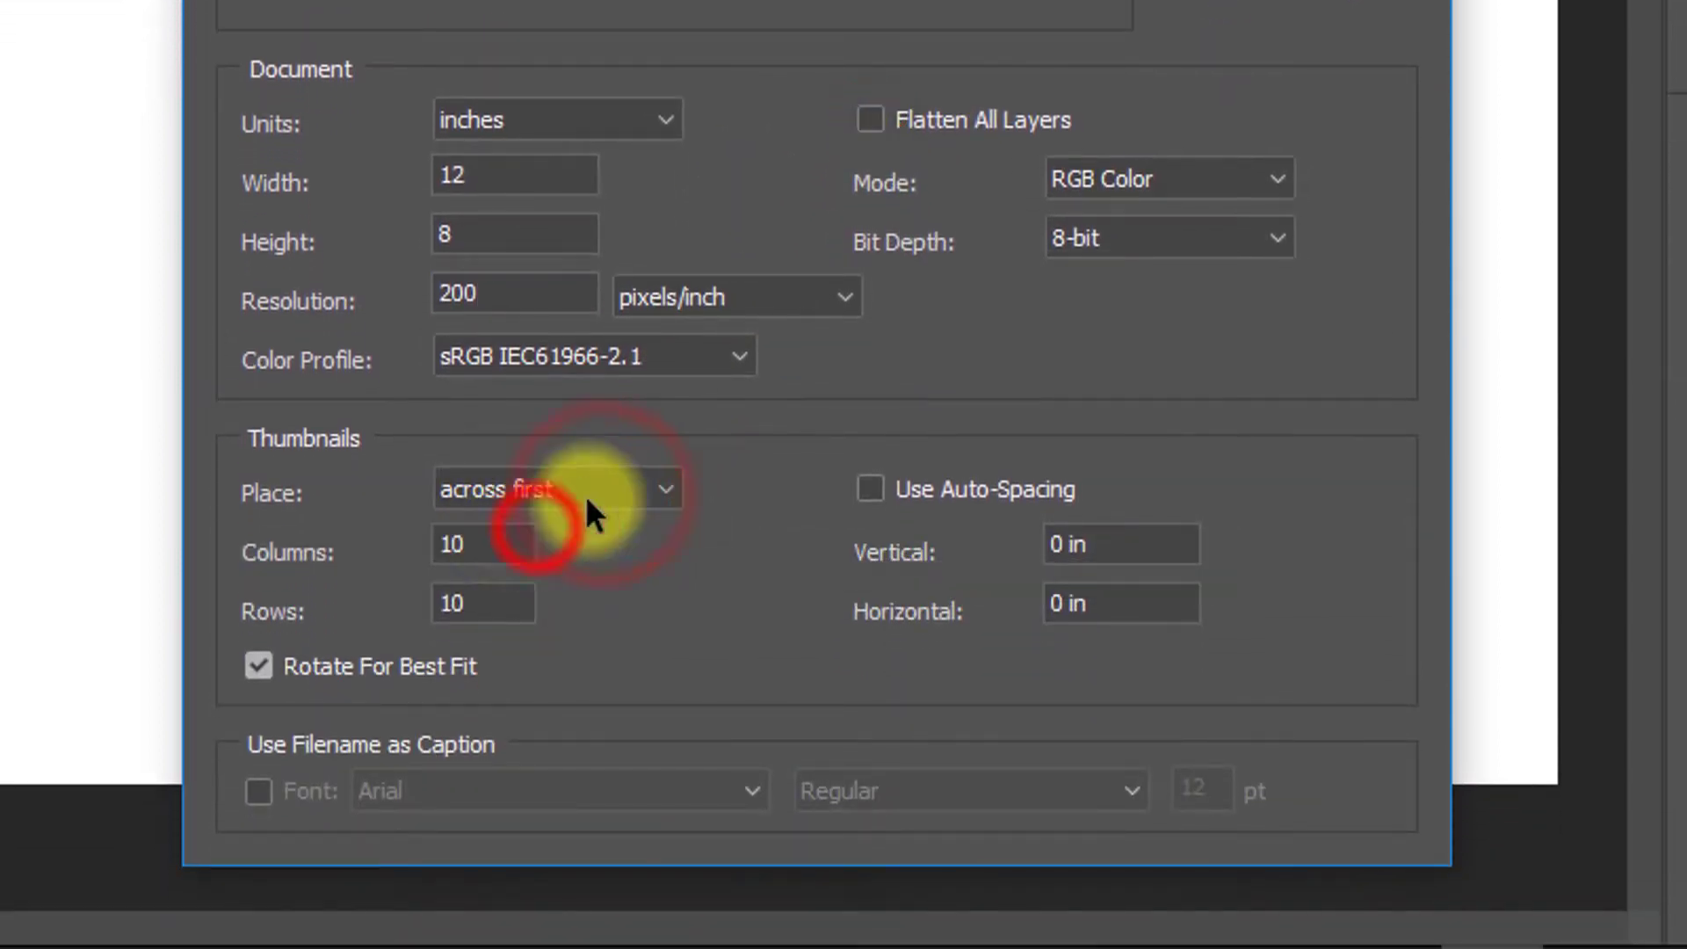
{"action": "left_click", "coordinate": [491, 544]}
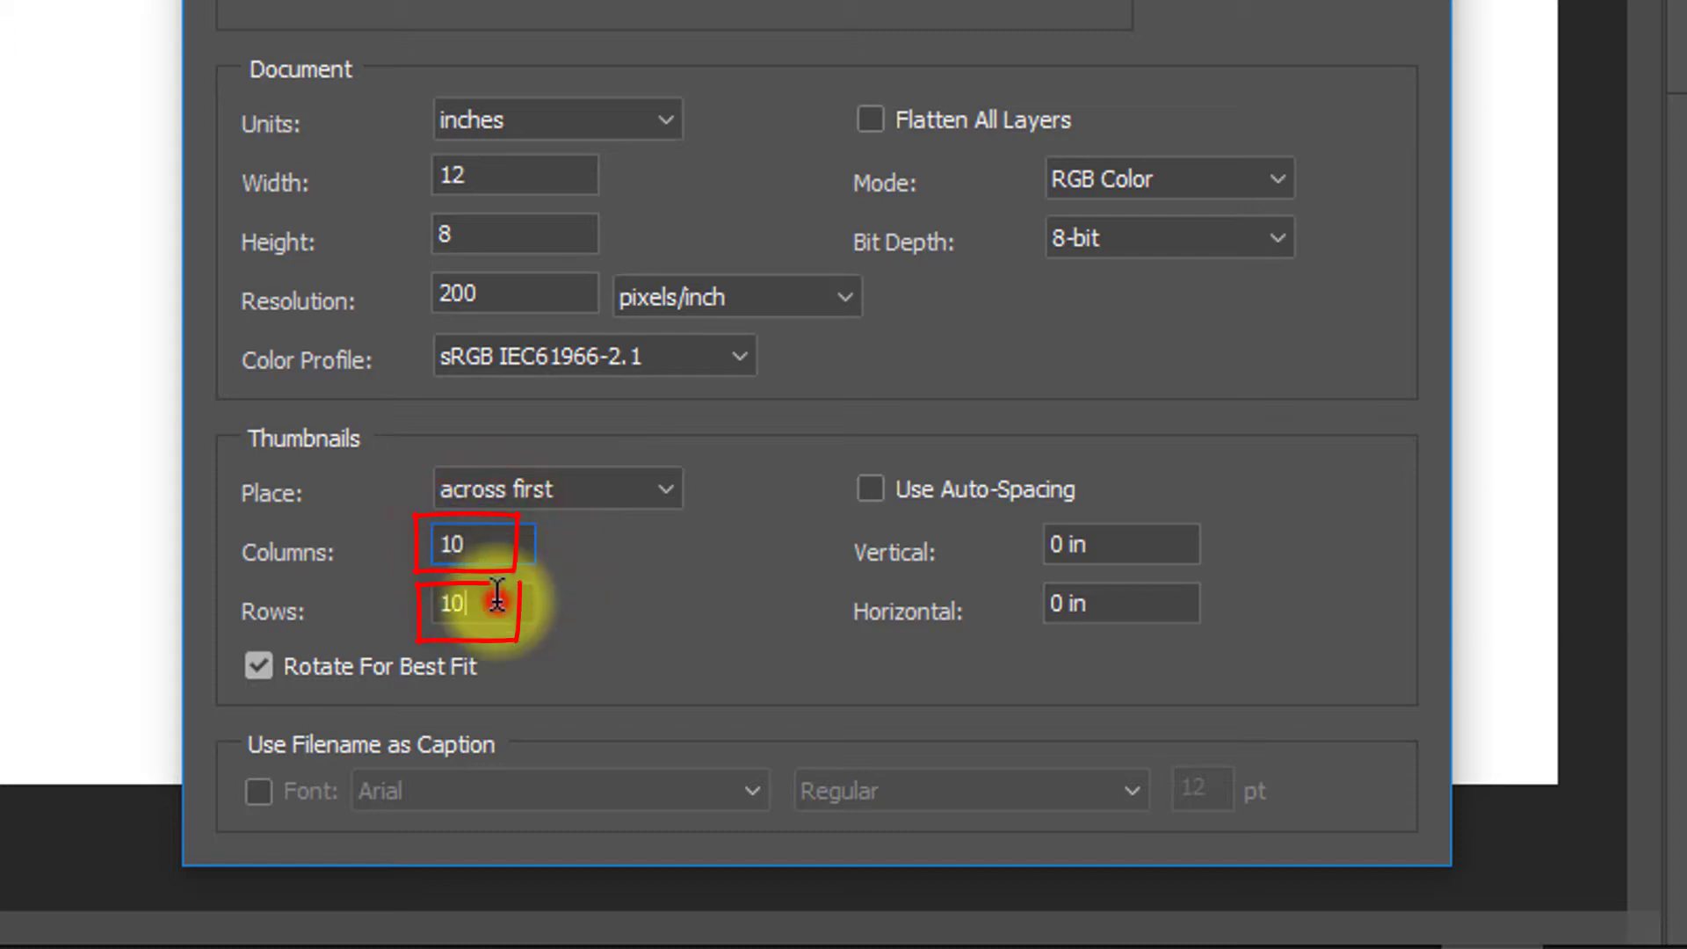
{"action": "left_click", "coordinate": [497, 599]}
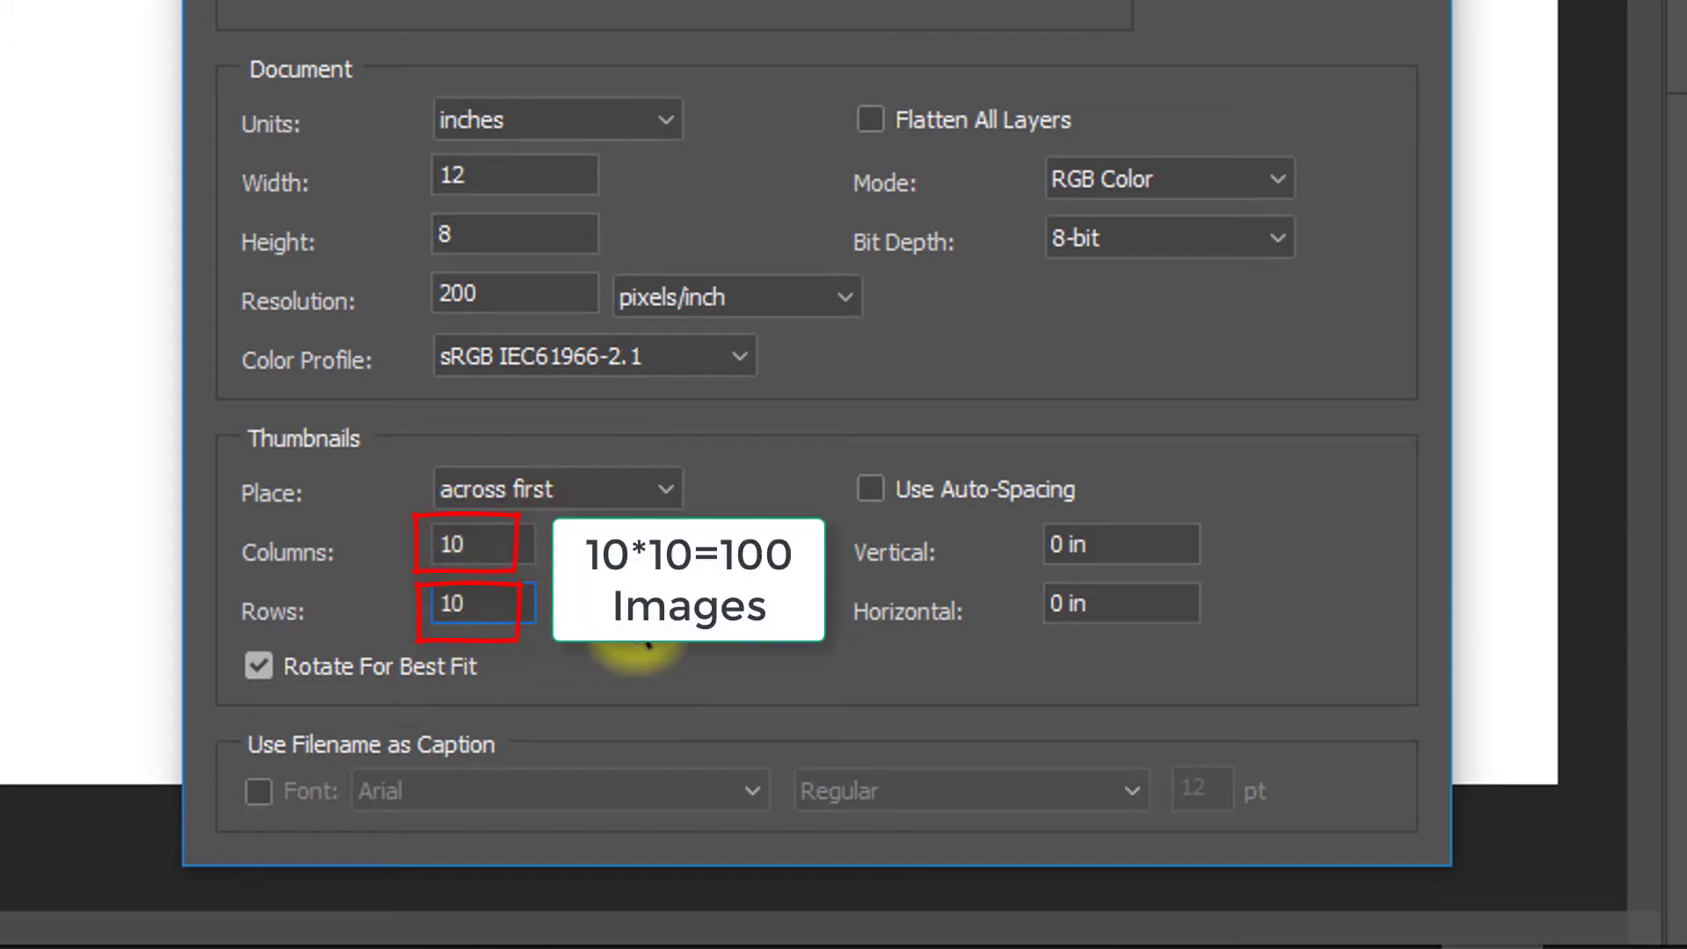
{"action": "left_click", "coordinate": [873, 485]}
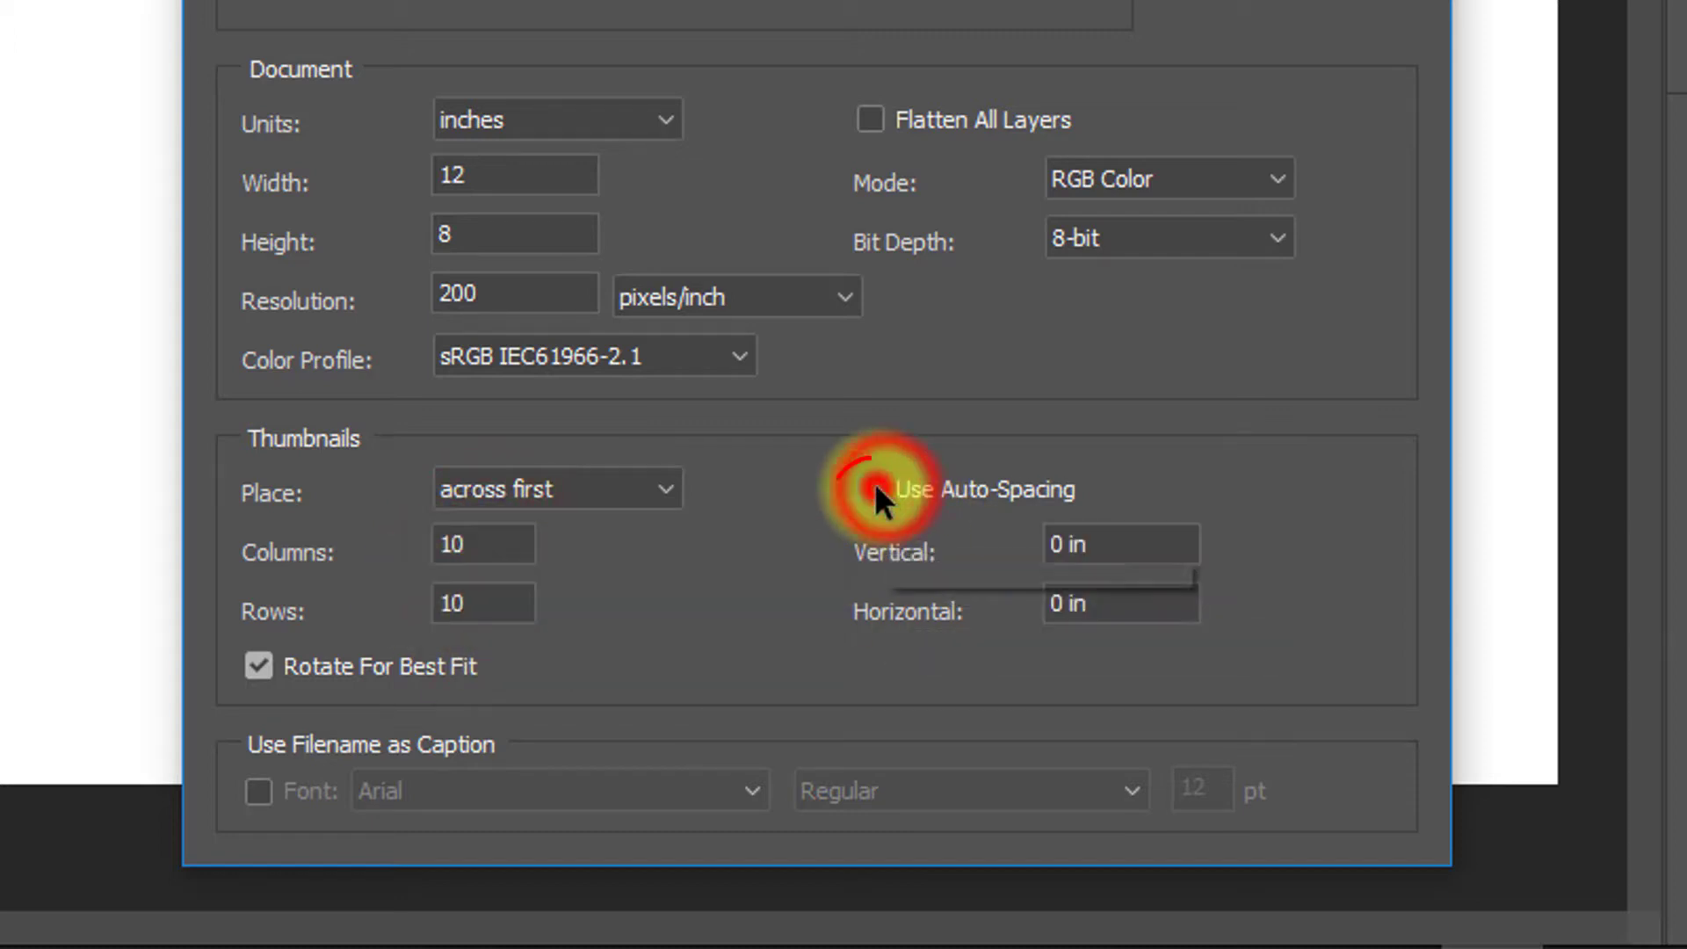
{"action": "left_click", "coordinate": [1104, 553]}
{"action": "left_click", "coordinate": [1091, 603]}
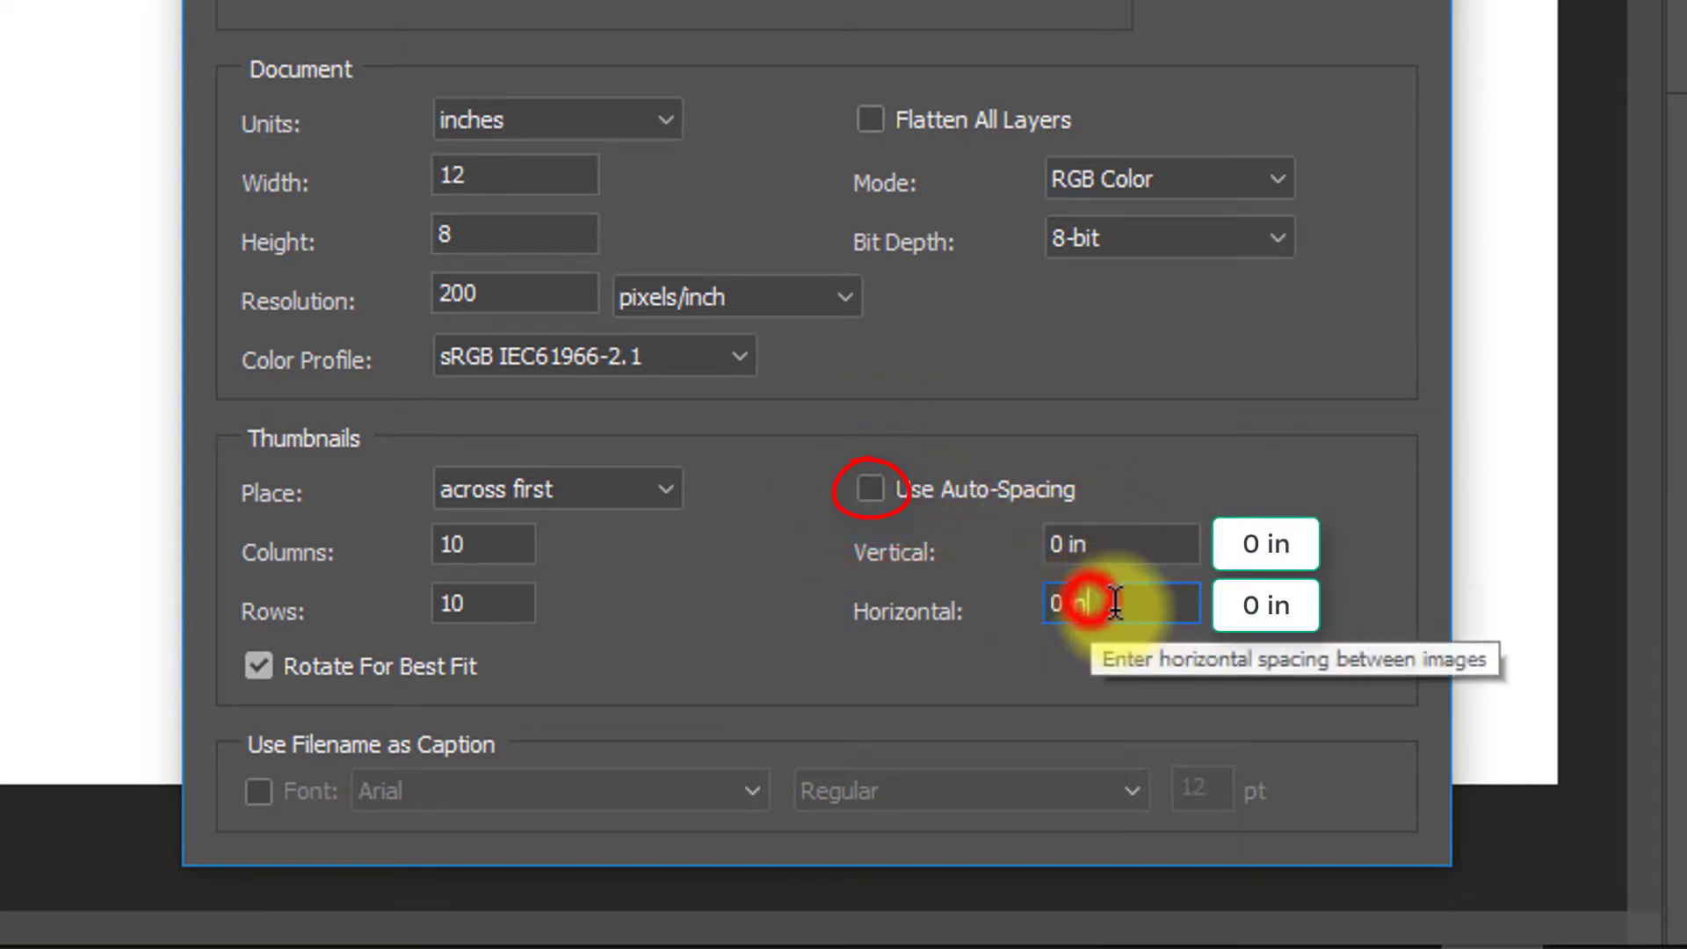
{"action": "left_click_drag", "start_coordinate": [1117, 604], "coordinate": [982, 620]}
{"action": "type", "text": "00"}
{"action": "left_click", "coordinate": [984, 624]}
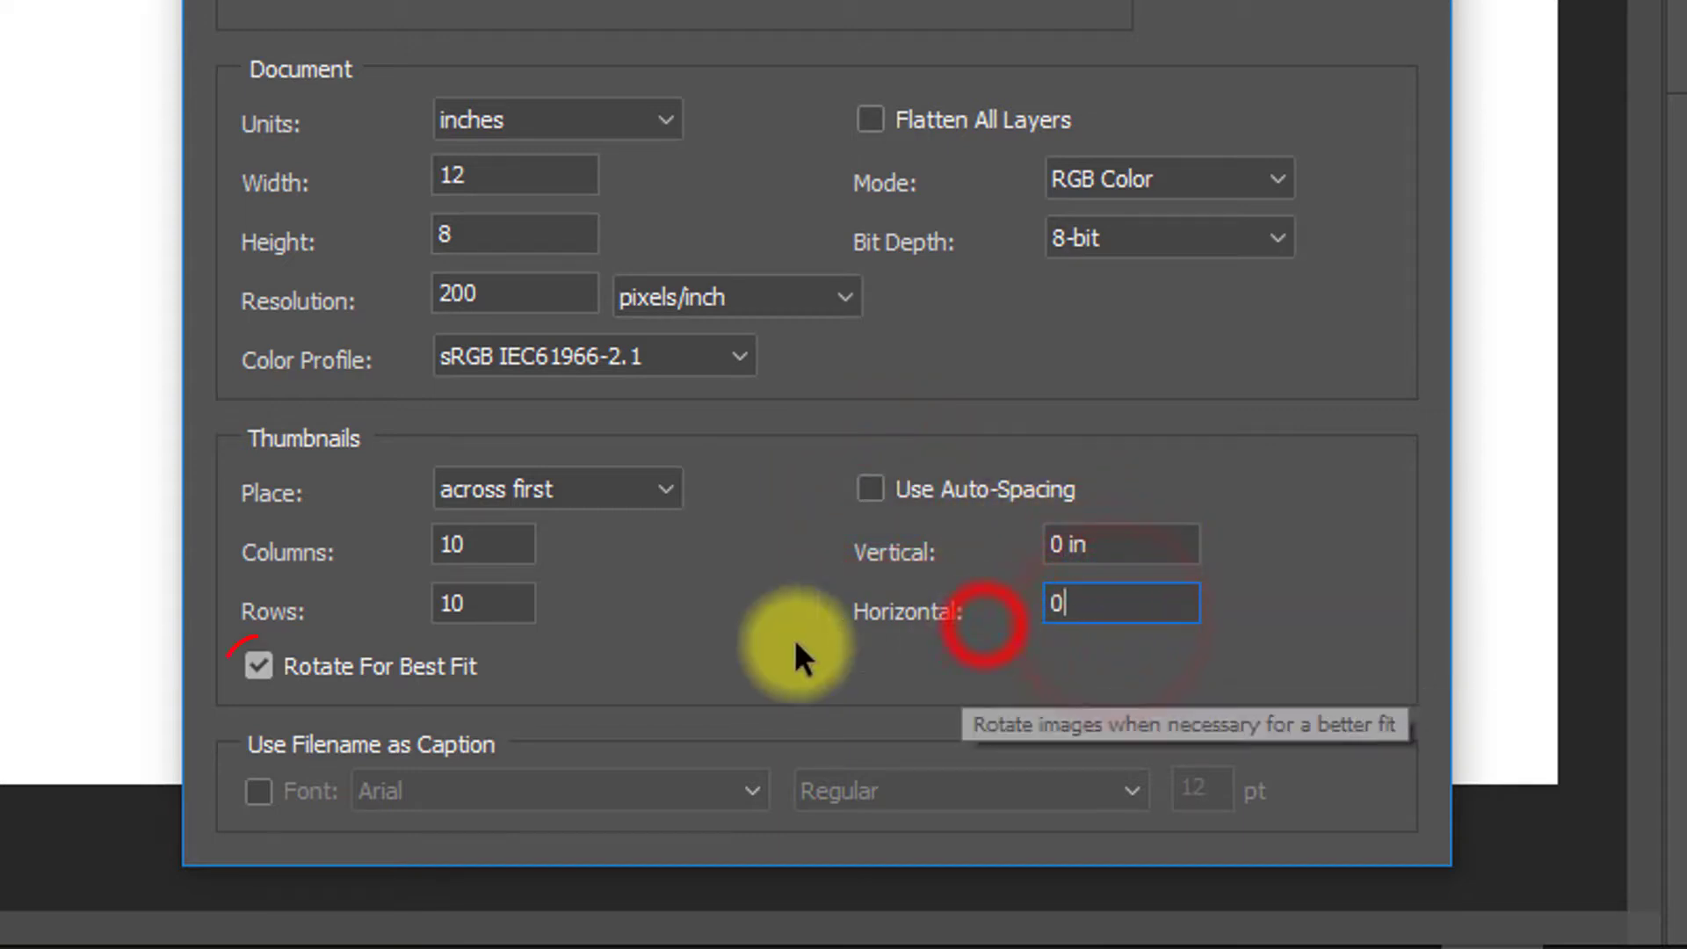
{"action": "left_click", "coordinate": [259, 666]}
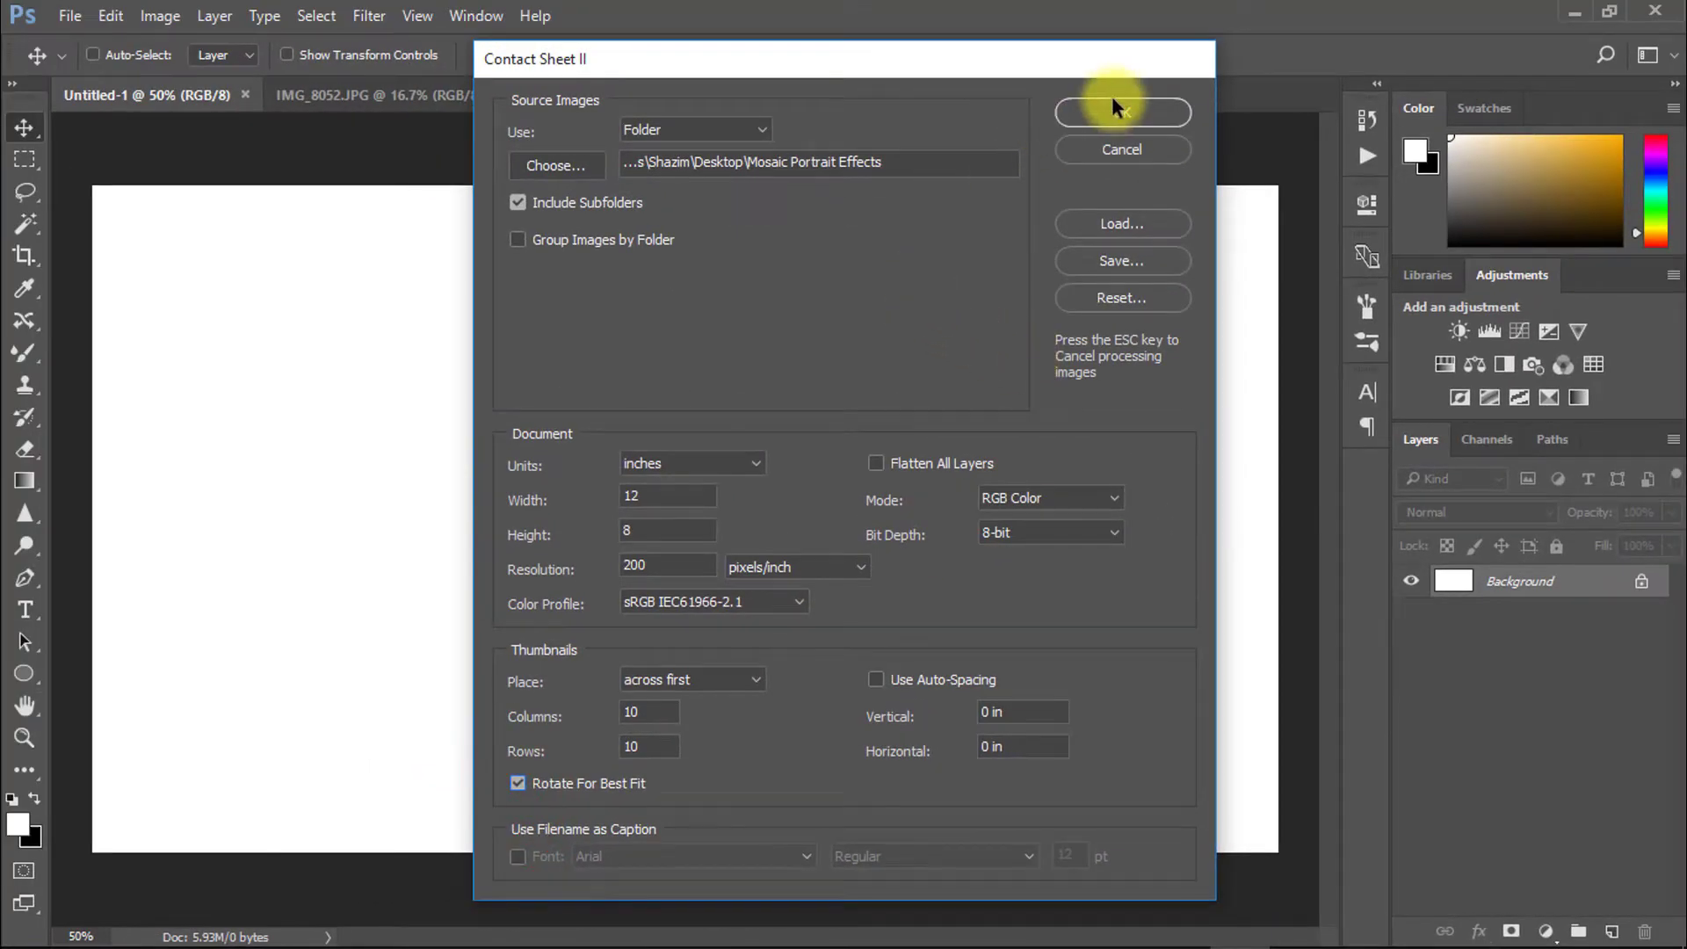
Build the ContactSheet-001 grid and zoom the result to 50%
{"action": "left_click", "coordinate": [1112, 107]}
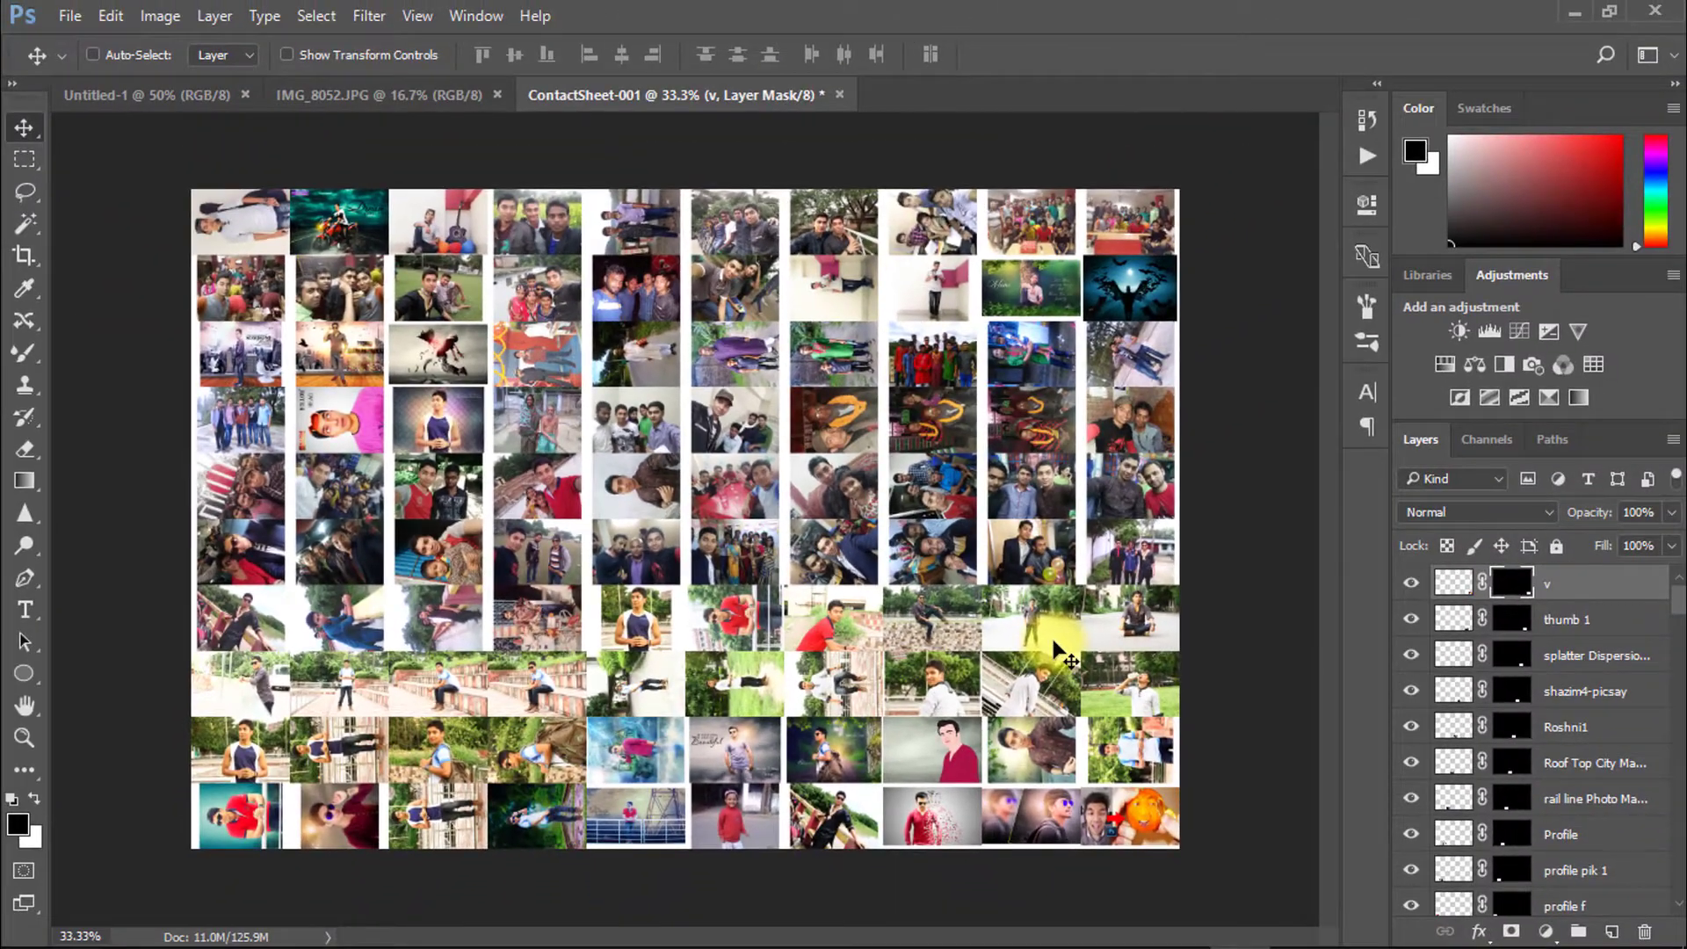
{"action": "key", "text": "ctrl+plus"}
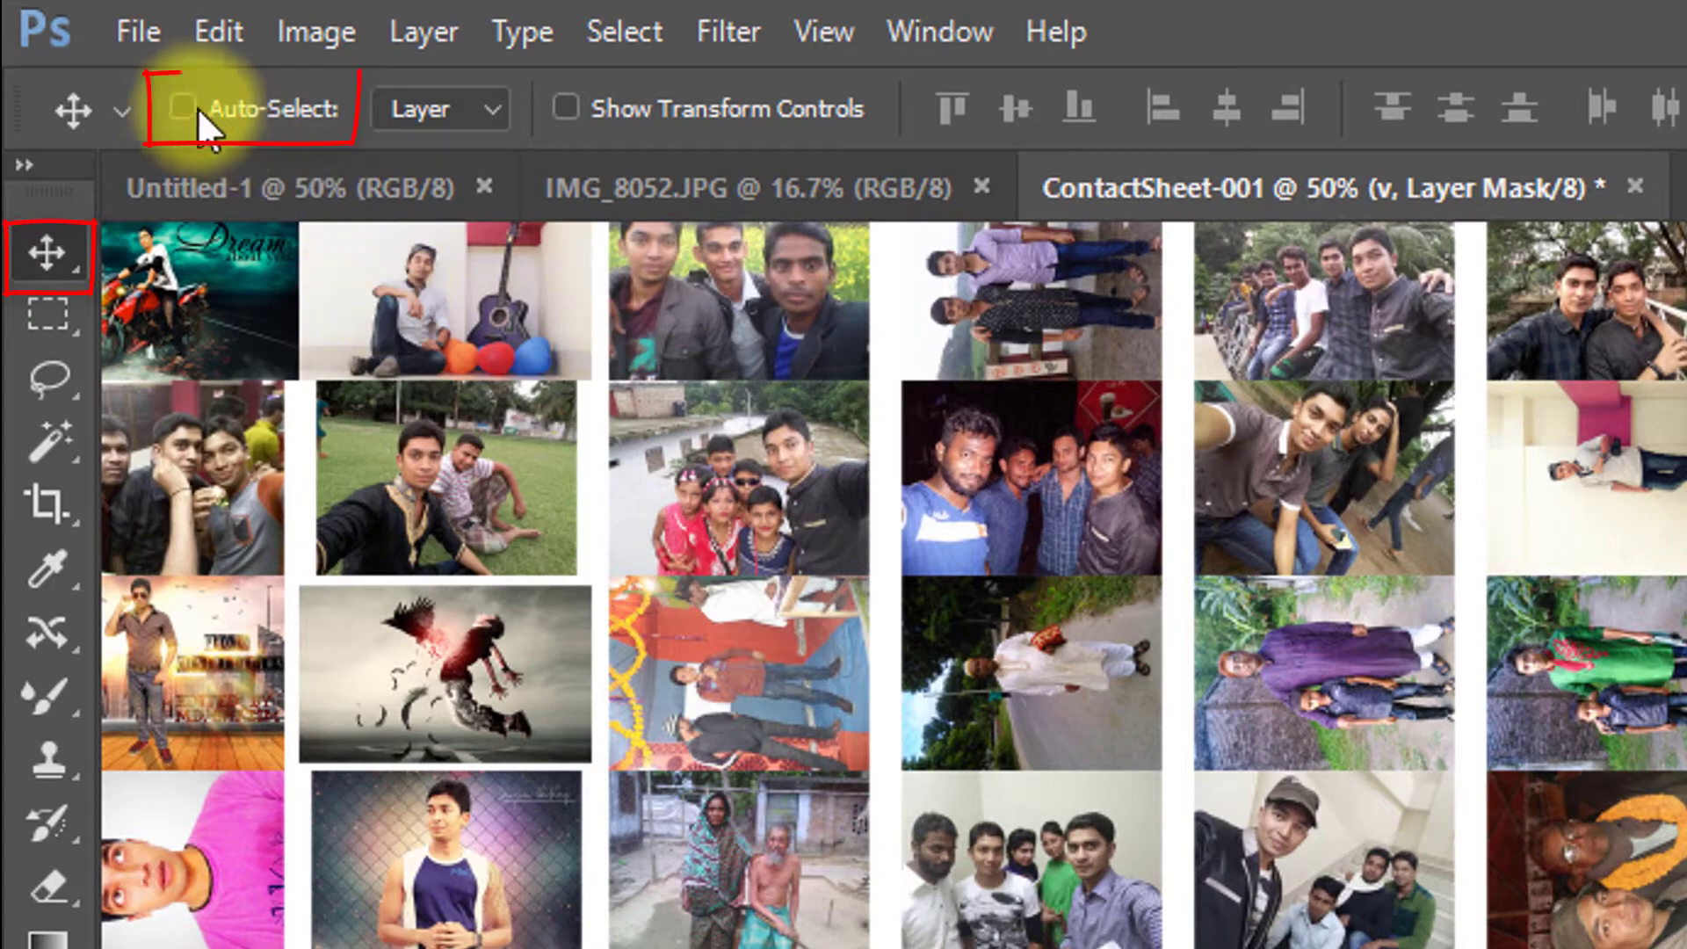
Turn on Auto-Select and stretch the grass and group photos to close their gaps
{"action": "left_click", "coordinate": [180, 106]}
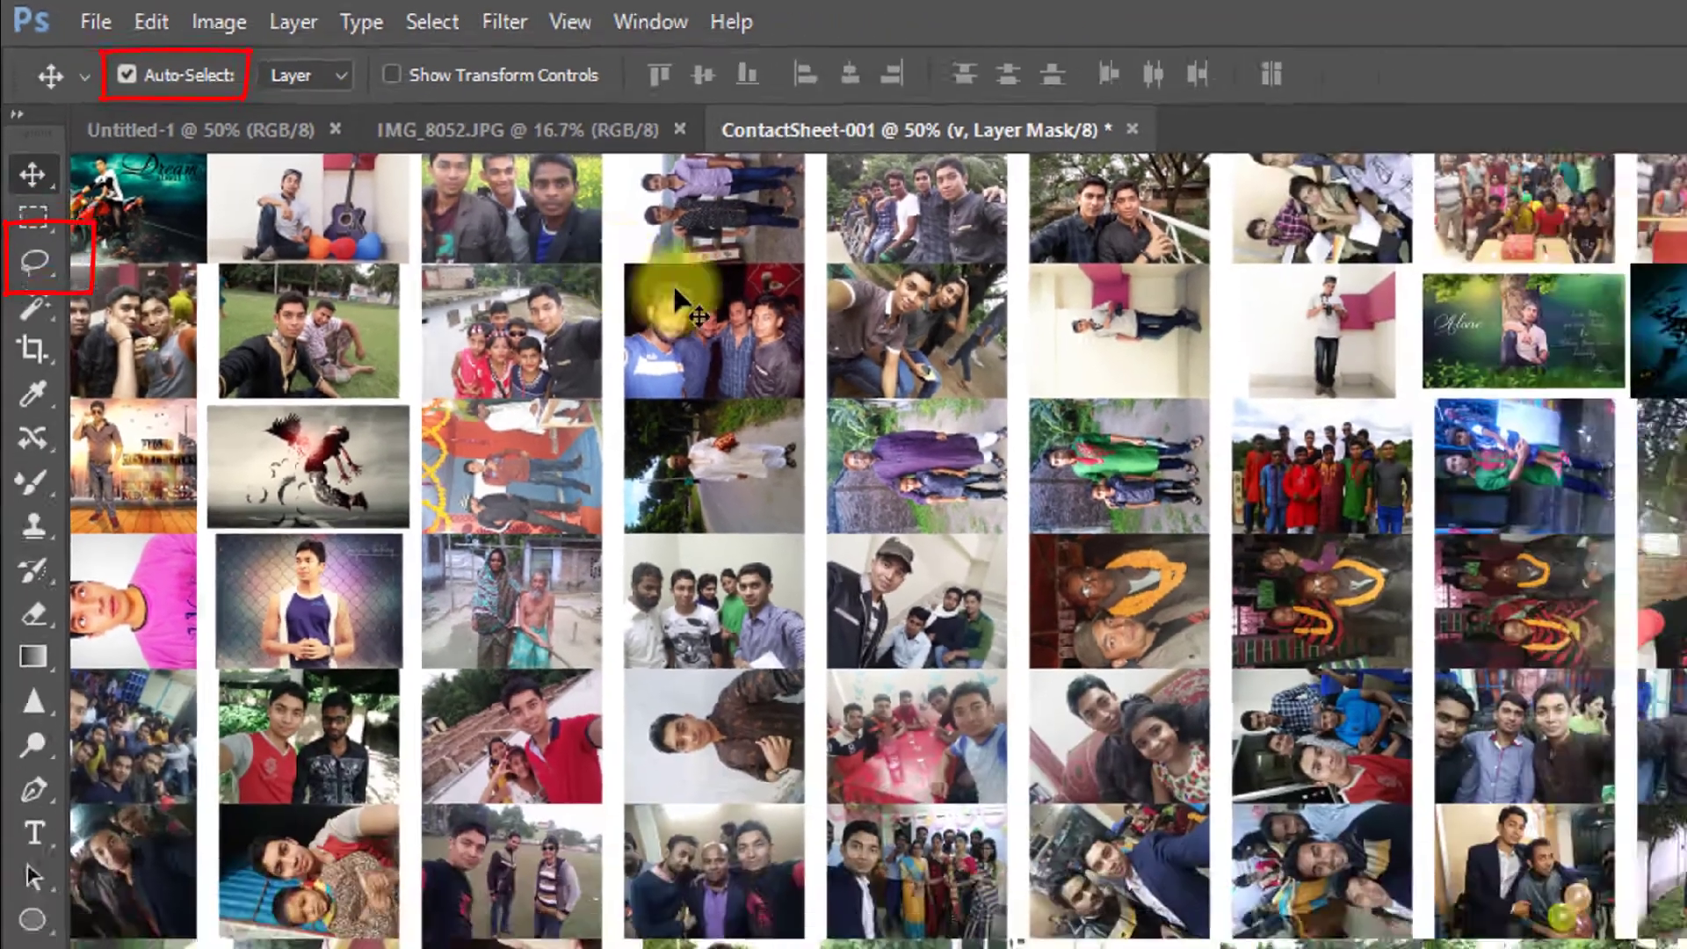
{"action": "scroll", "coordinate": [1541, 718], "scroll_direction": "down", "scroll_amount": 3}
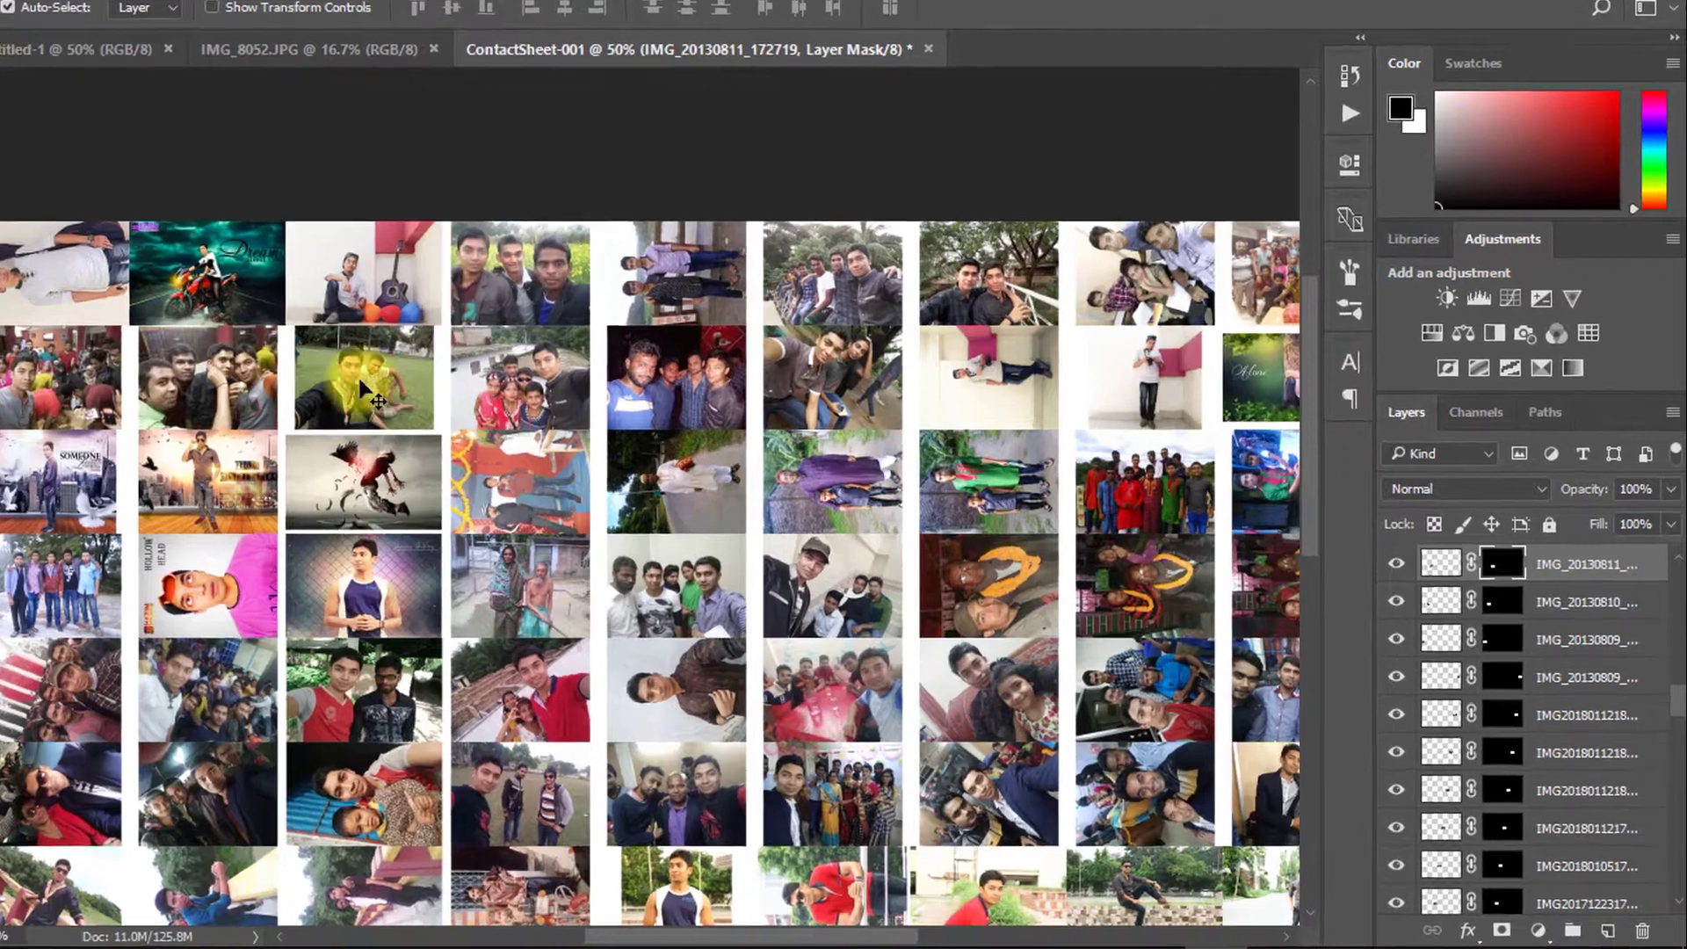
{"action": "left_click", "coordinate": [422, 399]}
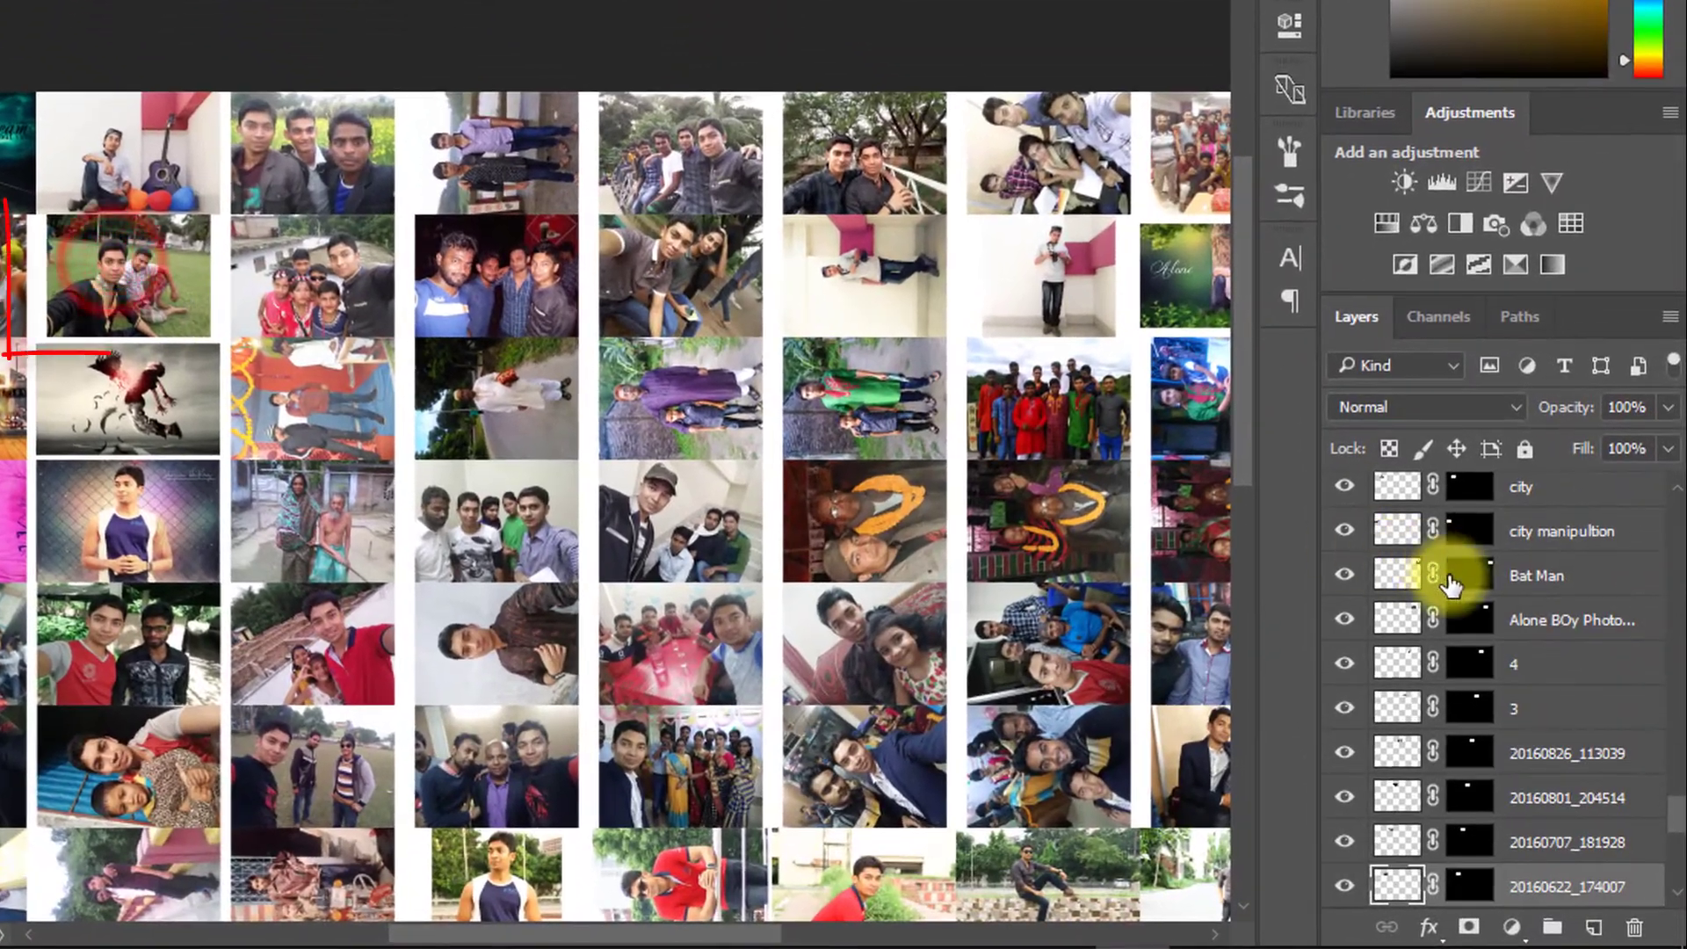
{"action": "scroll", "coordinate": [1599, 785], "scroll_direction": "down", "scroll_amount": 1}
{"action": "scroll", "coordinate": [1579, 747], "scroll_direction": "down", "scroll_amount": 1}
{"action": "left_click", "coordinate": [1469, 797]}
{"action": "key", "text": "ctrl+t"}
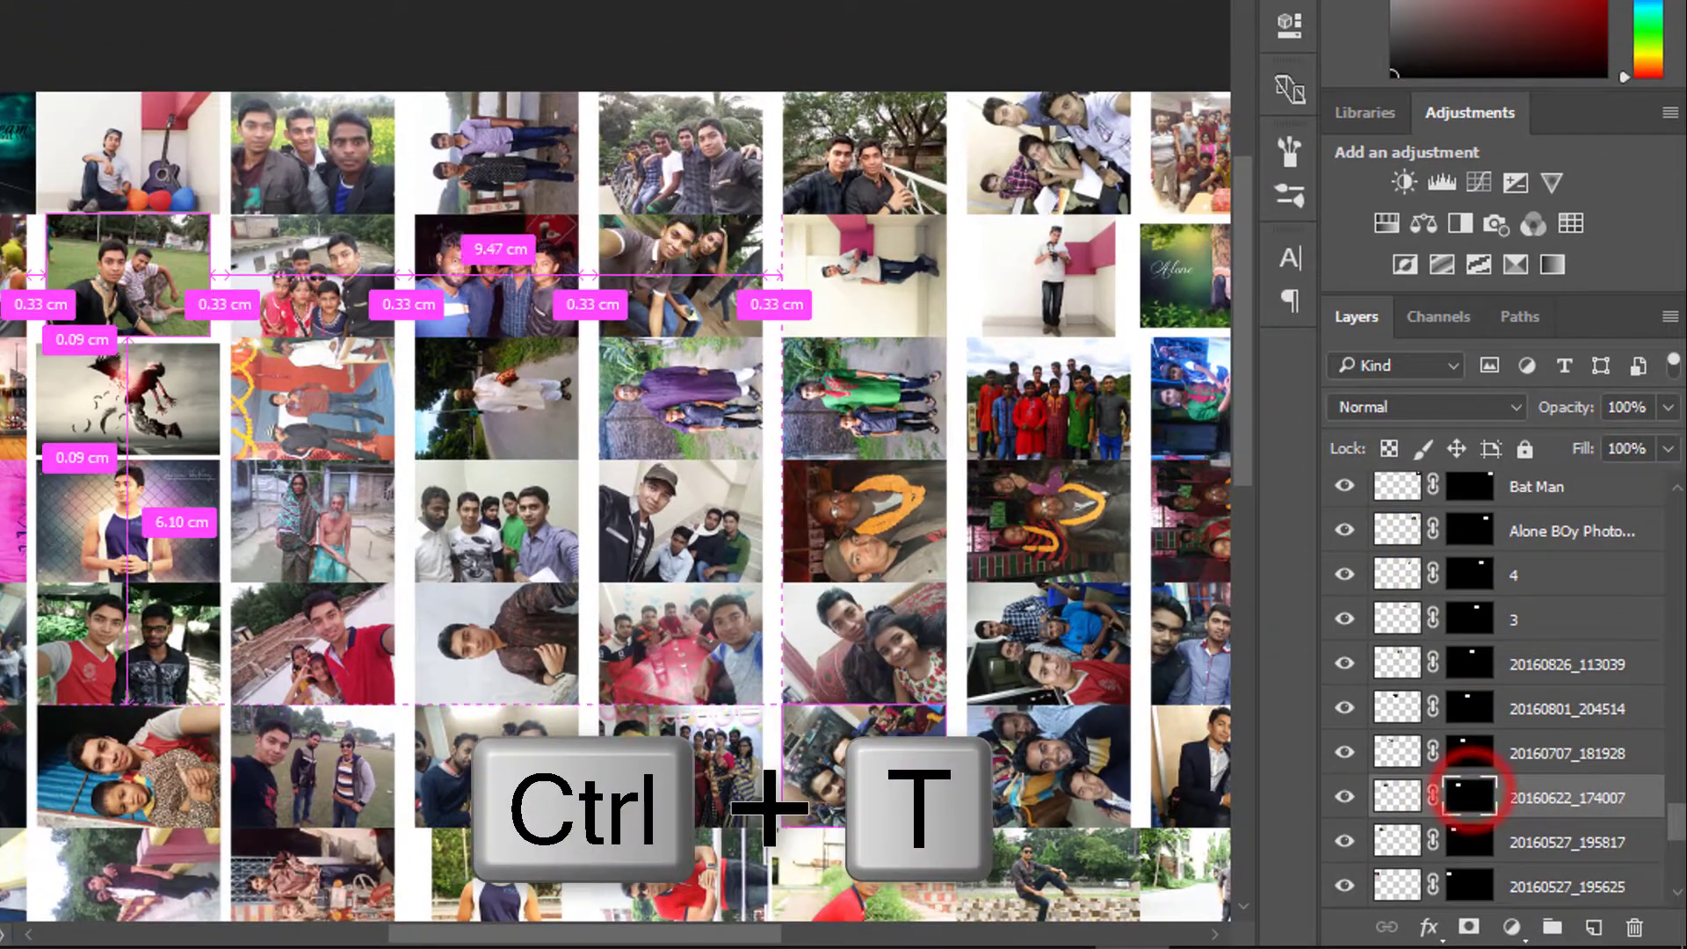
{"action": "left_click_drag", "start_coordinate": [48, 277], "coordinate": [36, 280]}
{"action": "left_click_drag", "start_coordinate": [211, 274], "coordinate": [231, 262]}
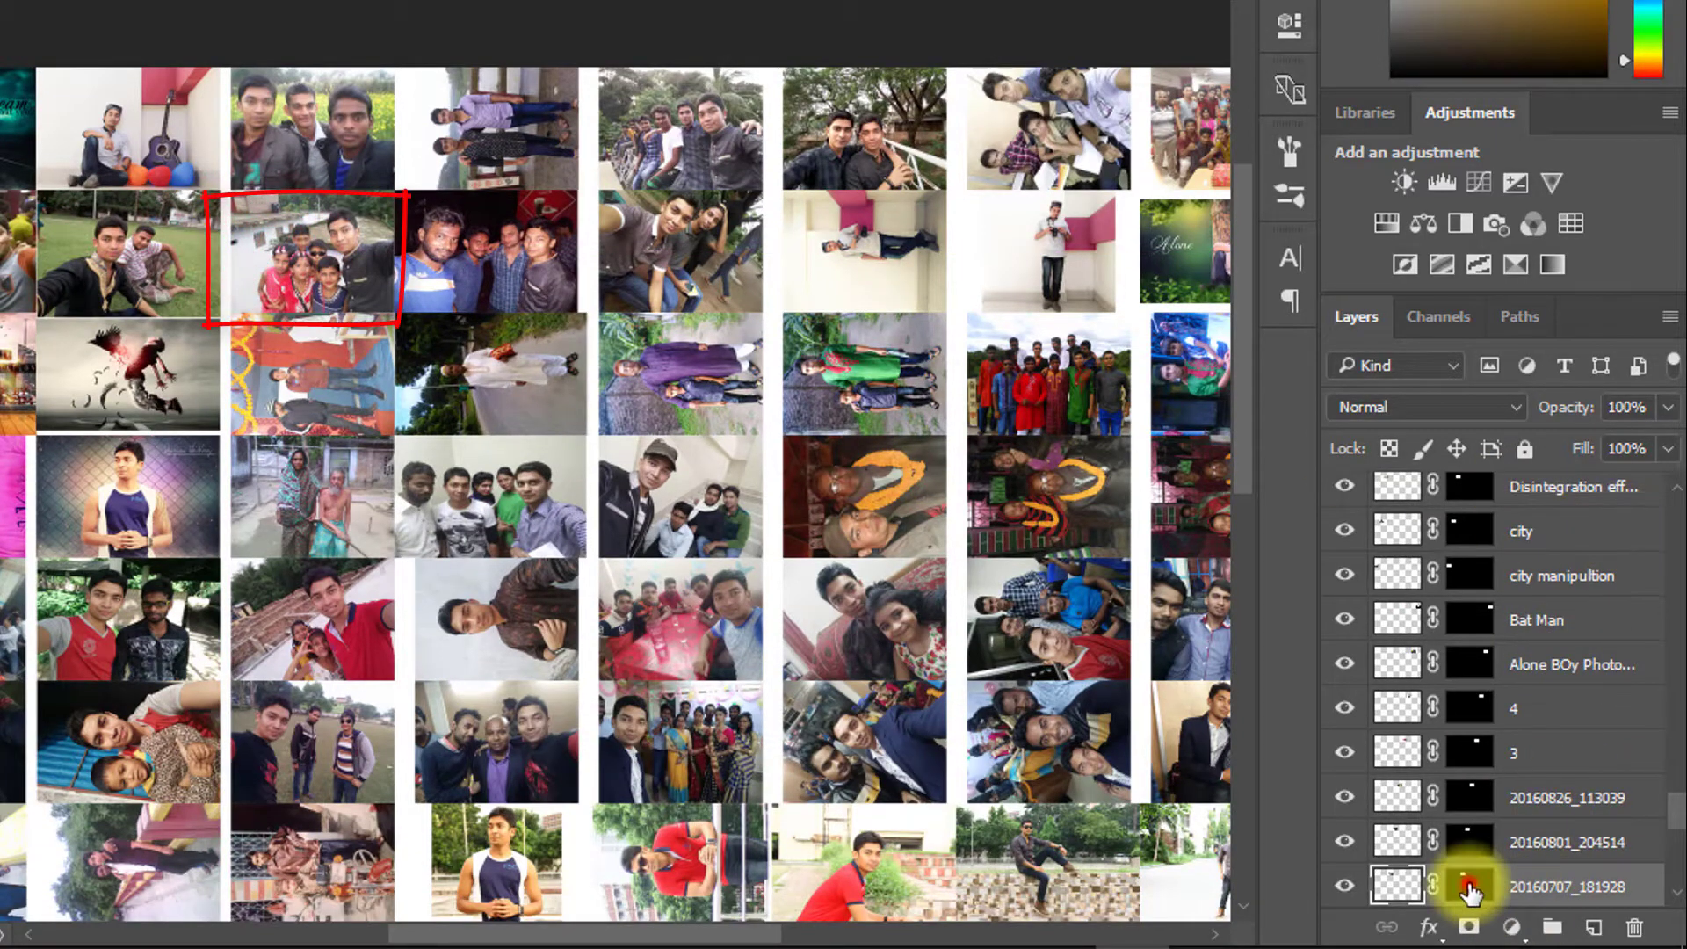
{"action": "key", "text": "ctrl+t"}
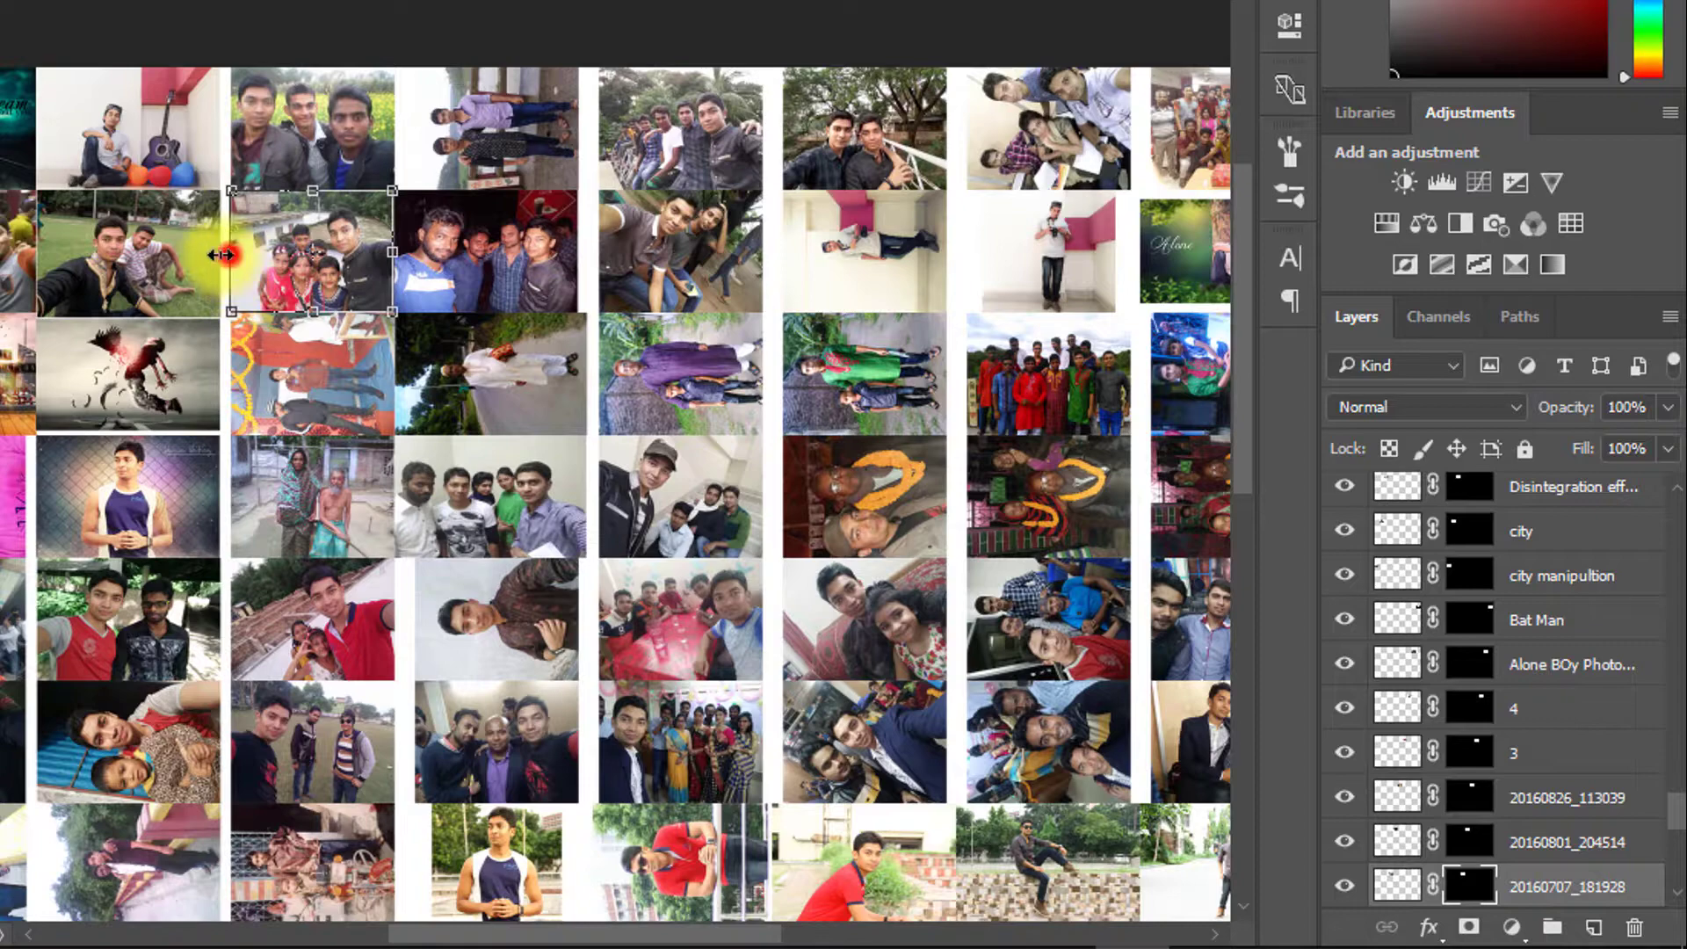
{"action": "left_click_drag", "start_coordinate": [220, 255], "coordinate": [209, 255]}
{"action": "left_click", "coordinate": [320, 365]}
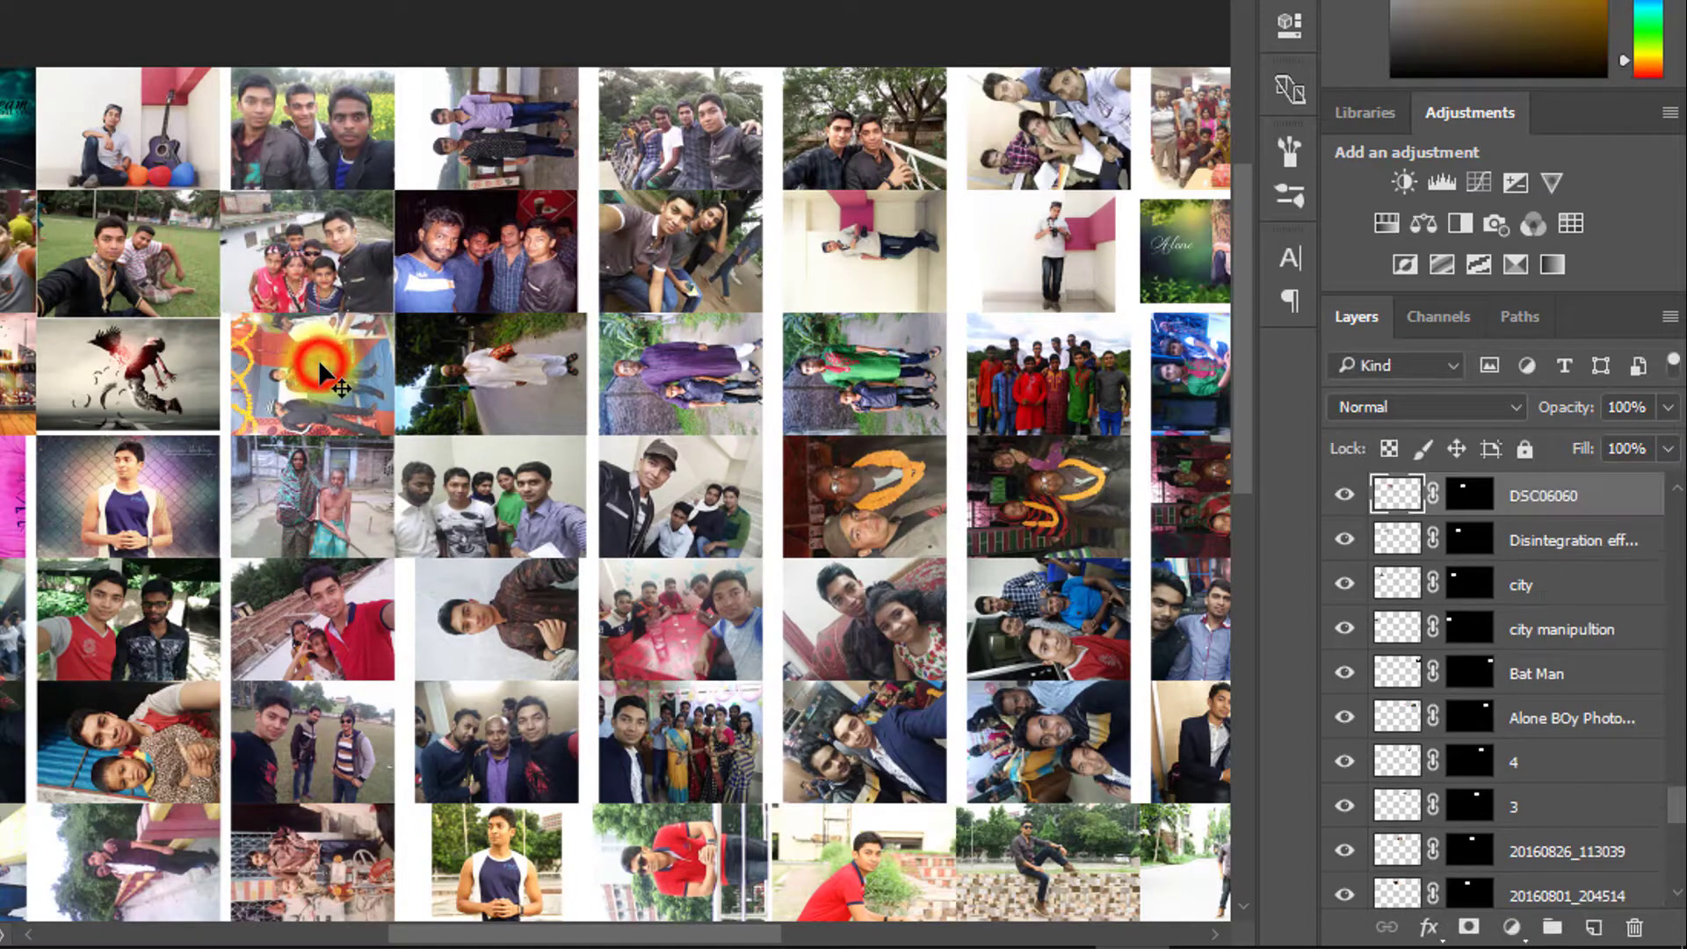
Widen the next photos, including IMG0114A, so their edges meet their neighbours
{"action": "left_click", "coordinate": [1484, 495]}
{"action": "key", "text": "ctrl+t"}
{"action": "left_click_drag", "start_coordinate": [230, 377], "coordinate": [220, 377]}
{"action": "key", "text": "Return"}
{"action": "left_click", "coordinate": [327, 481]}
{"action": "left_click", "coordinate": [1471, 497]}
{"action": "key", "text": "ctrl+t"}
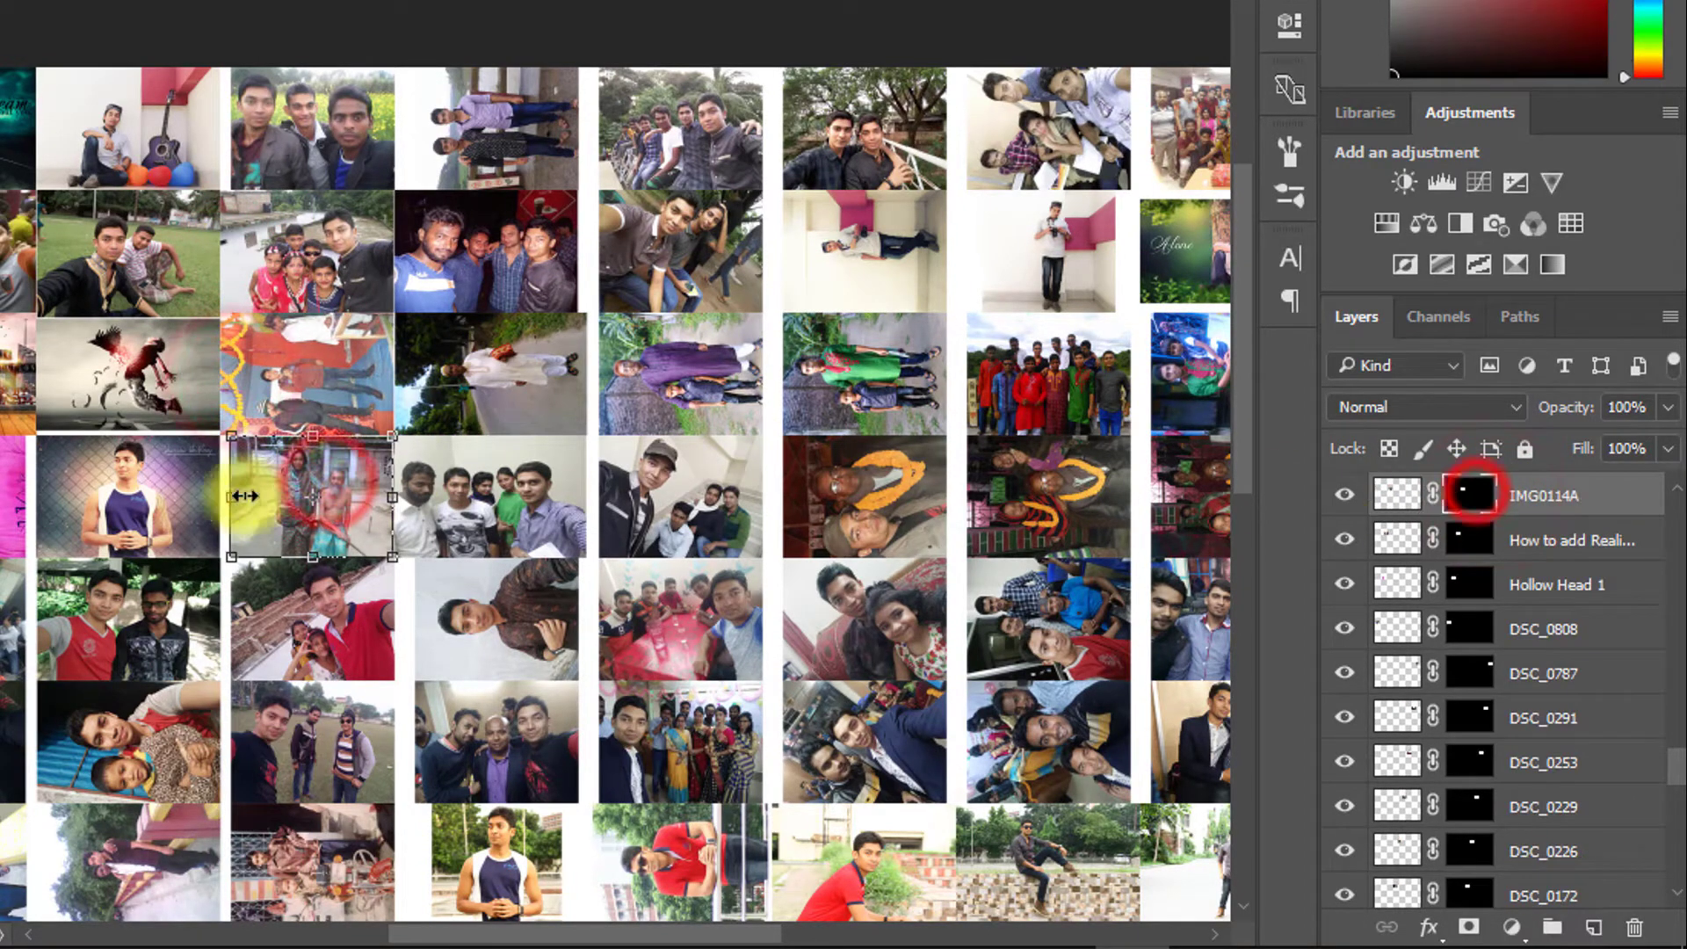
{"action": "left_click_drag", "start_coordinate": [232, 496], "coordinate": [222, 497]}
{"action": "key", "text": "Return"}
{"action": "left_click", "coordinate": [306, 588]}
{"action": "left_click", "coordinate": [1487, 499]}
{"action": "key", "text": "ctrl+t"}
{"action": "left_click_drag", "start_coordinate": [233, 620], "coordinate": [224, 620]}
{"action": "left_click_drag", "start_coordinate": [391, 620], "coordinate": [401, 620]}
{"action": "key", "text": "Return"}
{"action": "left_click", "coordinate": [455, 626]}
{"action": "key", "text": "ctrl+t"}
{"action": "left_click_drag", "start_coordinate": [573, 620], "coordinate": [595, 620]}
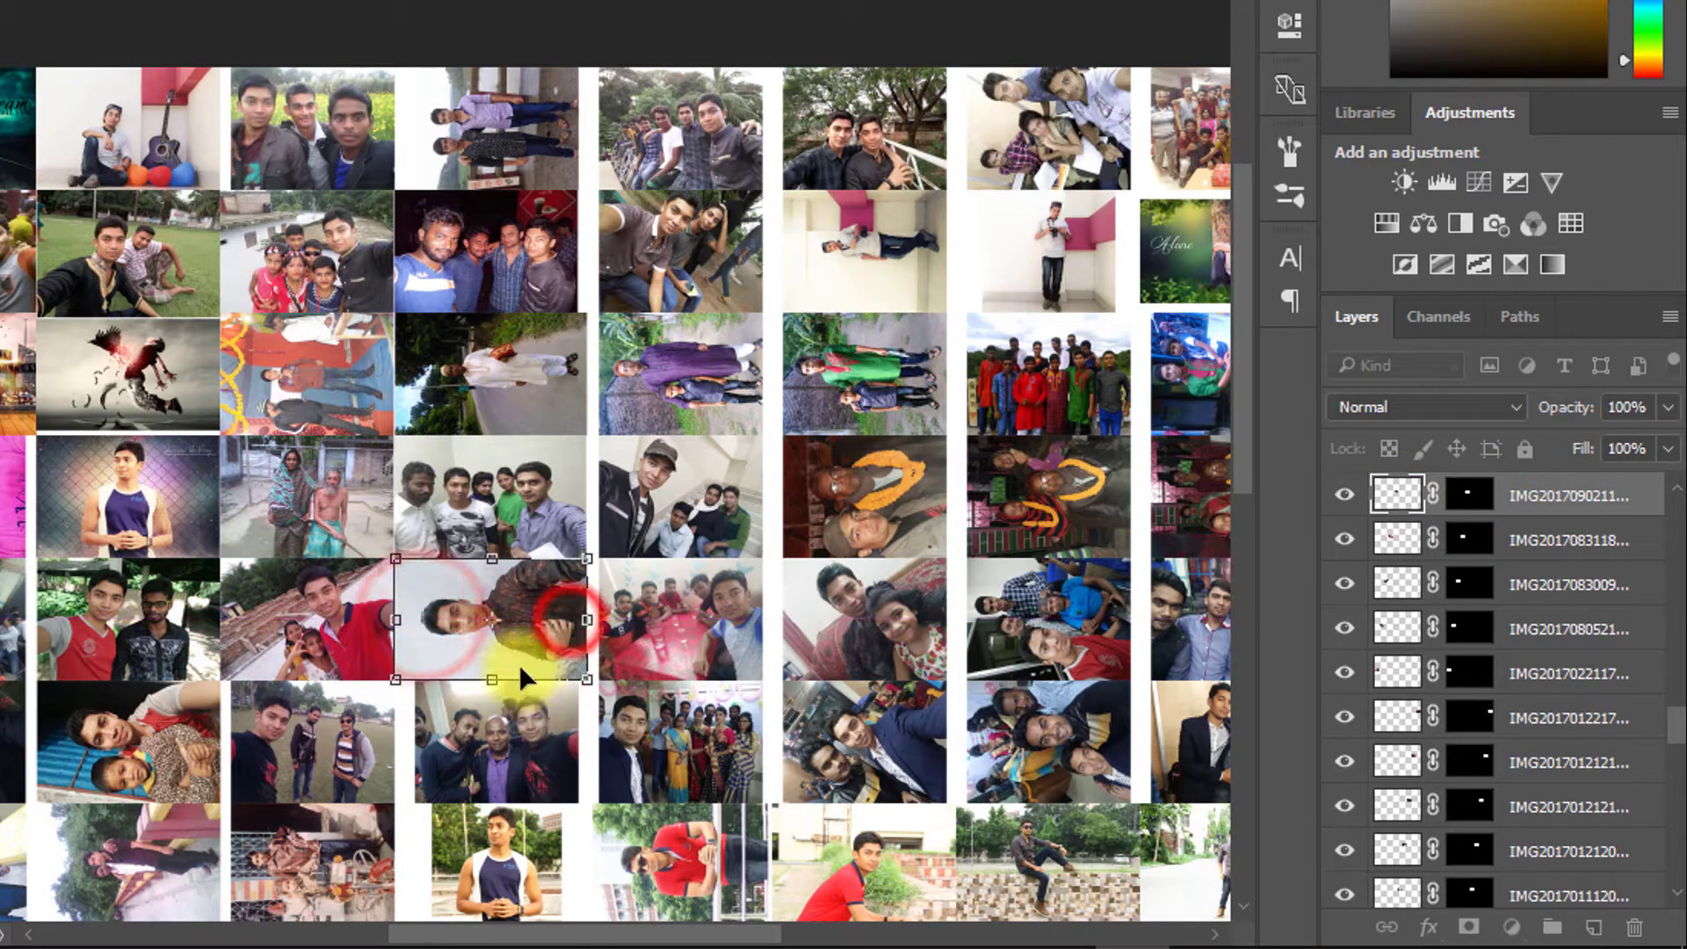
Enlarge photo 3, DSC_0229 and the photos below it to fill the gaps
{"action": "left_click", "coordinate": [912, 161]}
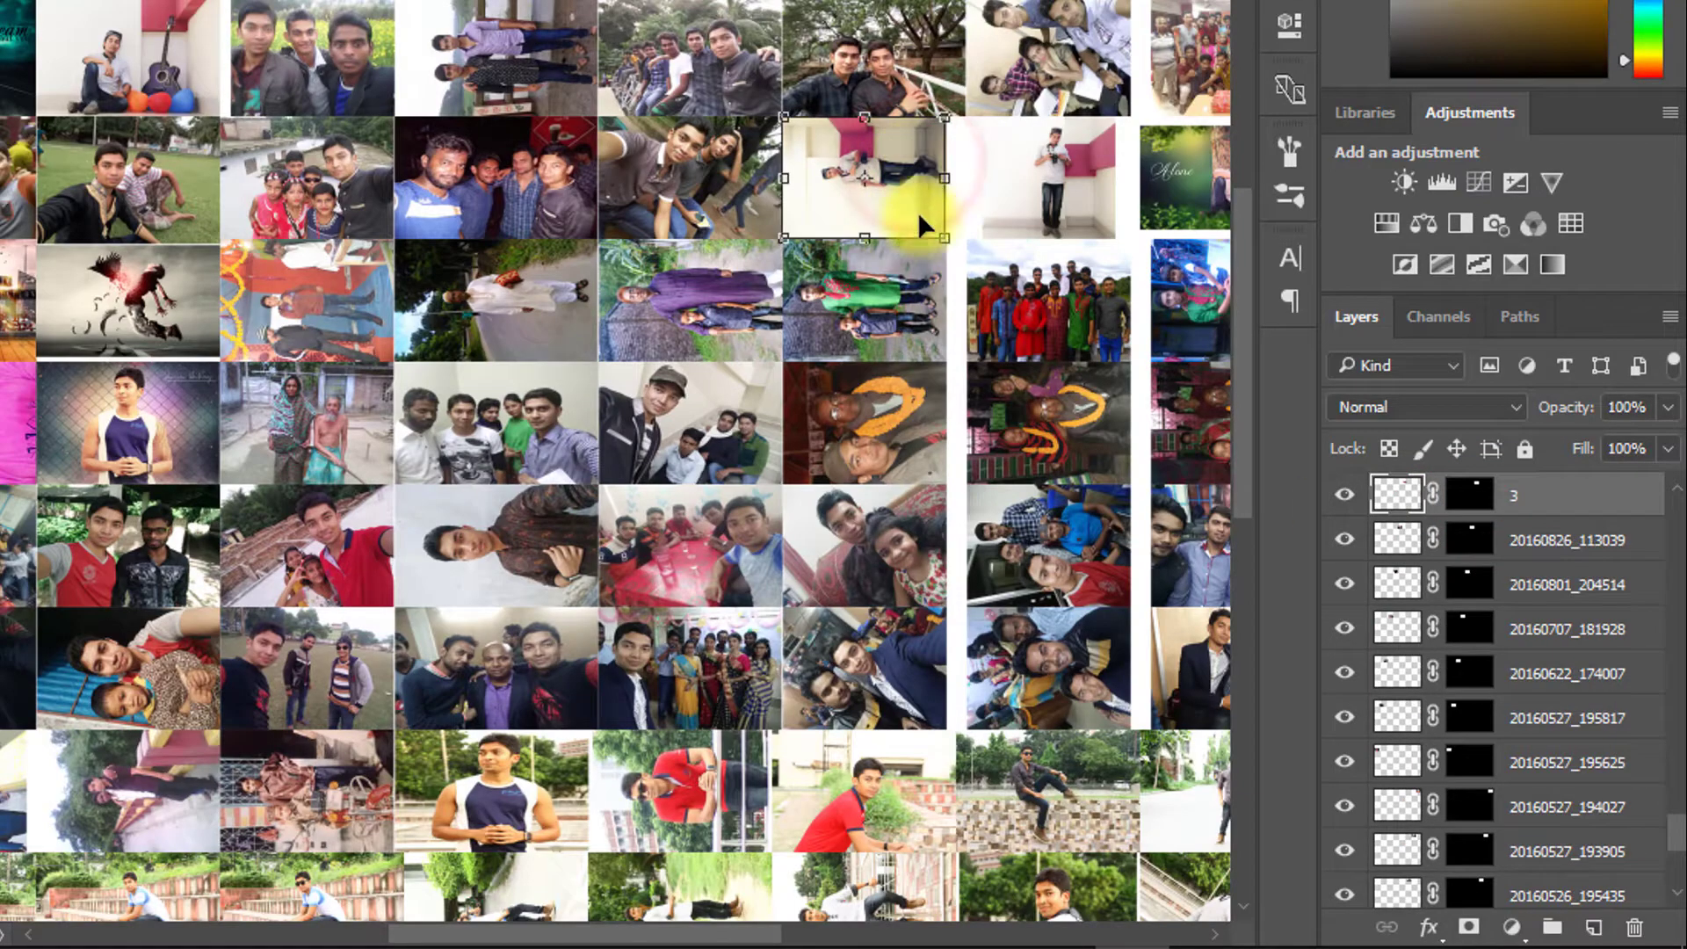
{"action": "left_click_drag", "start_coordinate": [944, 238], "coordinate": [960, 238]}
{"action": "key", "text": "Return"}
{"action": "left_click", "coordinate": [882, 310]}
{"action": "key", "text": "ctrl+t"}
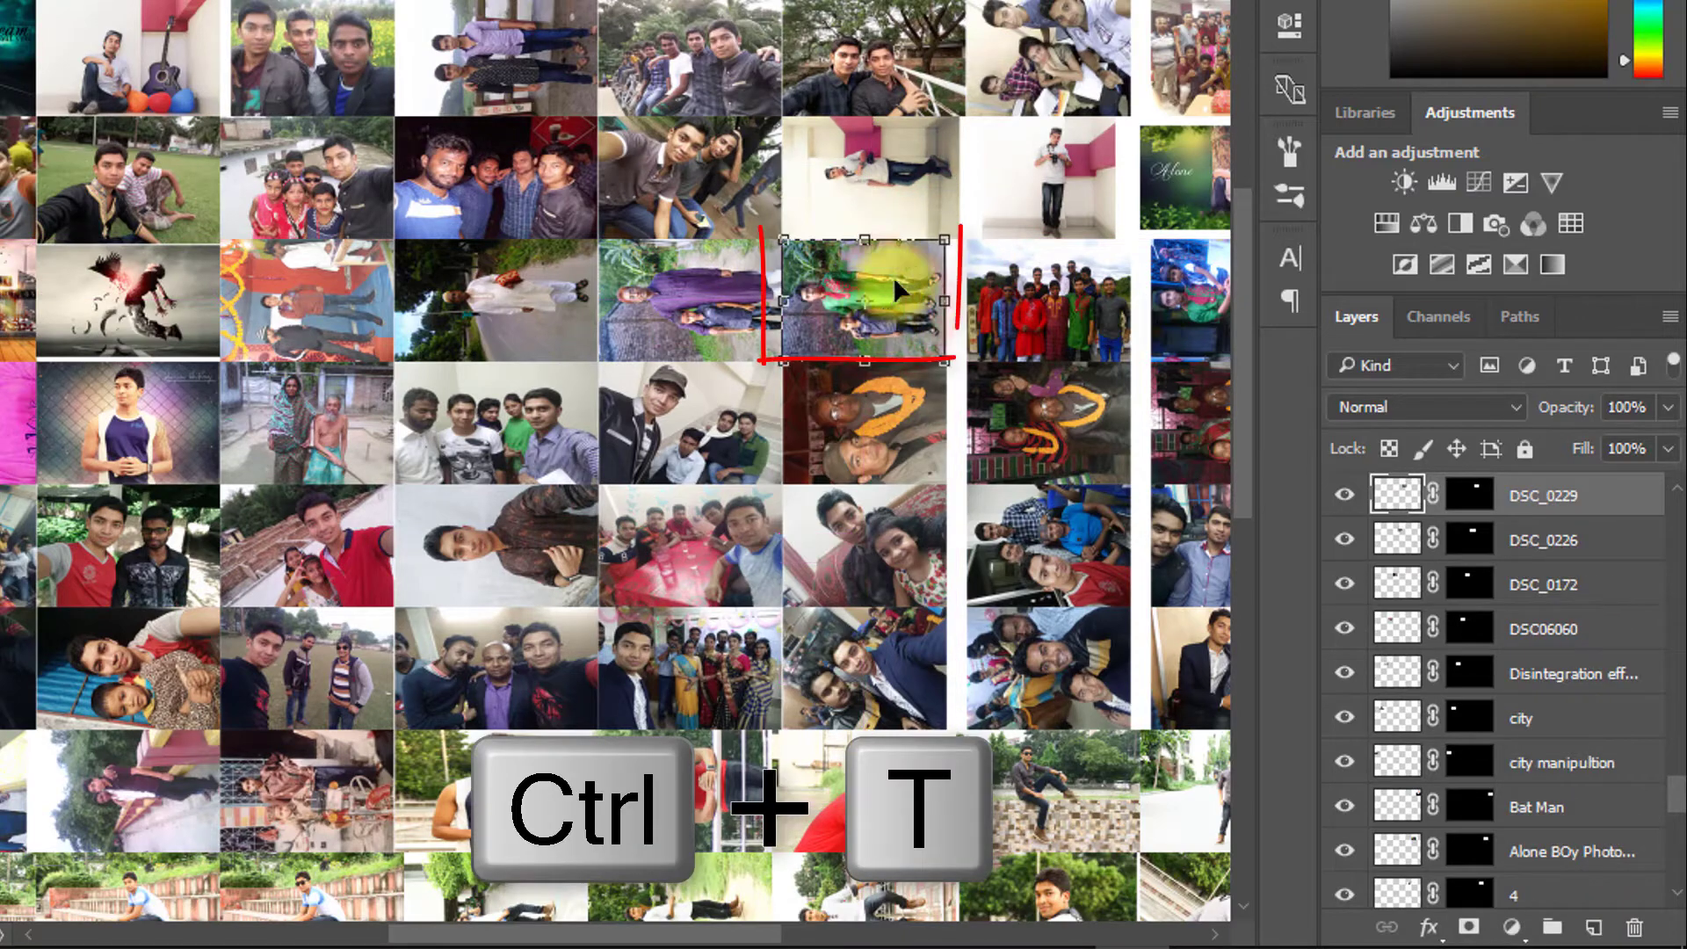
{"action": "left_click_drag", "start_coordinate": [957, 359], "coordinate": [967, 362]}
{"action": "key", "text": "Return"}
{"action": "left_click", "coordinate": [919, 434]}
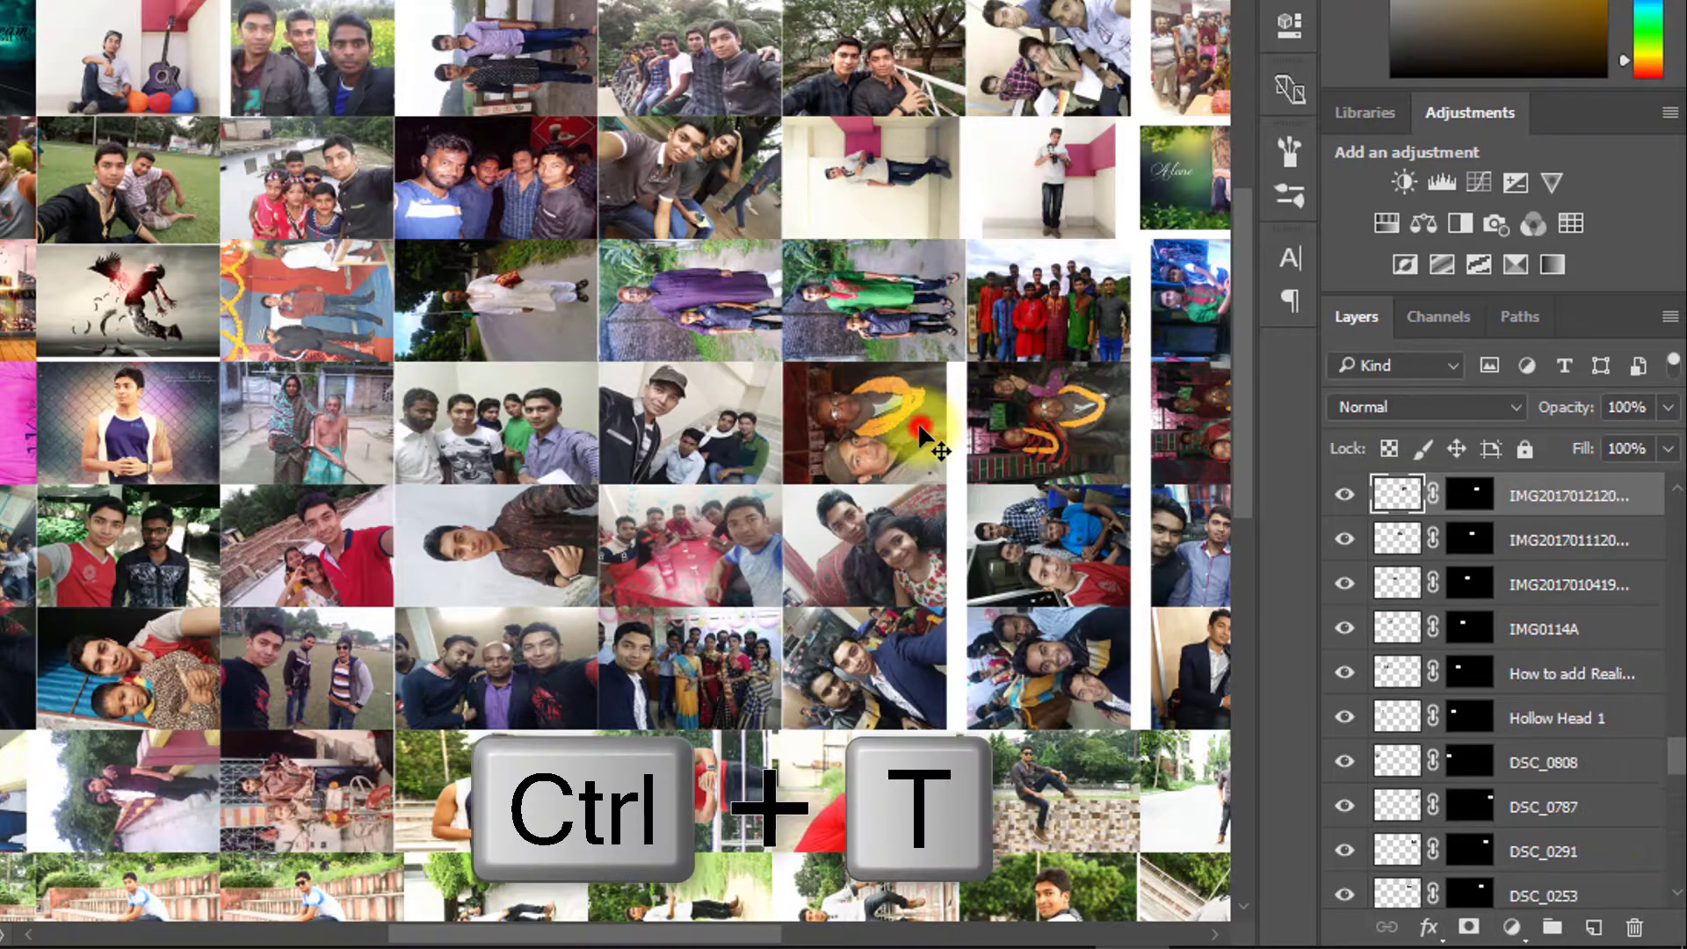
{"action": "key", "text": "ctrl+t"}
{"action": "left_click_drag", "start_coordinate": [948, 477], "coordinate": [966, 482]}
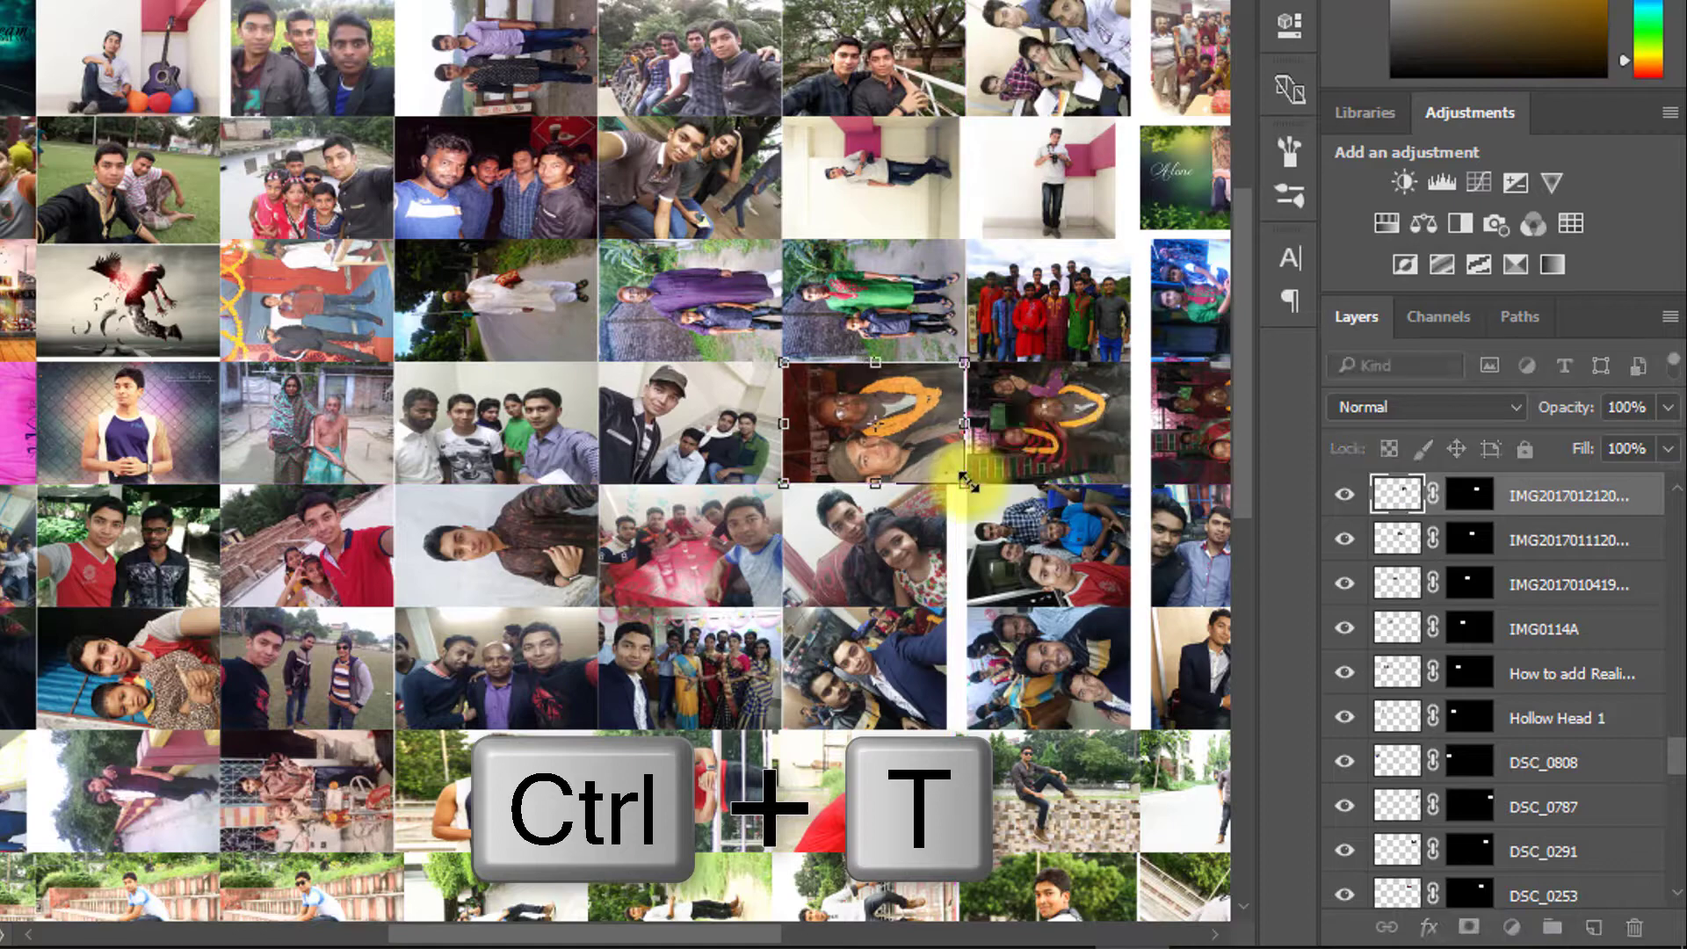
{"action": "left_click", "coordinate": [935, 539]}
{"action": "key", "text": "ctrl+t"}
{"action": "left_click_drag", "start_coordinate": [948, 607], "coordinate": [964, 608]}
{"action": "key", "text": "Return"}
{"action": "left_click", "coordinate": [921, 645]}
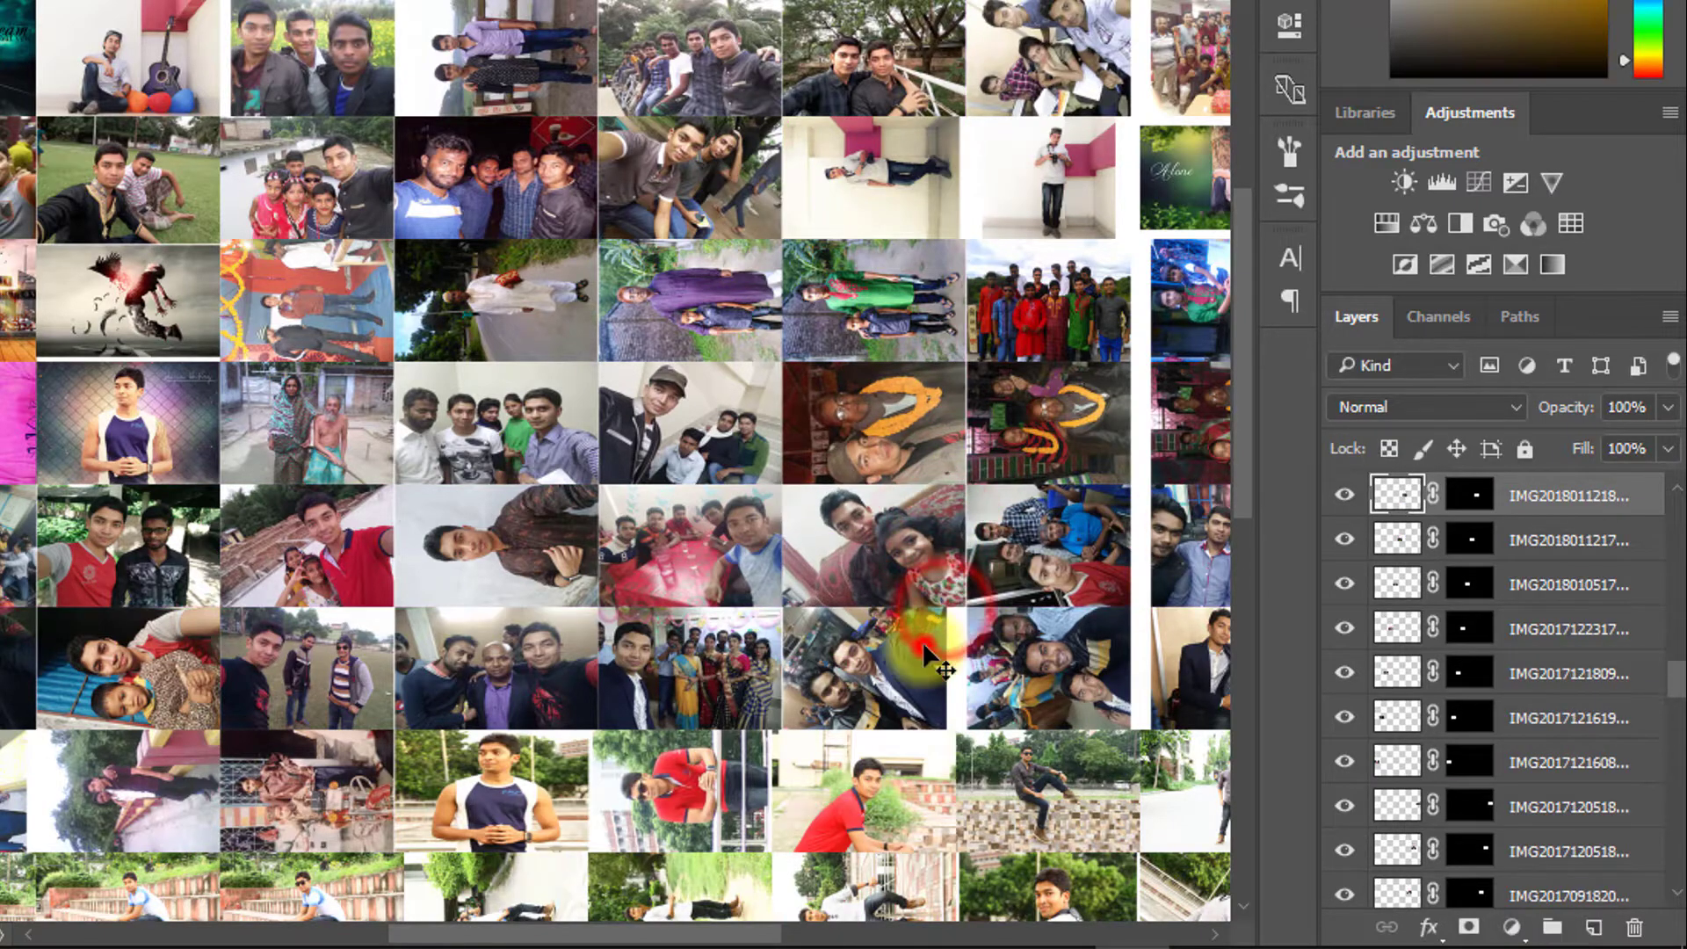
{"action": "key", "text": "ctrl+t"}
{"action": "left_click_drag", "start_coordinate": [947, 729], "coordinate": [960, 730]}
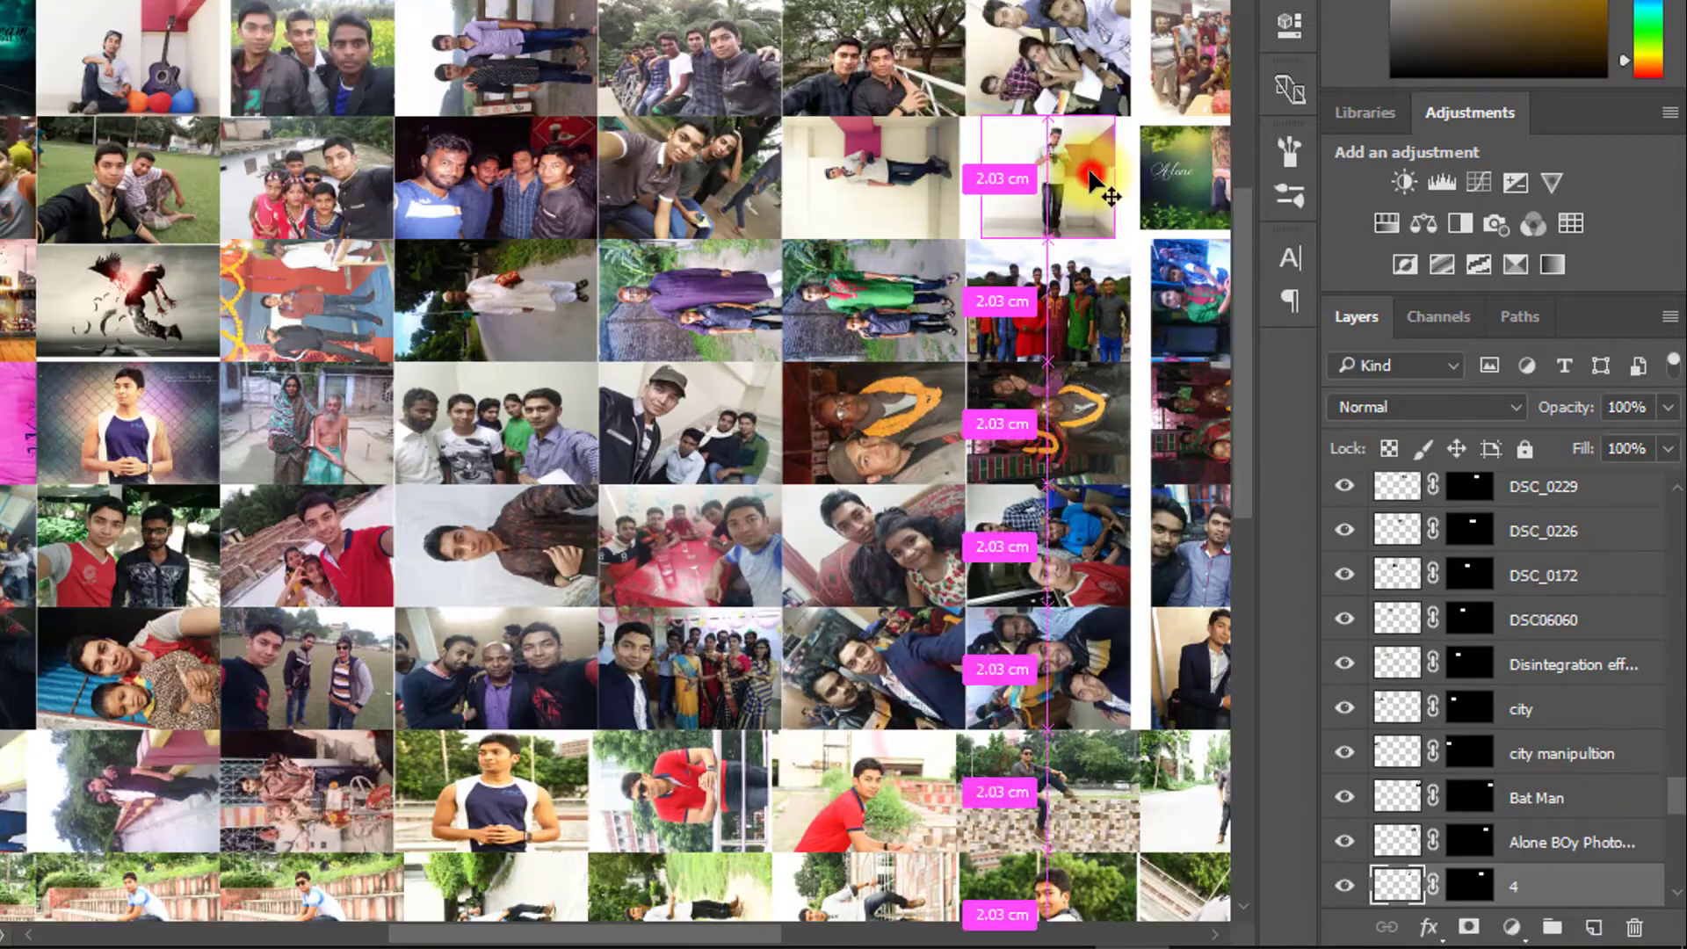
Stretch the top-right, classroom group and Alone photos to close the remaining gaps
{"action": "left_click_drag", "start_coordinate": [1133, 237], "coordinate": [1104, 234]}
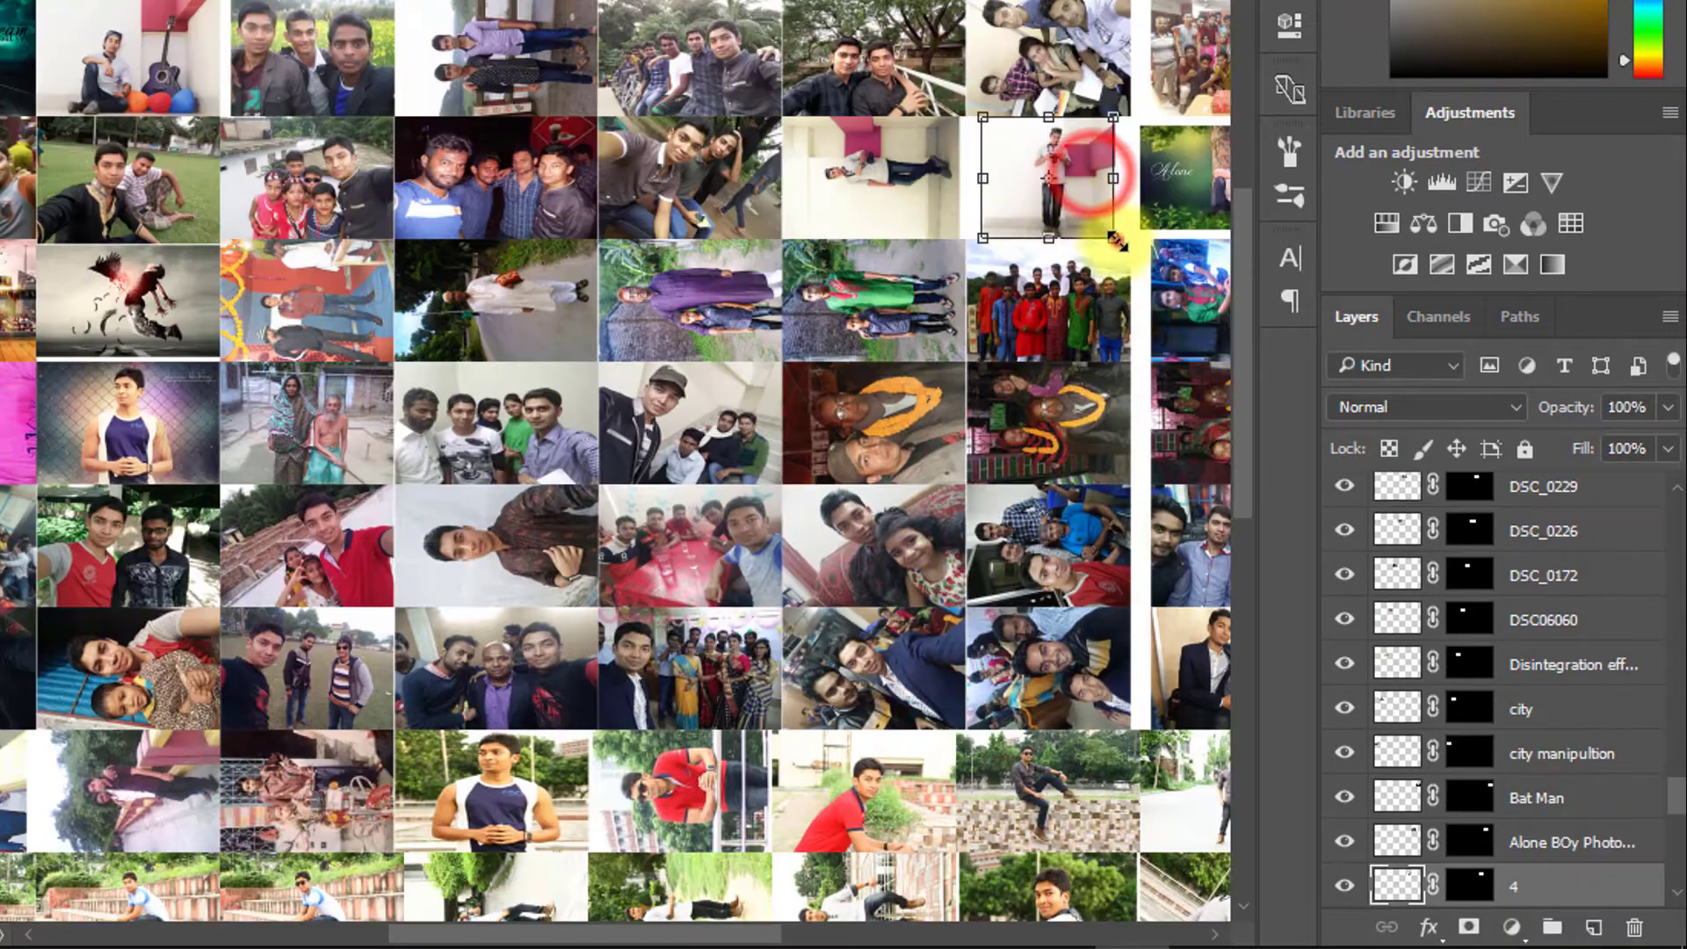
{"action": "left_click_drag", "start_coordinate": [989, 235], "coordinate": [976, 230]}
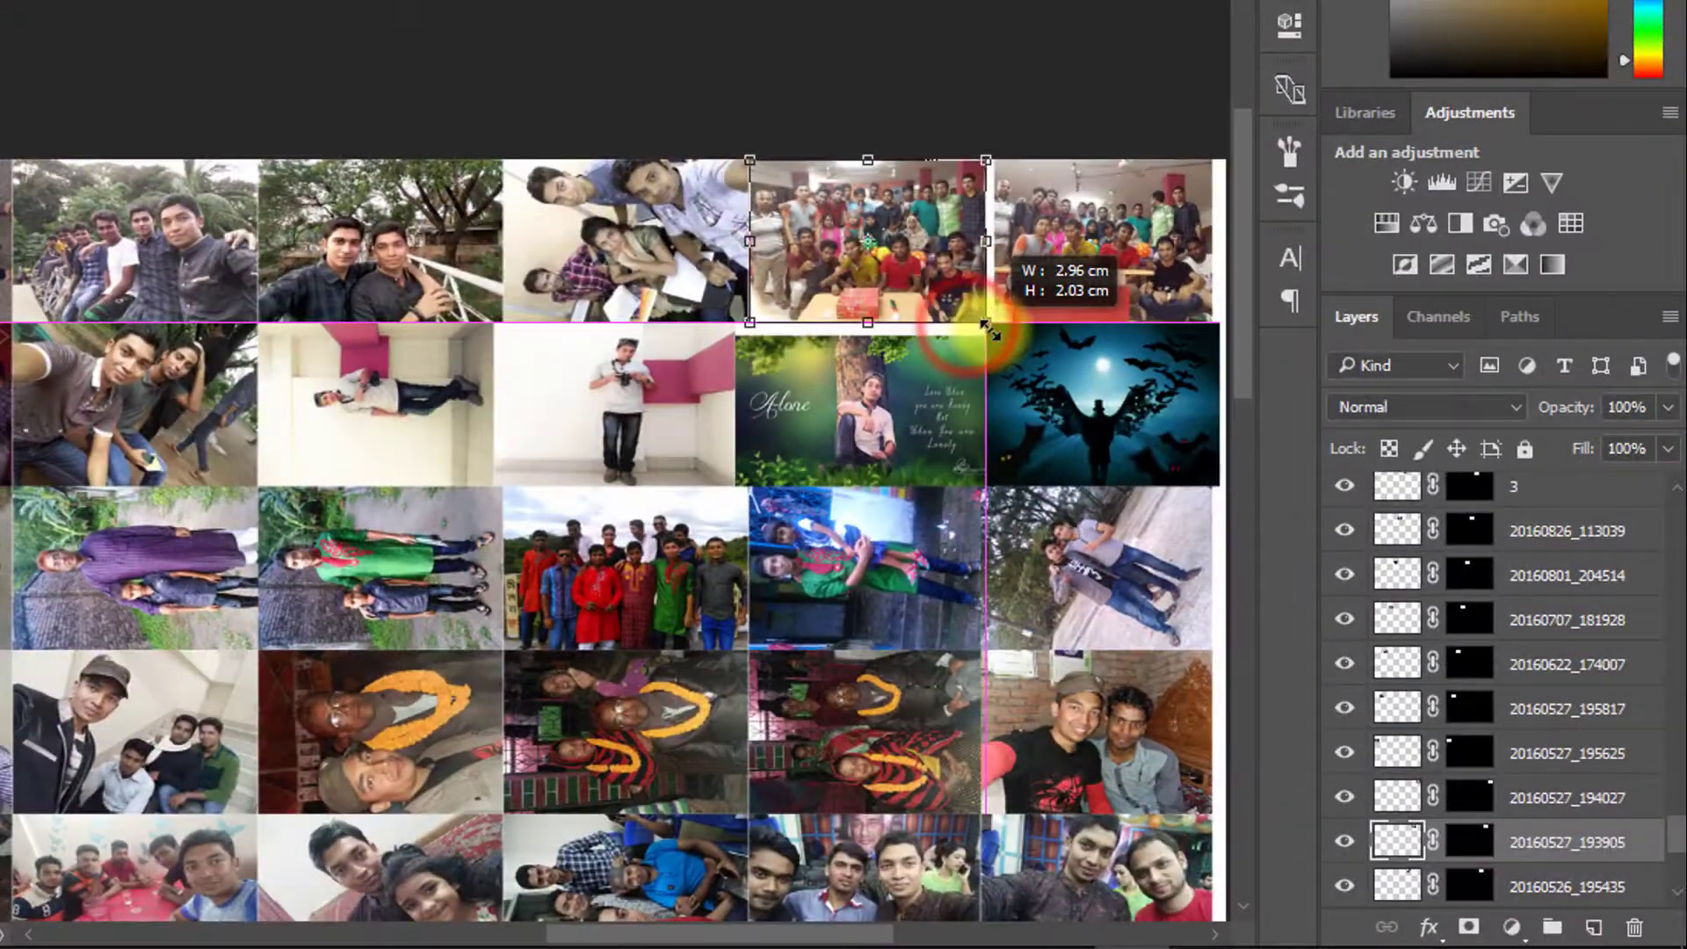
{"action": "left_click_drag", "start_coordinate": [987, 332], "coordinate": [986, 329]}
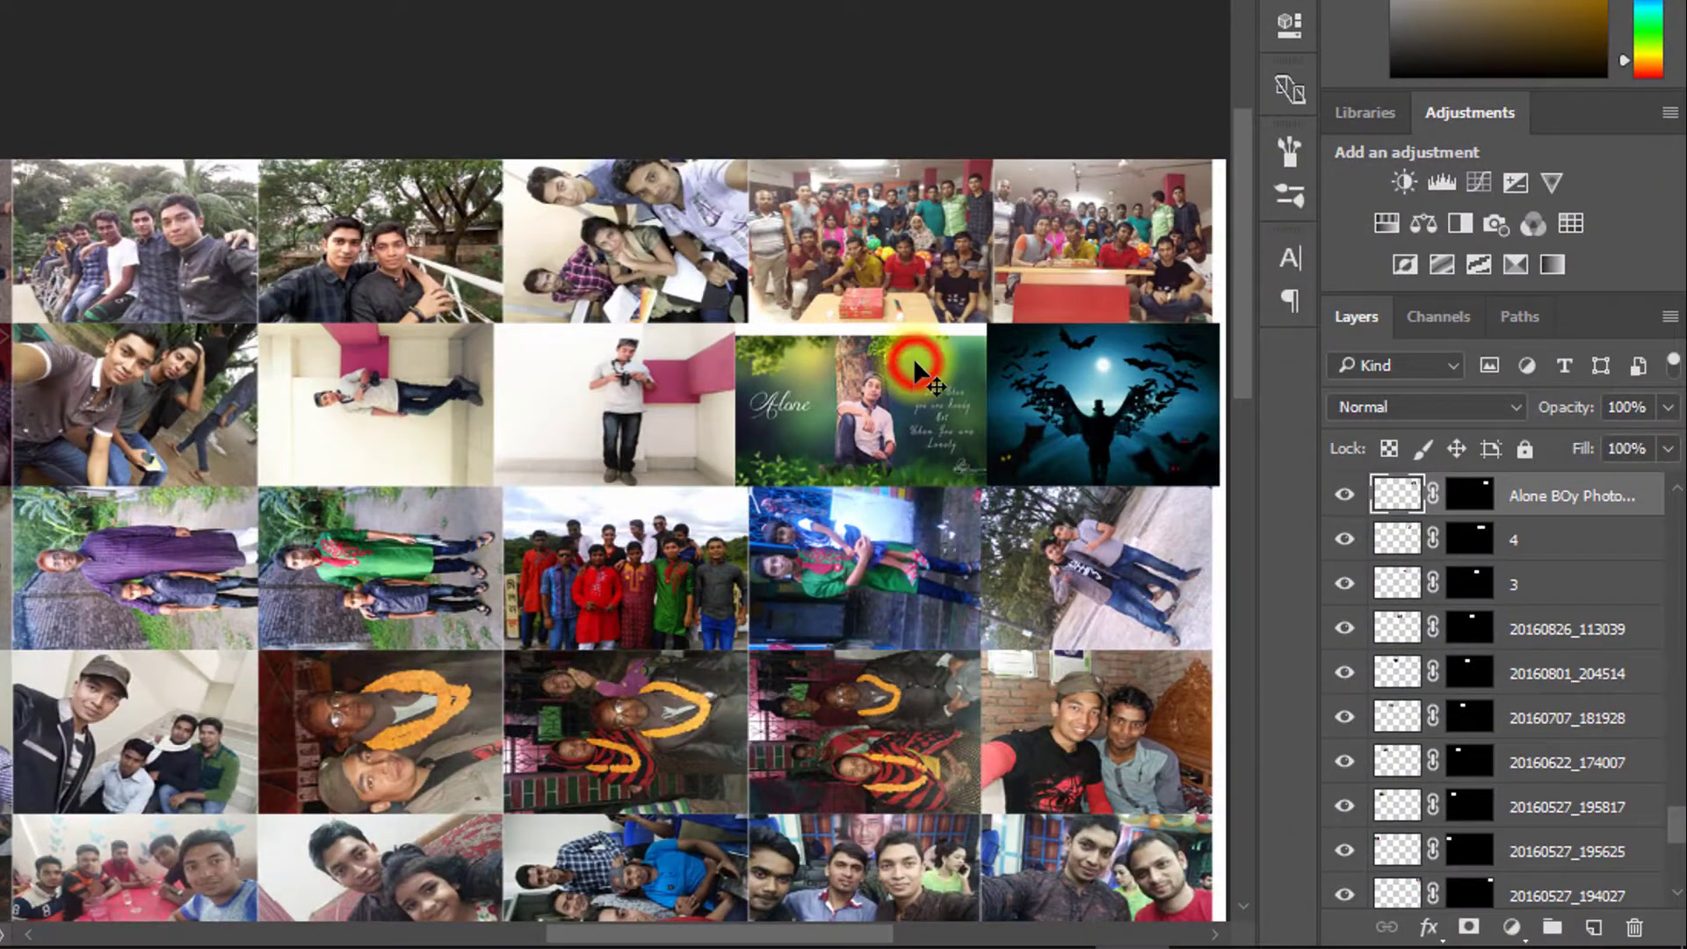
{"action": "key", "text": "ctrl+t"}
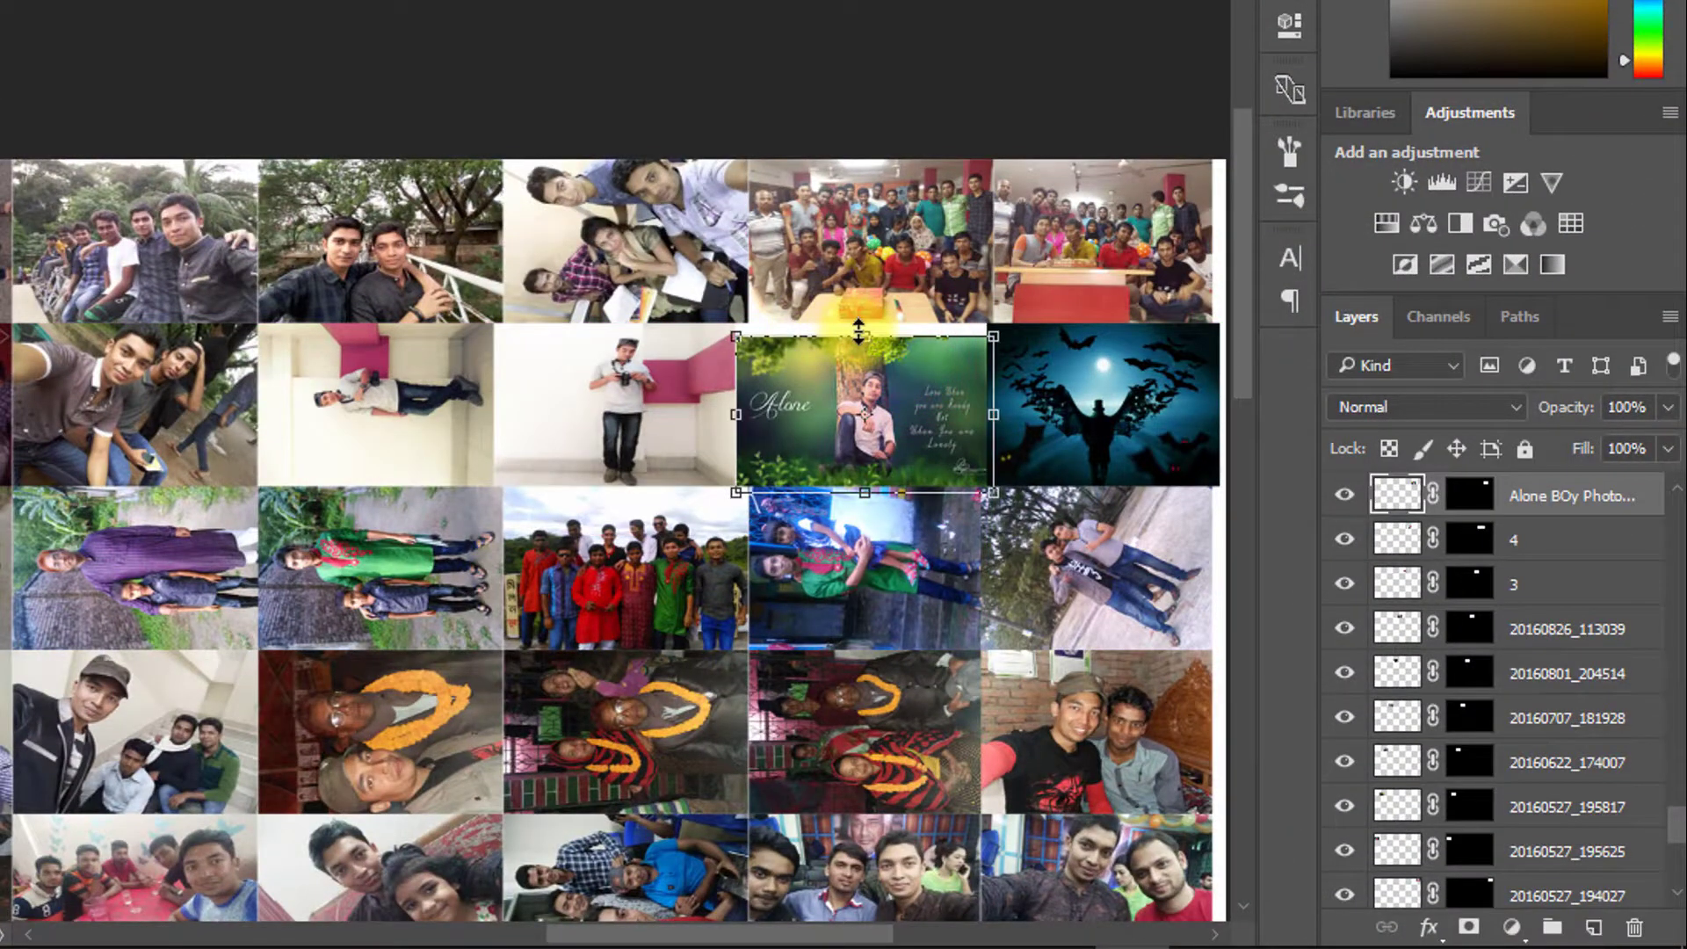
{"action": "left_click_drag", "start_coordinate": [859, 338], "coordinate": [858, 326]}
{"action": "key", "text": "Return"}
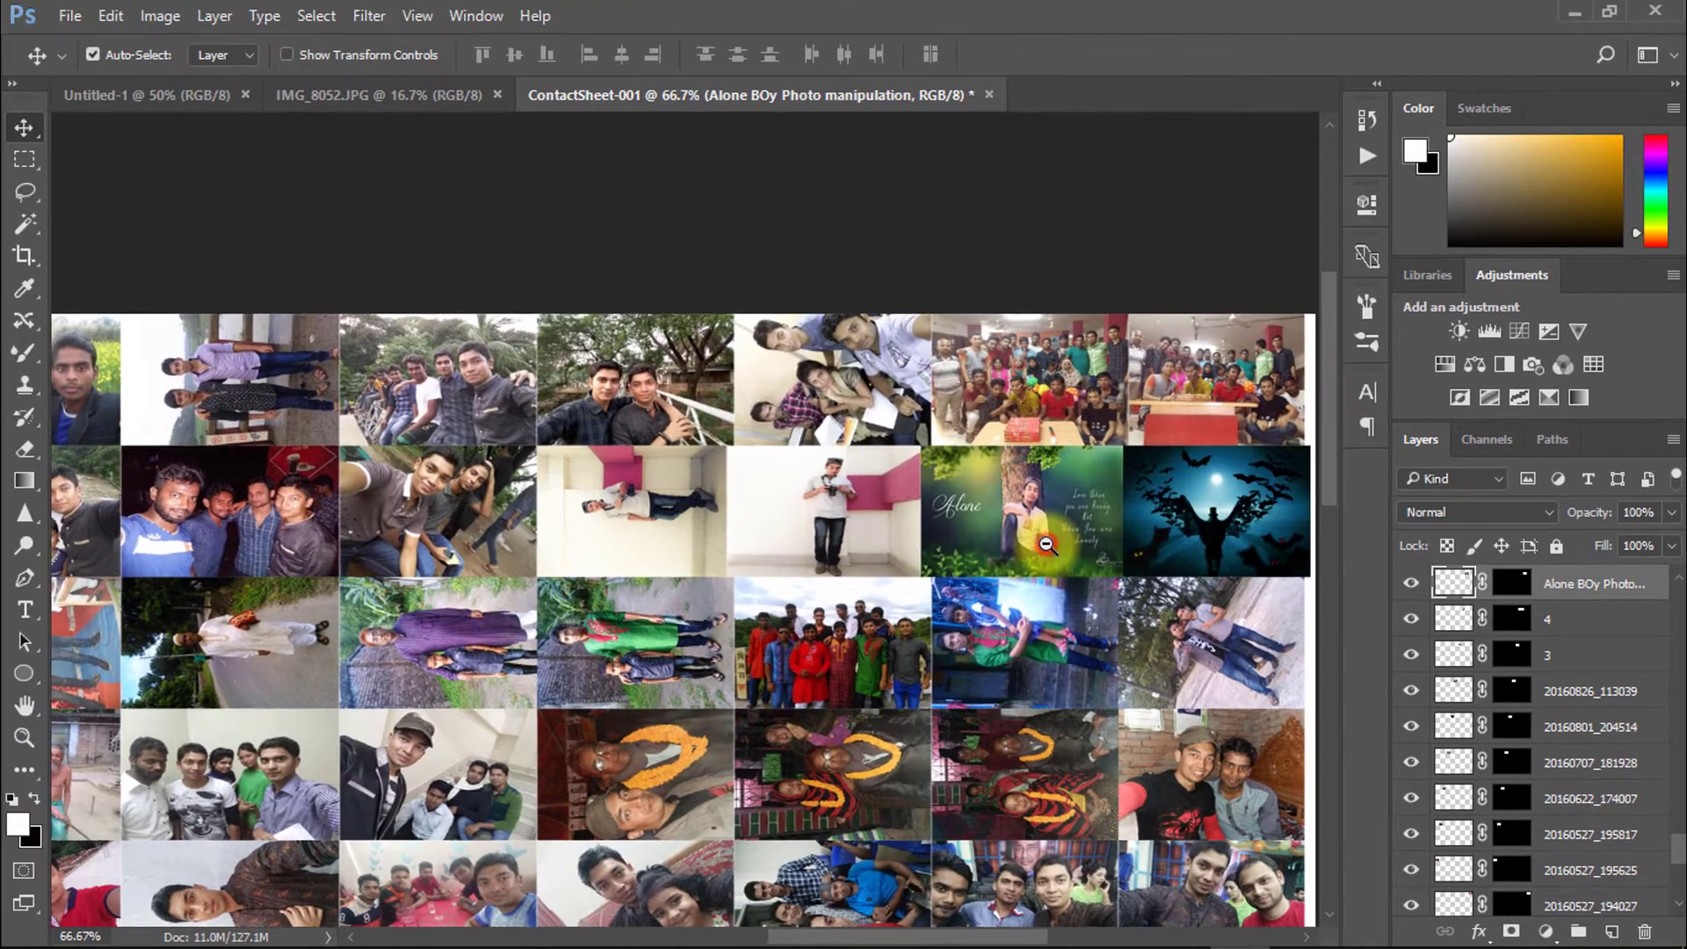
{"action": "left_click", "coordinate": [1046, 545], "text": "alt"}
Marquee-select the photo grid and crop the sheet to that selection
{"action": "left_click", "coordinate": [176, 485], "text": "ctrl"}
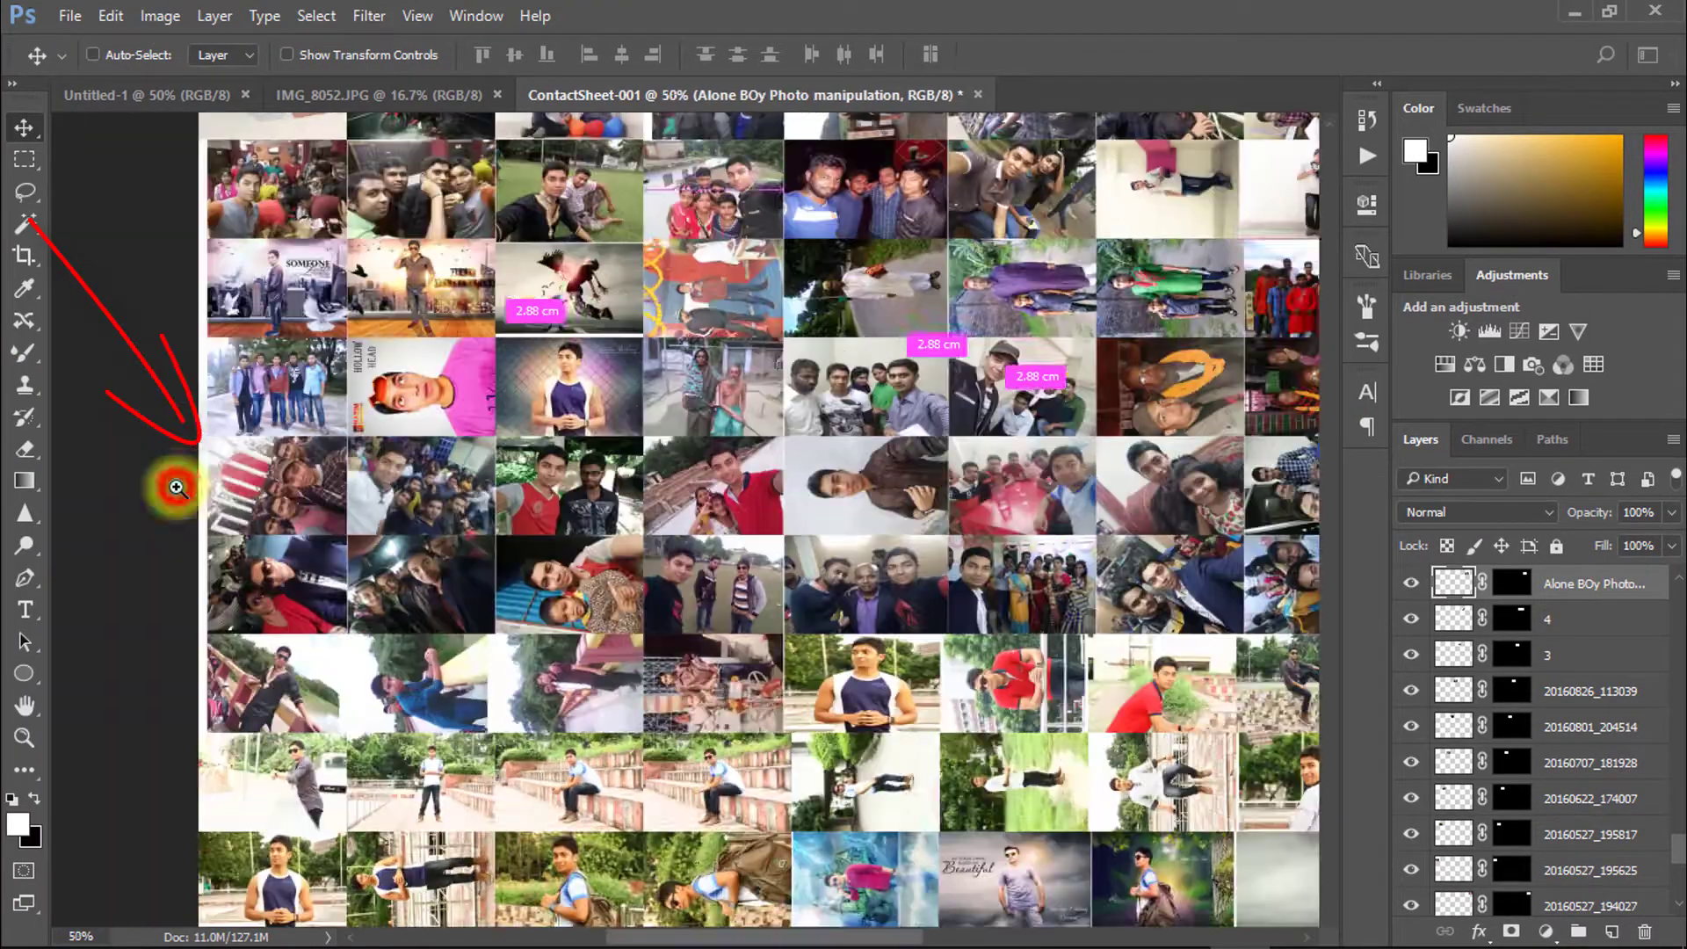
{"action": "left_click", "coordinate": [176, 485], "text": "alt"}
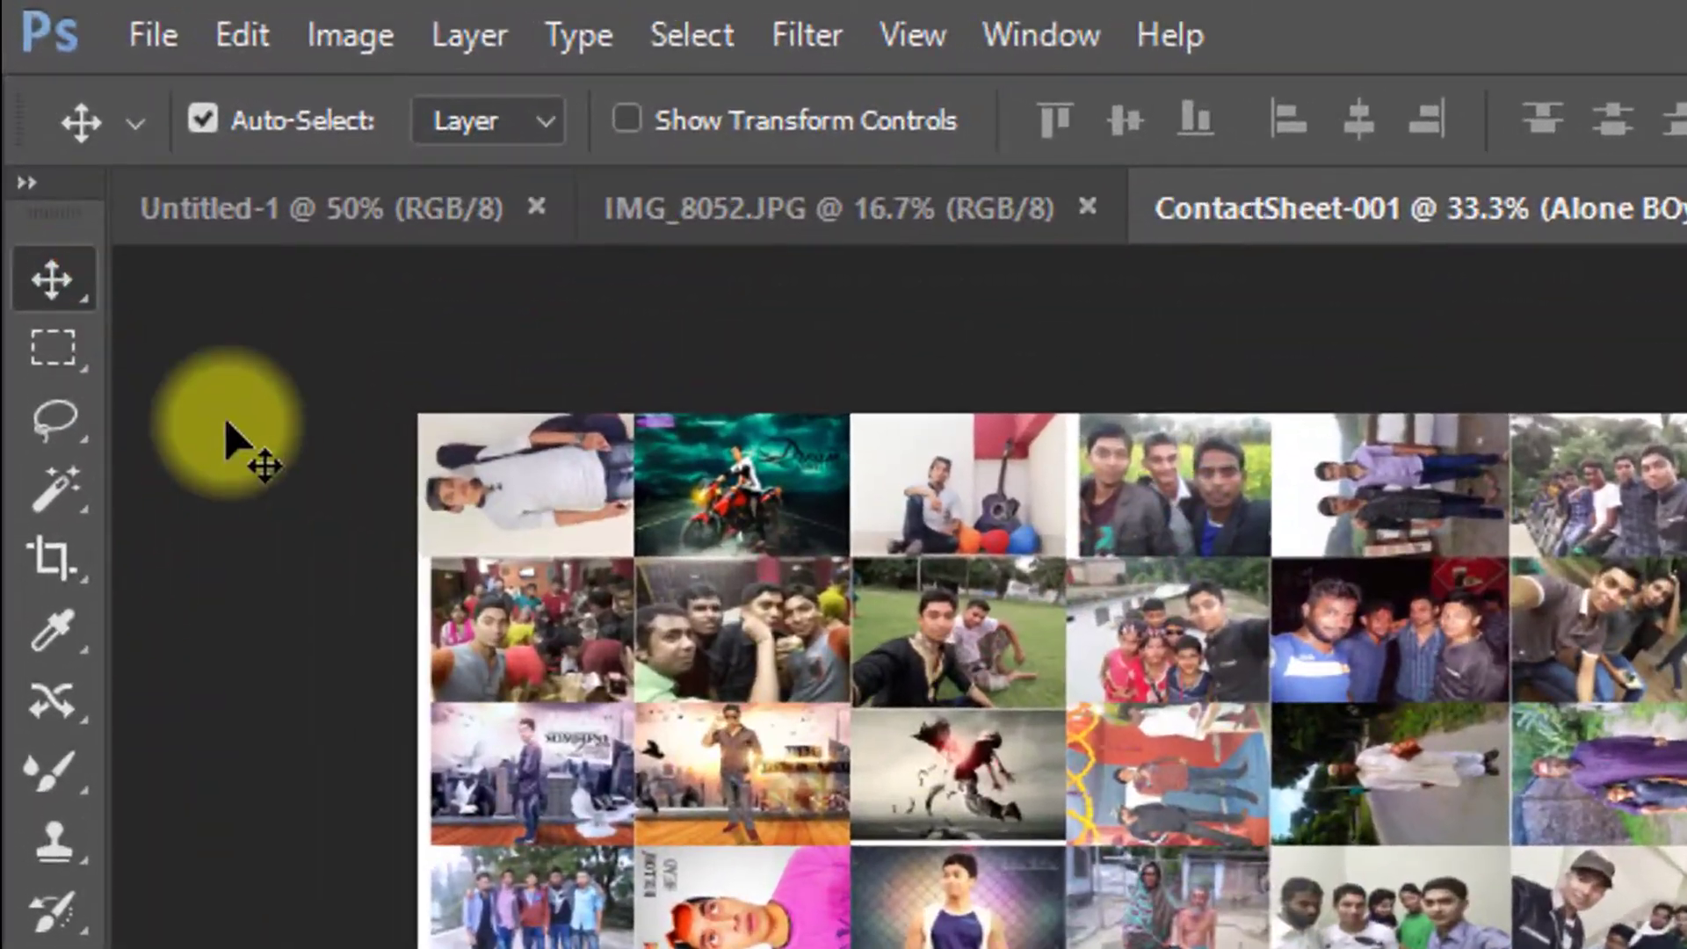
{"action": "left_click", "coordinate": [60, 350]}
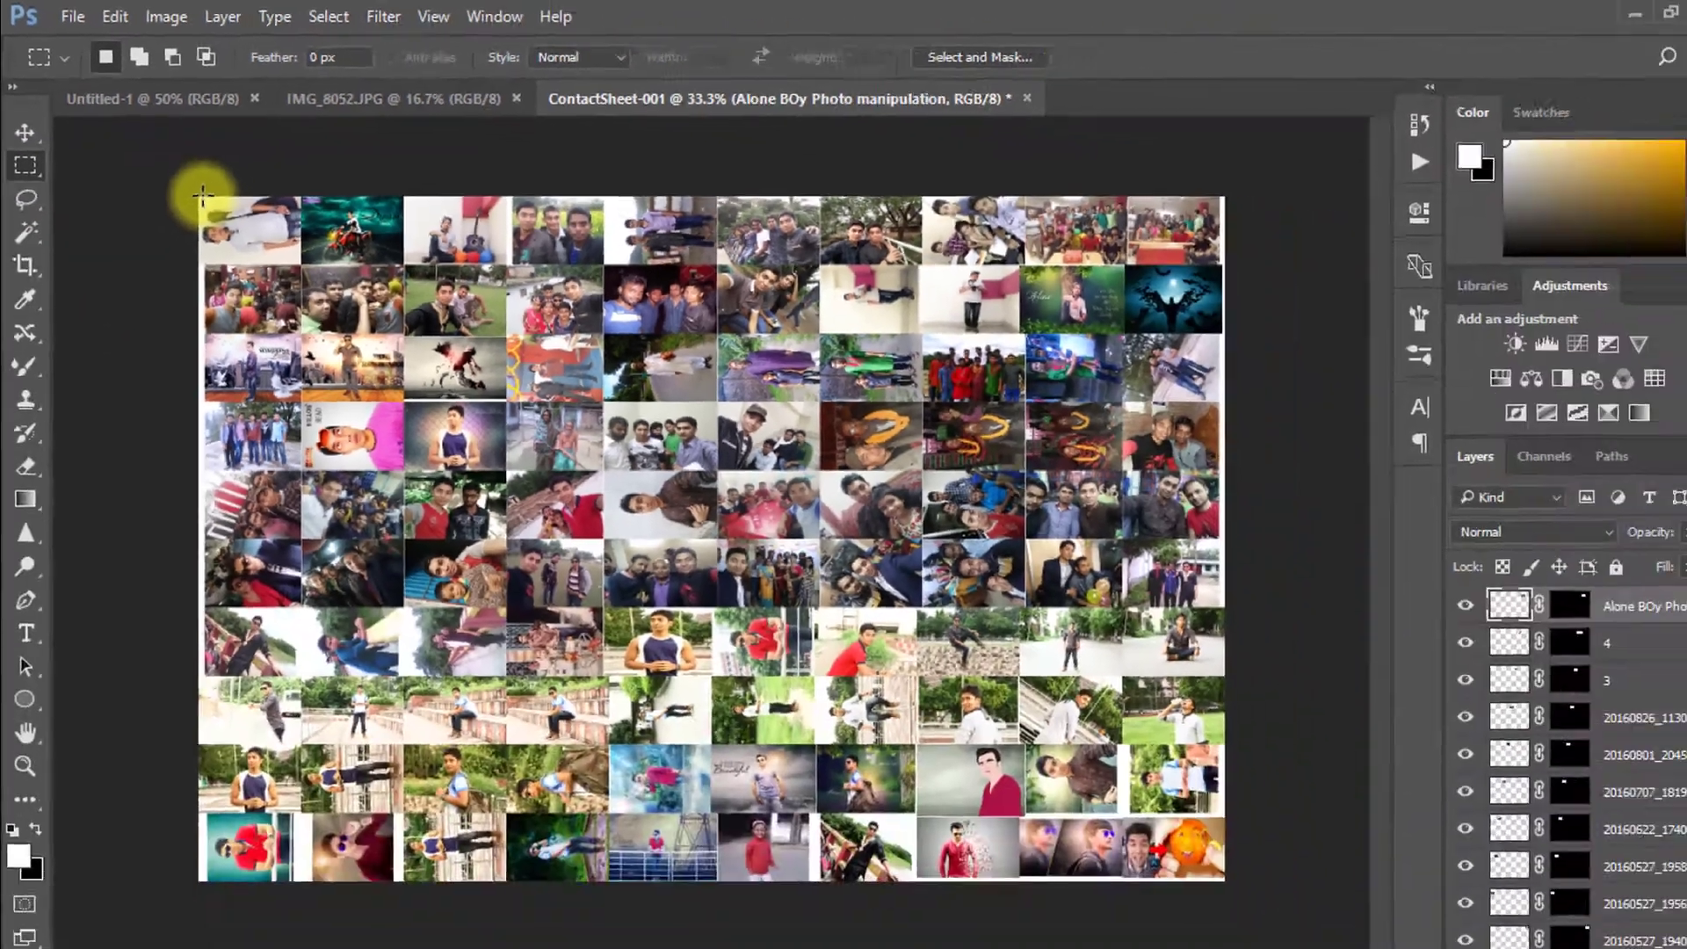
{"action": "left_click_drag", "start_coordinate": [360, 350], "coordinate": [1150, 848]}
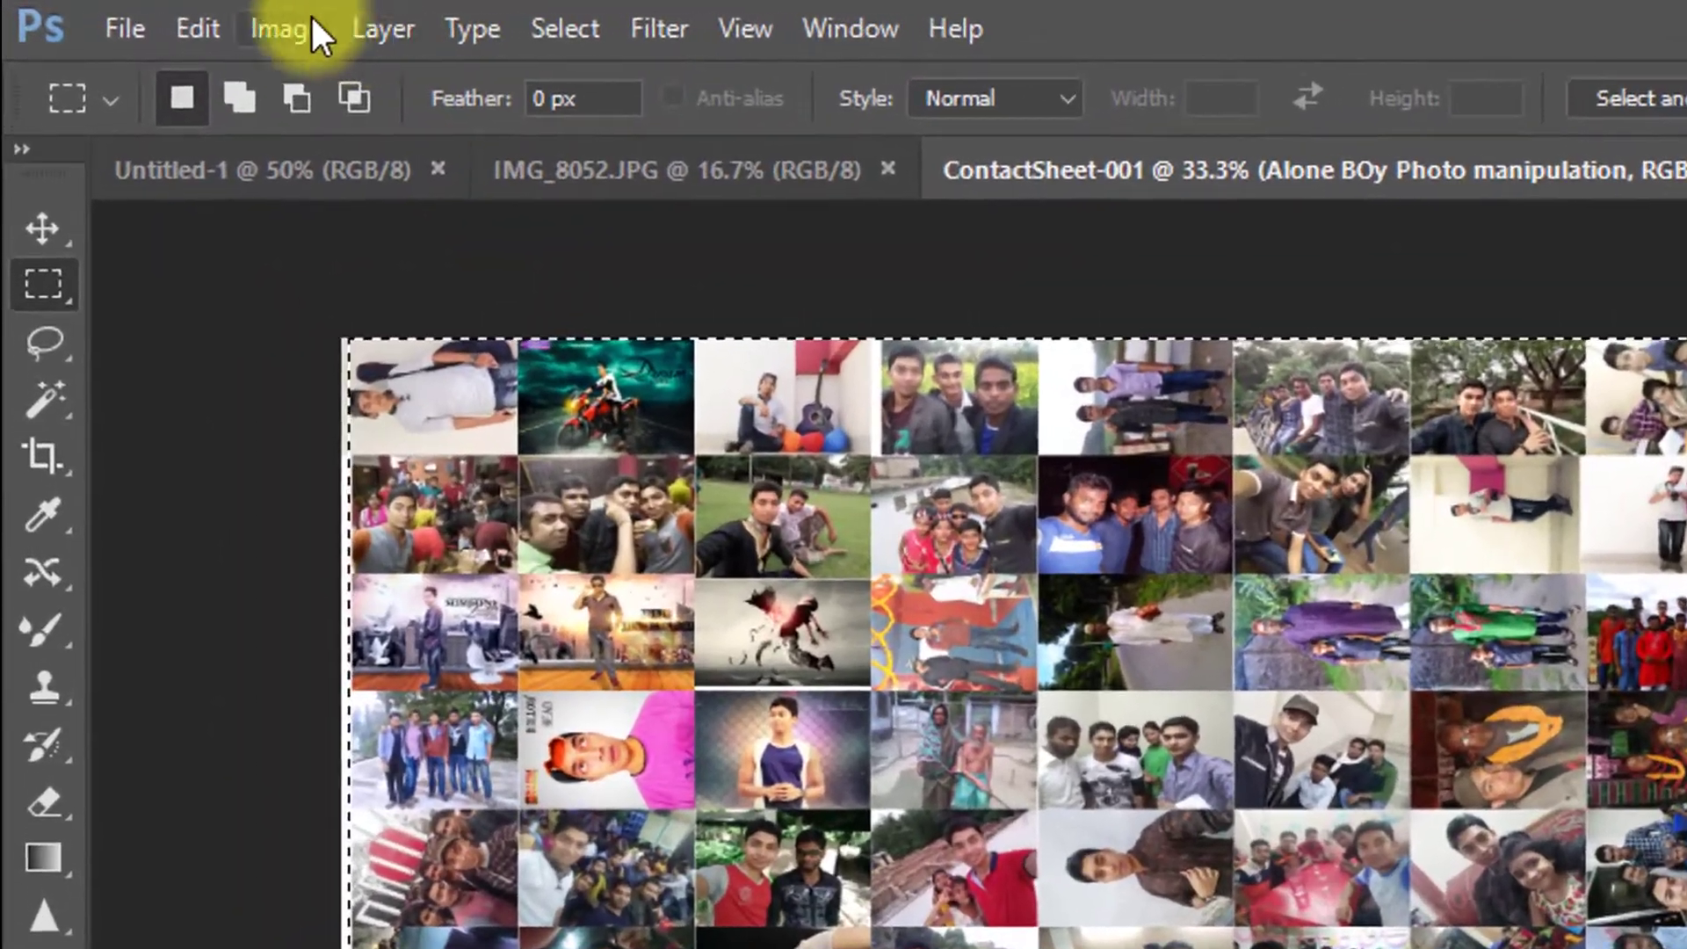
{"action": "left_click", "coordinate": [160, 16]}
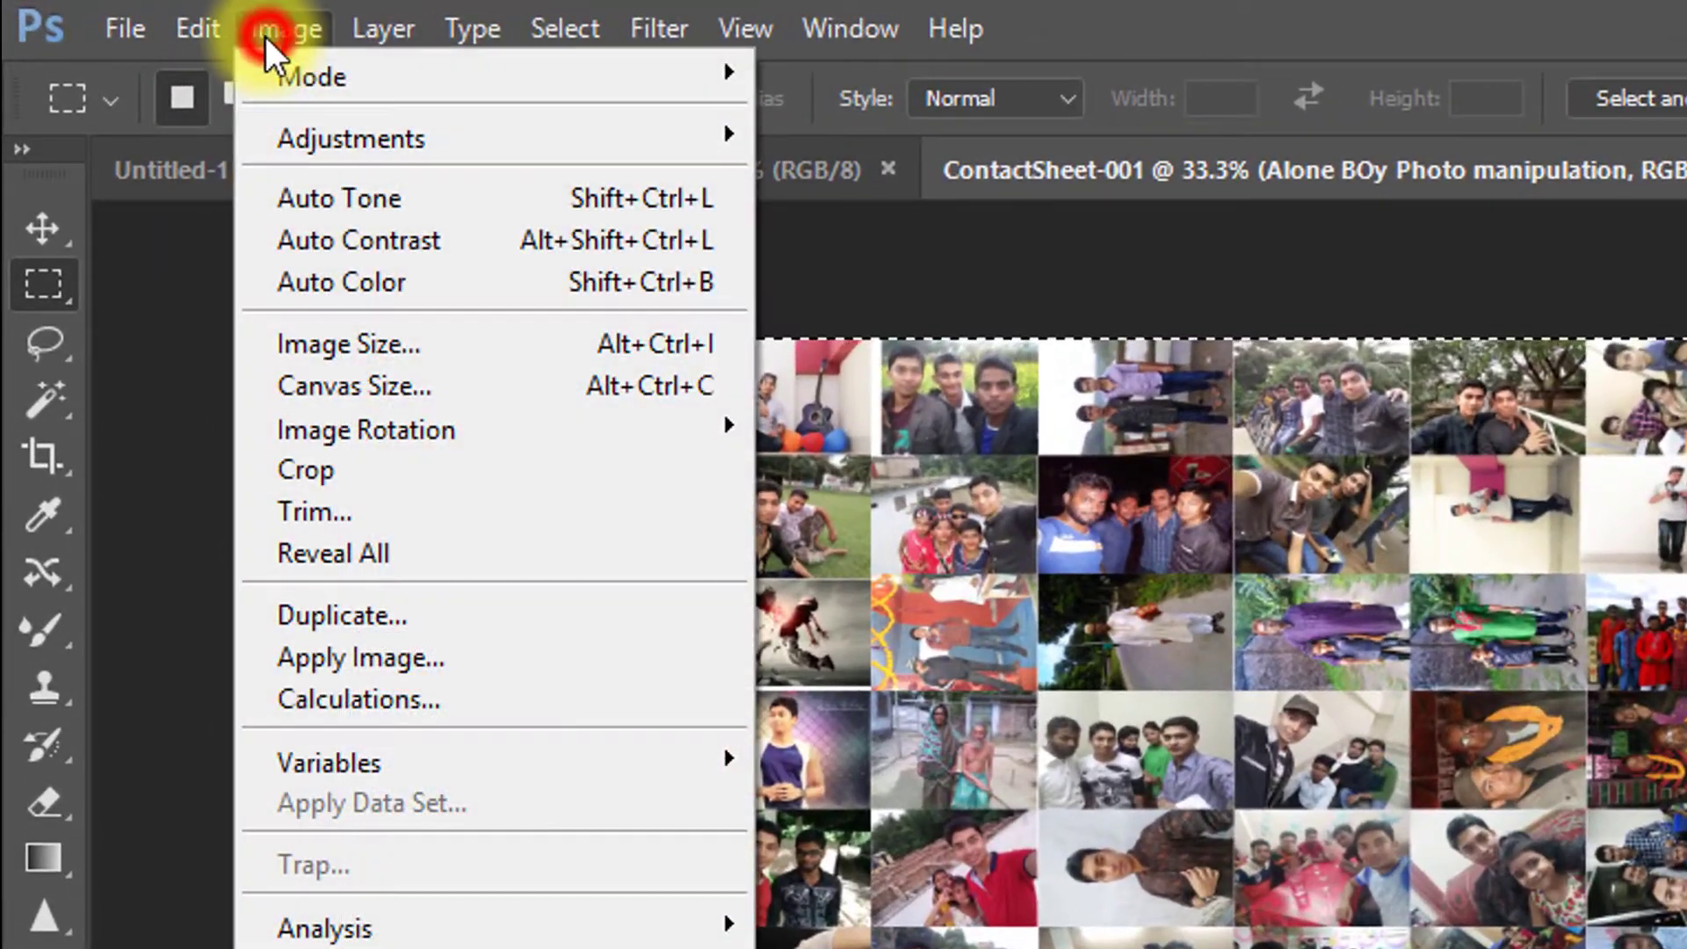
{"action": "left_click", "coordinate": [345, 464]}
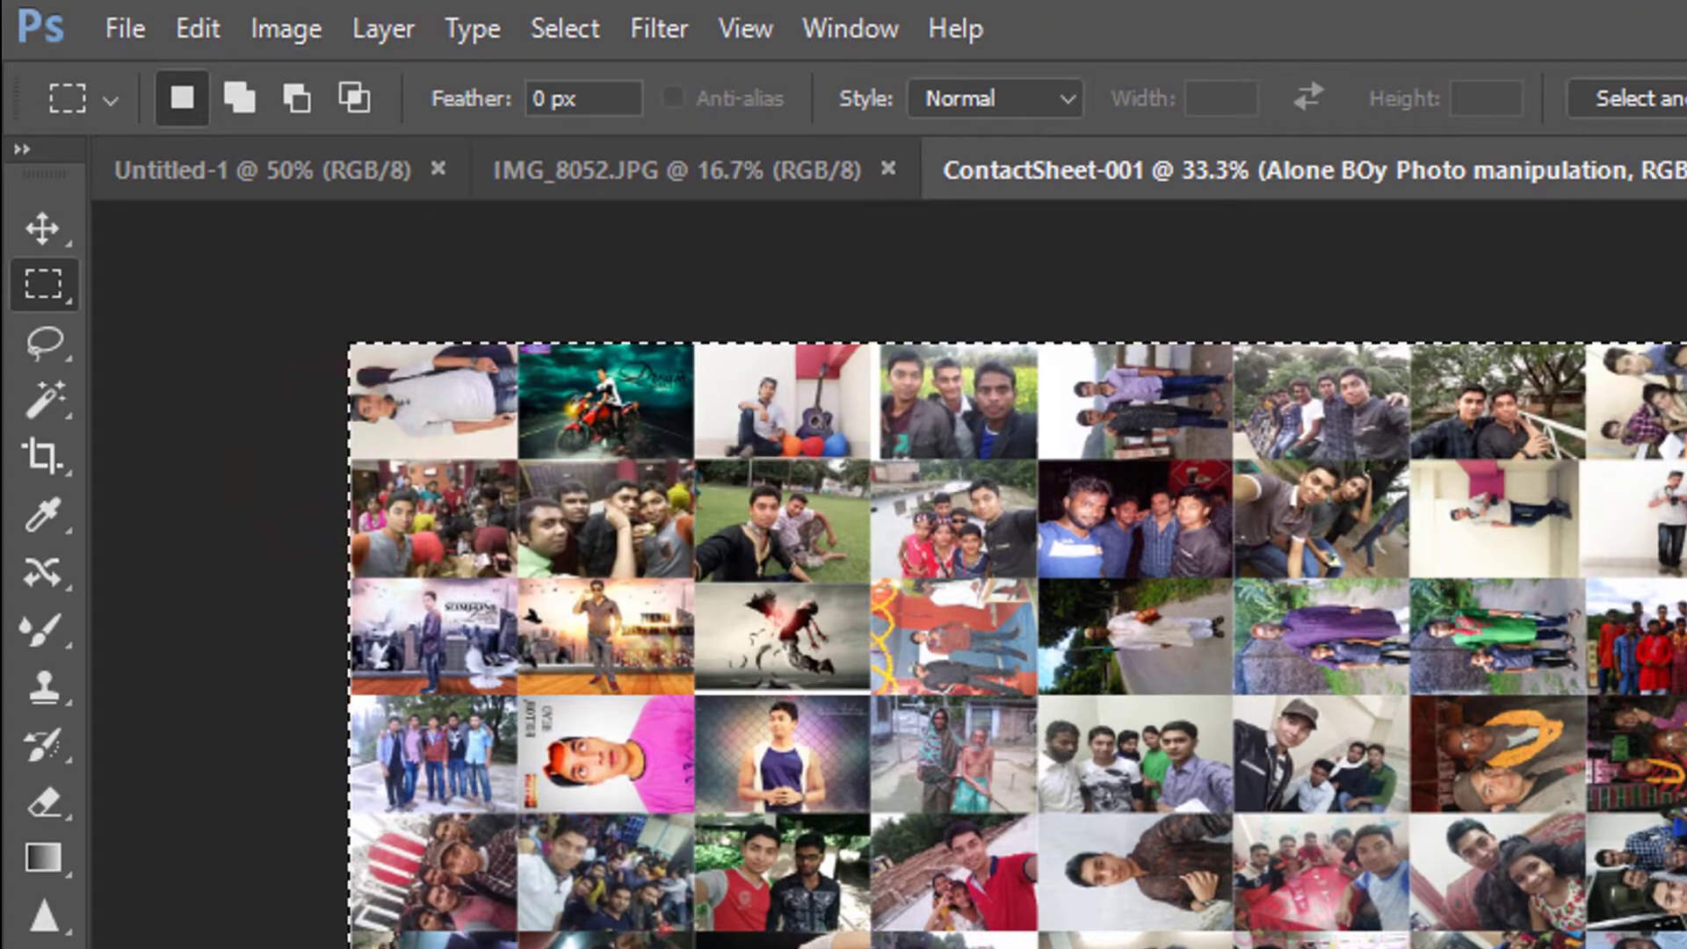
{"action": "scroll", "coordinate": [239, 644], "scroll_direction": "up", "scroll_amount": 1}
{"action": "left_click_drag", "start_coordinate": [575, 503], "coordinate": [638, 523]}
{"action": "scroll", "coordinate": [1252, 584], "scroll_direction": "down", "scroll_amount": 1}
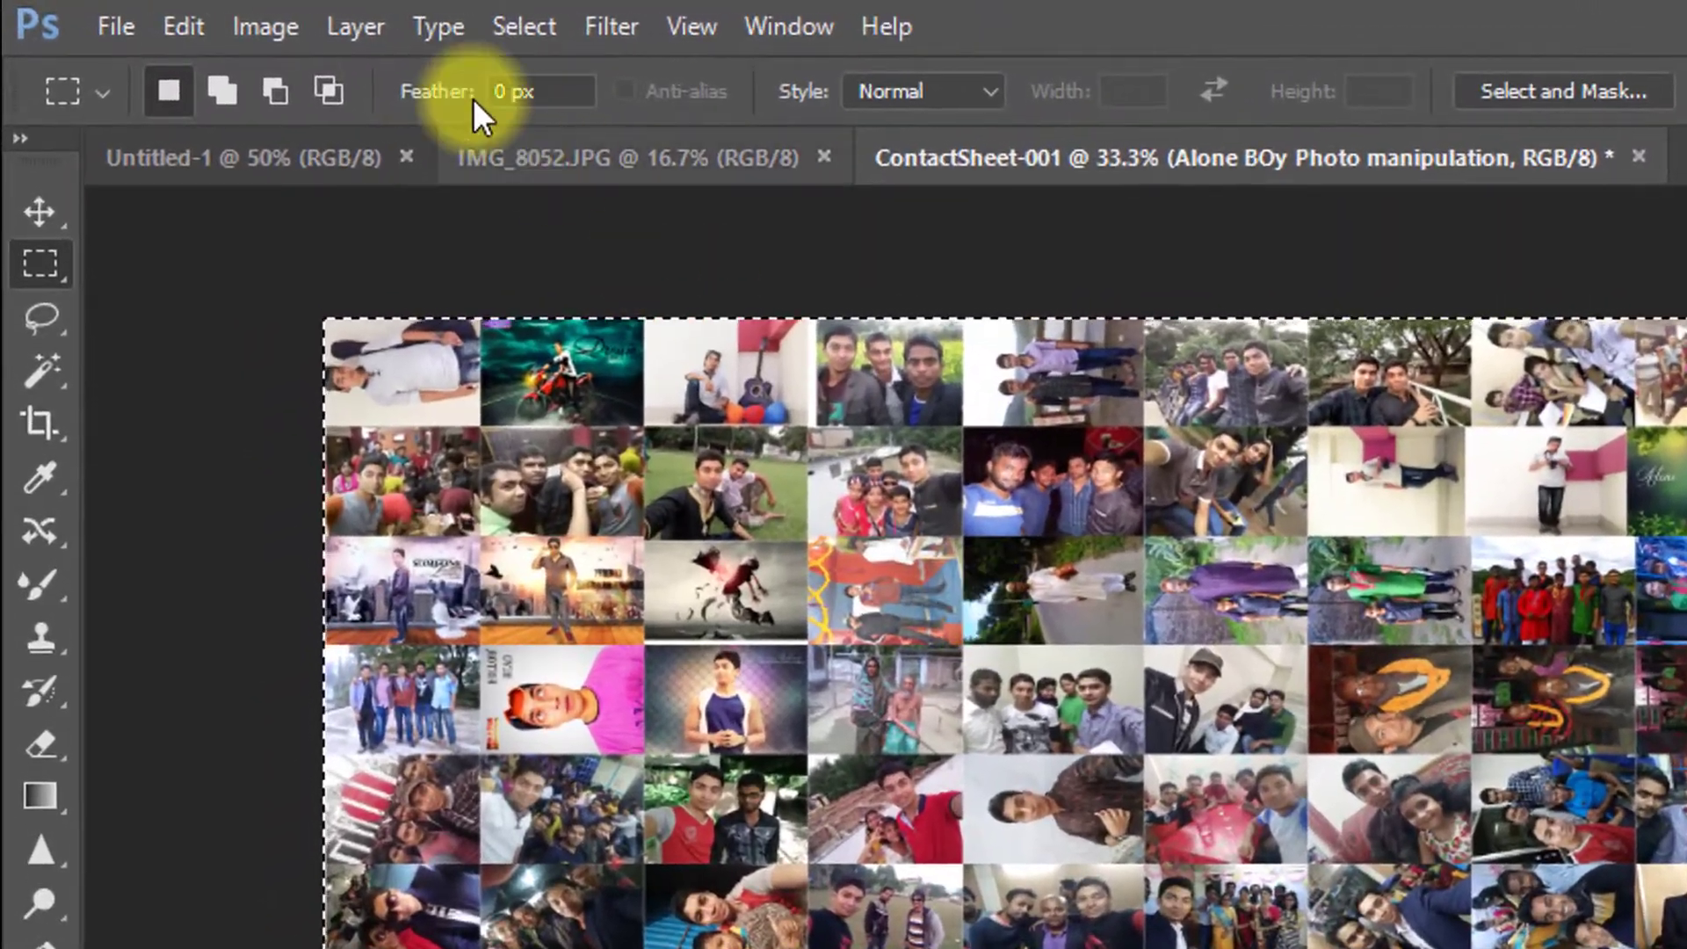
Define the cropped contact sheet as a pattern named 'Mosaic Pattern'
{"action": "left_click", "coordinate": [183, 26]}
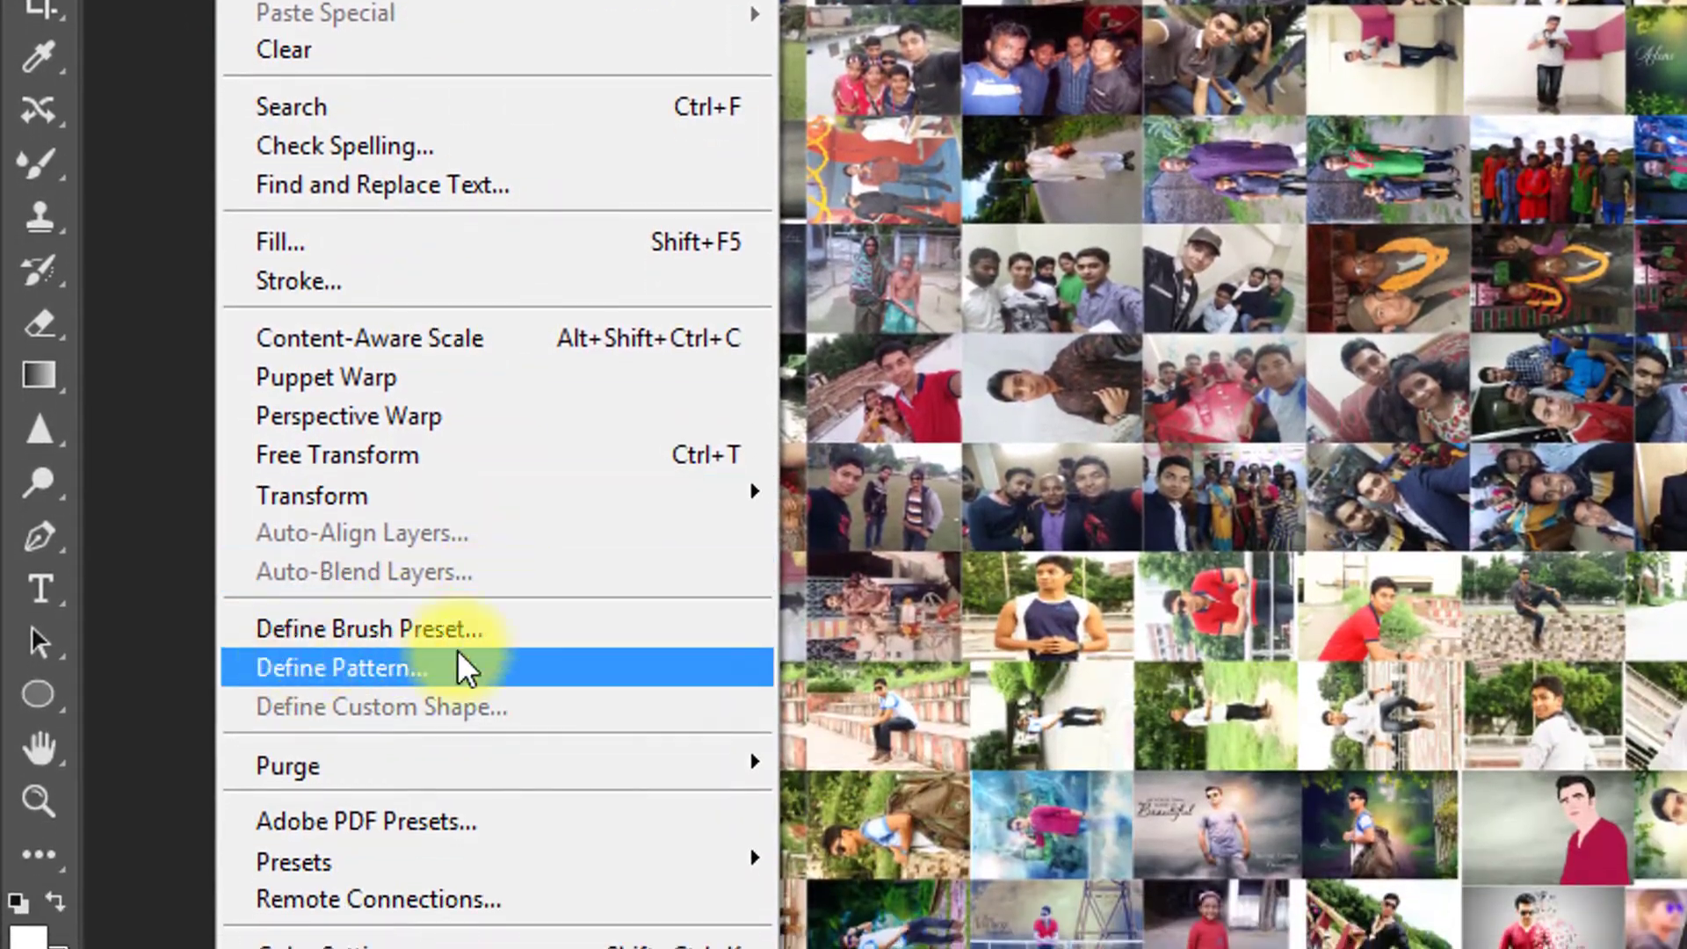
{"action": "left_click", "coordinate": [461, 668]}
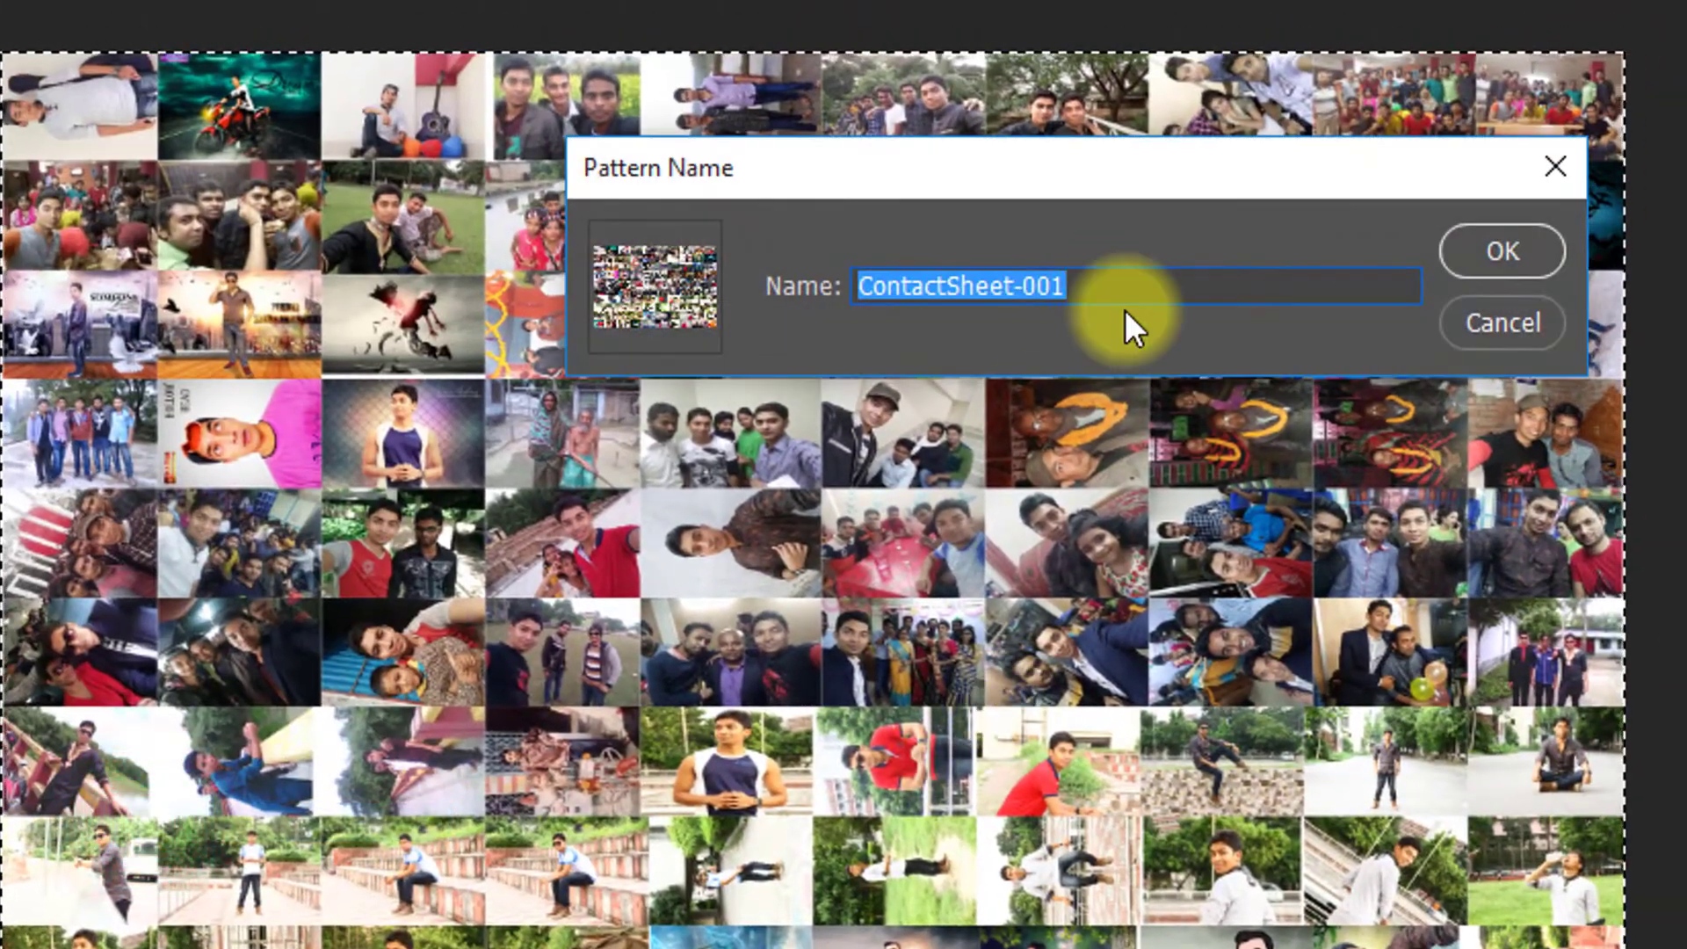
{"action": "type", "text": "Mosaic"}
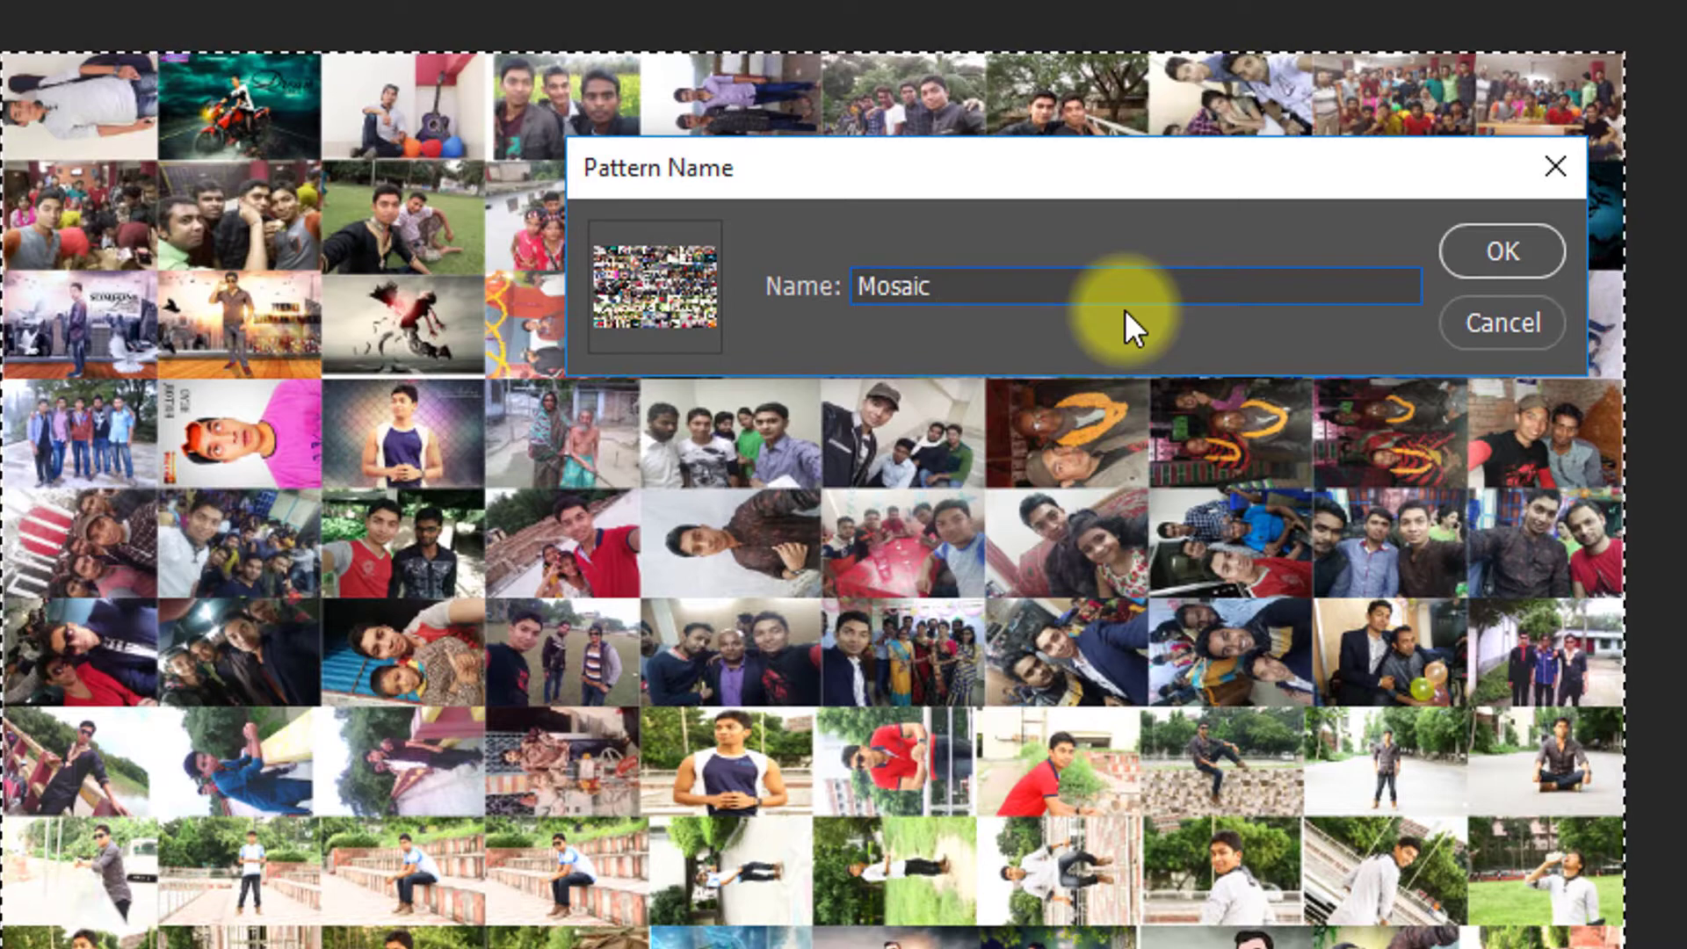
{"action": "type", "text": " Patte"}
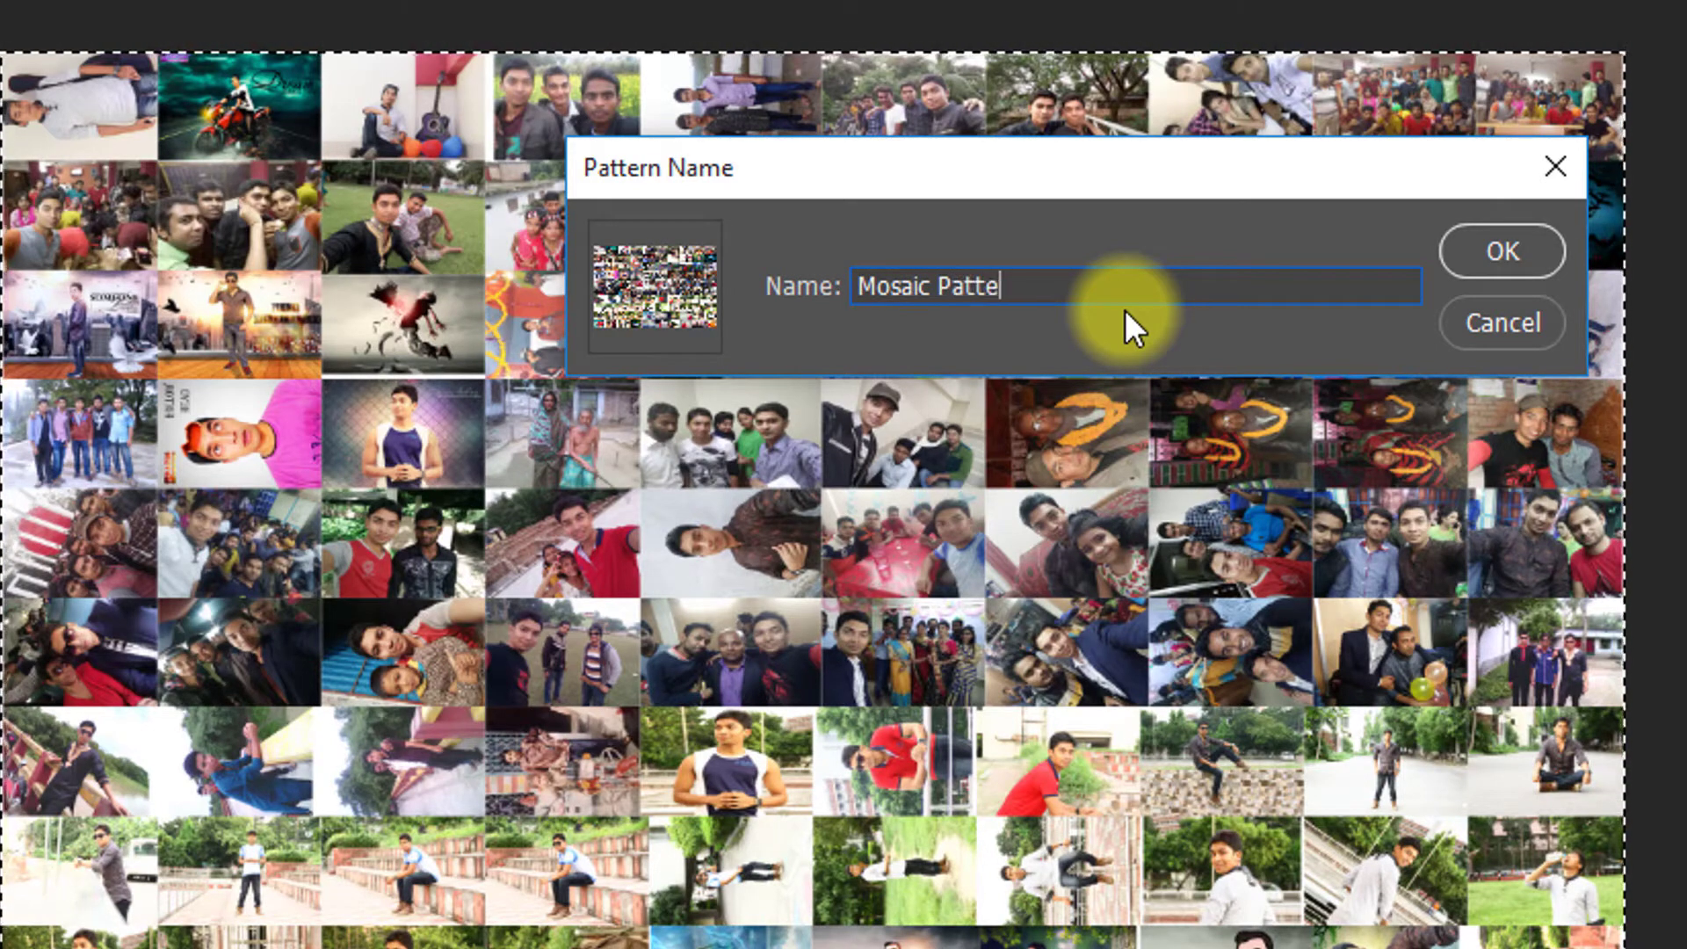
{"action": "type", "text": "rn"}
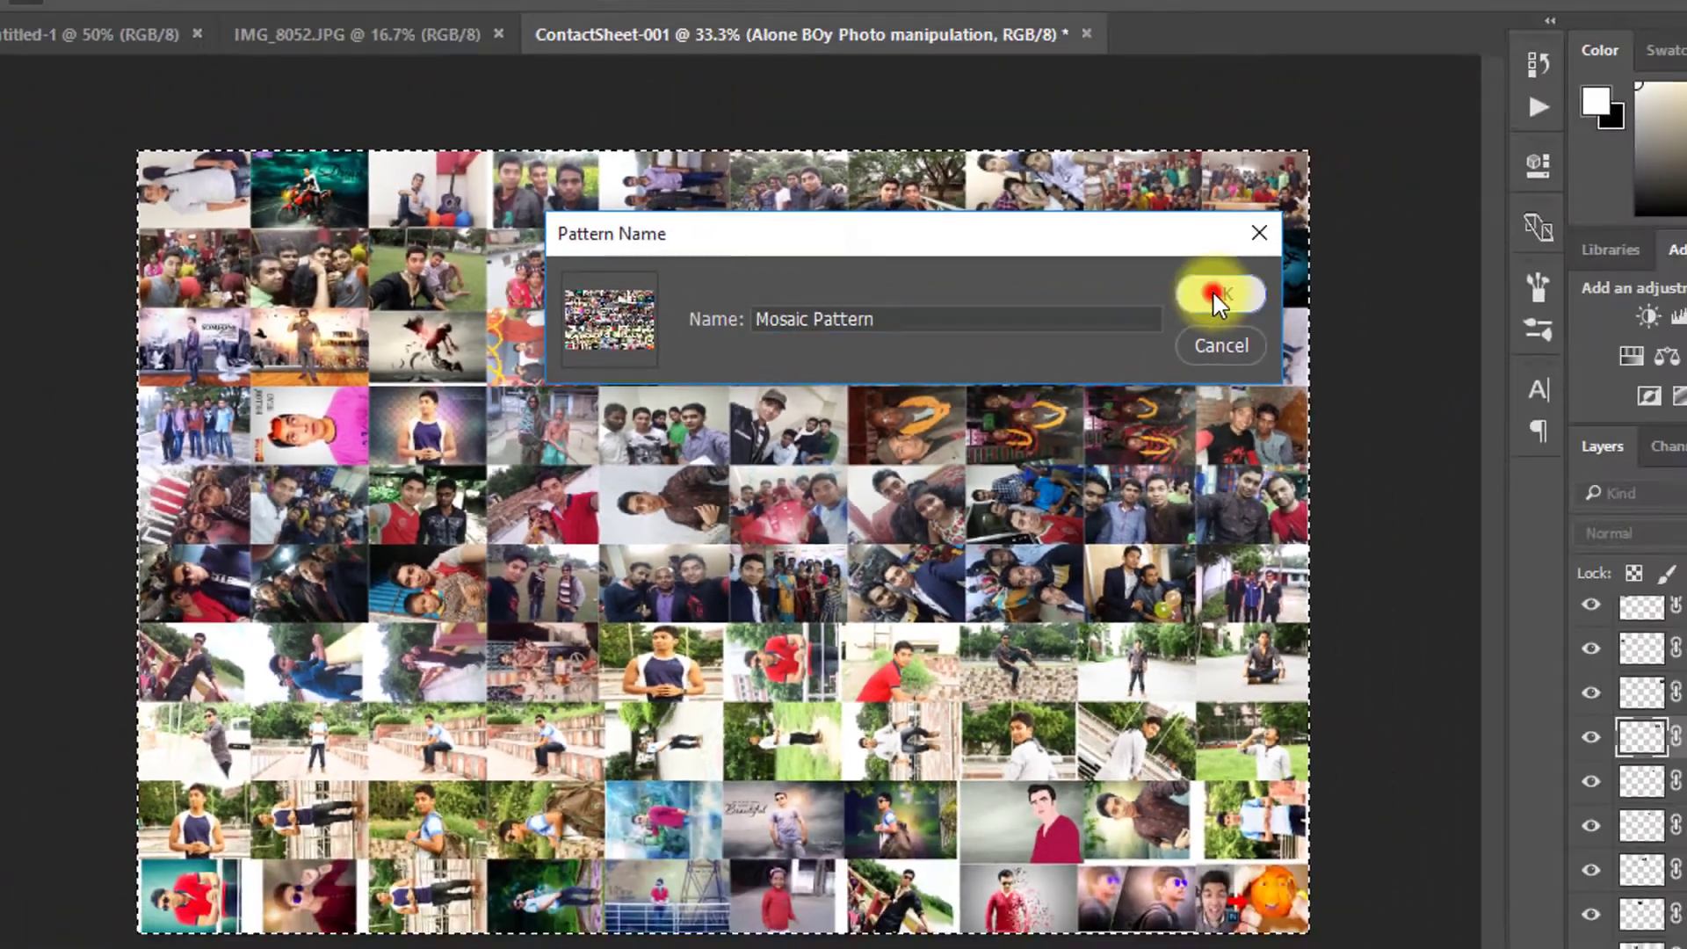
{"action": "left_click", "coordinate": [1212, 294]}
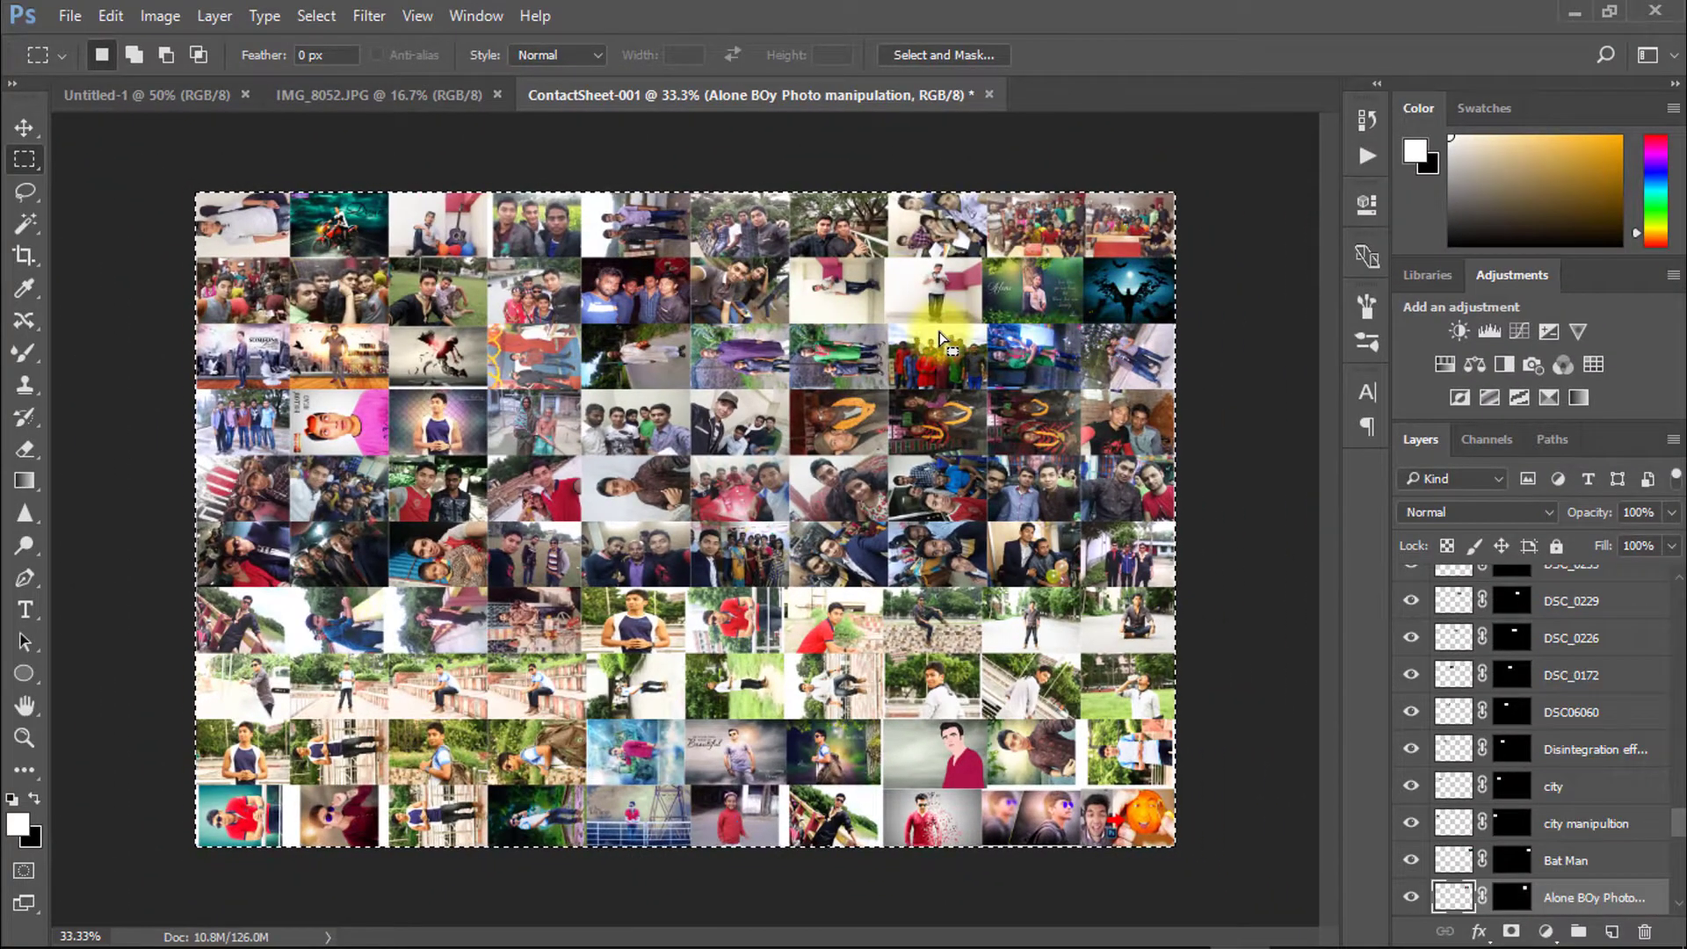
Add a Pattern fill layer over the IMG_8052 portrait
{"action": "left_click", "coordinate": [369, 104]}
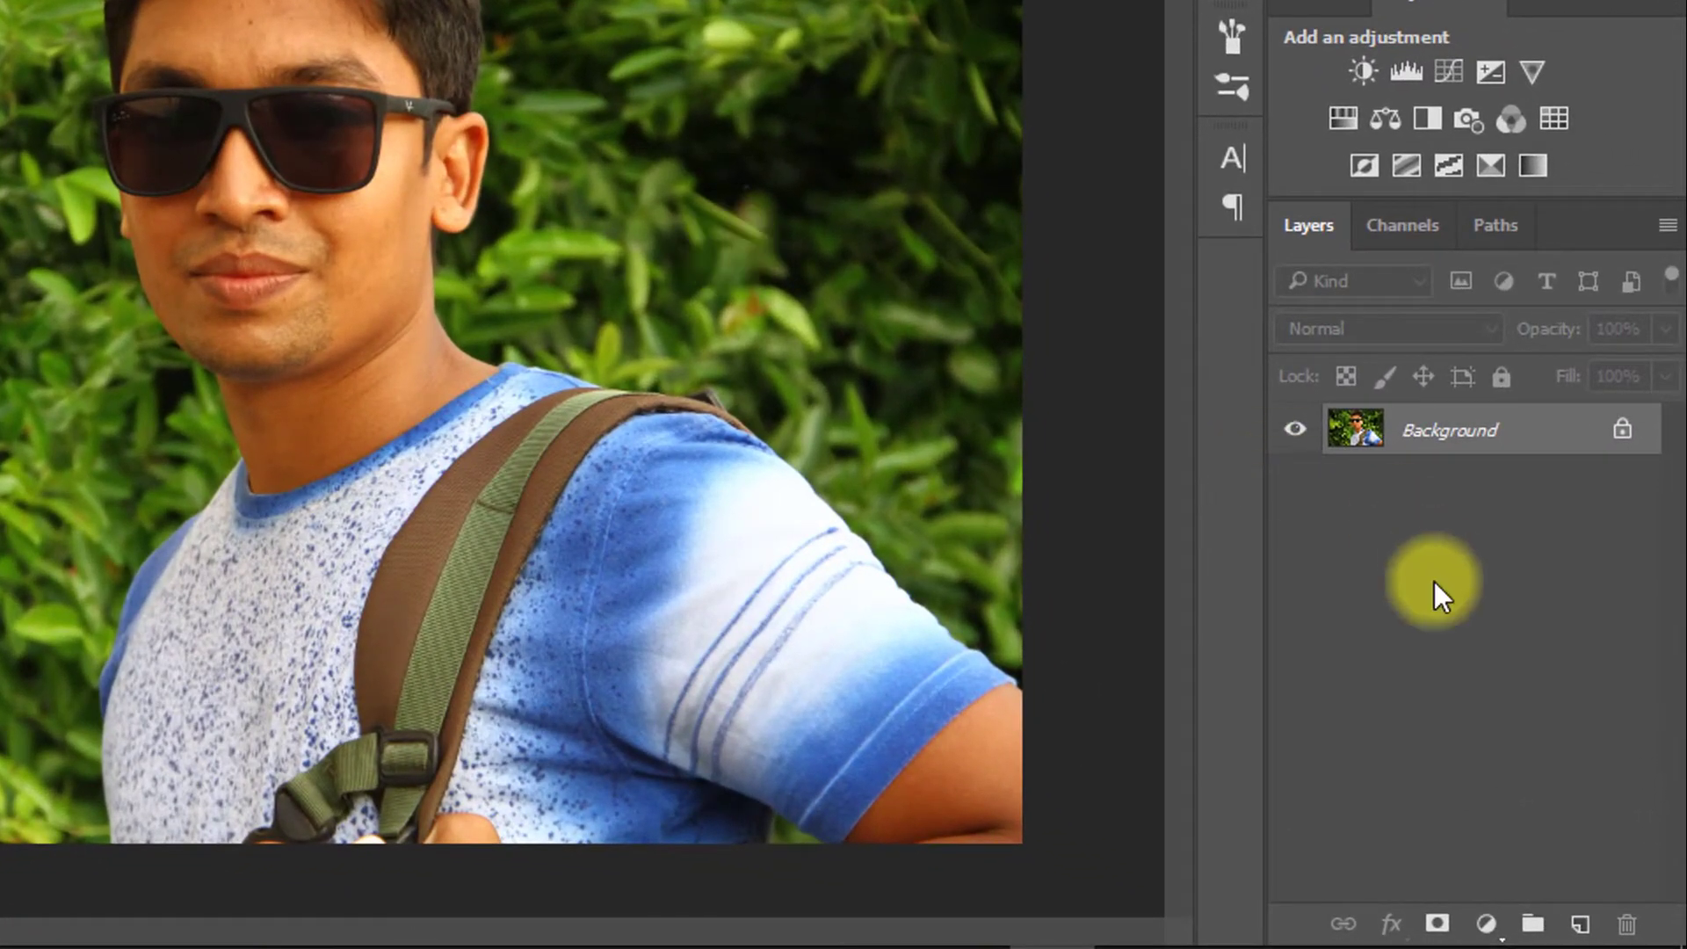
{"action": "left_click", "coordinate": [1485, 927]}
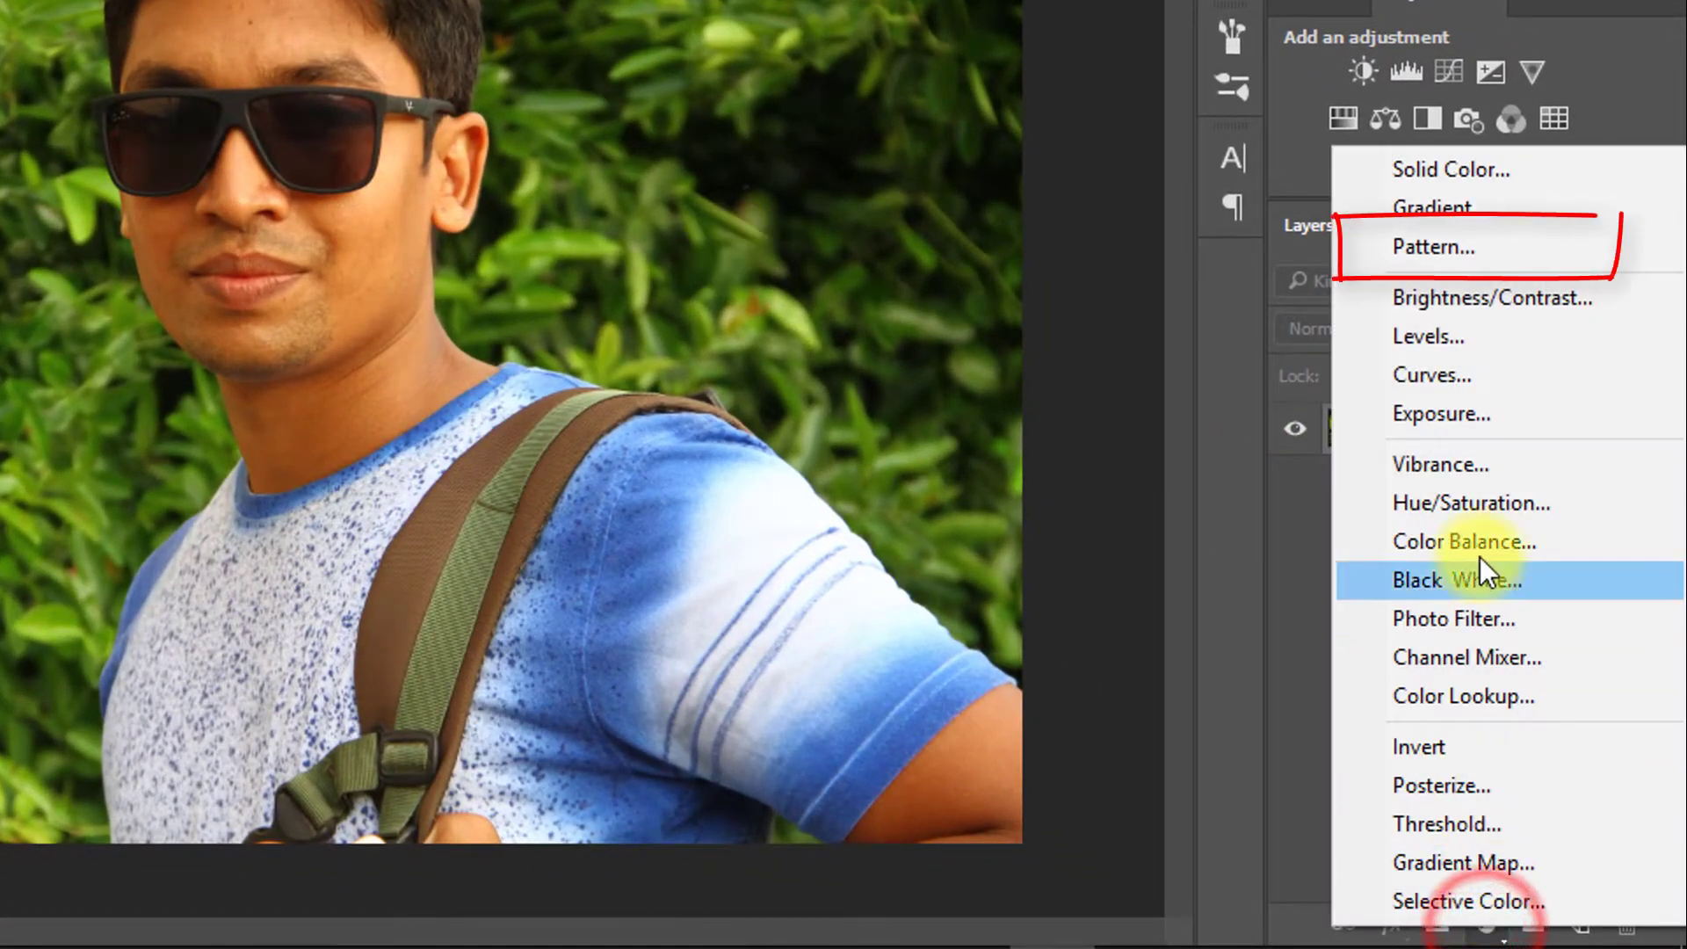
{"action": "left_click", "coordinate": [1460, 239]}
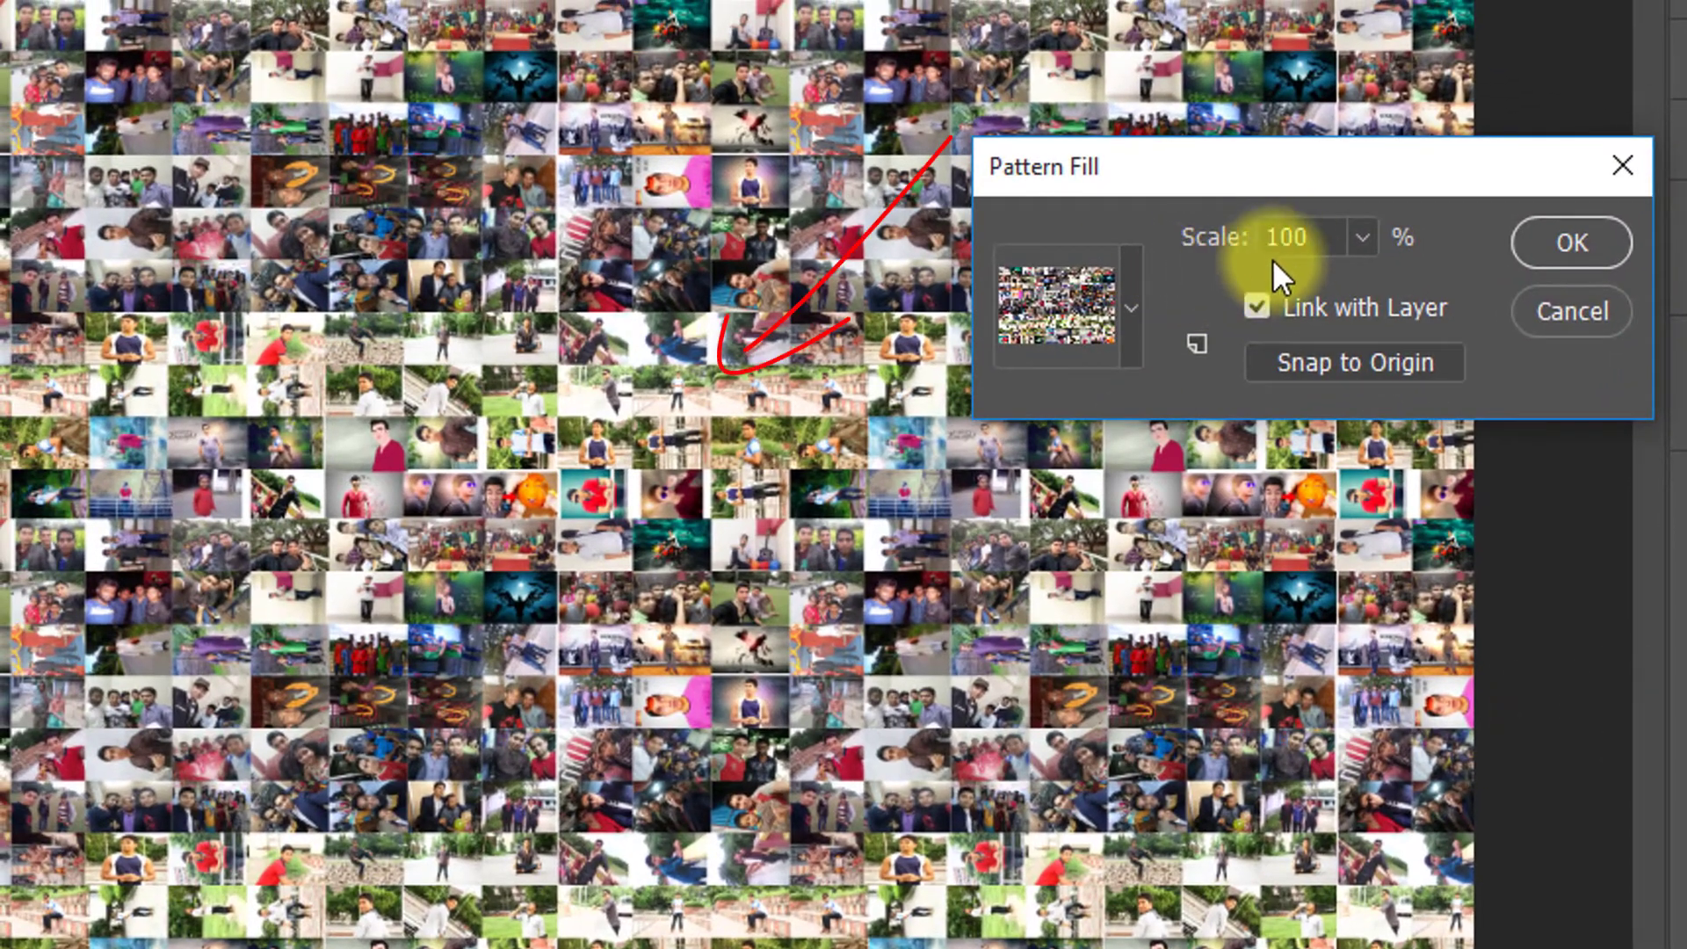
{"action": "left_click", "coordinate": [654, 396], "text": "ctrl"}
{"action": "scroll", "coordinate": [616, 439], "scroll_direction": "down", "scroll_amount": 2}
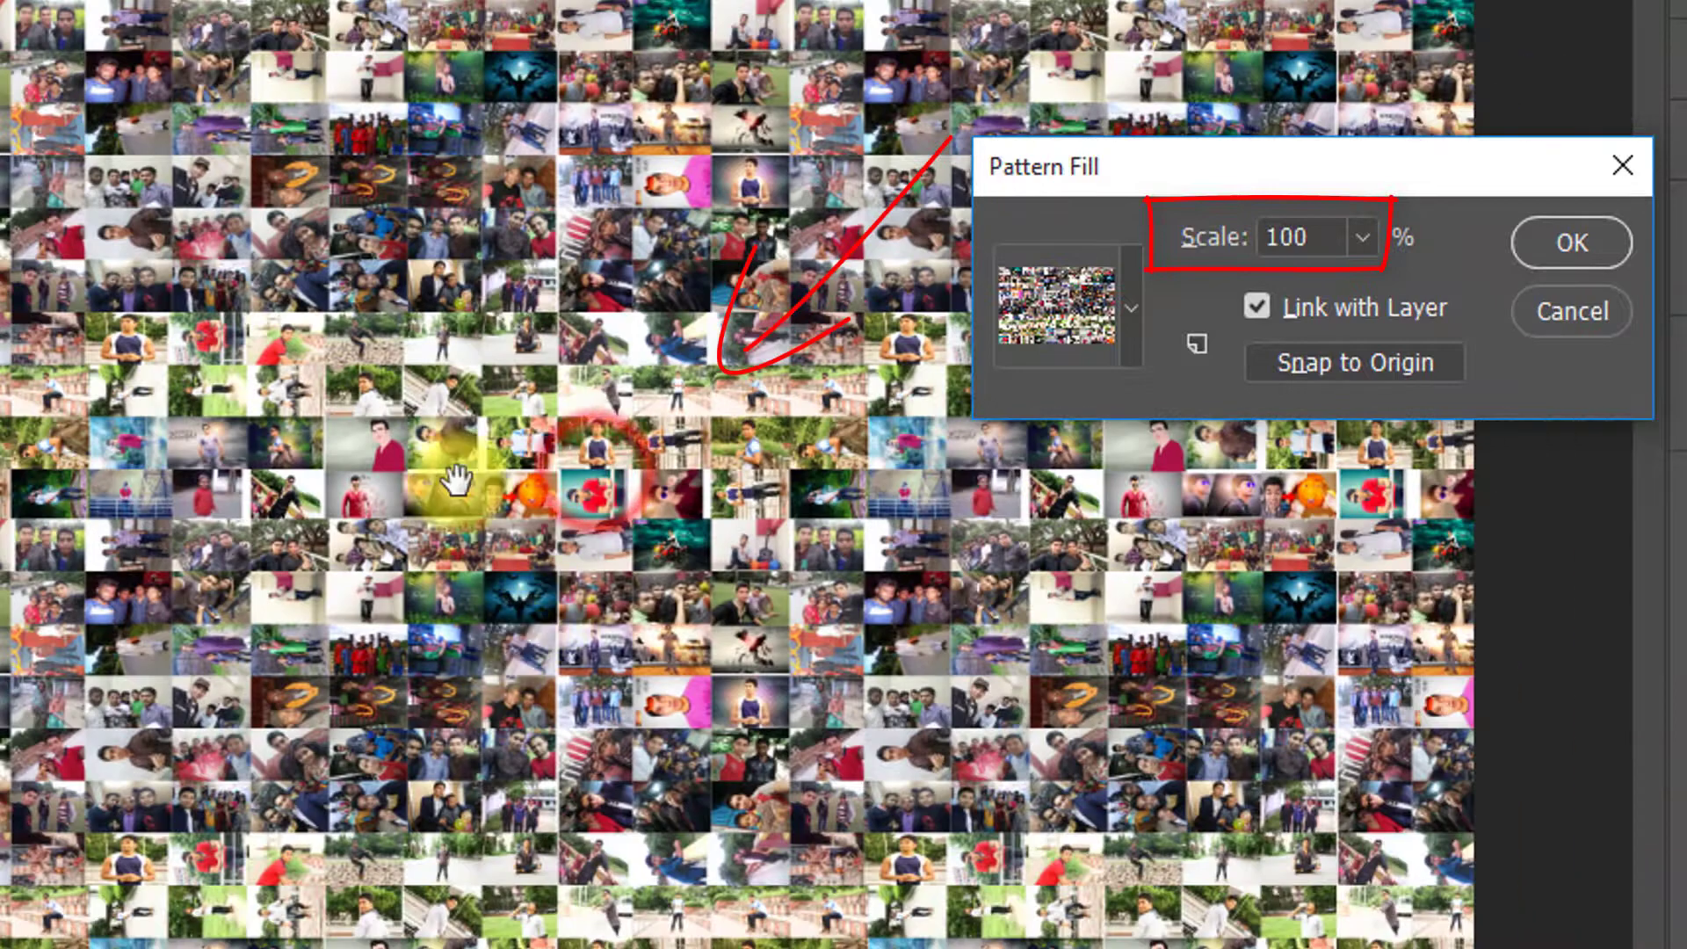
Try pattern scales of 50 and 80, then settle on 60%
{"action": "left_click_drag", "start_coordinate": [1326, 226], "coordinate": [1255, 233]}
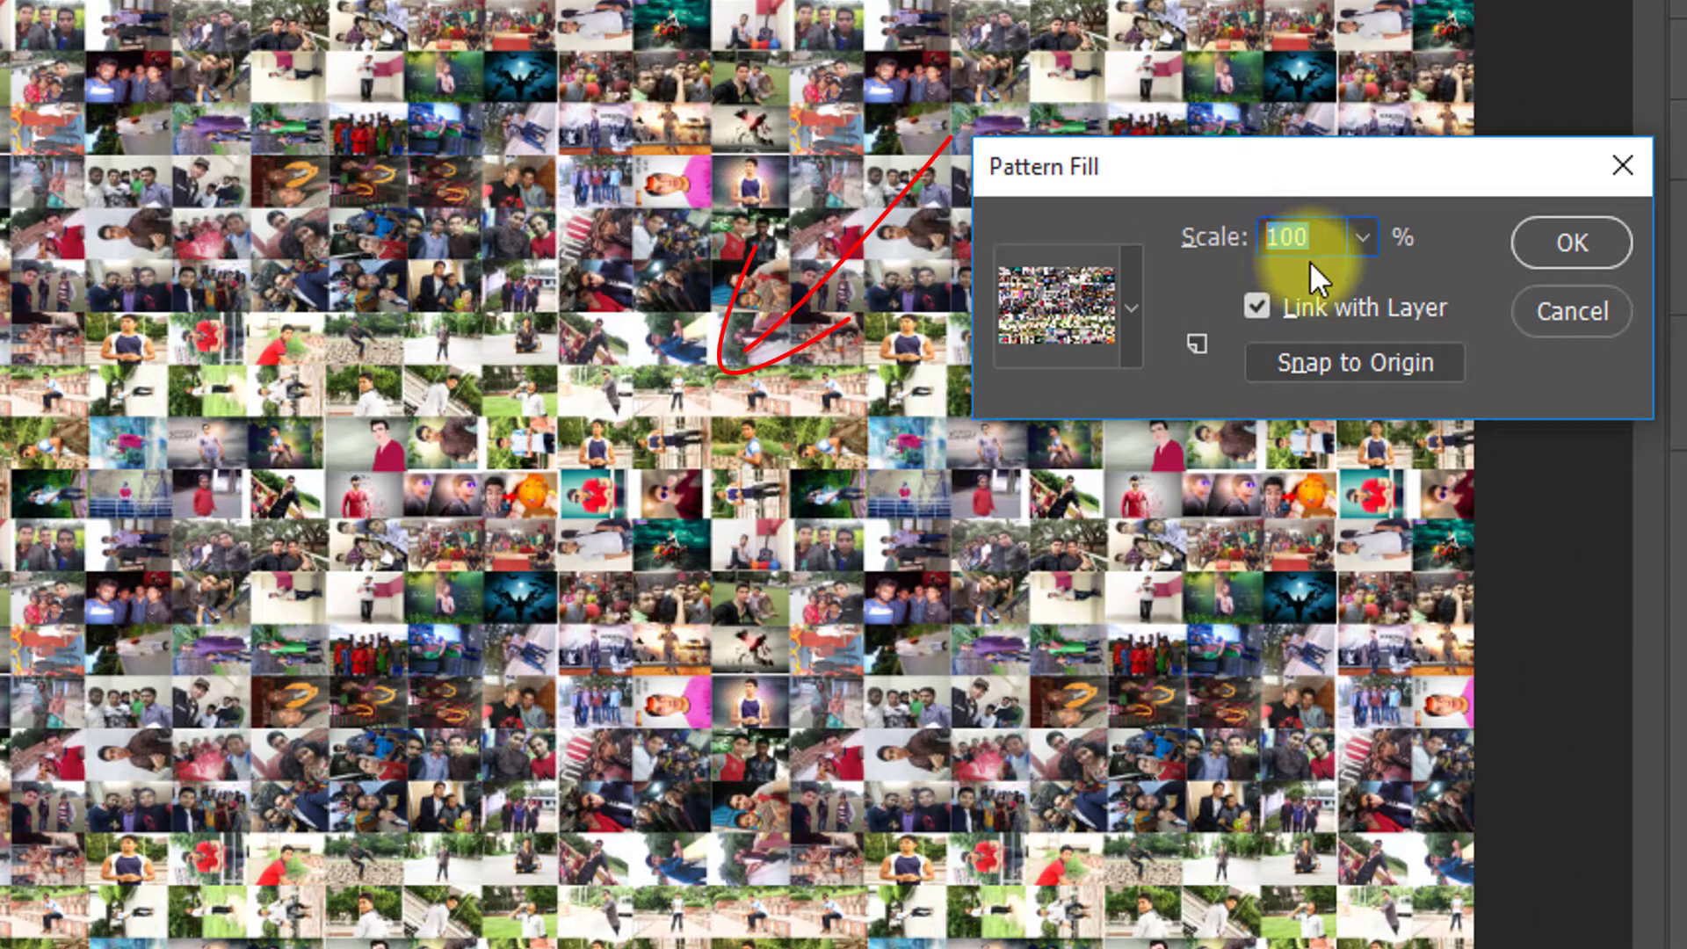
{"action": "type", "text": "50"}
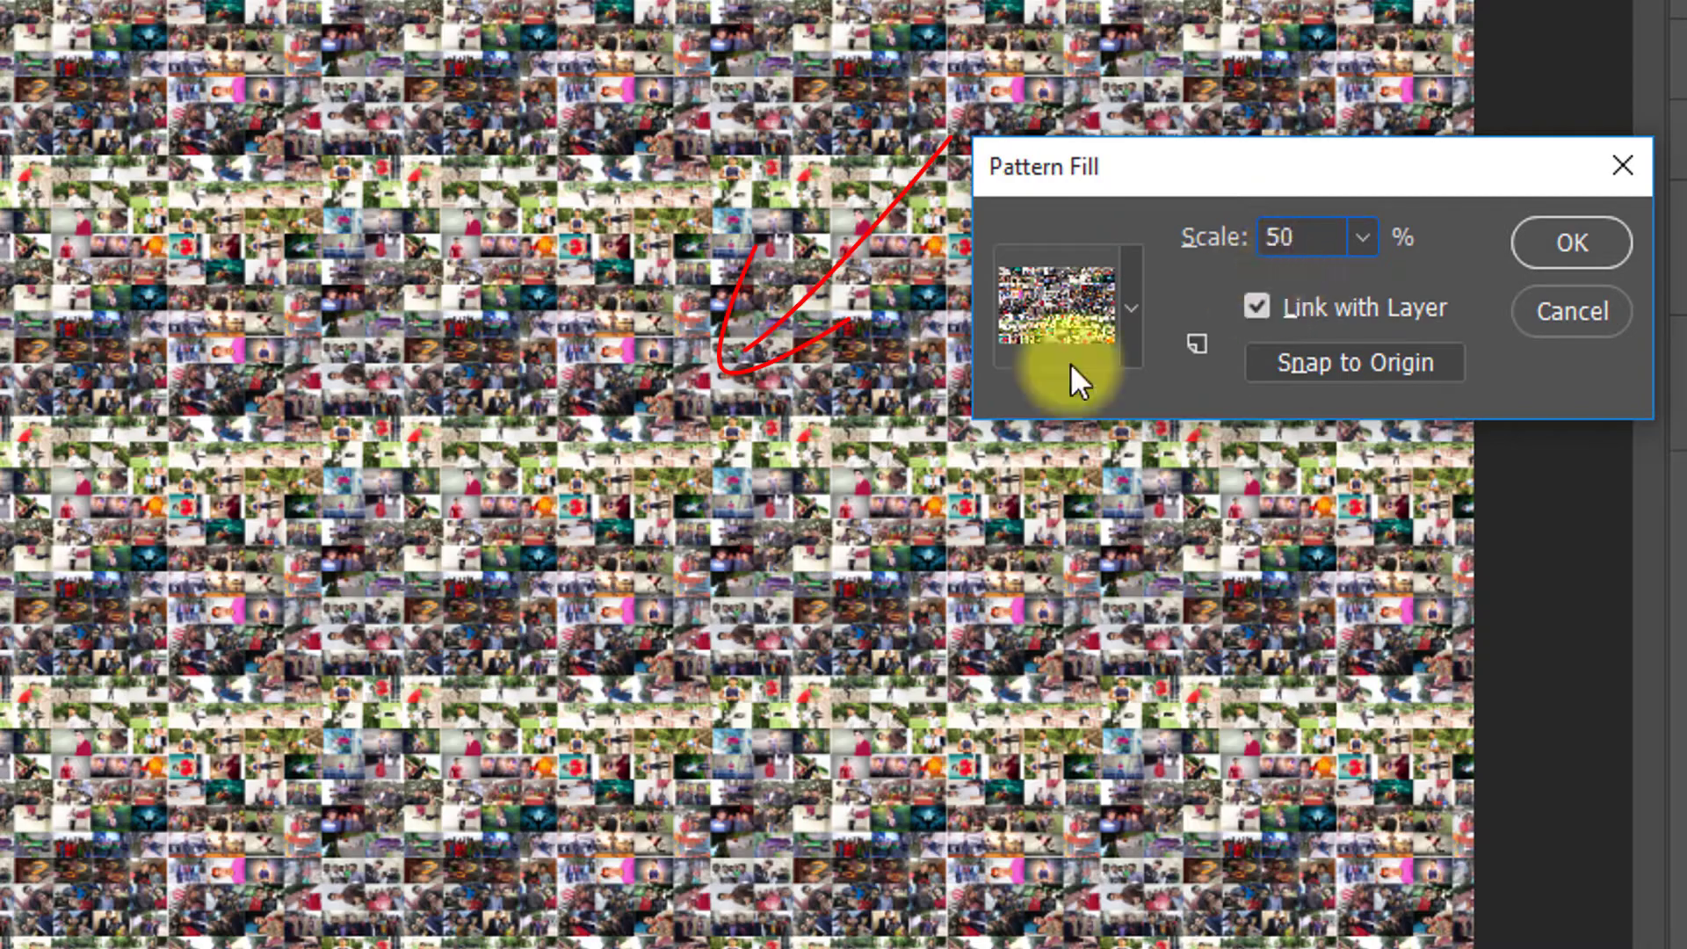
{"action": "left_click", "coordinate": [579, 378]}
{"action": "left_click", "coordinate": [582, 377]}
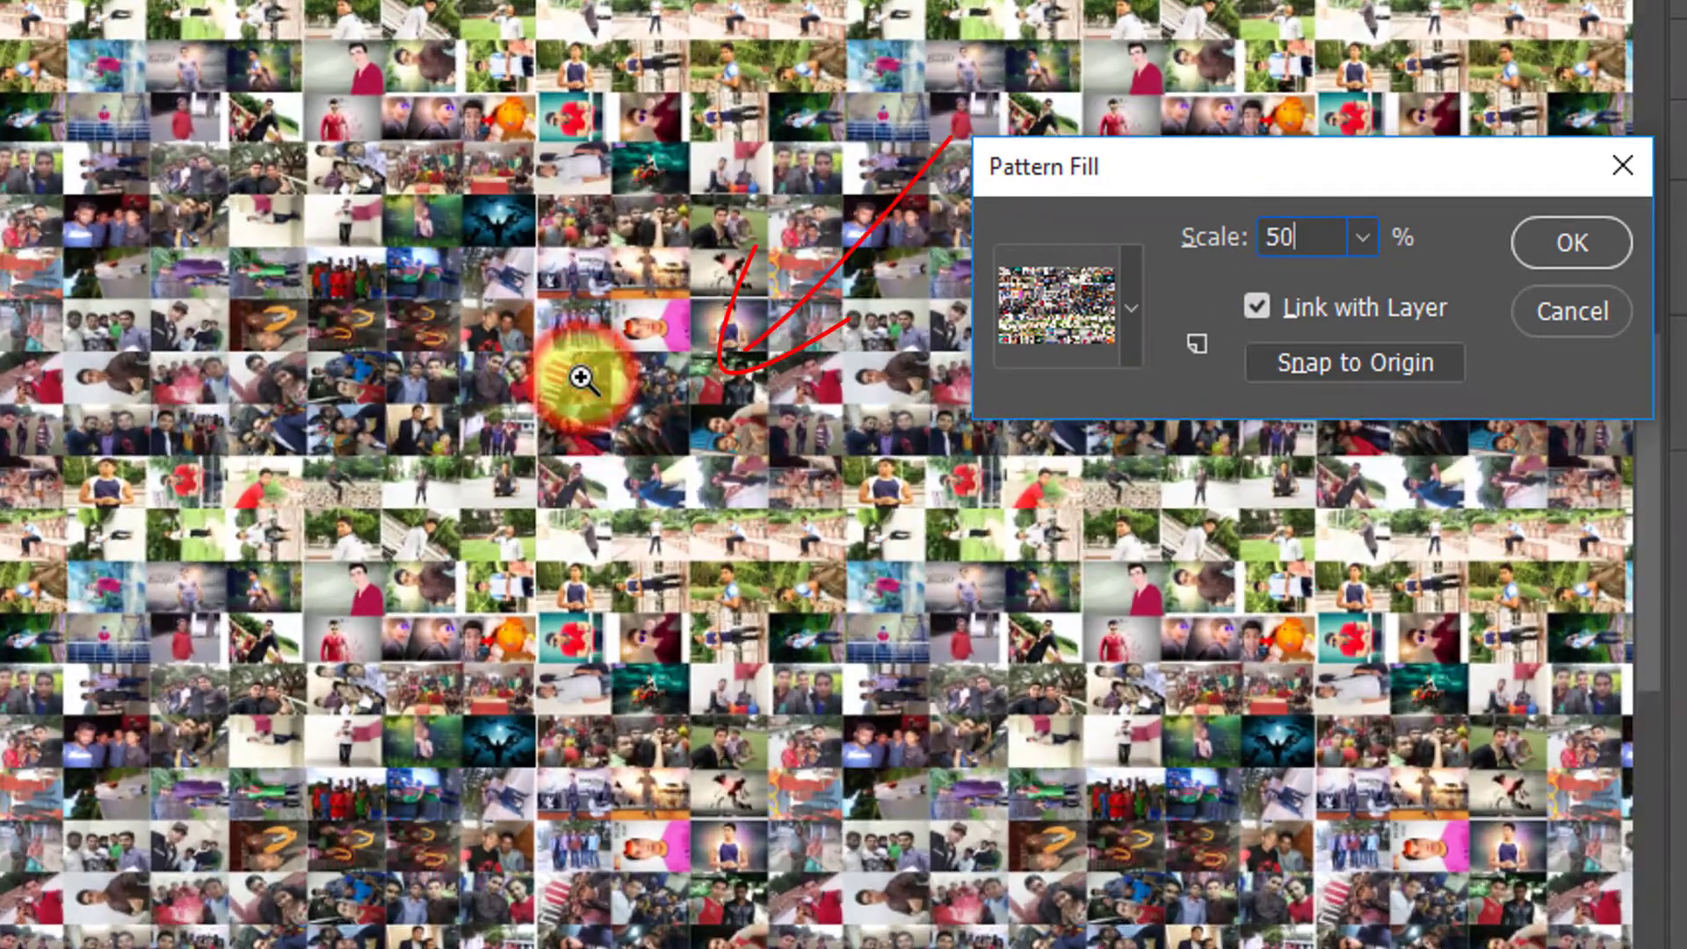
{"action": "left_click_drag", "start_coordinate": [1312, 233], "coordinate": [1215, 231]}
{"action": "type", "text": "80"}
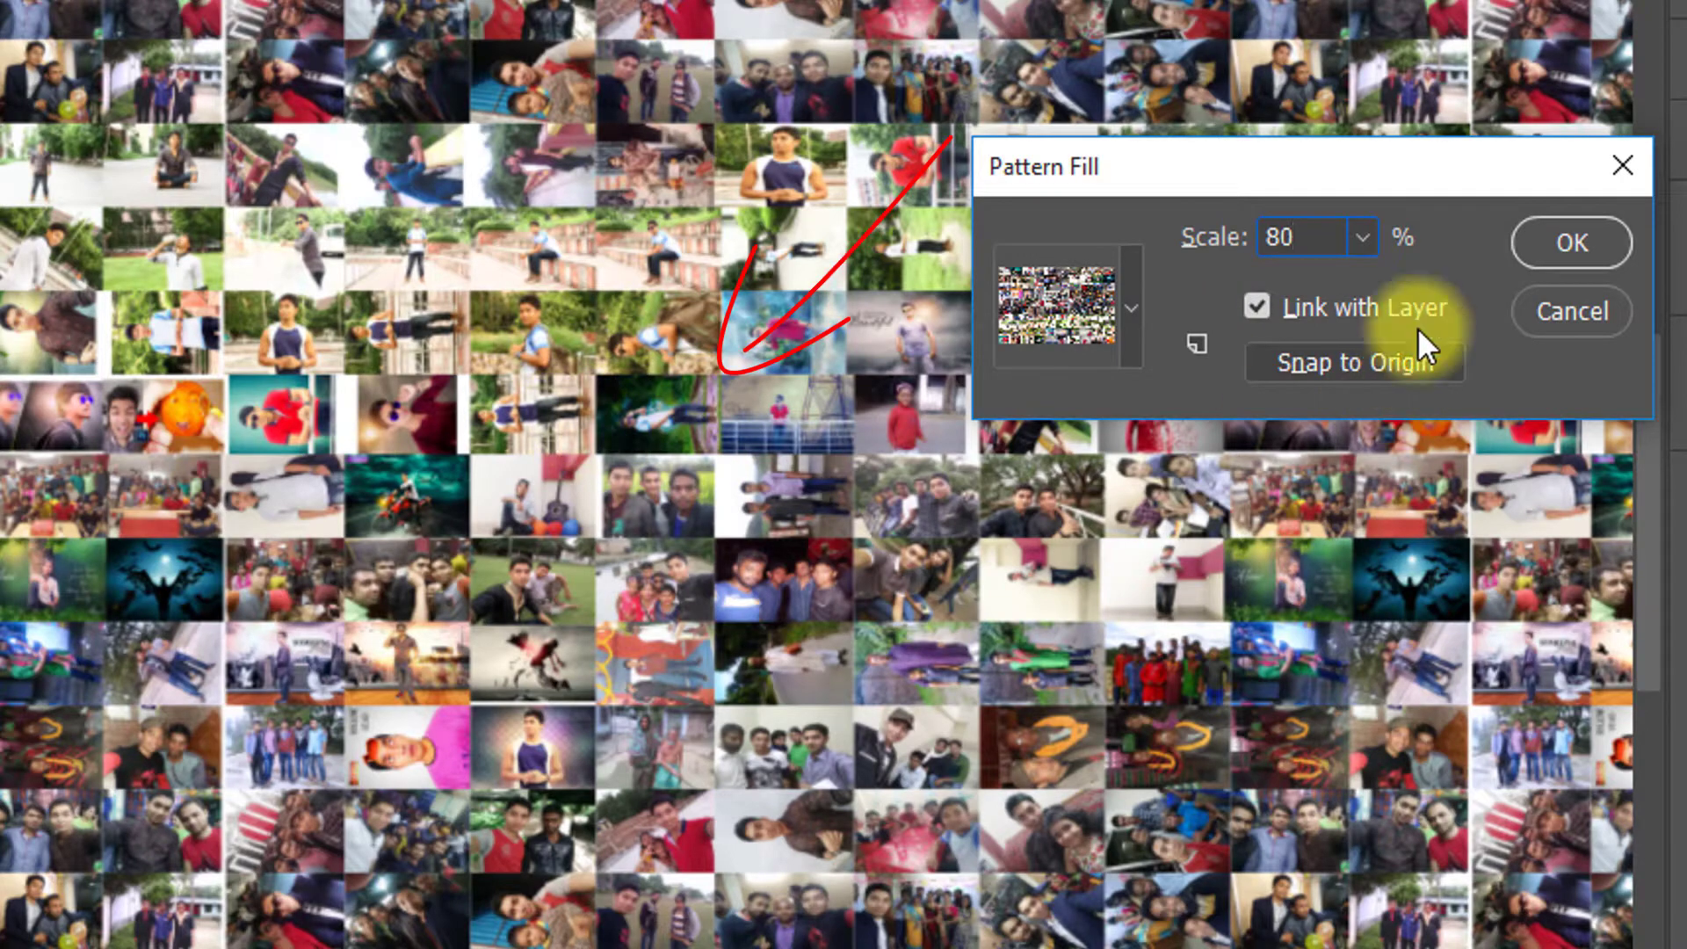
{"action": "left_click_drag", "start_coordinate": [1261, 237], "coordinate": [1217, 233]}
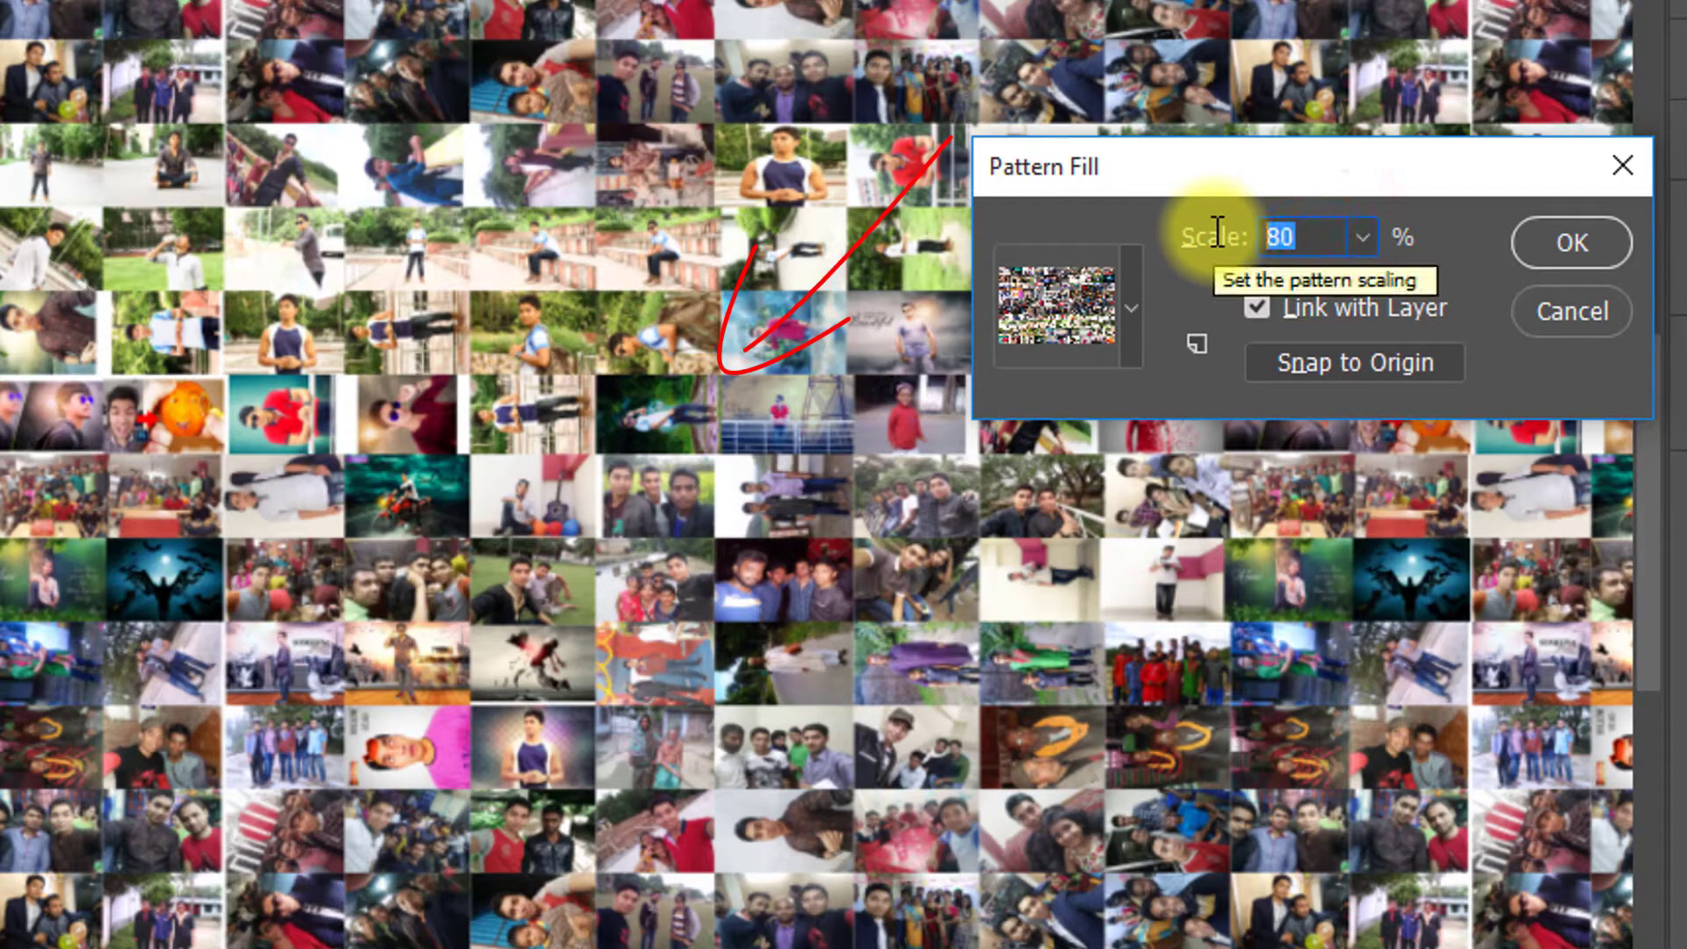
{"action": "type", "text": "60"}
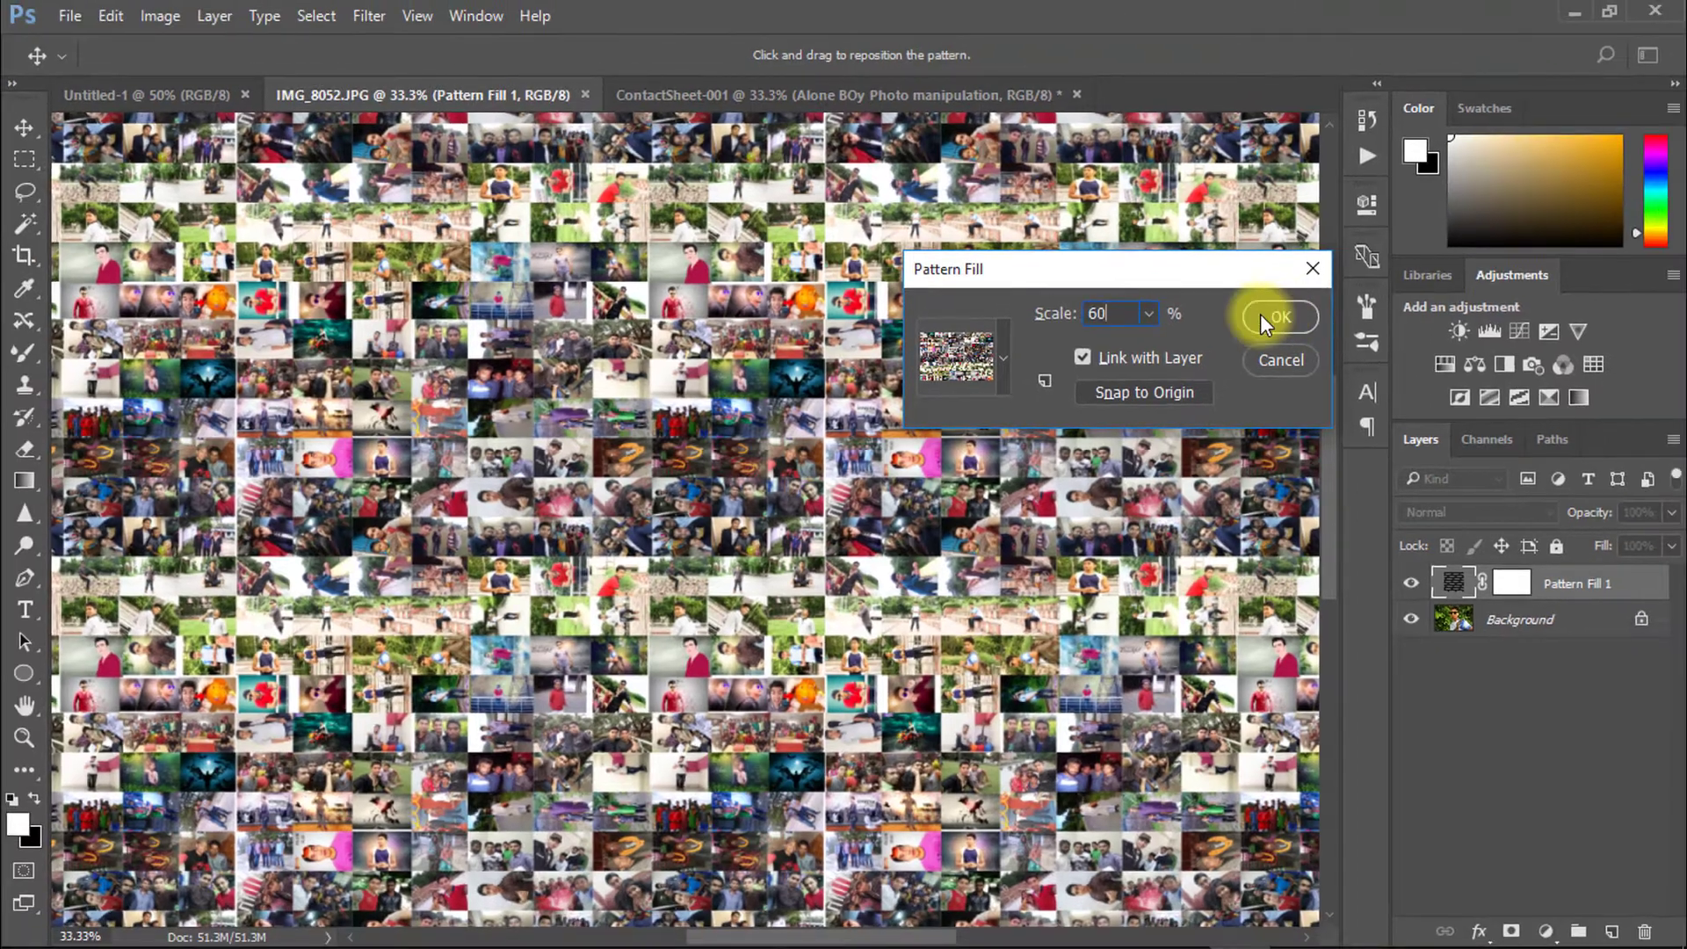
Apply the 60% pattern fill and set Pattern Fill 1 to Overlay blending
{"action": "left_click", "coordinate": [1332, 304]}
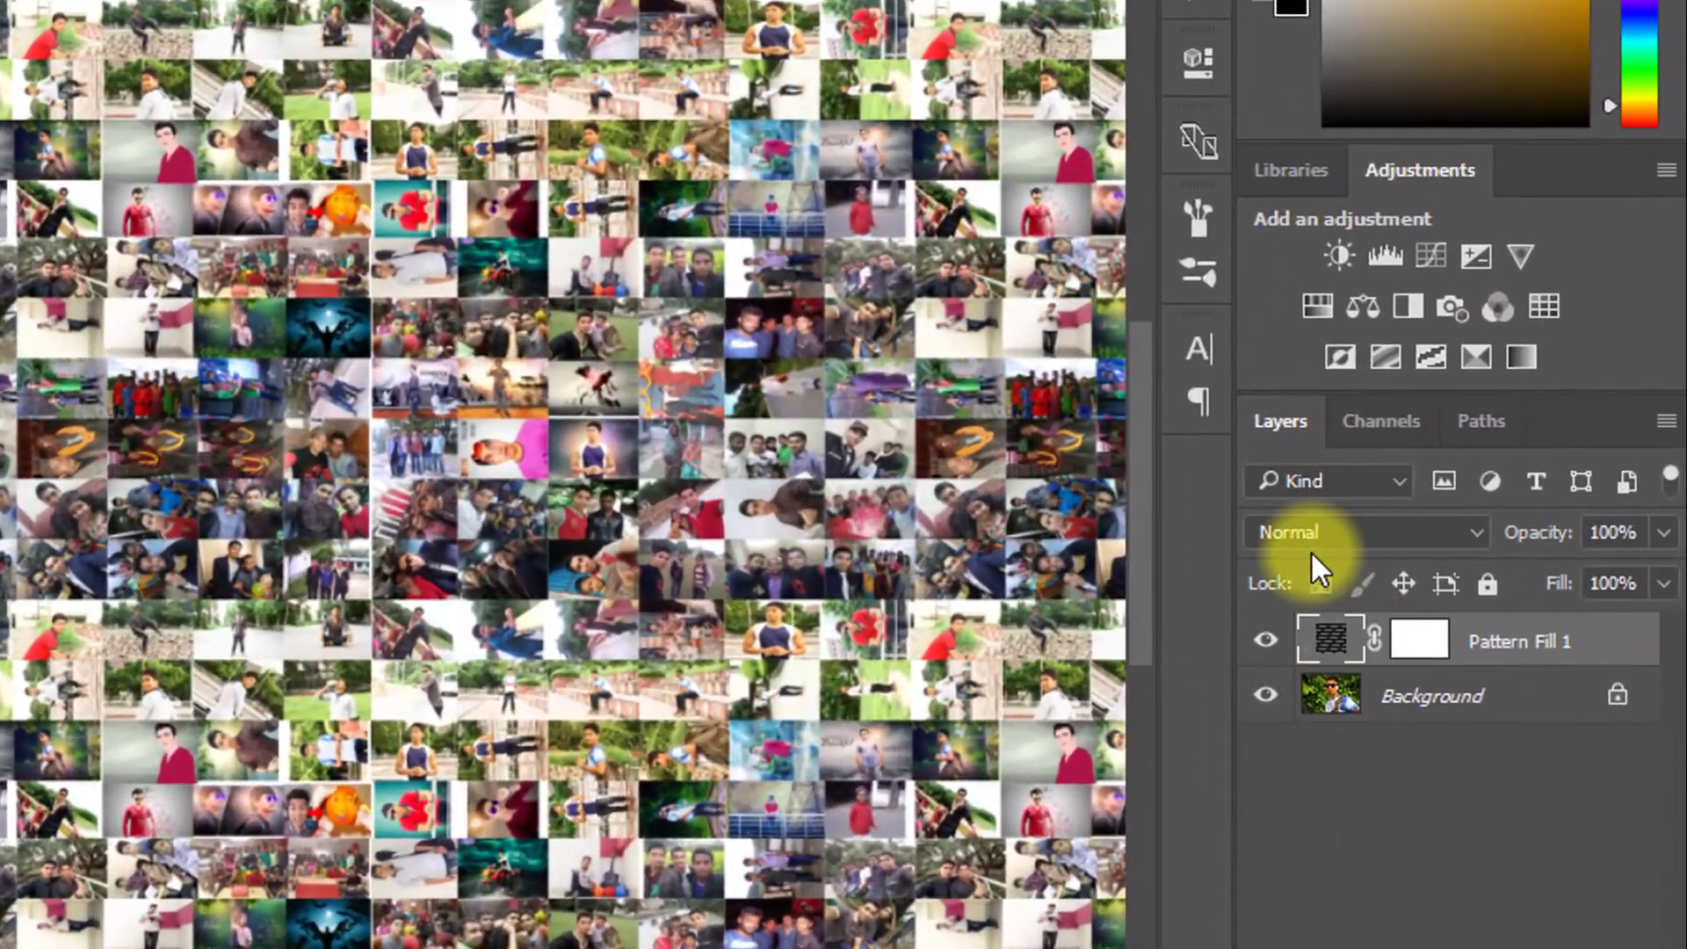
{"action": "left_click", "coordinate": [1318, 527]}
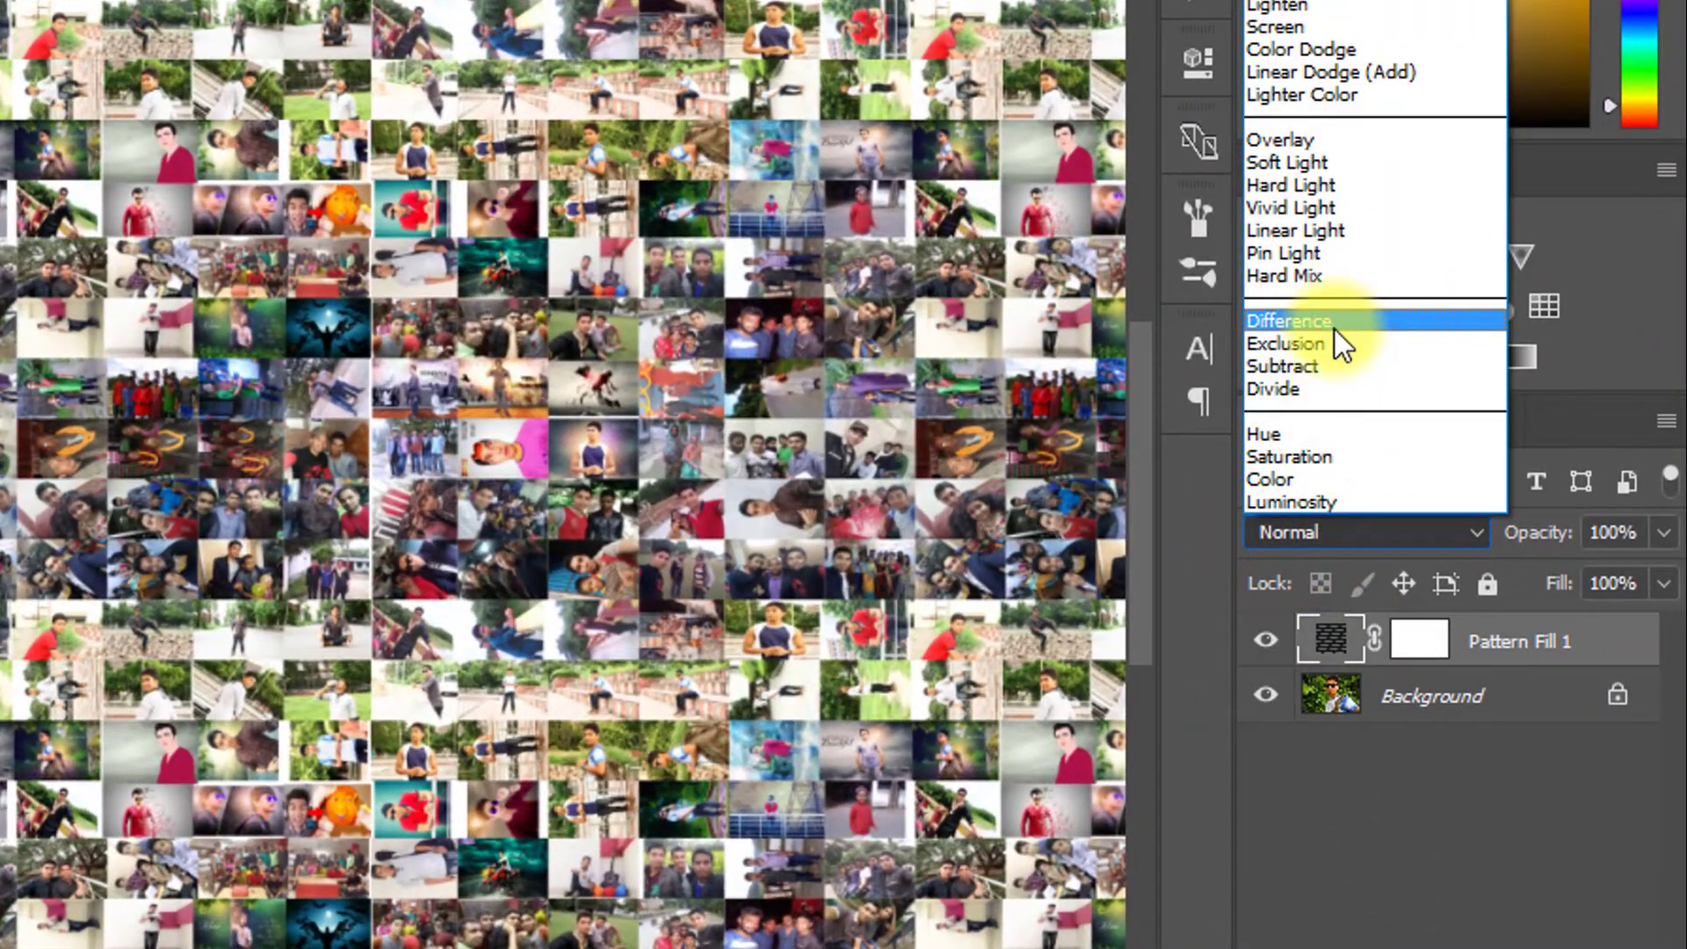
{"action": "left_click", "coordinate": [1278, 139]}
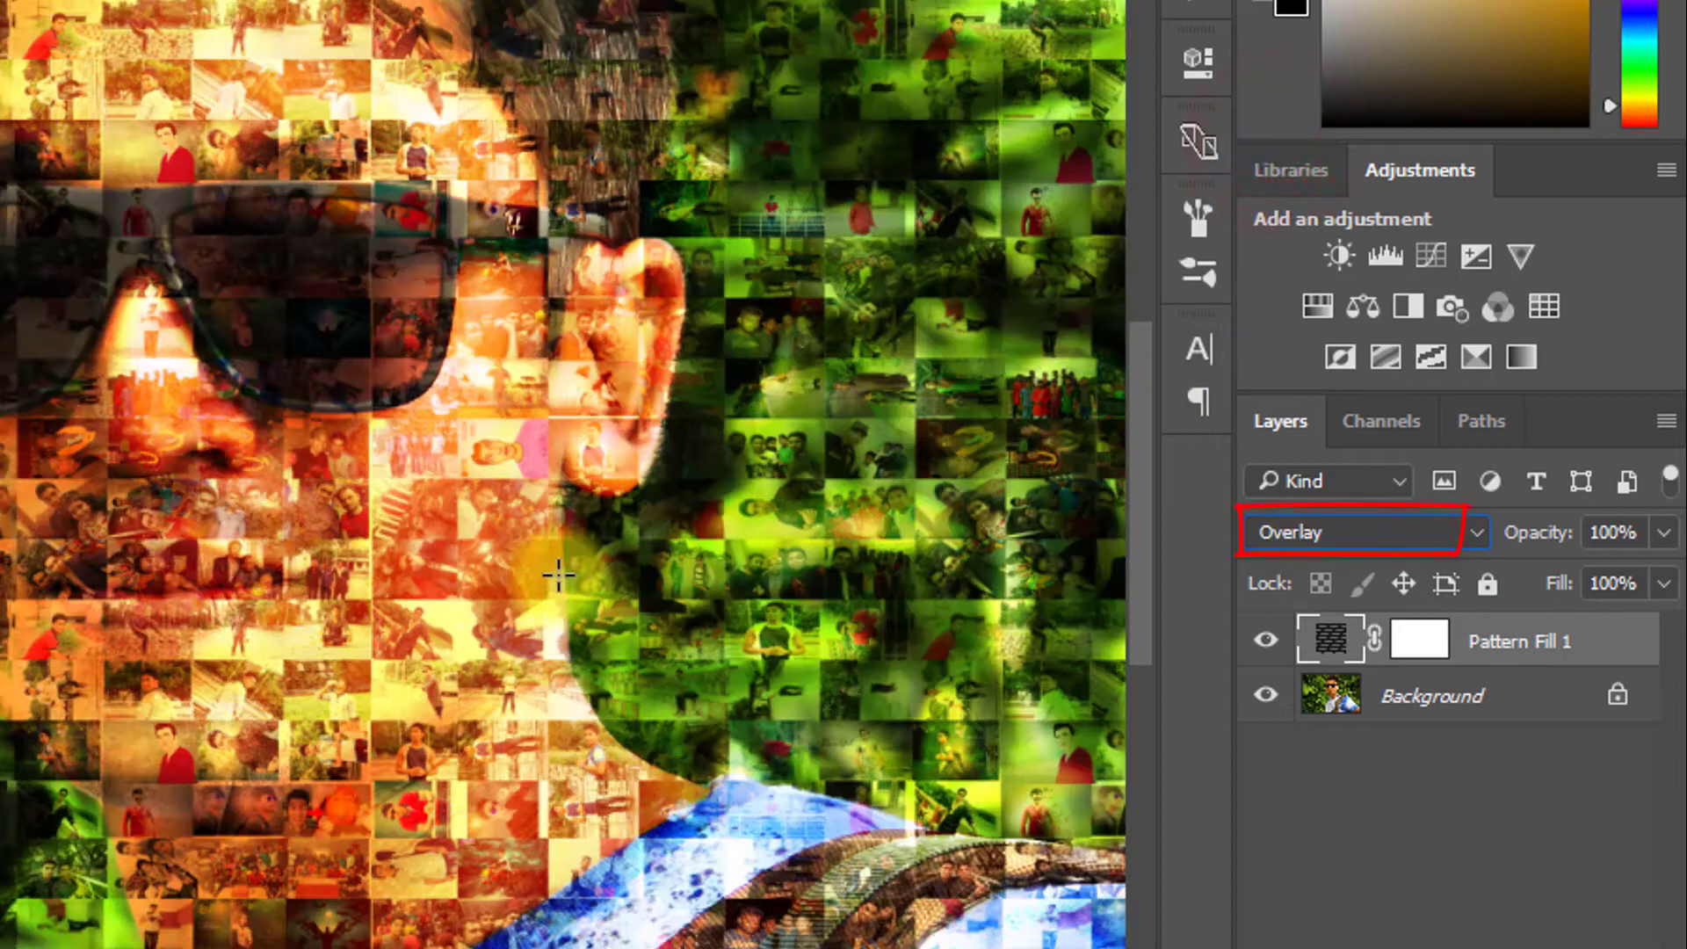
{"action": "key", "text": "z"}
{"action": "left_click", "coordinate": [139, 527], "text": "alt"}
{"action": "left_click", "coordinate": [140, 530], "text": "alt"}
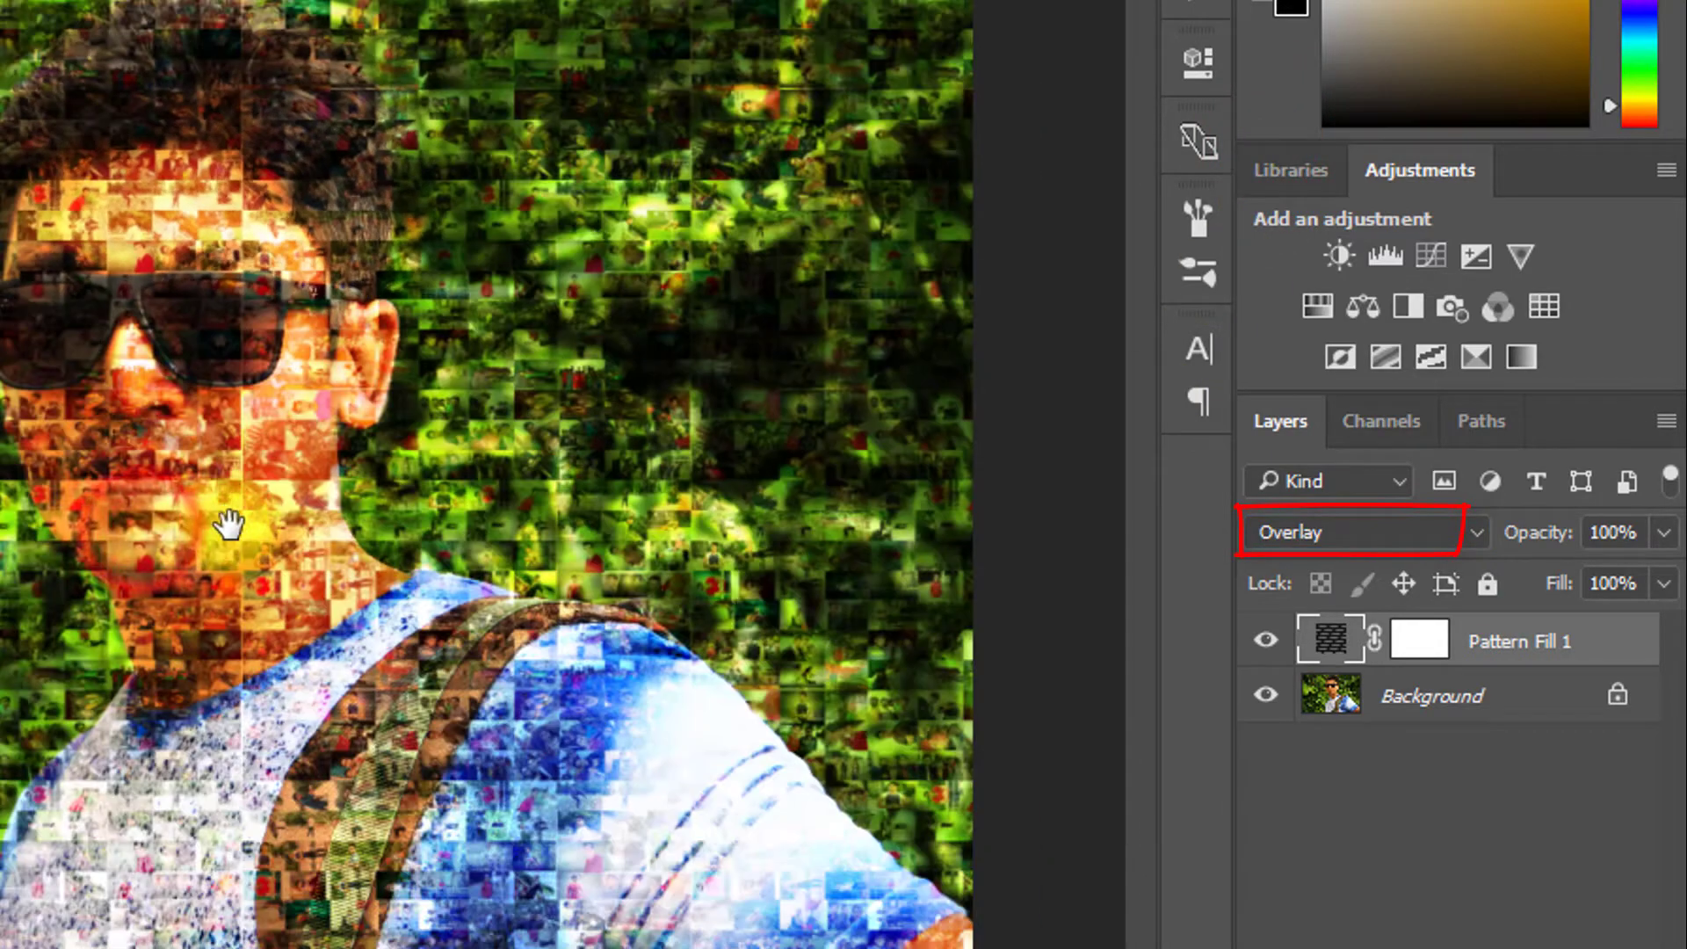
{"action": "left_click", "coordinate": [232, 478], "text": "ctrl"}
{"action": "left_click", "coordinate": [232, 478], "text": "ctrl"}
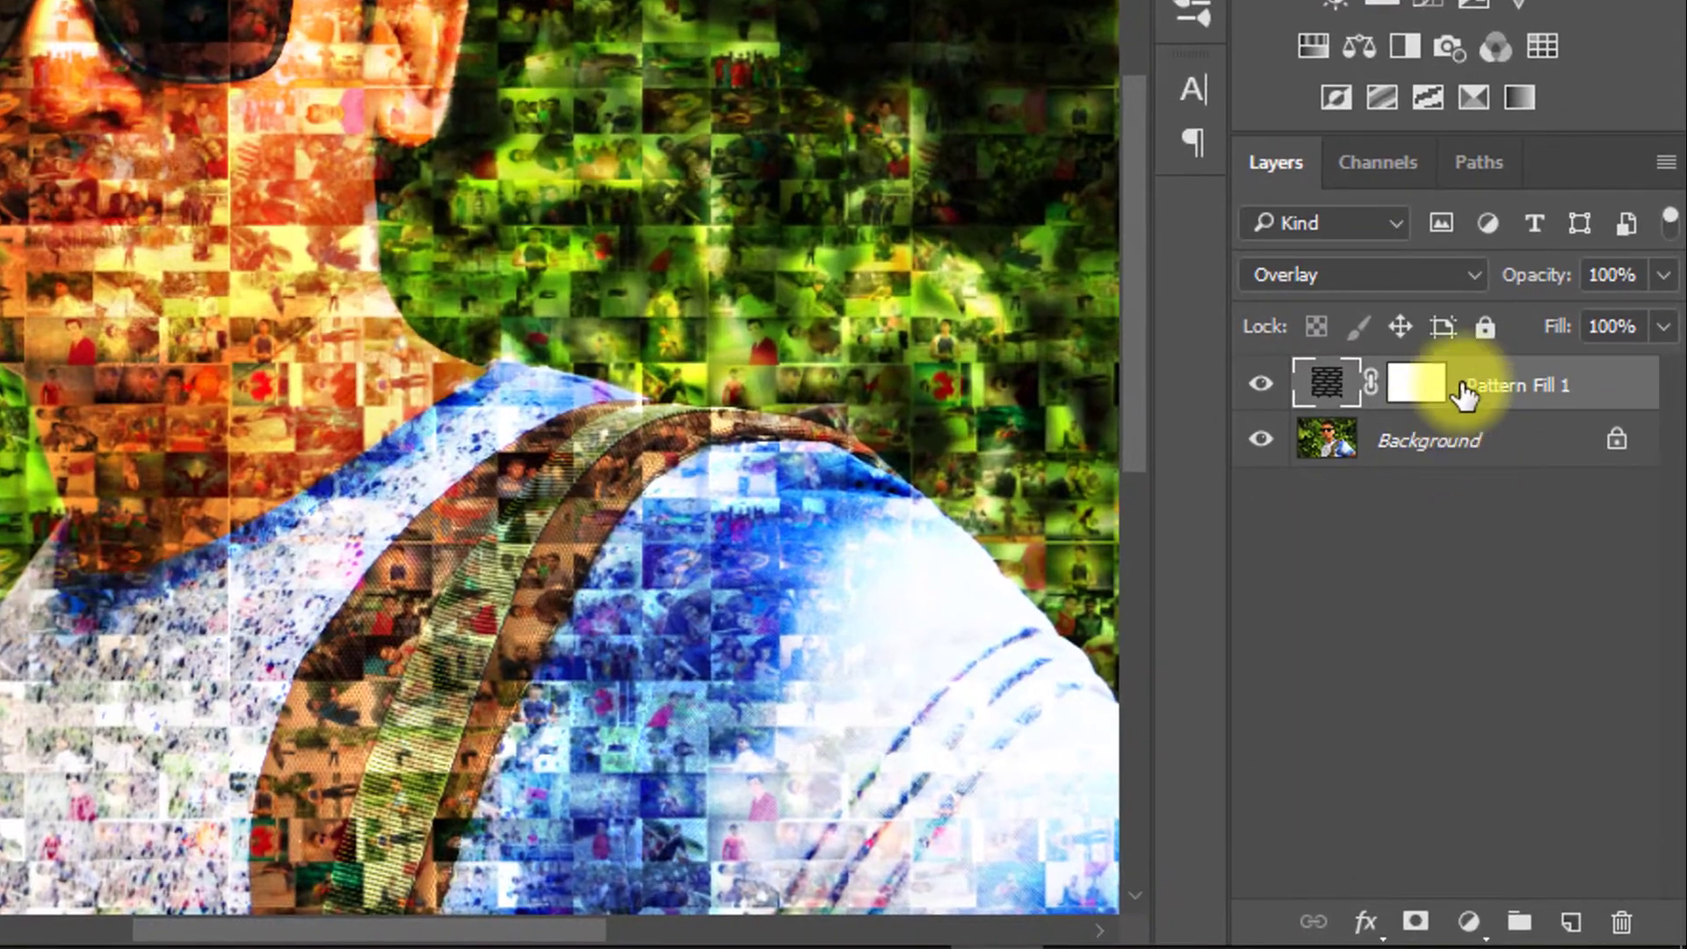
Convert the Background photo layer into a smart object
{"action": "left_click", "coordinate": [1524, 619]}
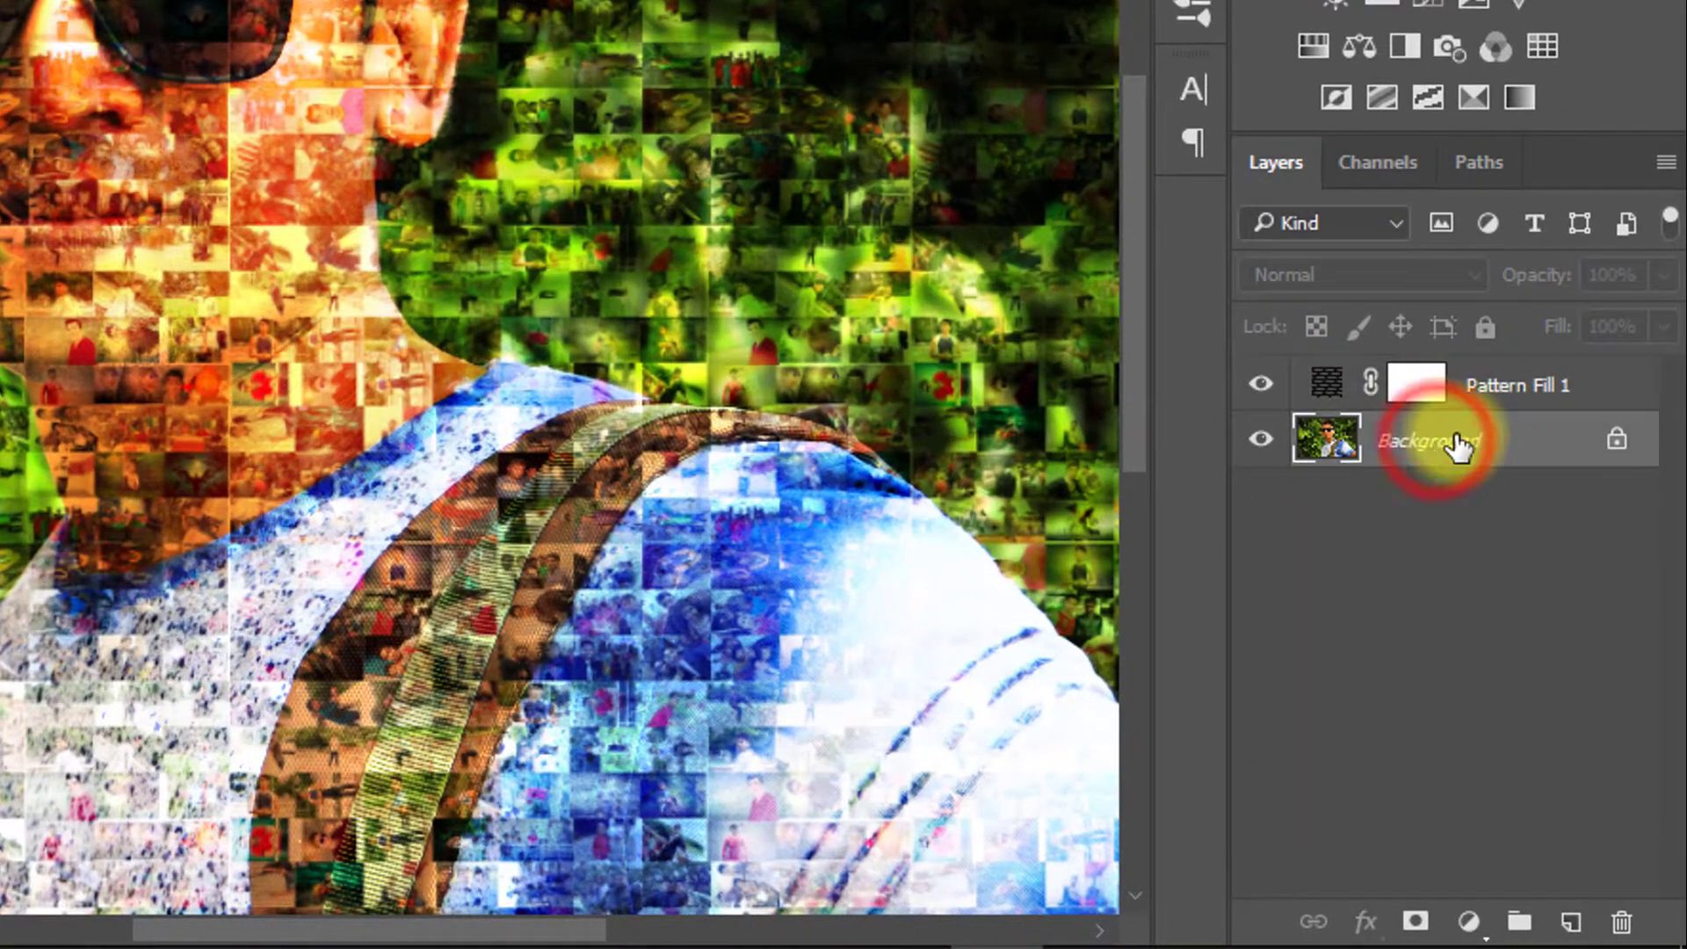
{"action": "right_click", "coordinate": [1452, 441]}
{"action": "left_click", "coordinate": [1438, 719]}
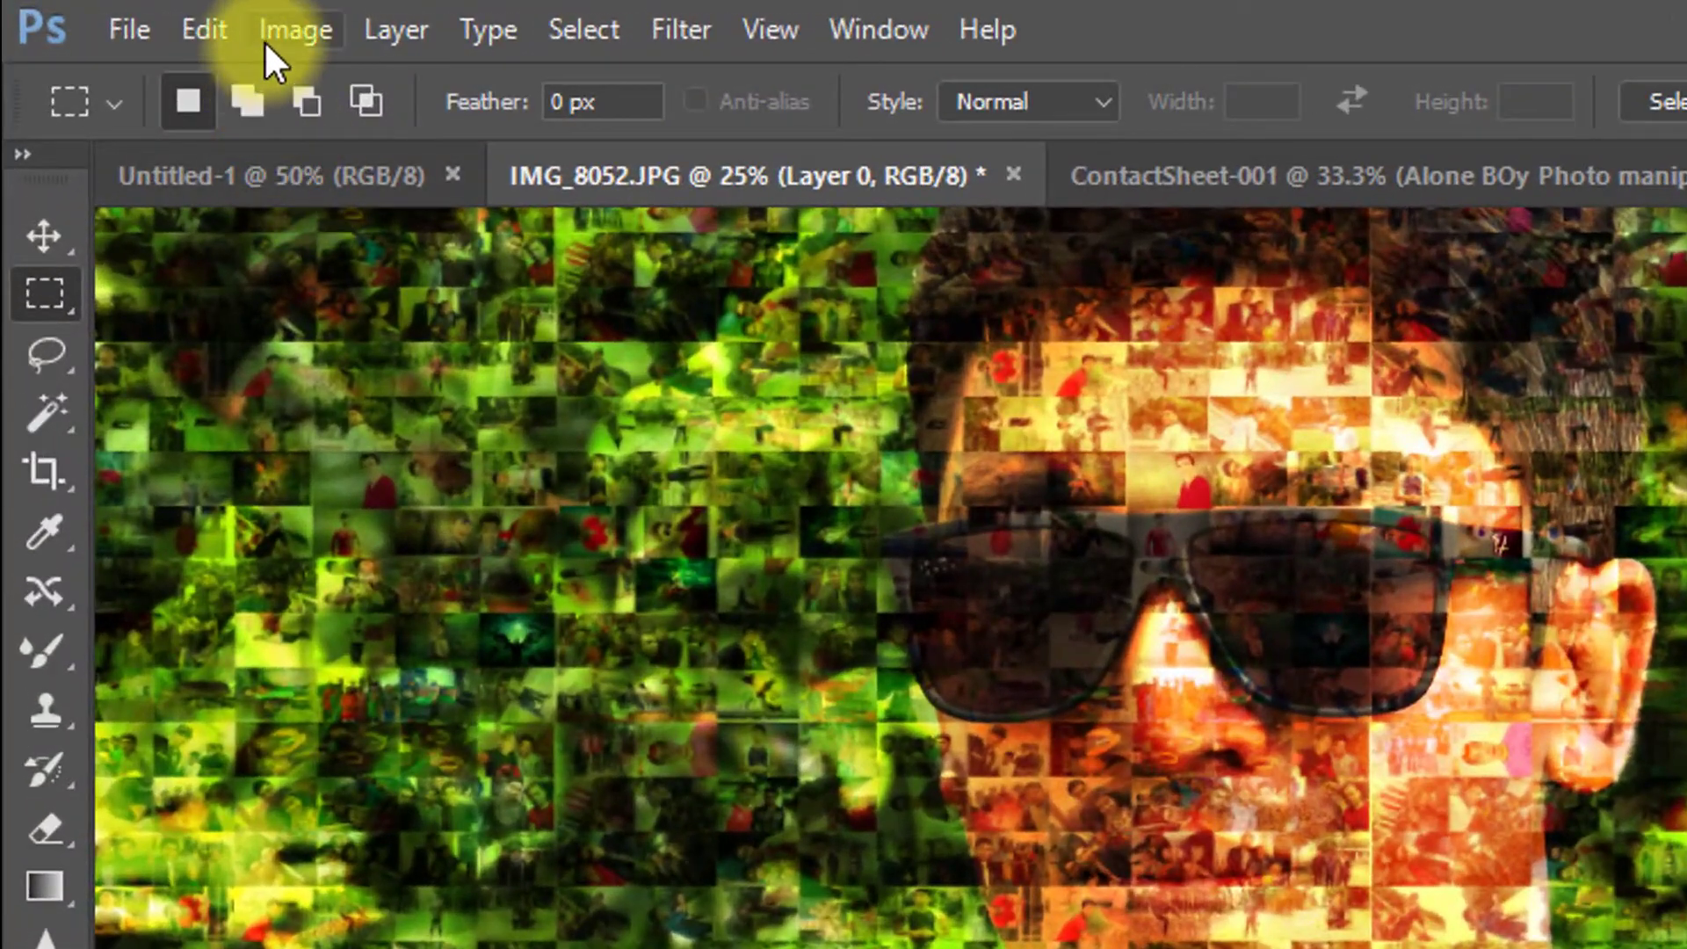
Open the Shadows/Highlights adjustment for Layer 0, previewing the default 35% shadow amount
{"action": "left_click", "coordinate": [265, 37]}
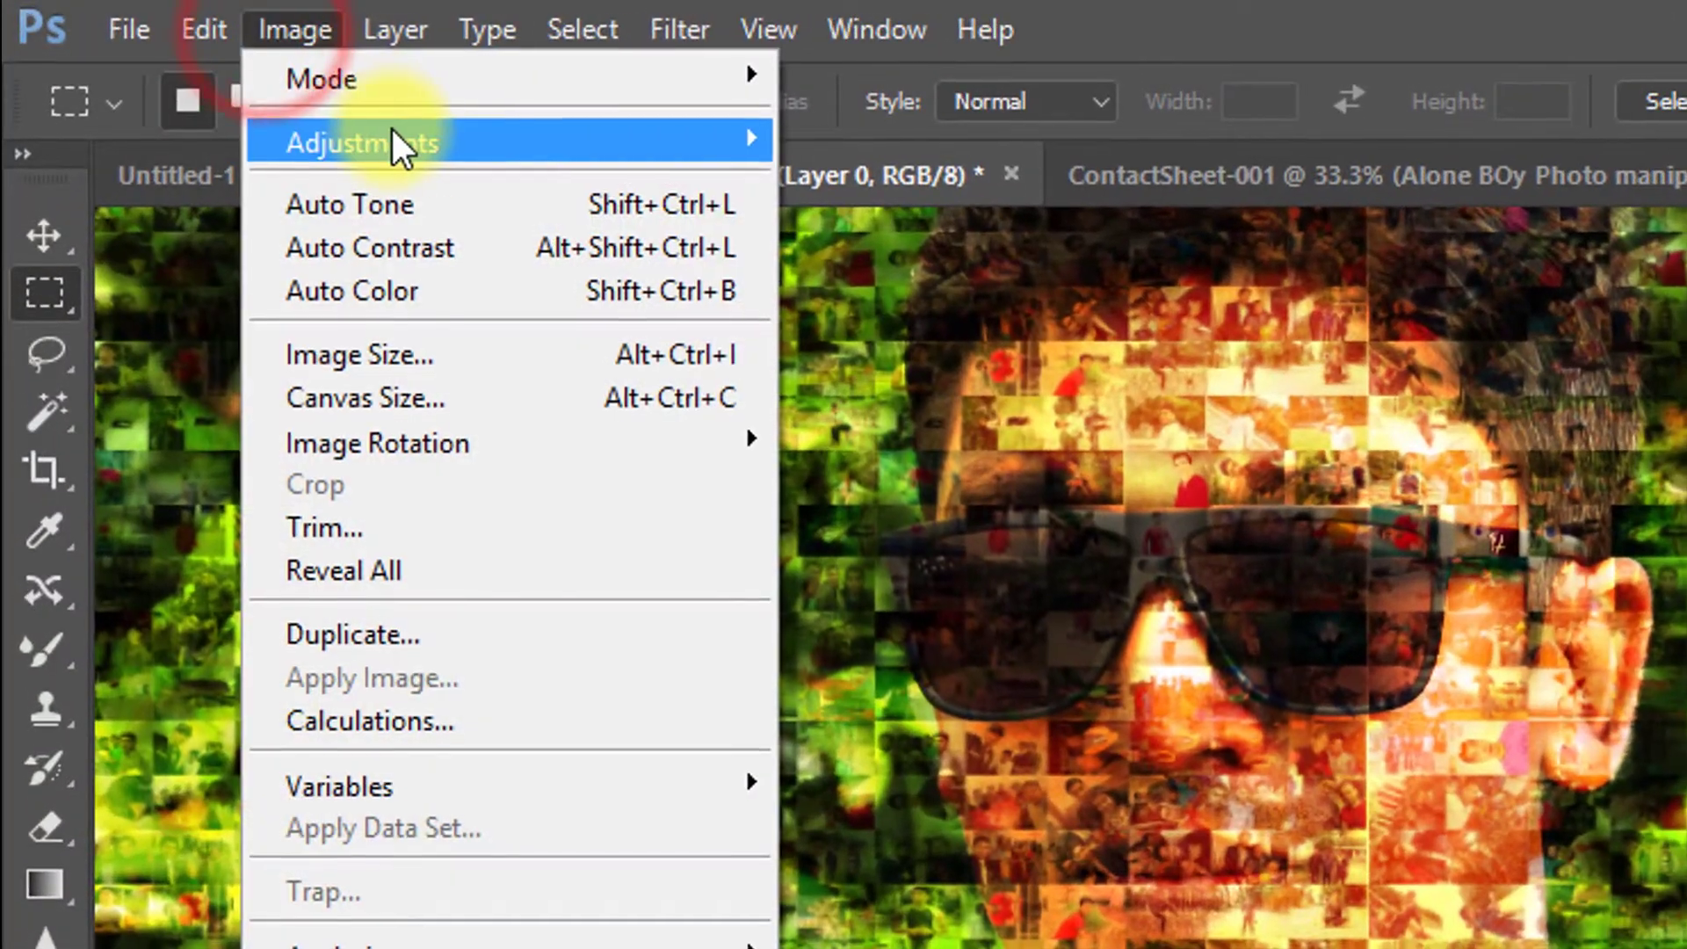
{"action": "mouse_move", "coordinate": [392, 132]}
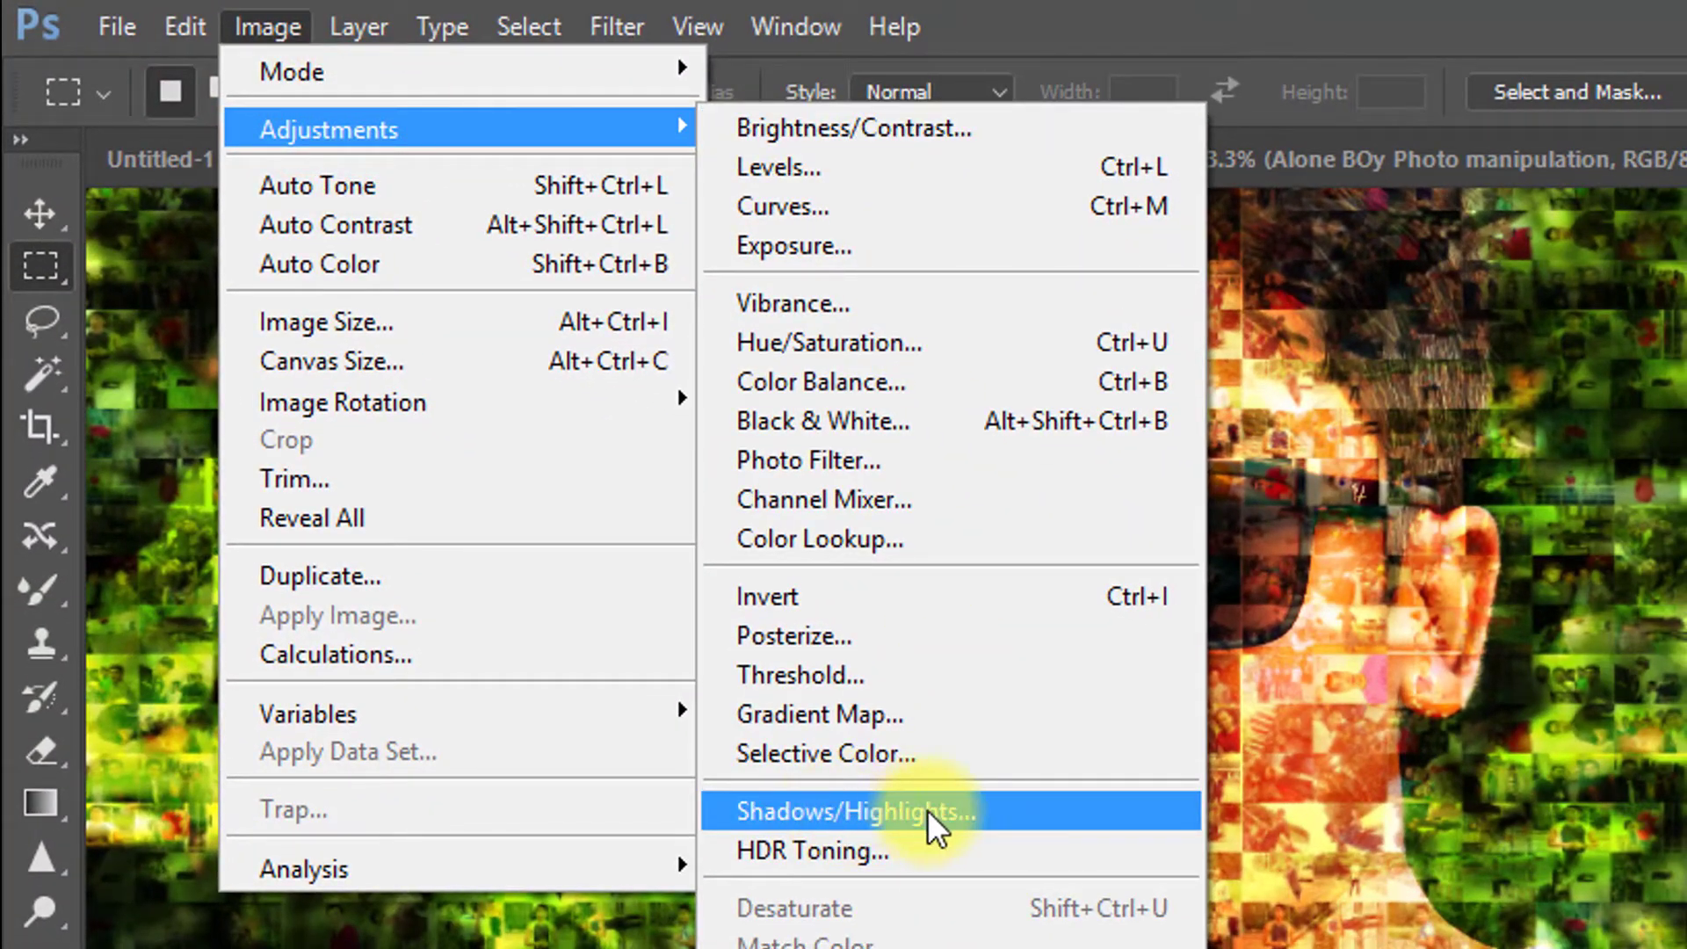
{"action": "left_click", "coordinate": [926, 809]}
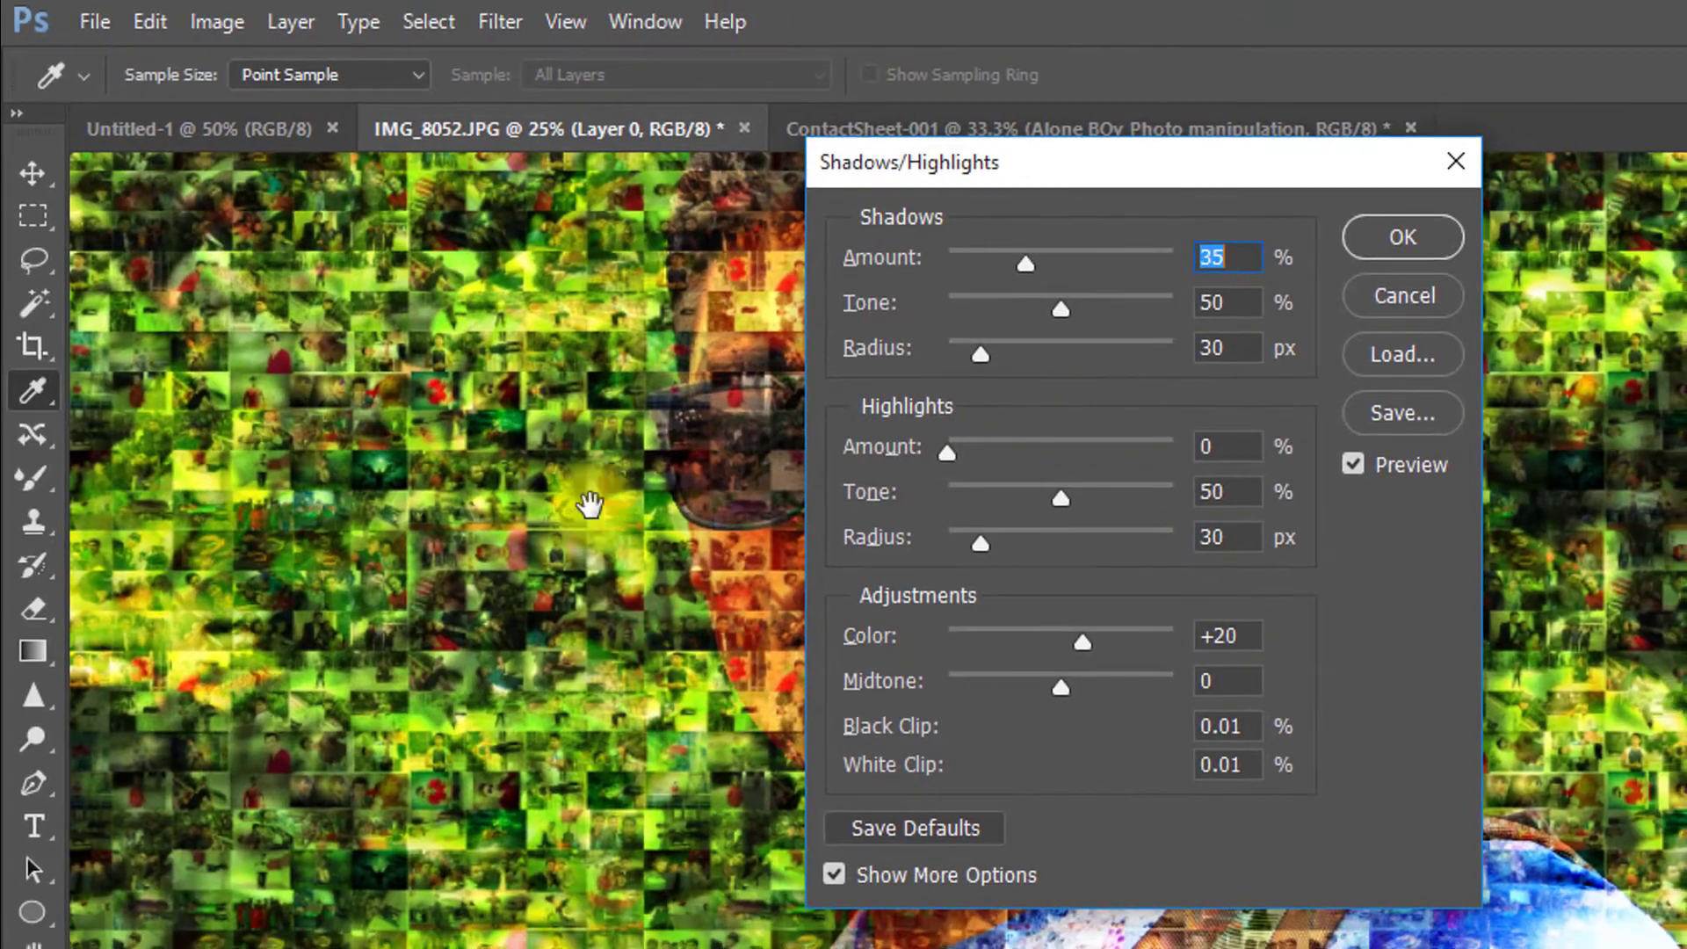
Move the dialog aside and zoom in on the face to judge the shadow preview
{"action": "left_click", "coordinate": [729, 627], "text": "alt"}
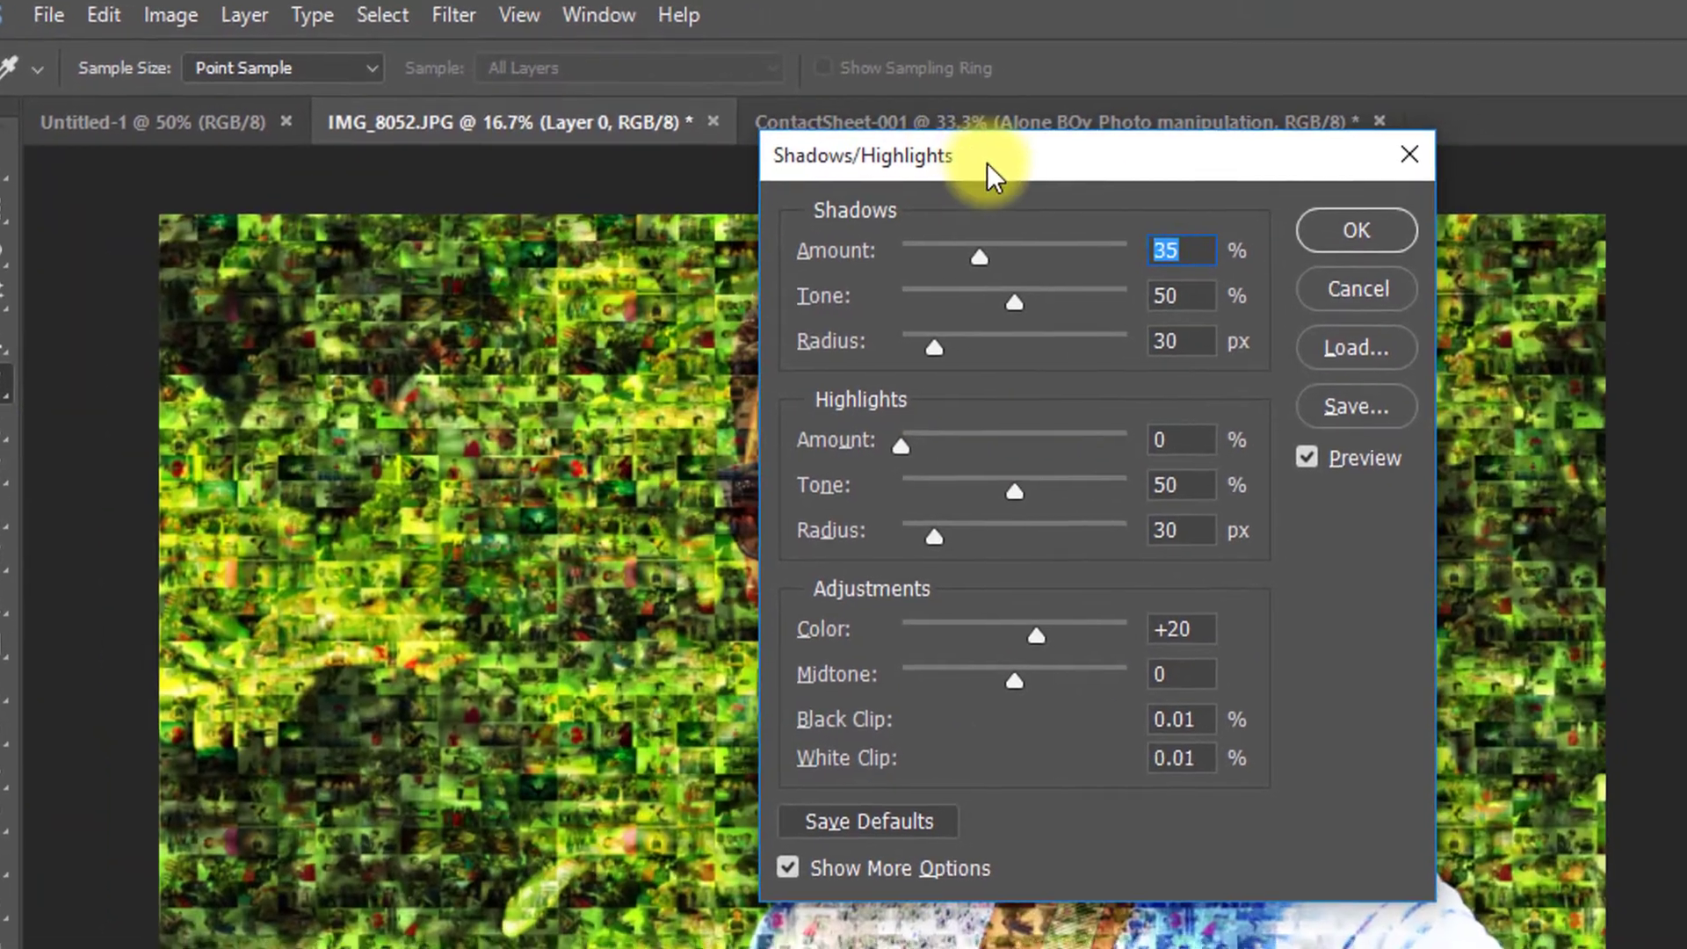
{"action": "left_click_drag", "start_coordinate": [1035, 167], "coordinate": [1469, 227]}
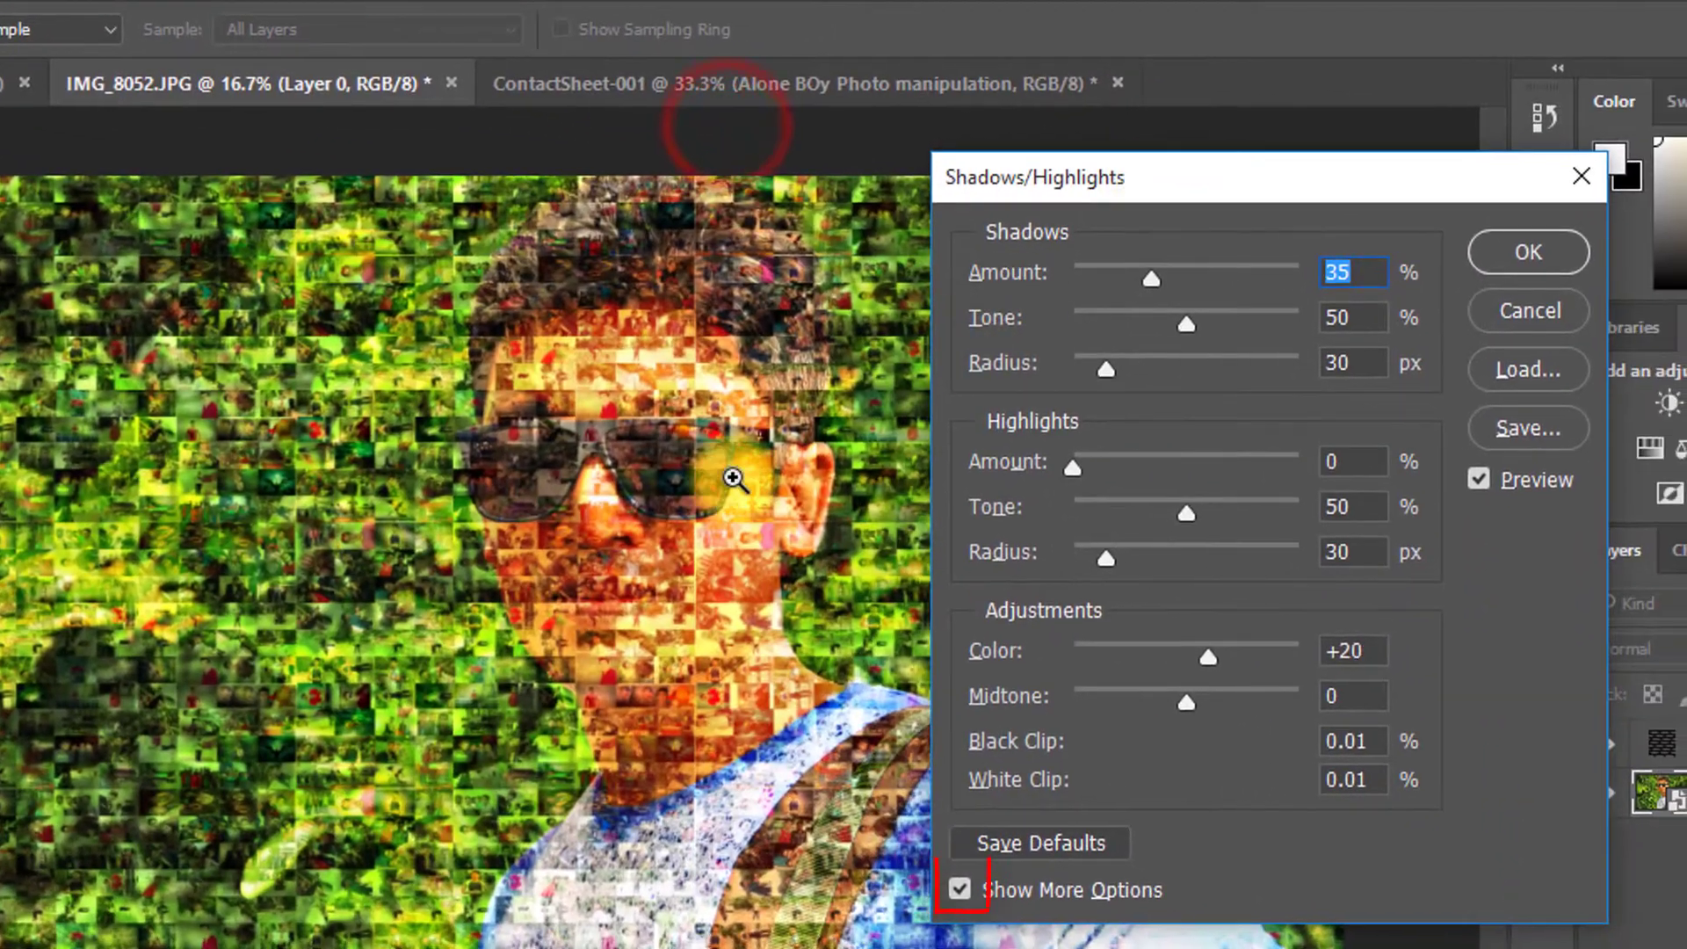
{"action": "left_click", "coordinate": [734, 479]}
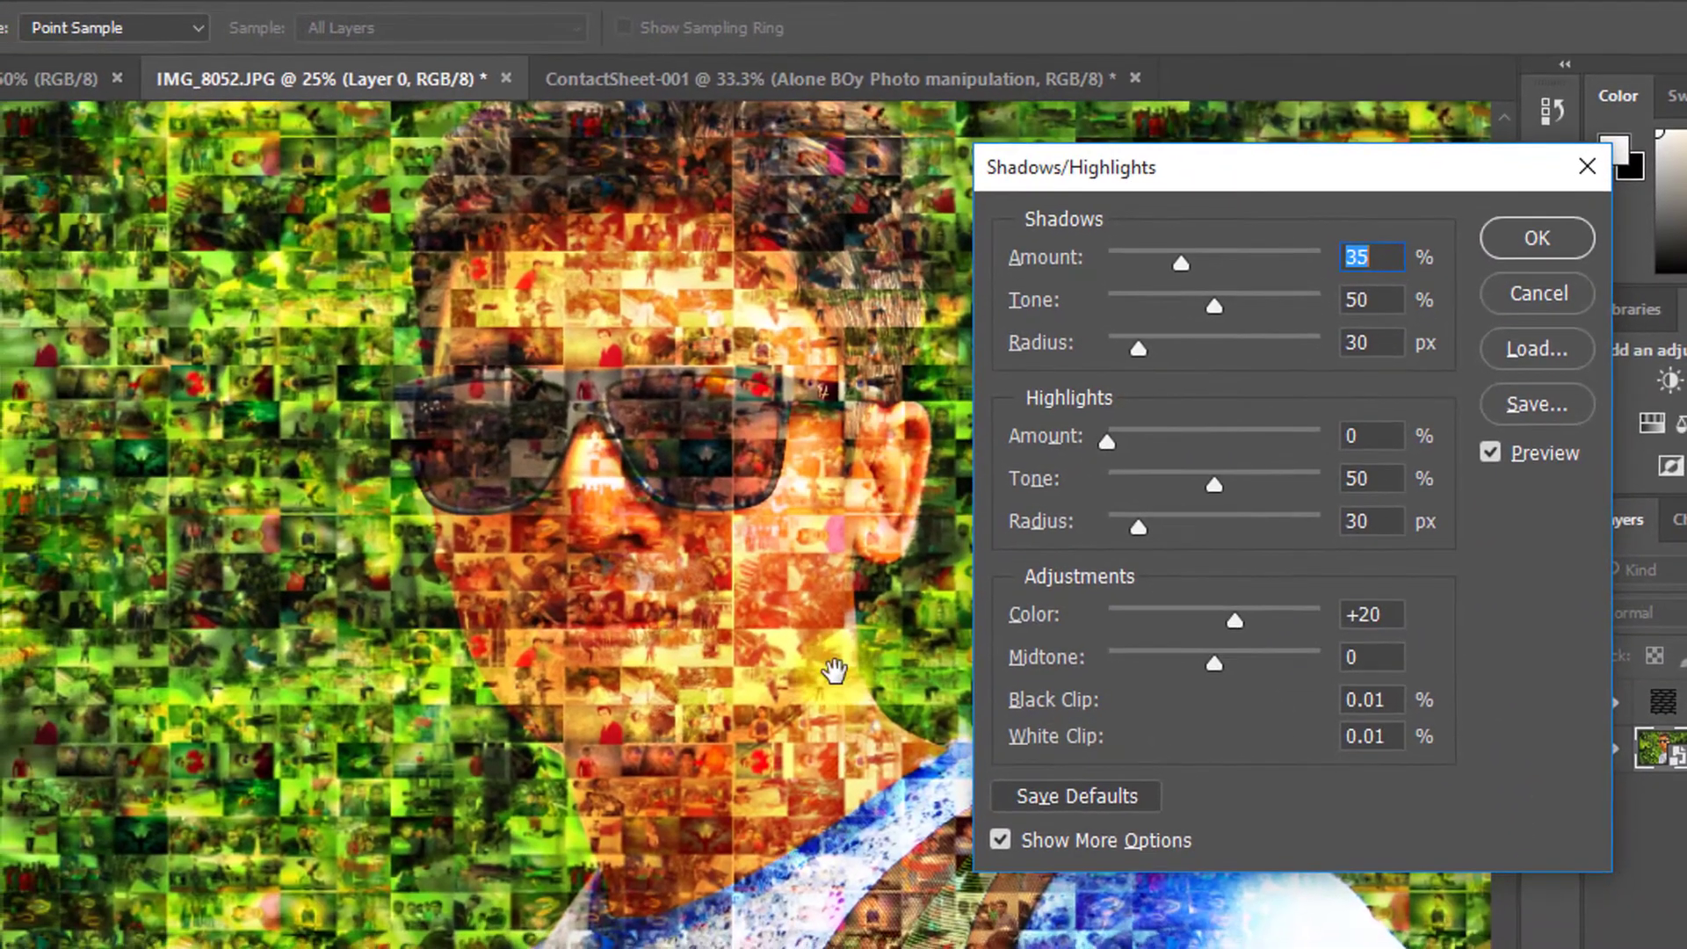
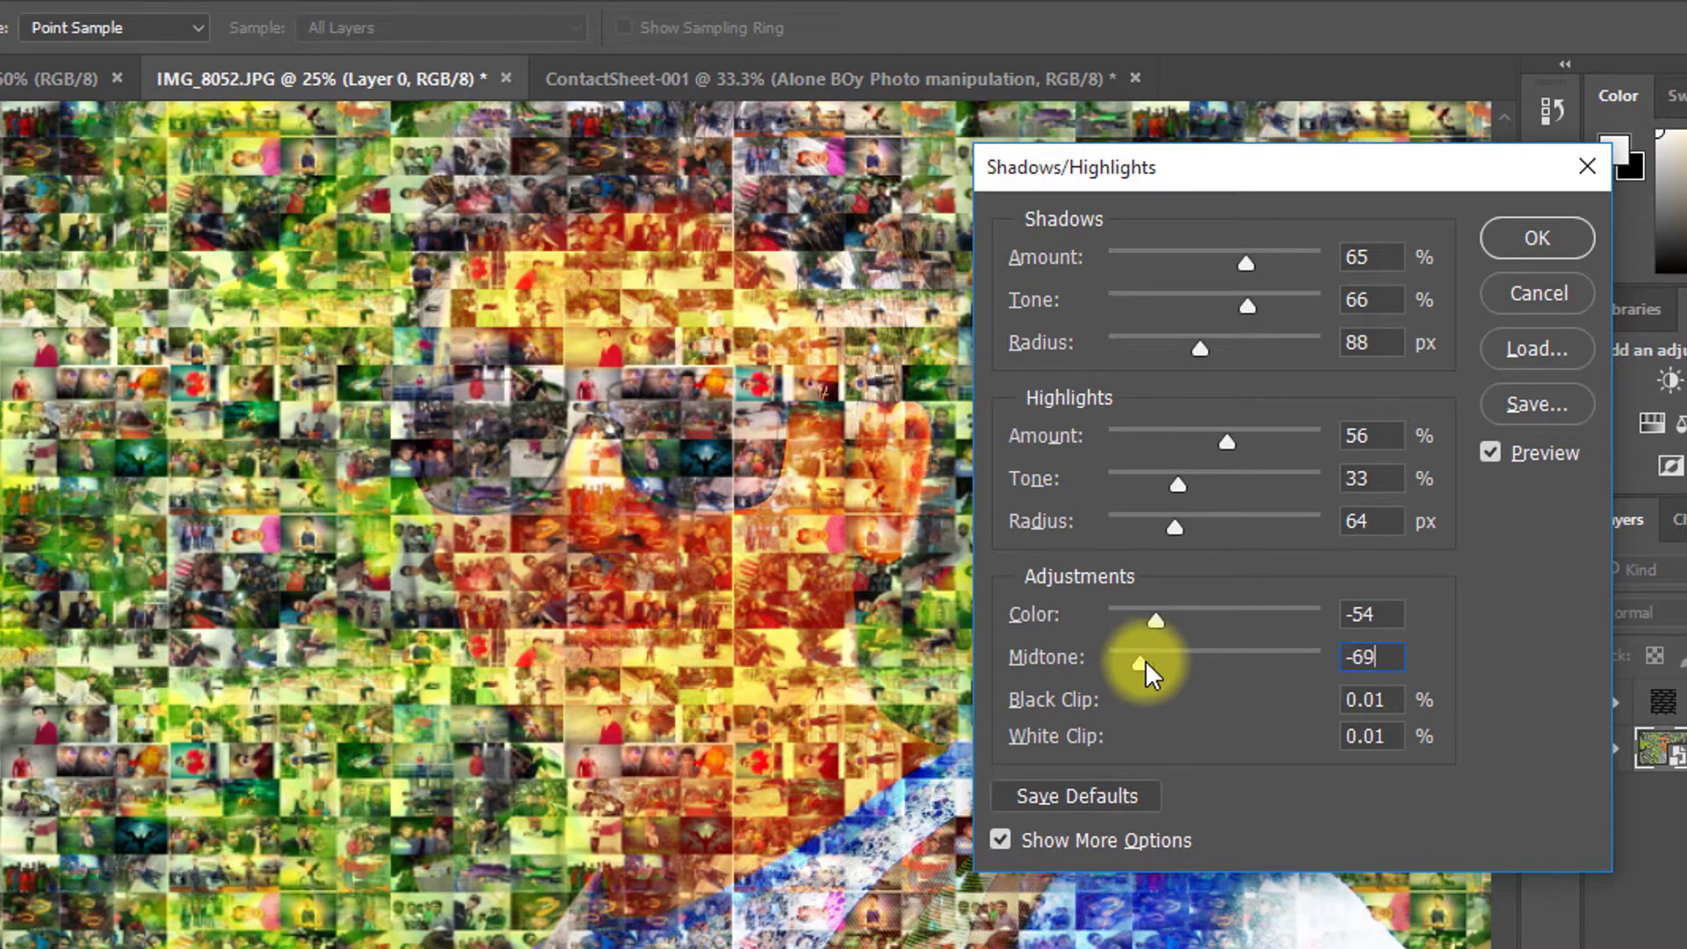
Lower the highlights, set Color -60 and Midtone -29, and apply Shadows/Highlights to Layer 0
{"action": "left_click", "coordinate": [448, 576], "text": "alt"}
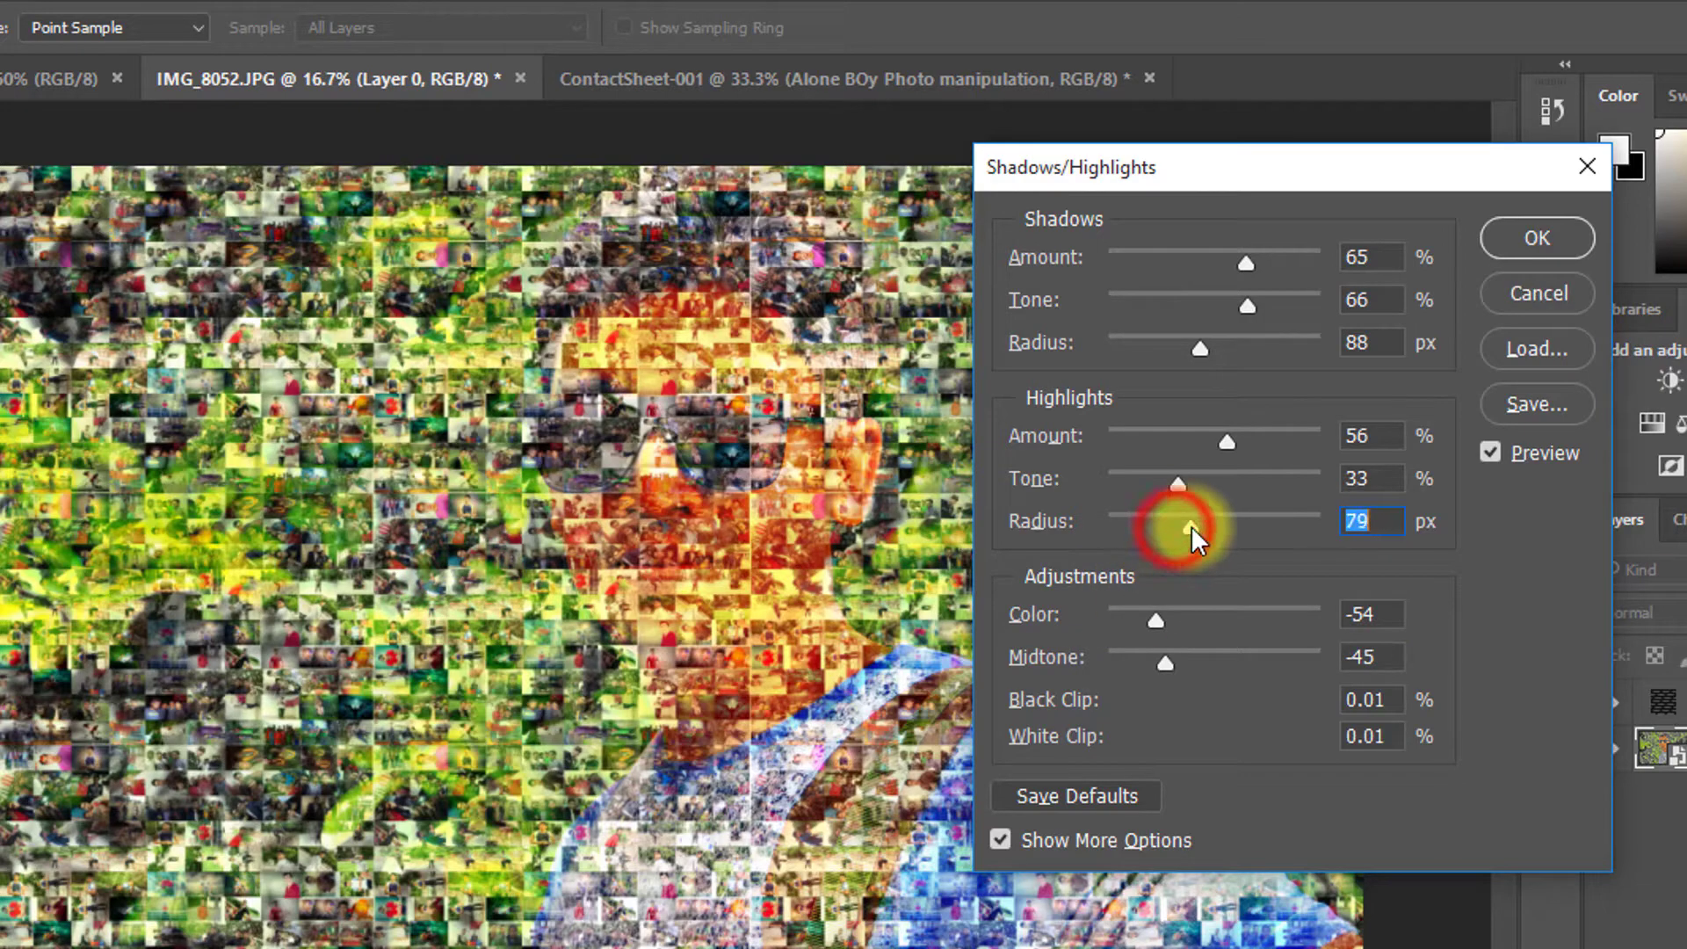
{"action": "left_click_drag", "start_coordinate": [1190, 526], "coordinate": [1221, 455]}
{"action": "left_click_drag", "start_coordinate": [1158, 618], "coordinate": [1183, 652]}
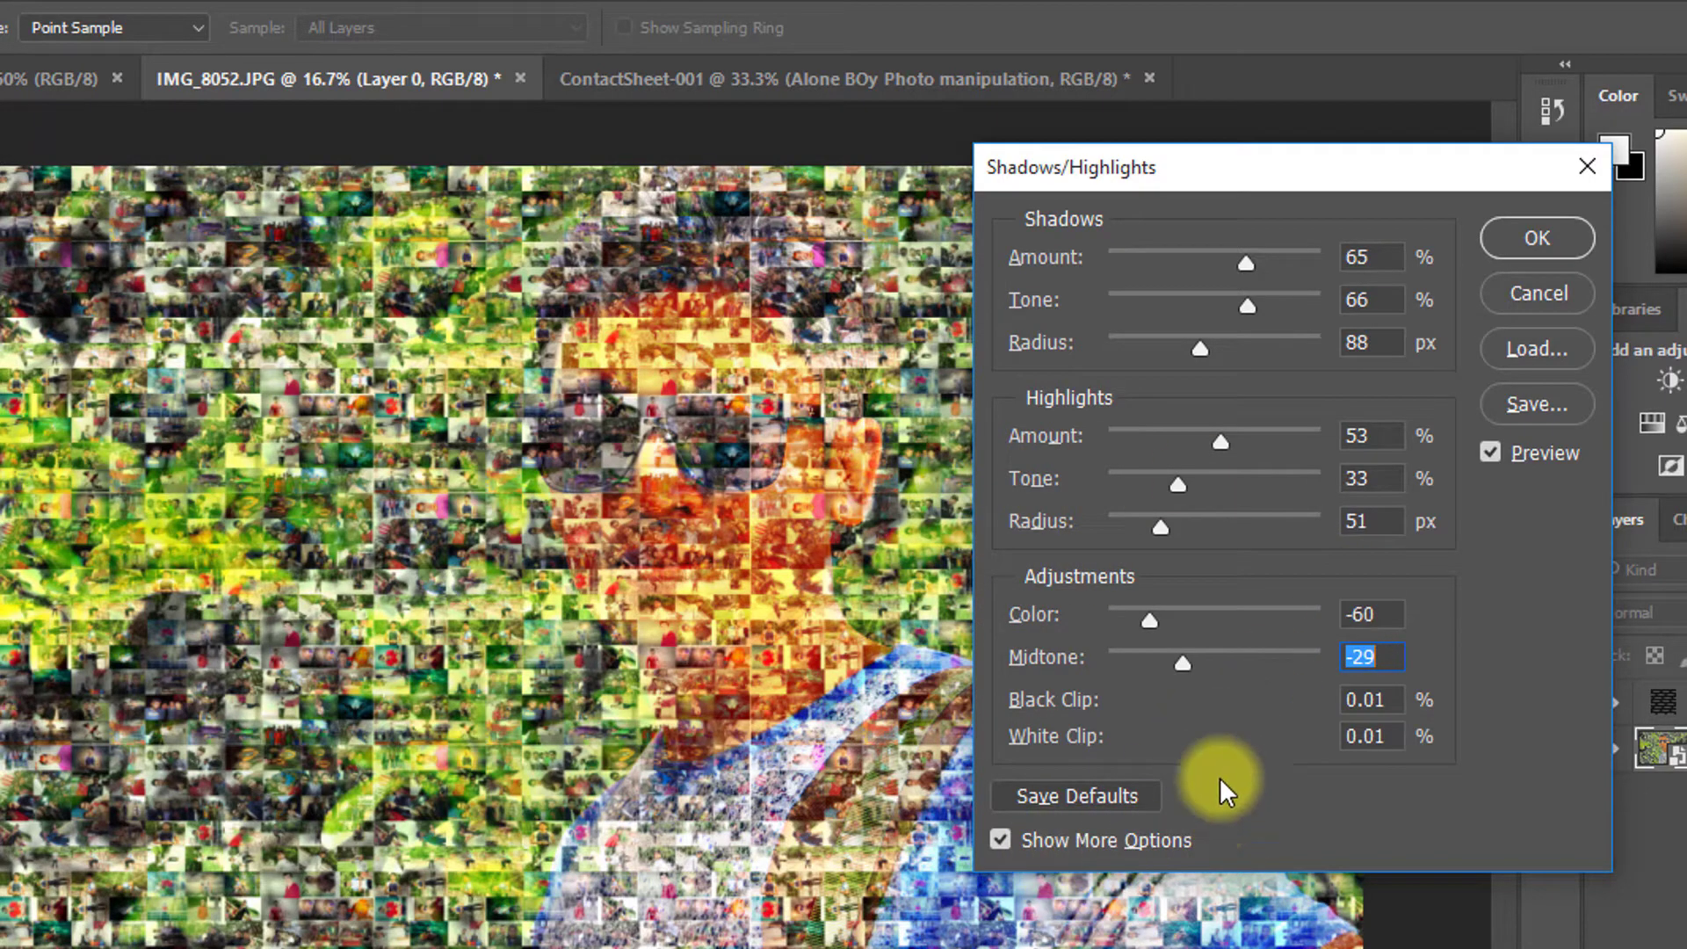
{"action": "left_click", "coordinate": [1521, 240]}
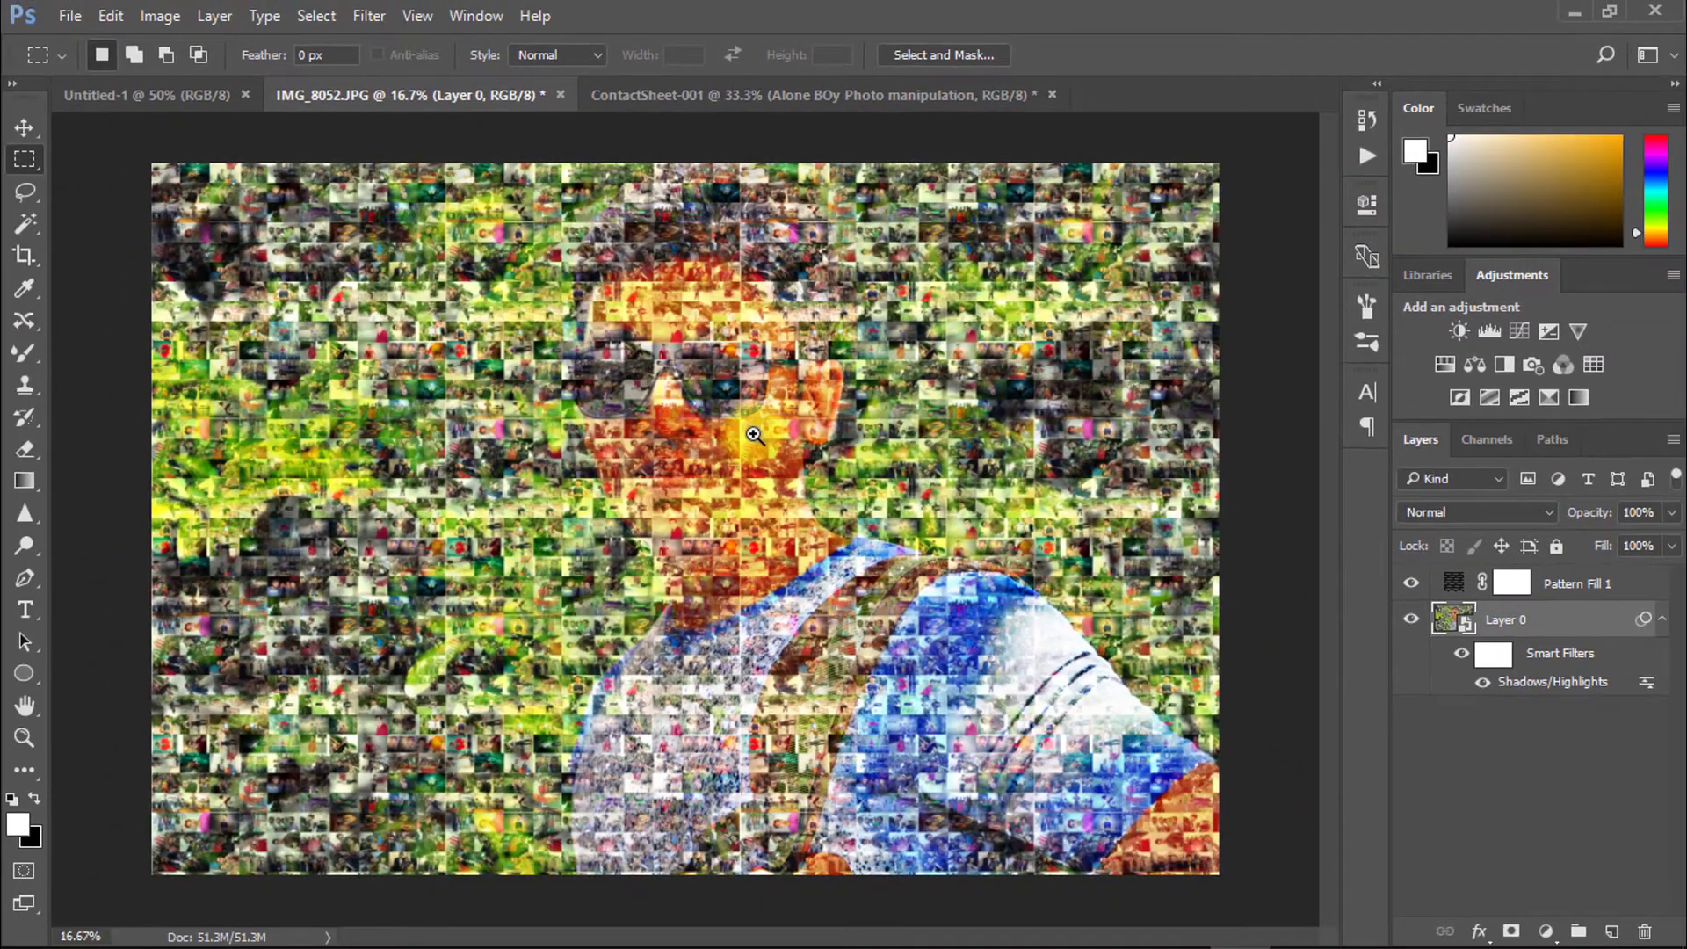
{"action": "left_click", "coordinate": [753, 434]}
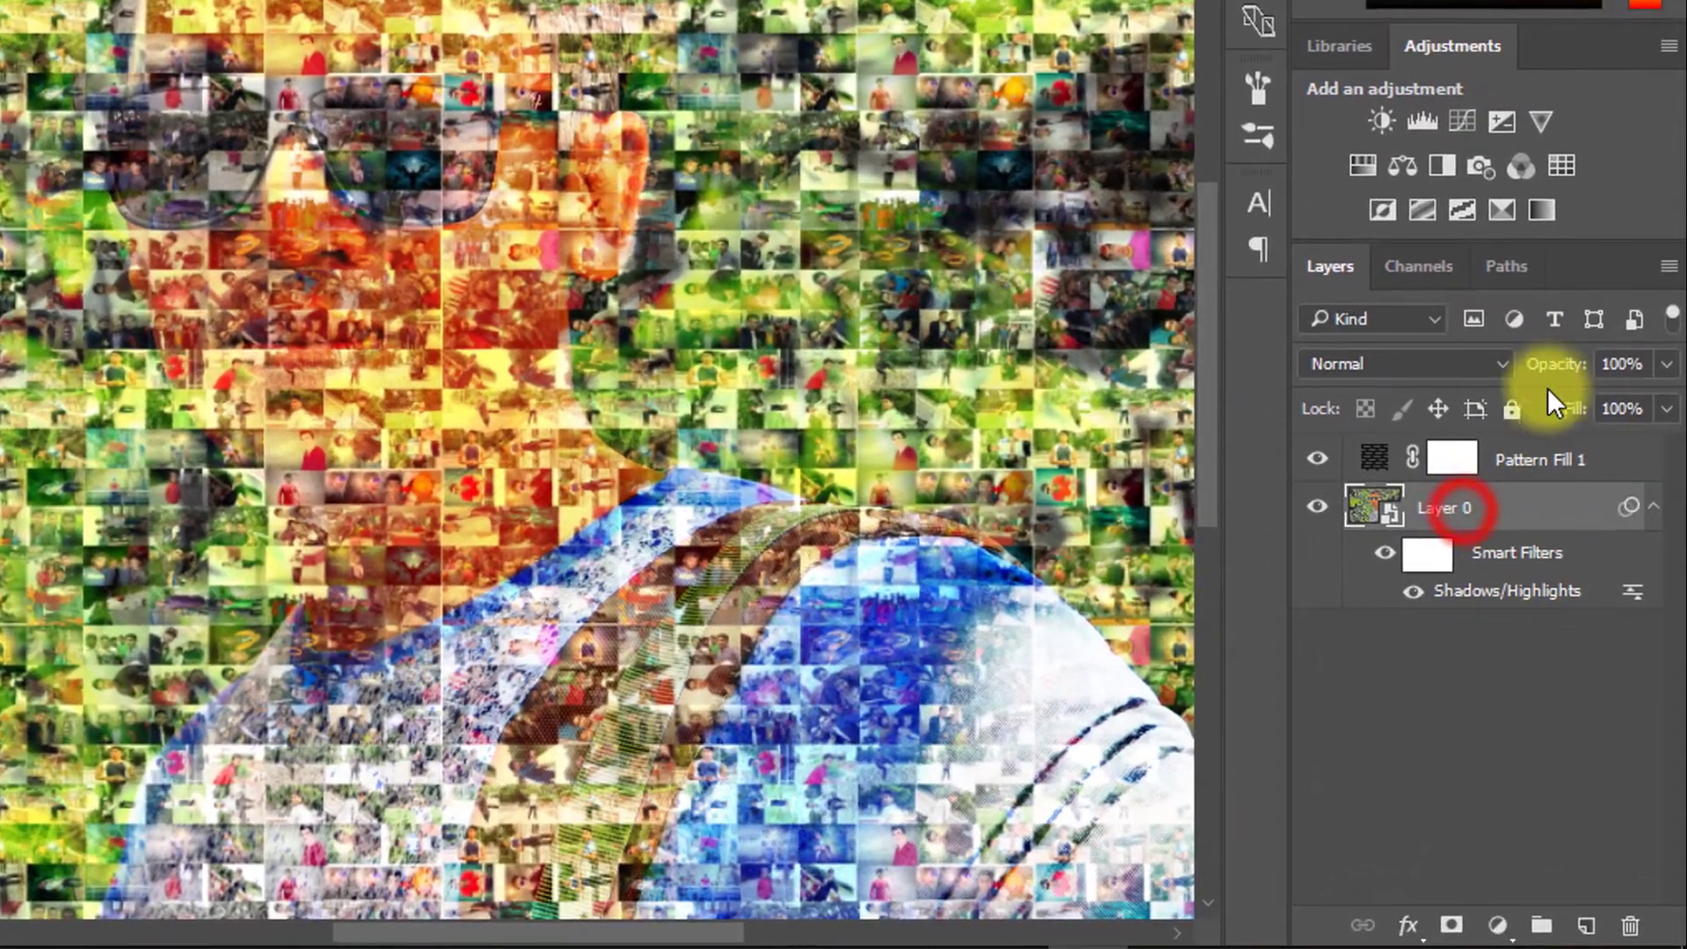
{"action": "mouse_move", "coordinate": [1549, 365]}
{"action": "left_mouse_down"}
{"action": "mouse_move", "coordinate": [1514, 365]}
{"action": "mouse_move", "coordinate": [1564, 365]}
{"action": "mouse_move", "coordinate": [1551, 372]}
{"action": "left_mouse_up"}
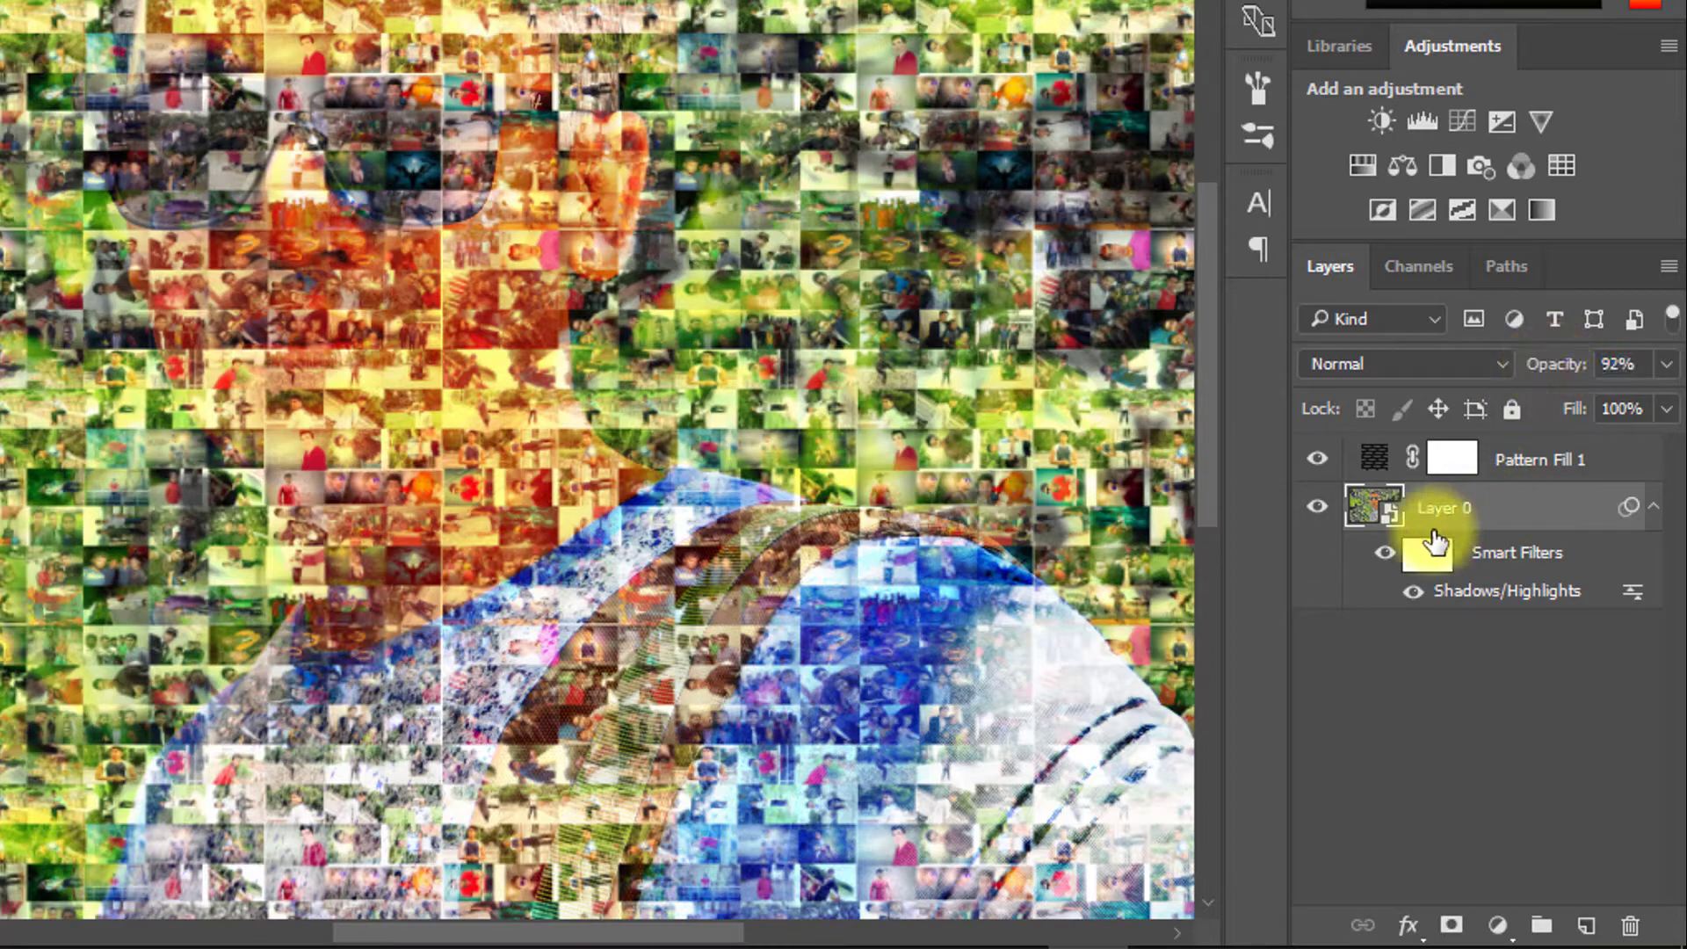
{"action": "left_click", "coordinate": [1370, 458]}
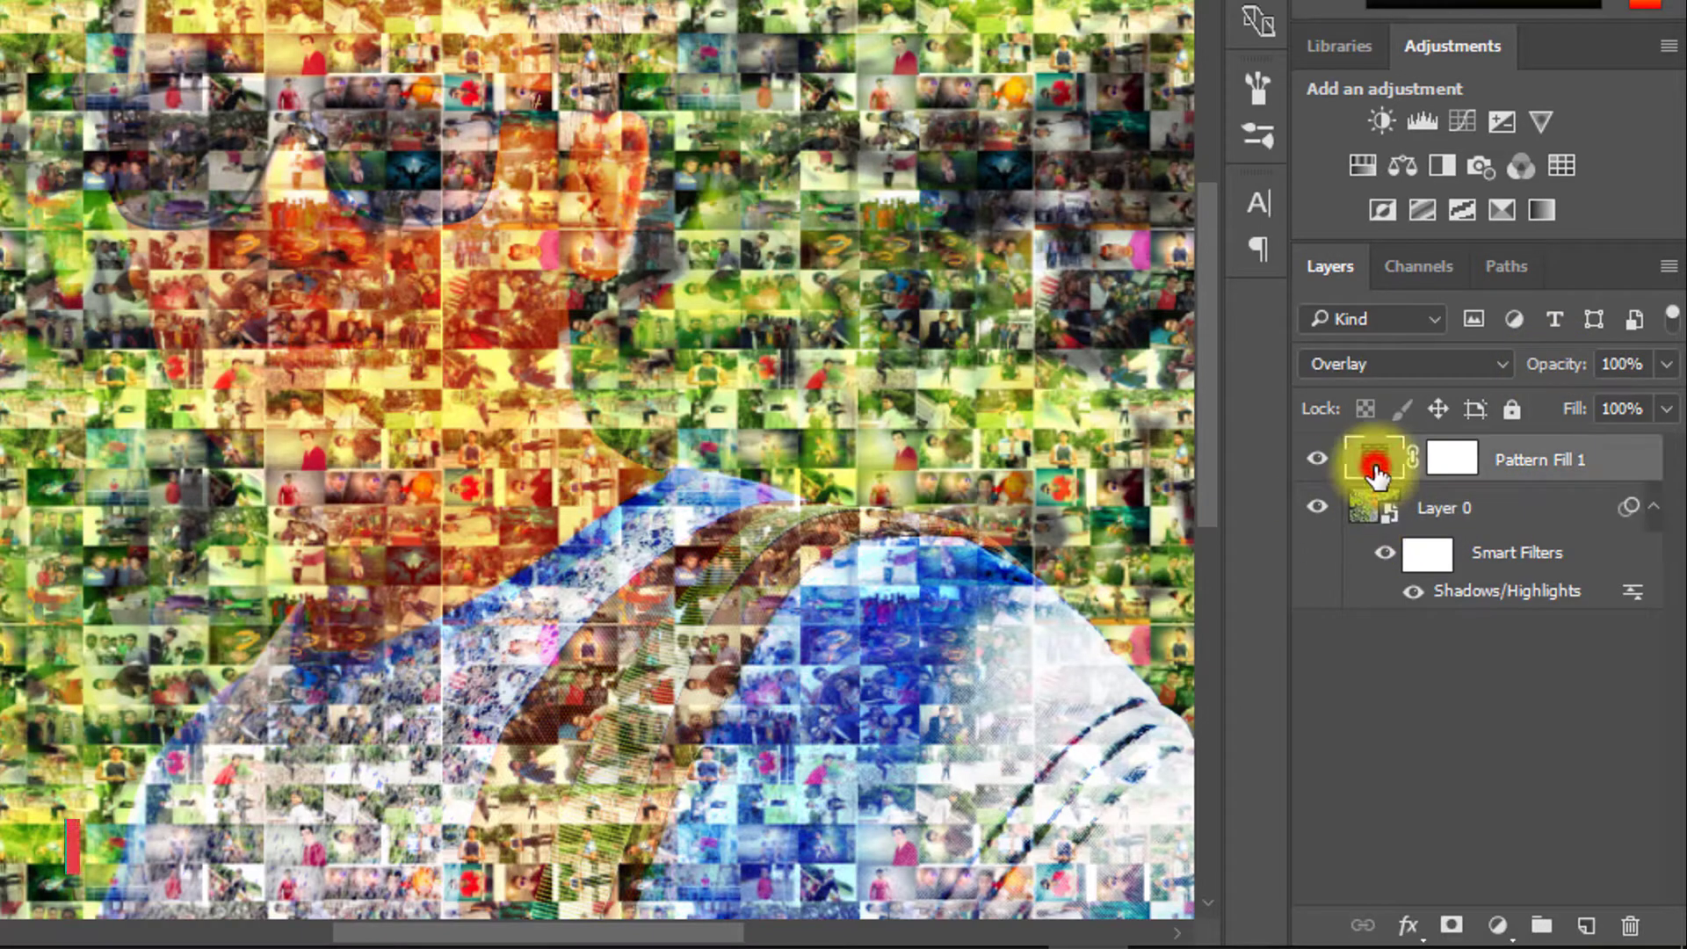
{"action": "double_click", "coordinate": [1371, 458]}
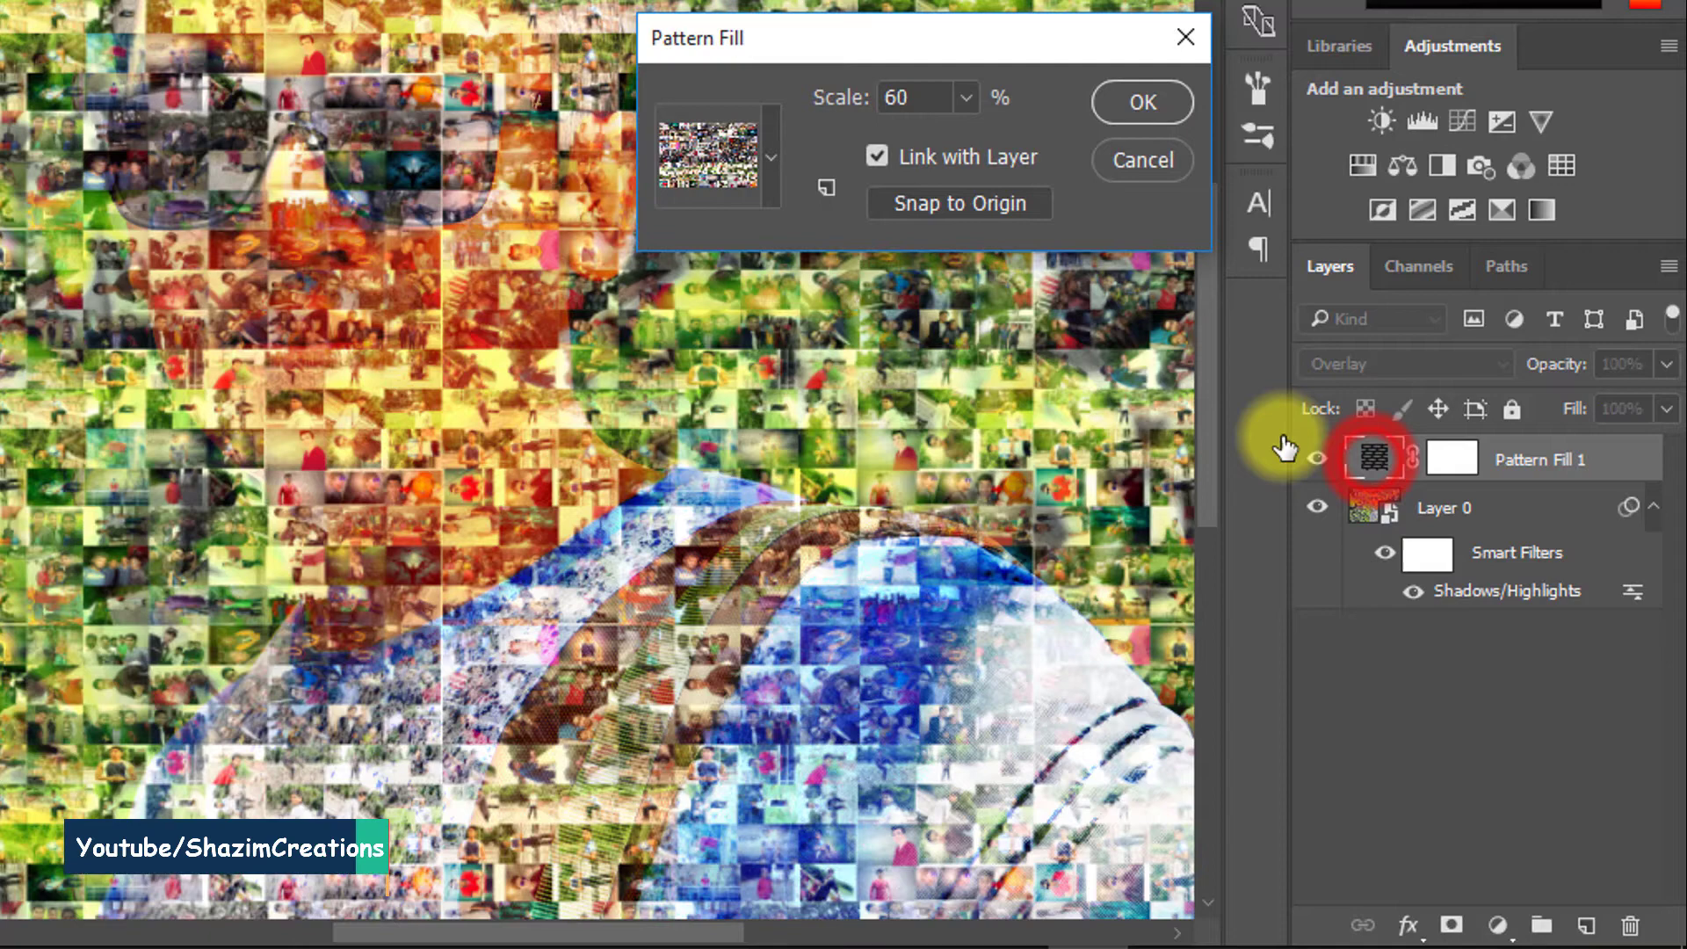
{"action": "double_click", "coordinate": [916, 99]}
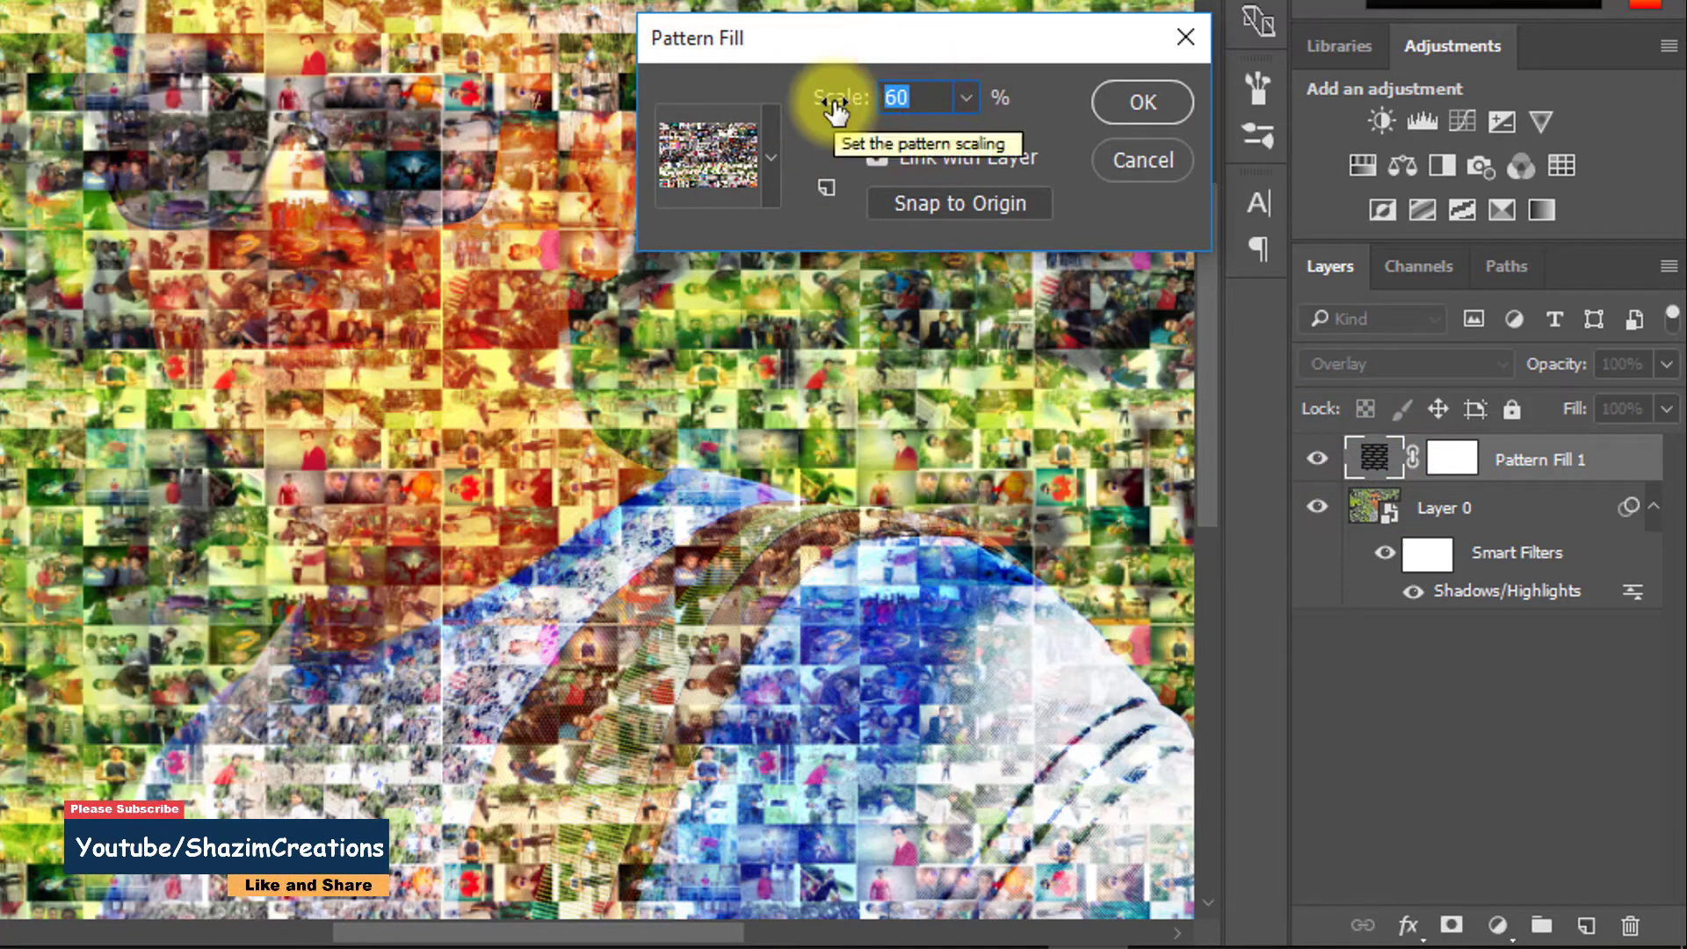
{"action": "type", "text": "70"}
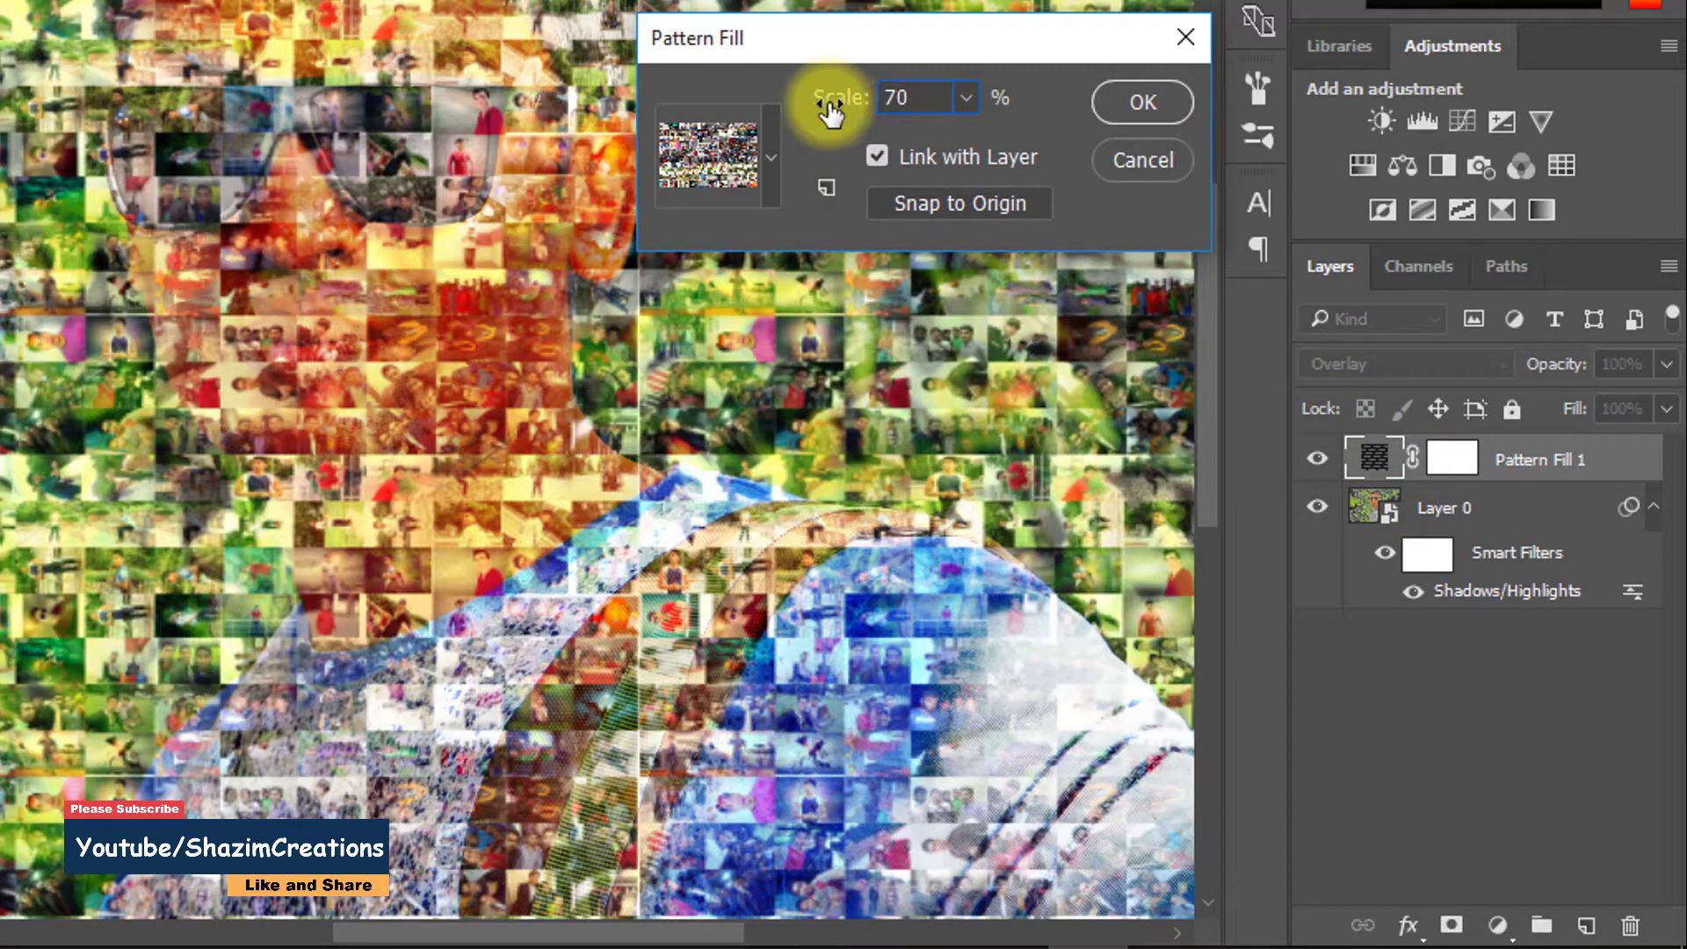
{"action": "double_click", "coordinate": [914, 97]}
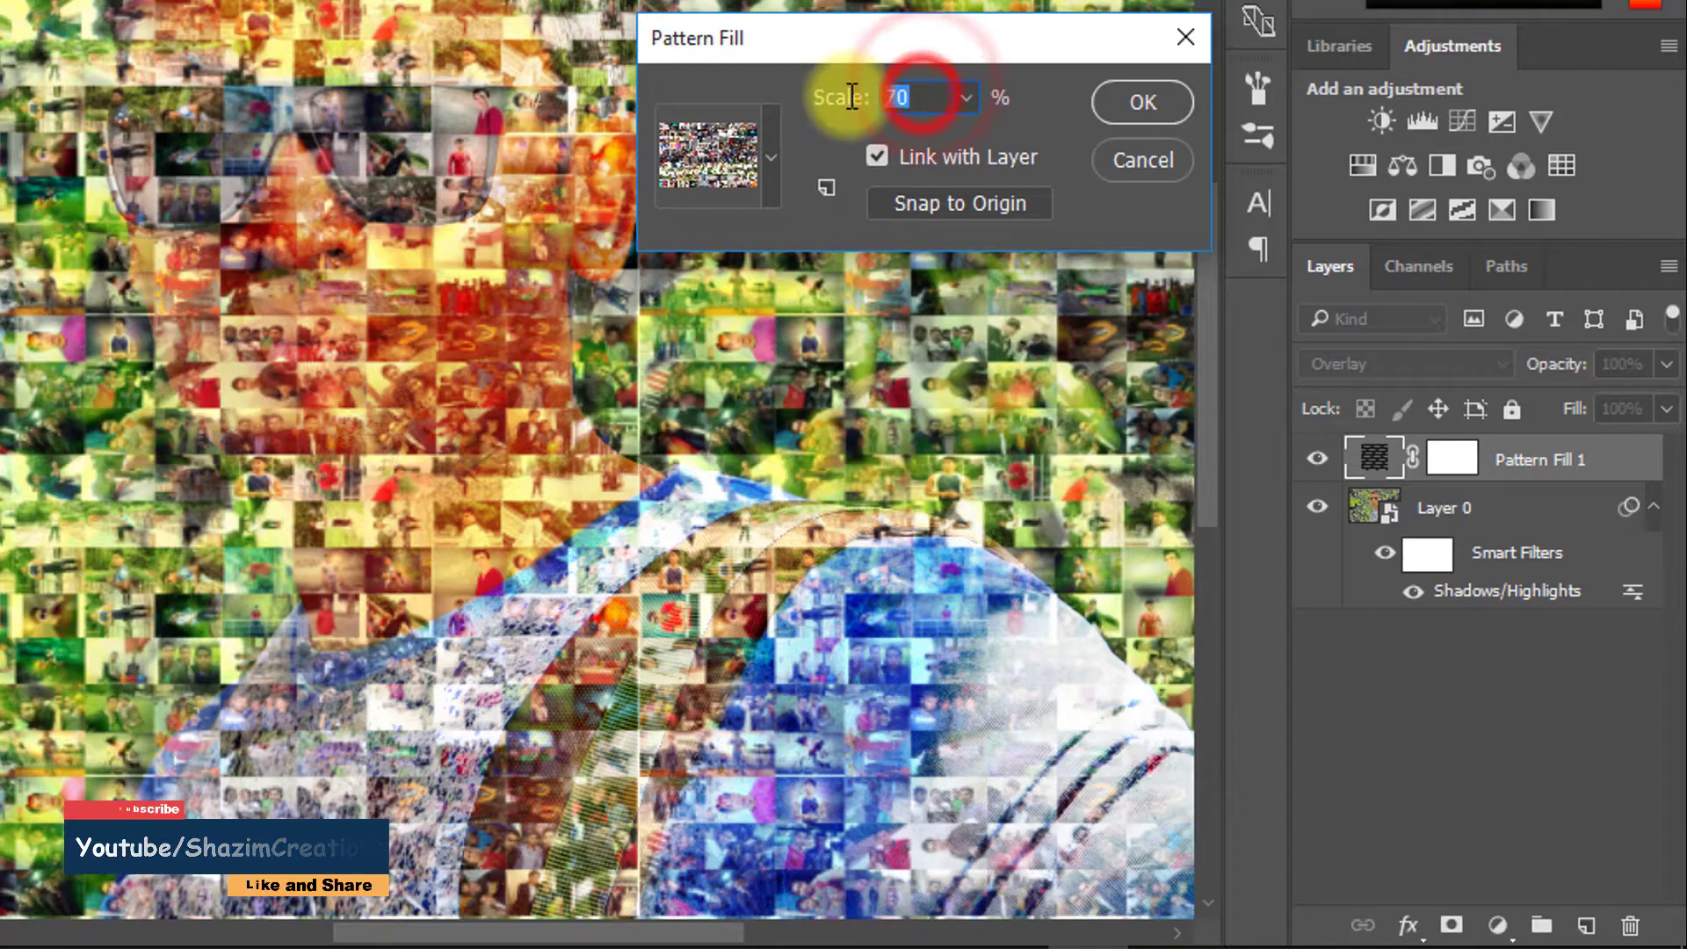
{"action": "type", "text": "40"}
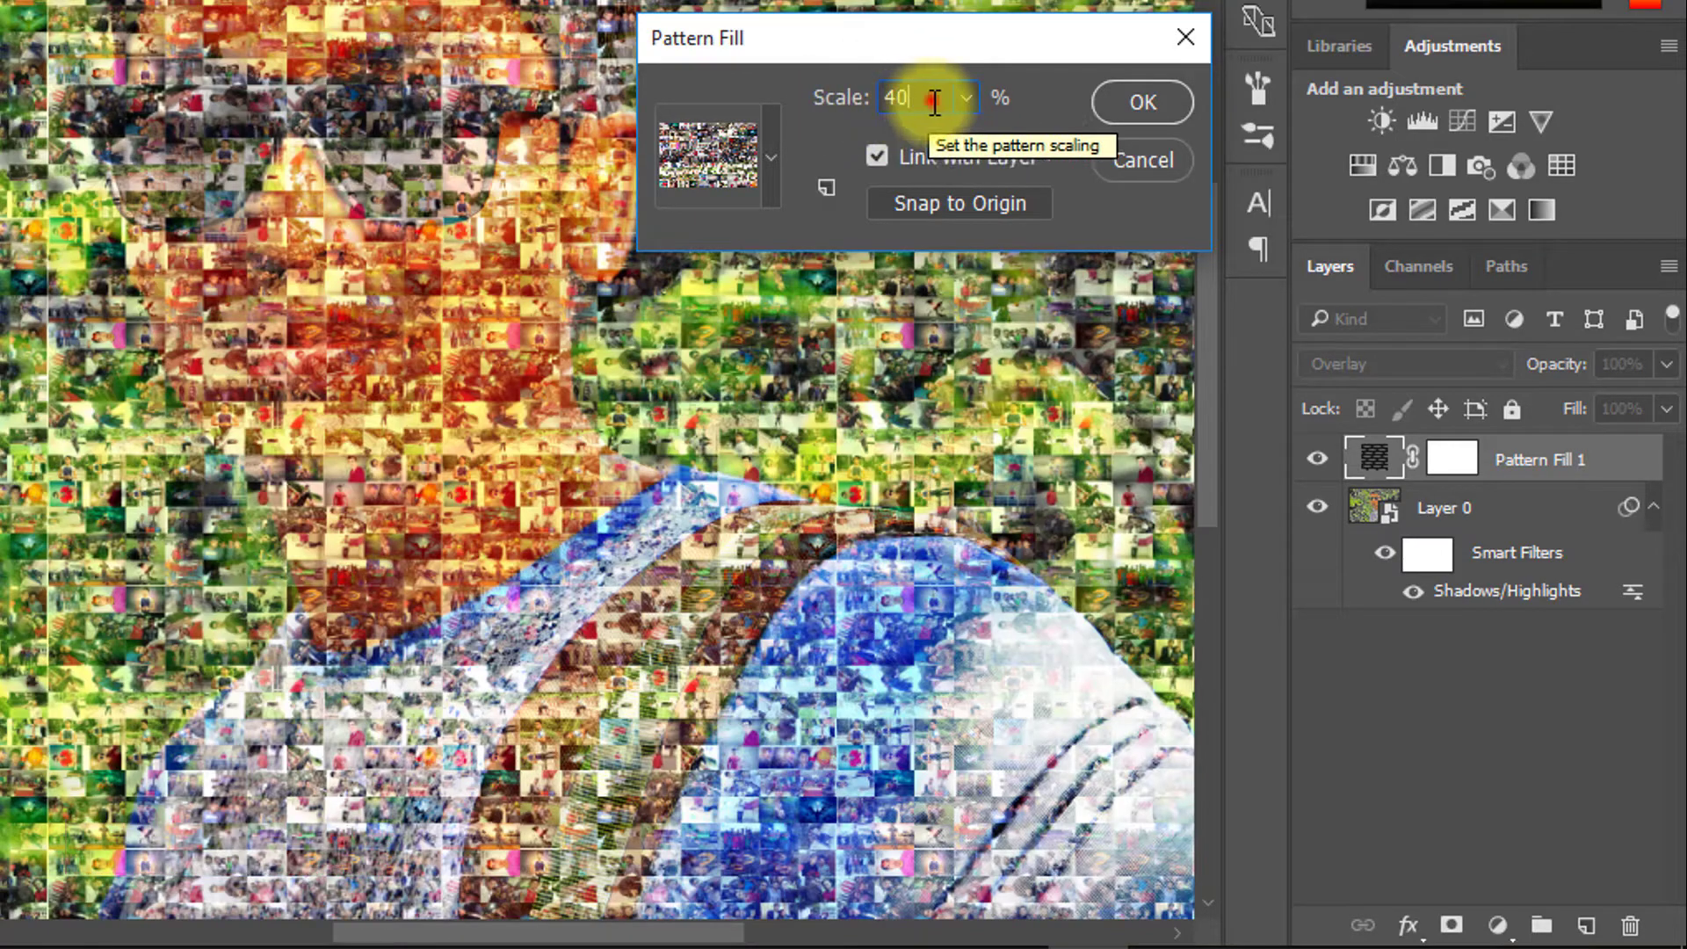
{"action": "double_click", "coordinate": [932, 99]}
{"action": "type", "text": "50"}
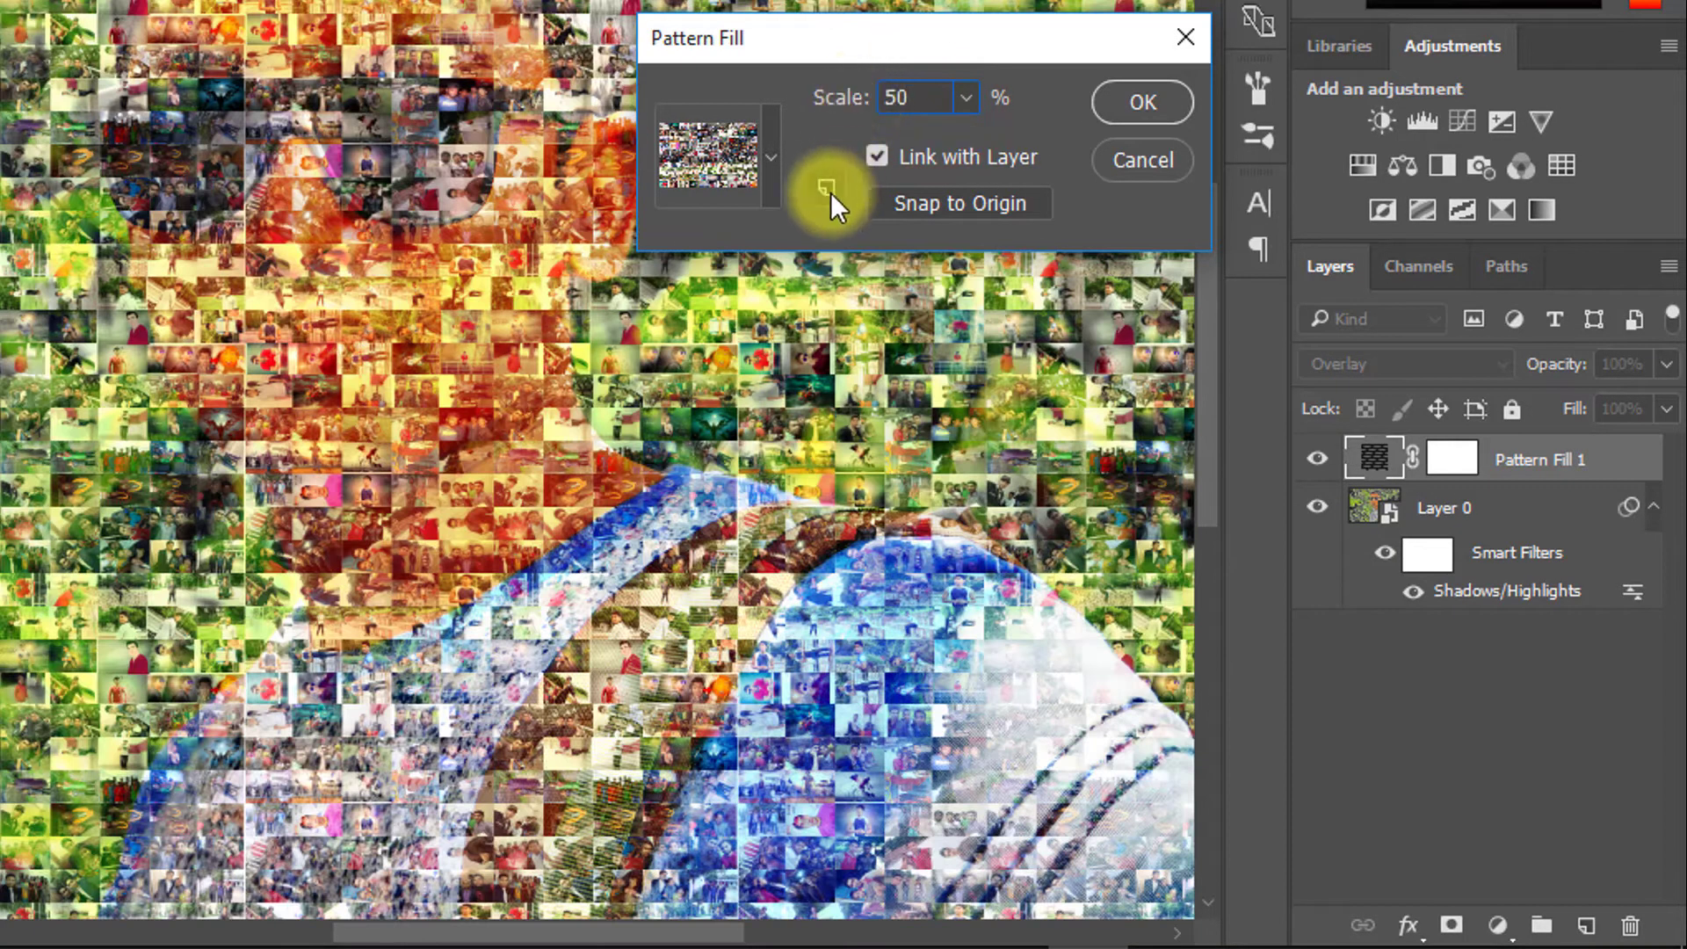
{"action": "double_click", "coordinate": [919, 92]}
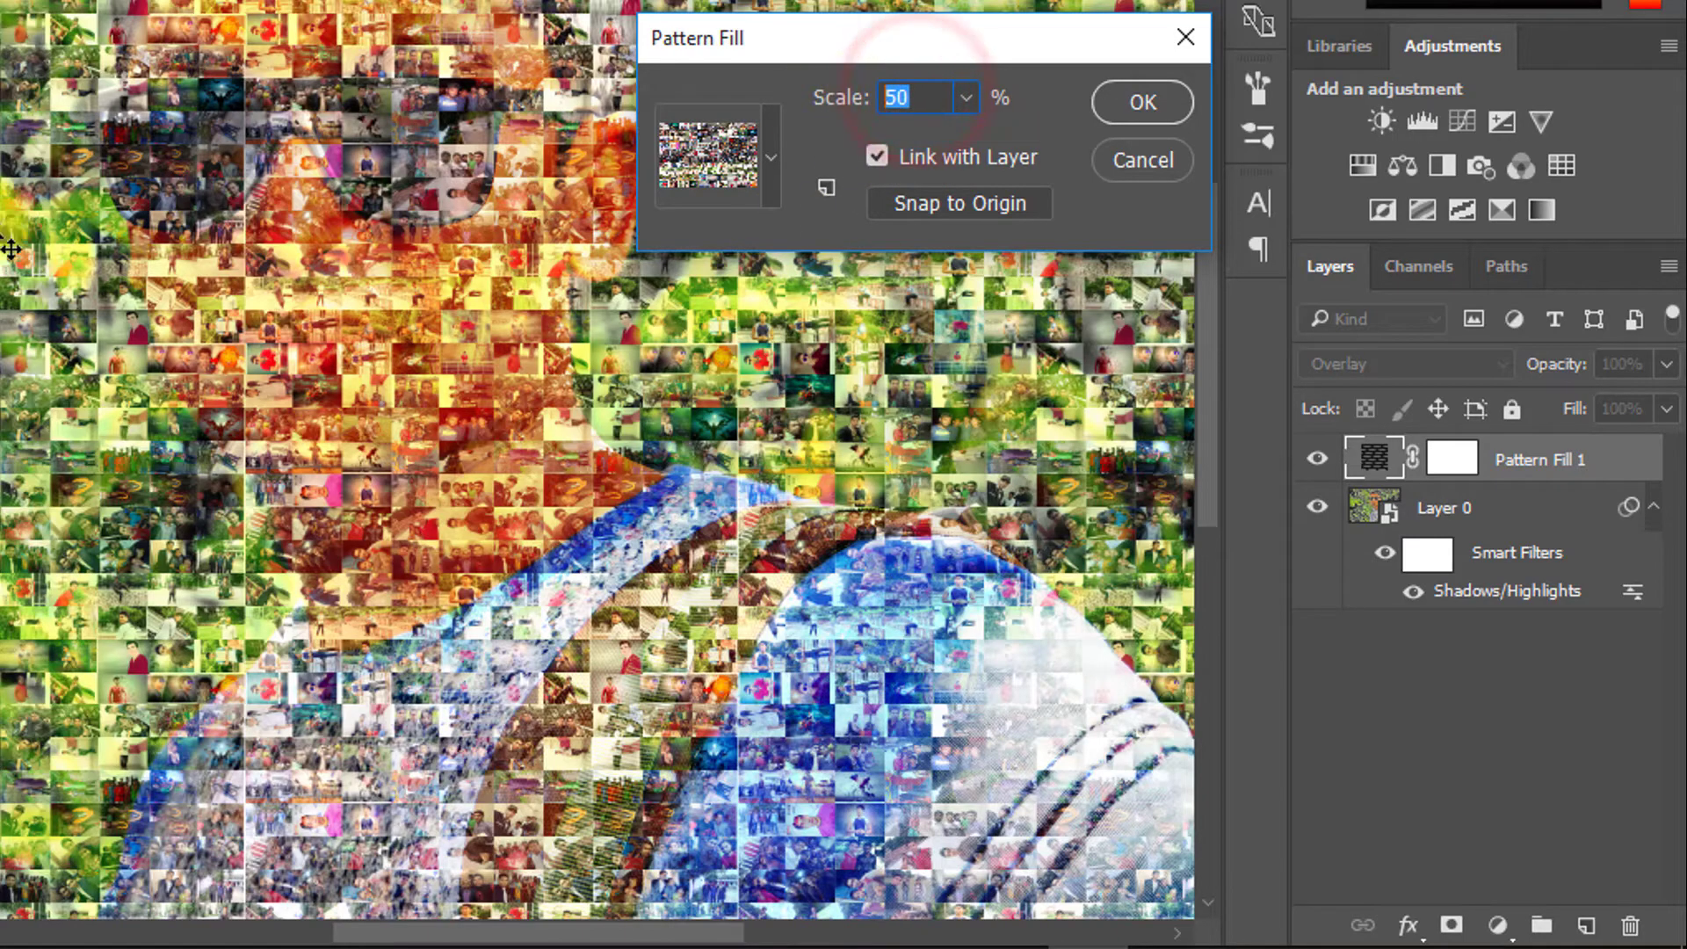
{"action": "scroll", "coordinate": [161, 279], "scroll_direction": "down", "scroll_amount": 3}
{"action": "left_click", "coordinate": [331, 231]}
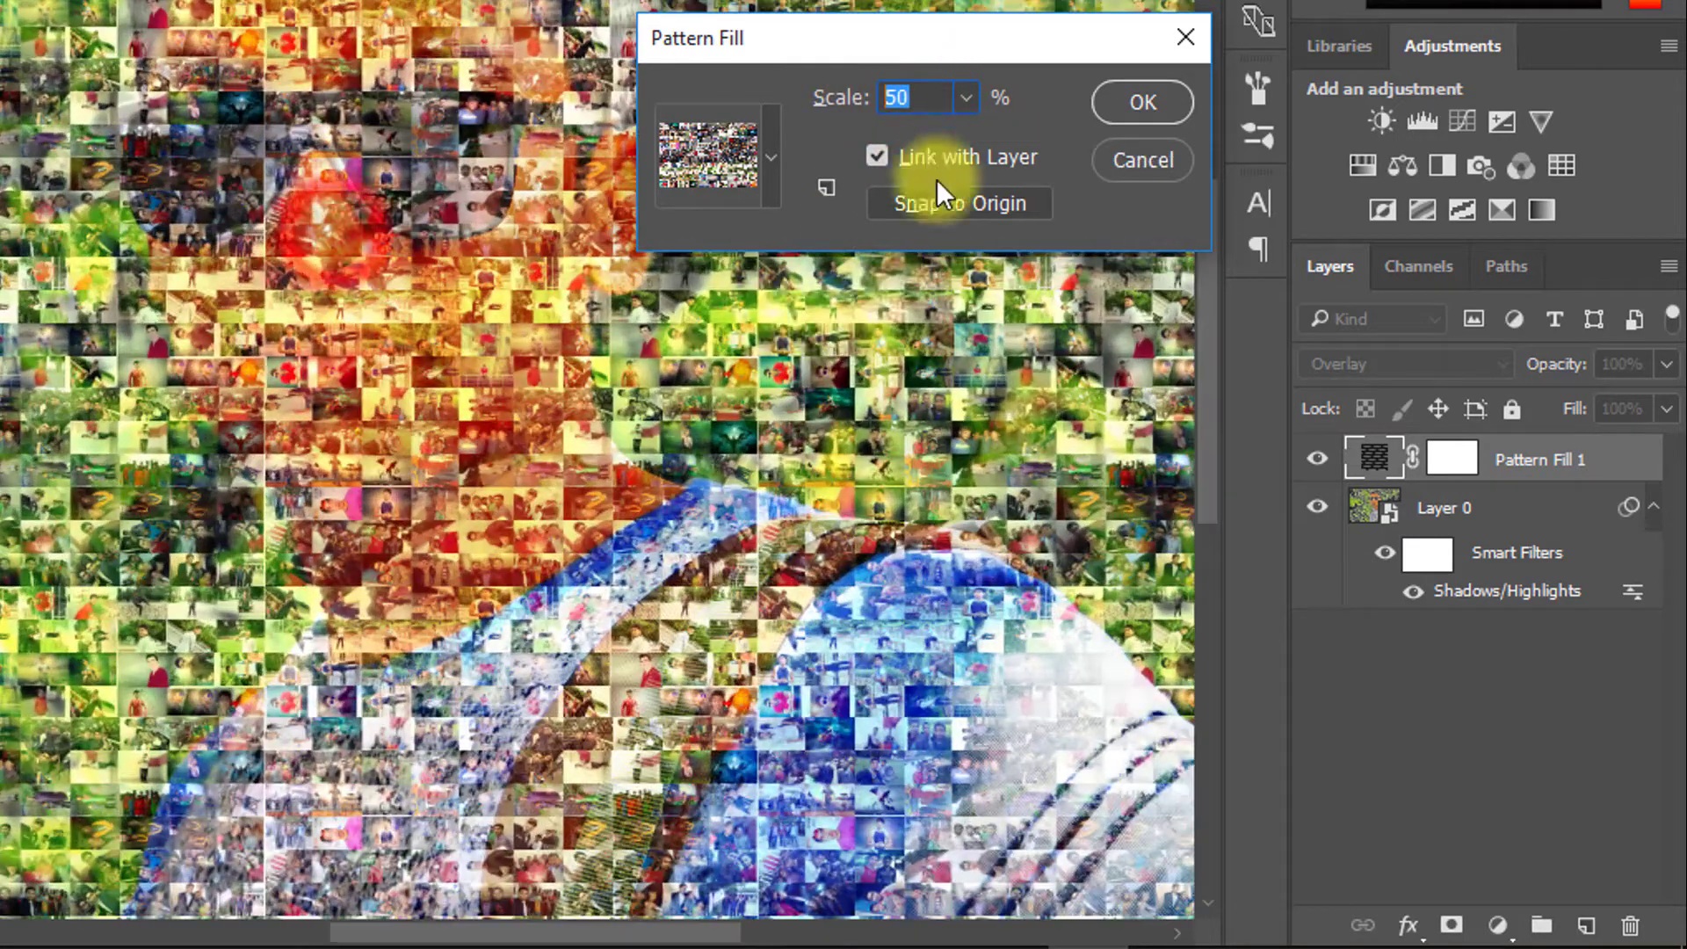
{"action": "left_click_drag", "start_coordinate": [913, 97], "coordinate": [875, 101]}
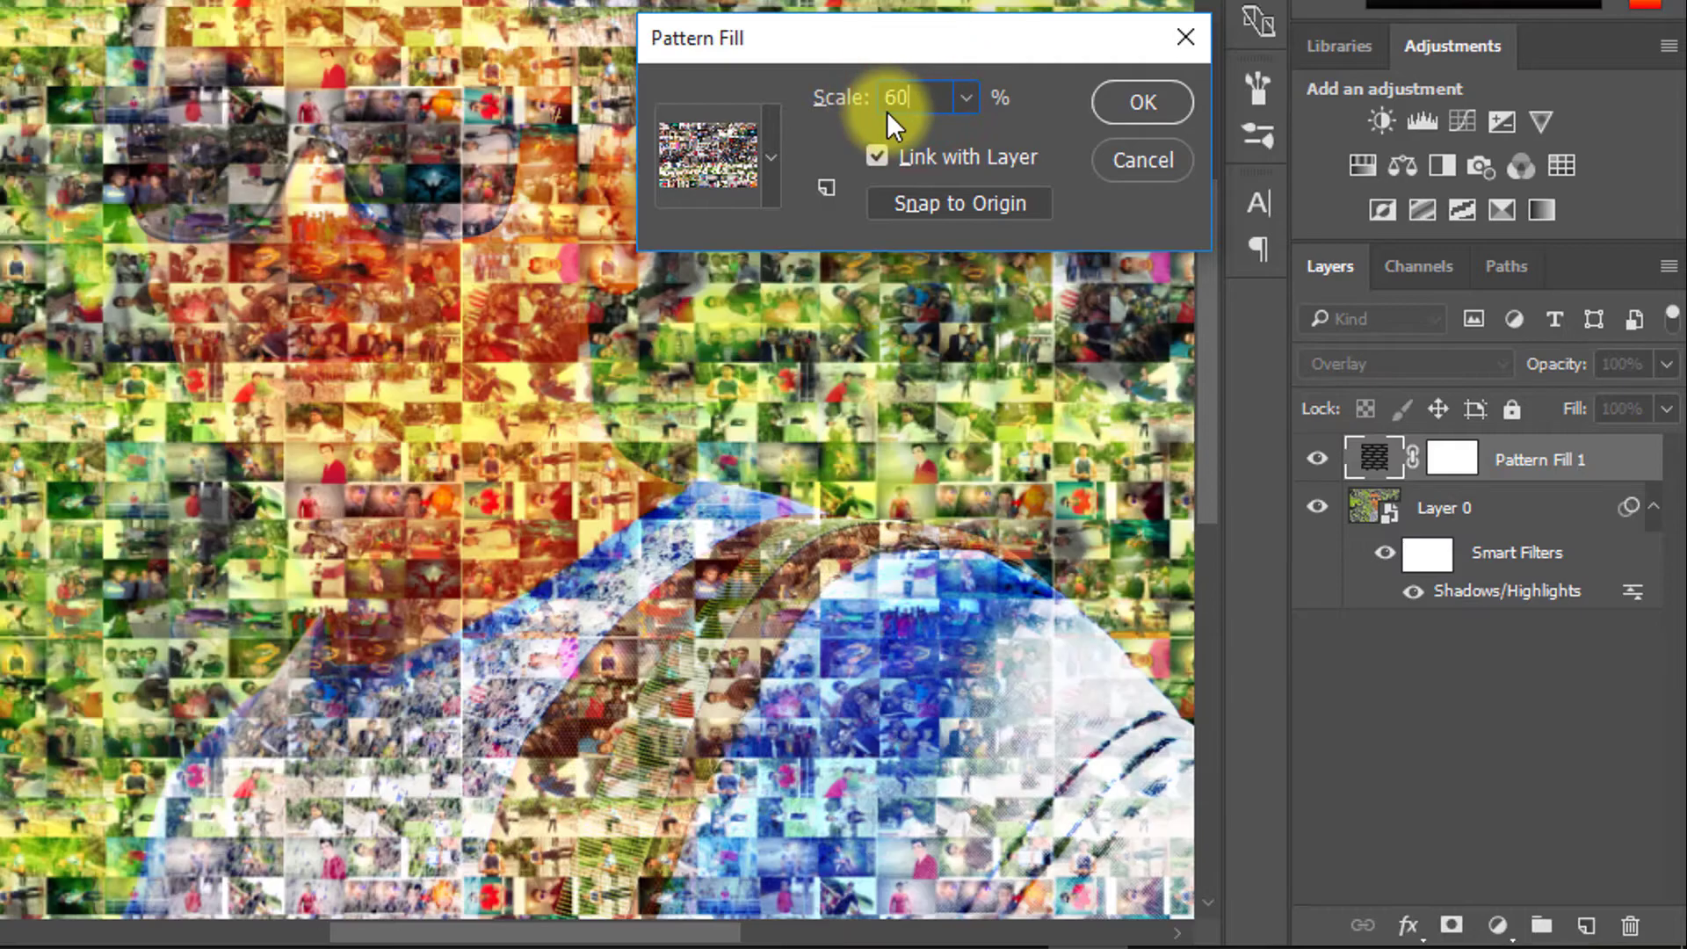
{"action": "left_click", "coordinate": [1149, 106]}
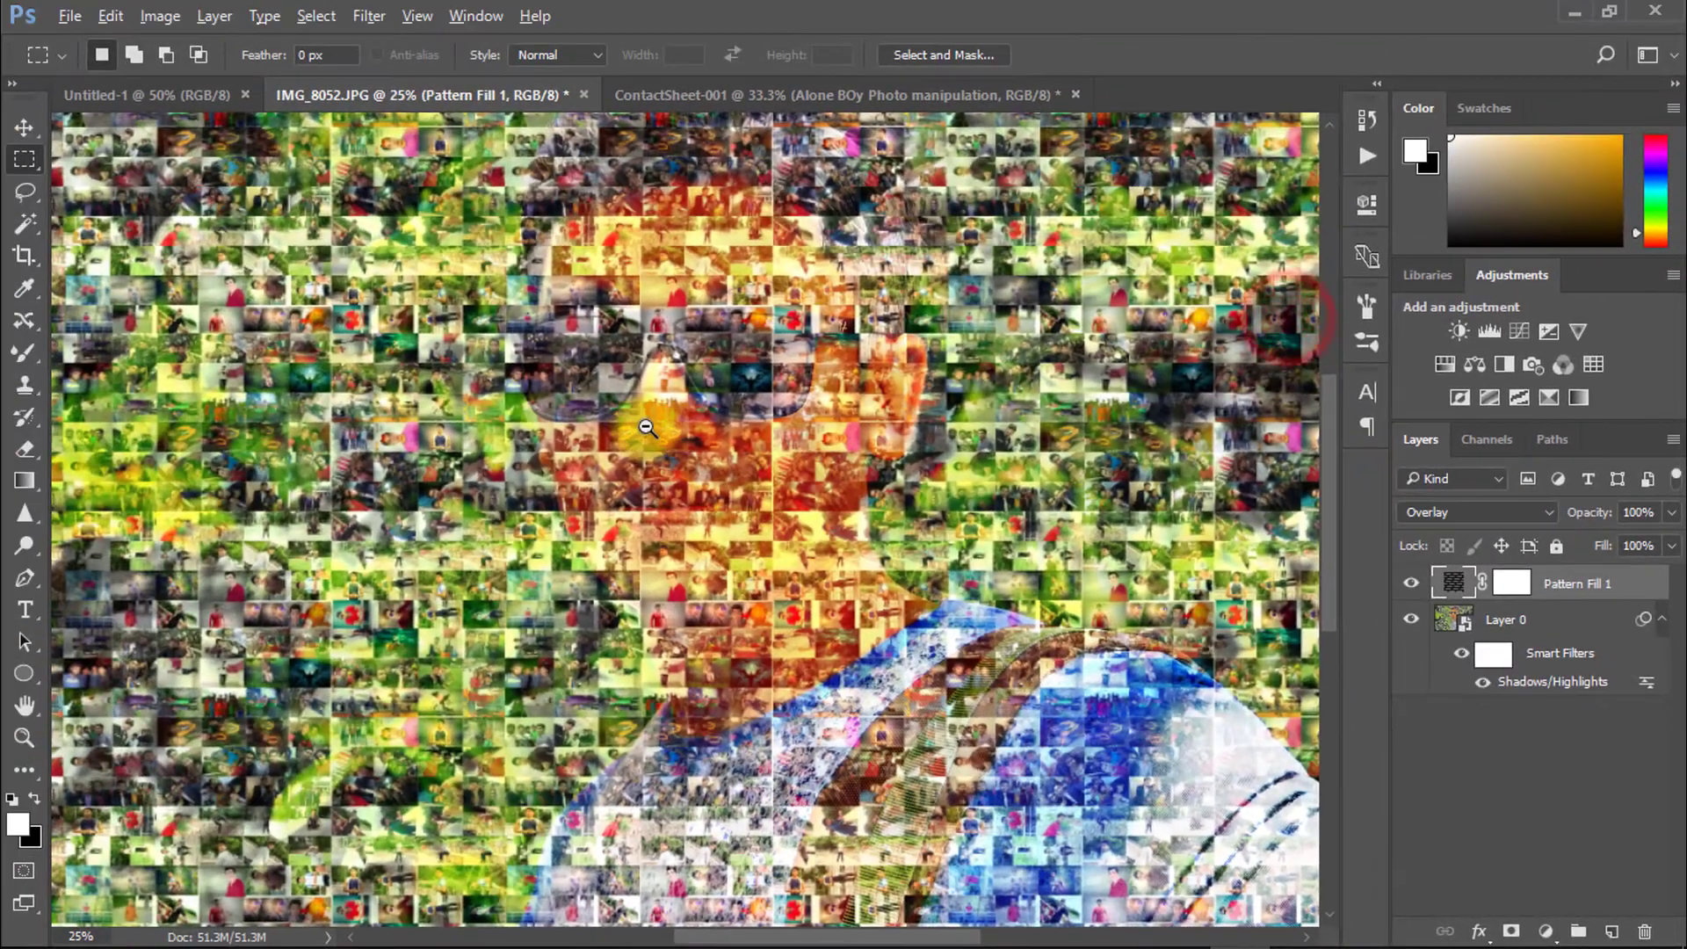
Resize the portrait image to 6000 px wide, giving 6000 × 4000 at 300 ppi
{"action": "key", "text": "ctrl+minus"}
{"action": "left_click", "coordinate": [1479, 607]}
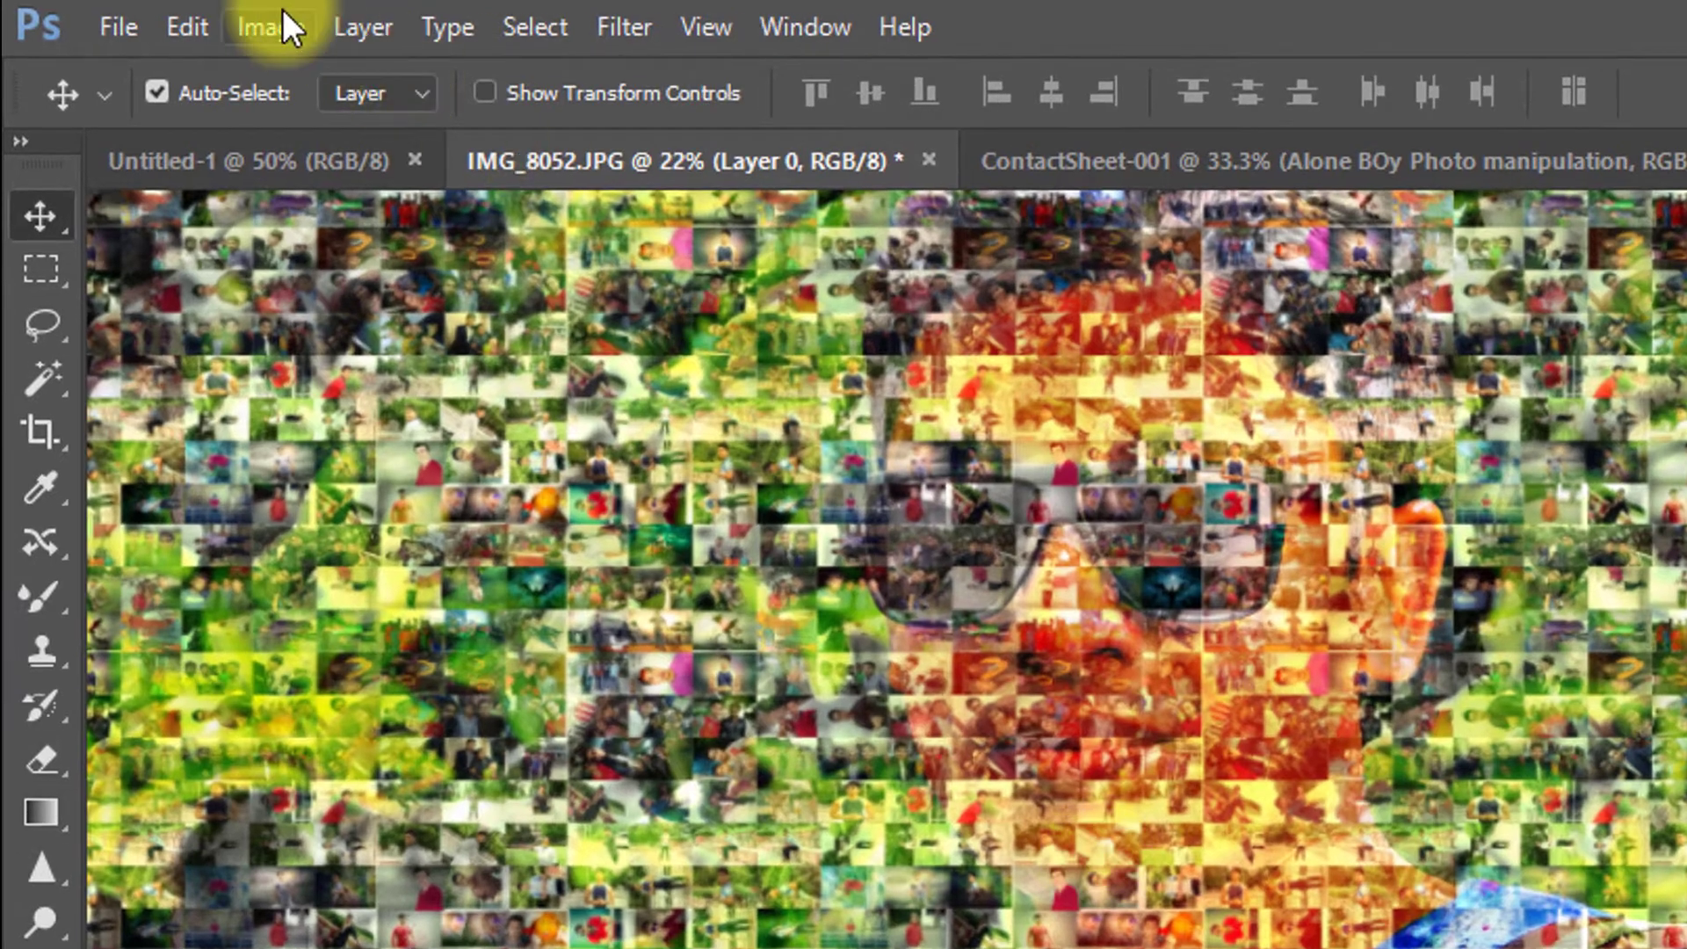
{"action": "left_click", "coordinate": [282, 12]}
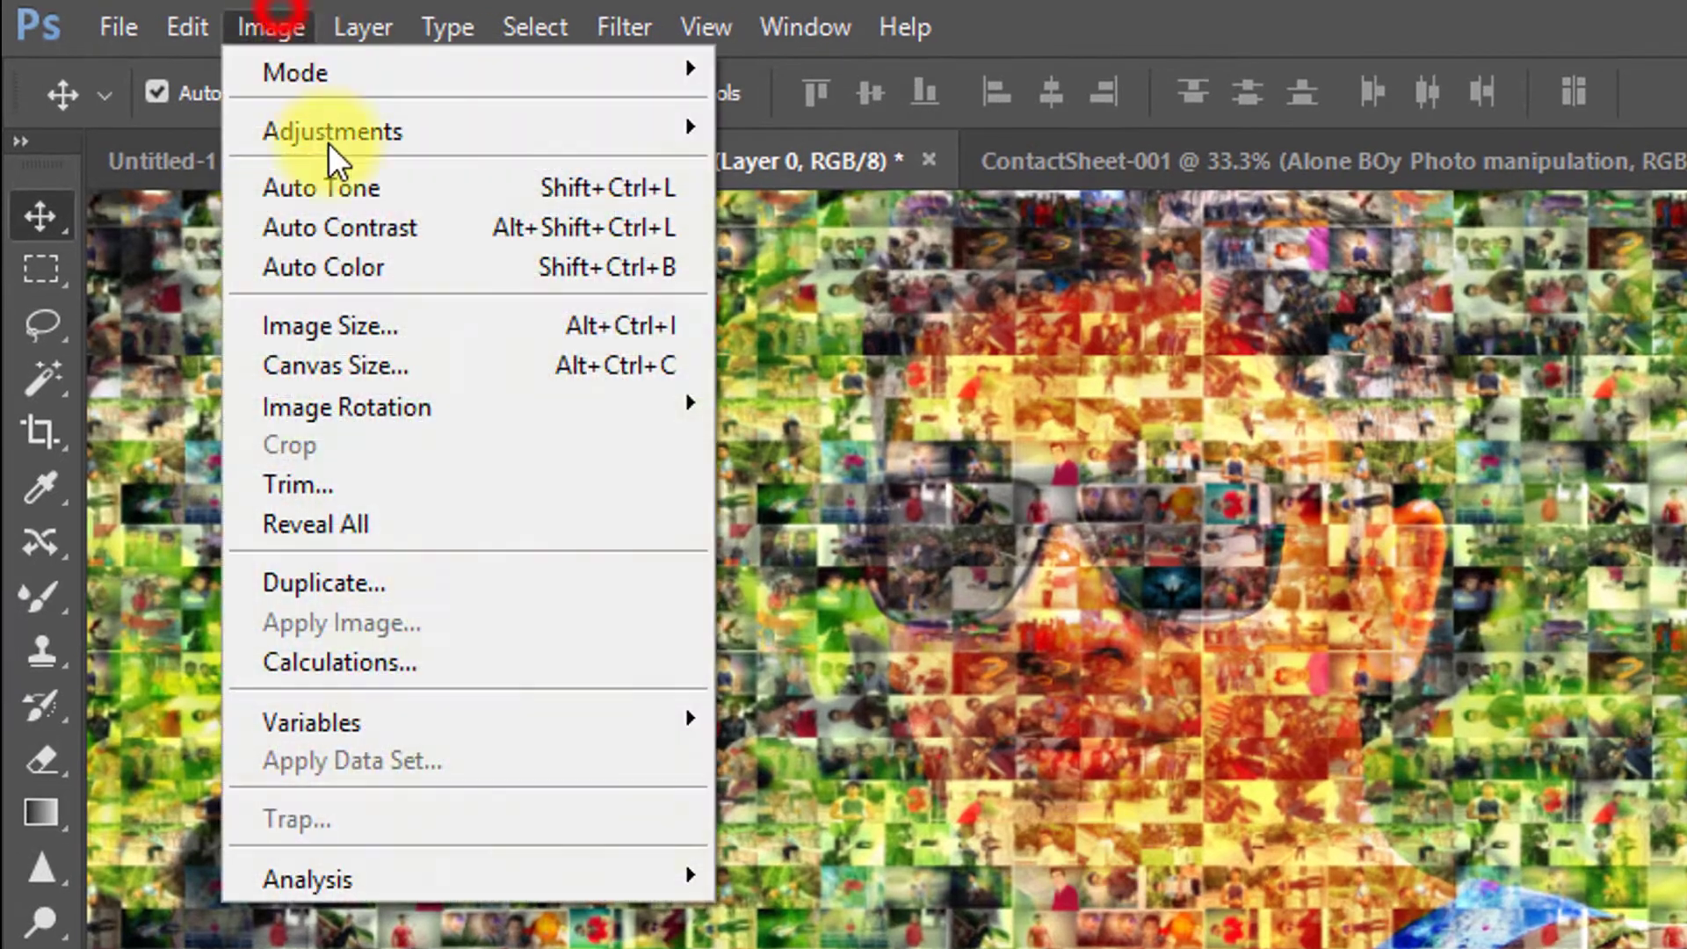
{"action": "left_click", "coordinate": [387, 322]}
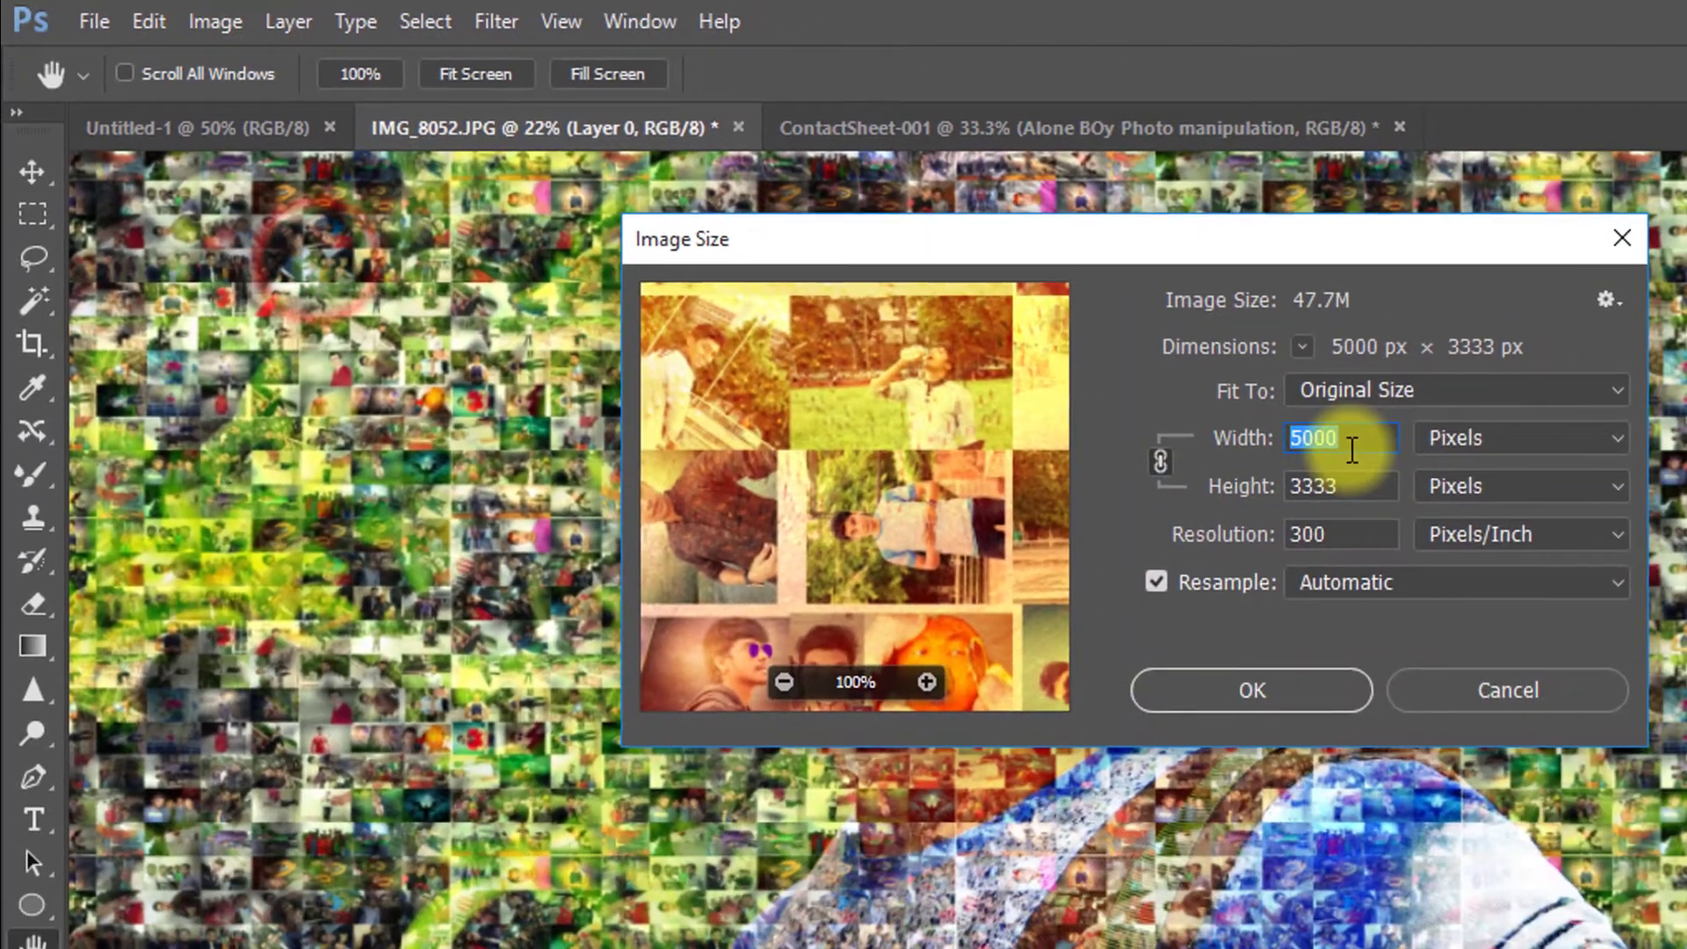
{"action": "left_click", "coordinate": [1351, 444]}
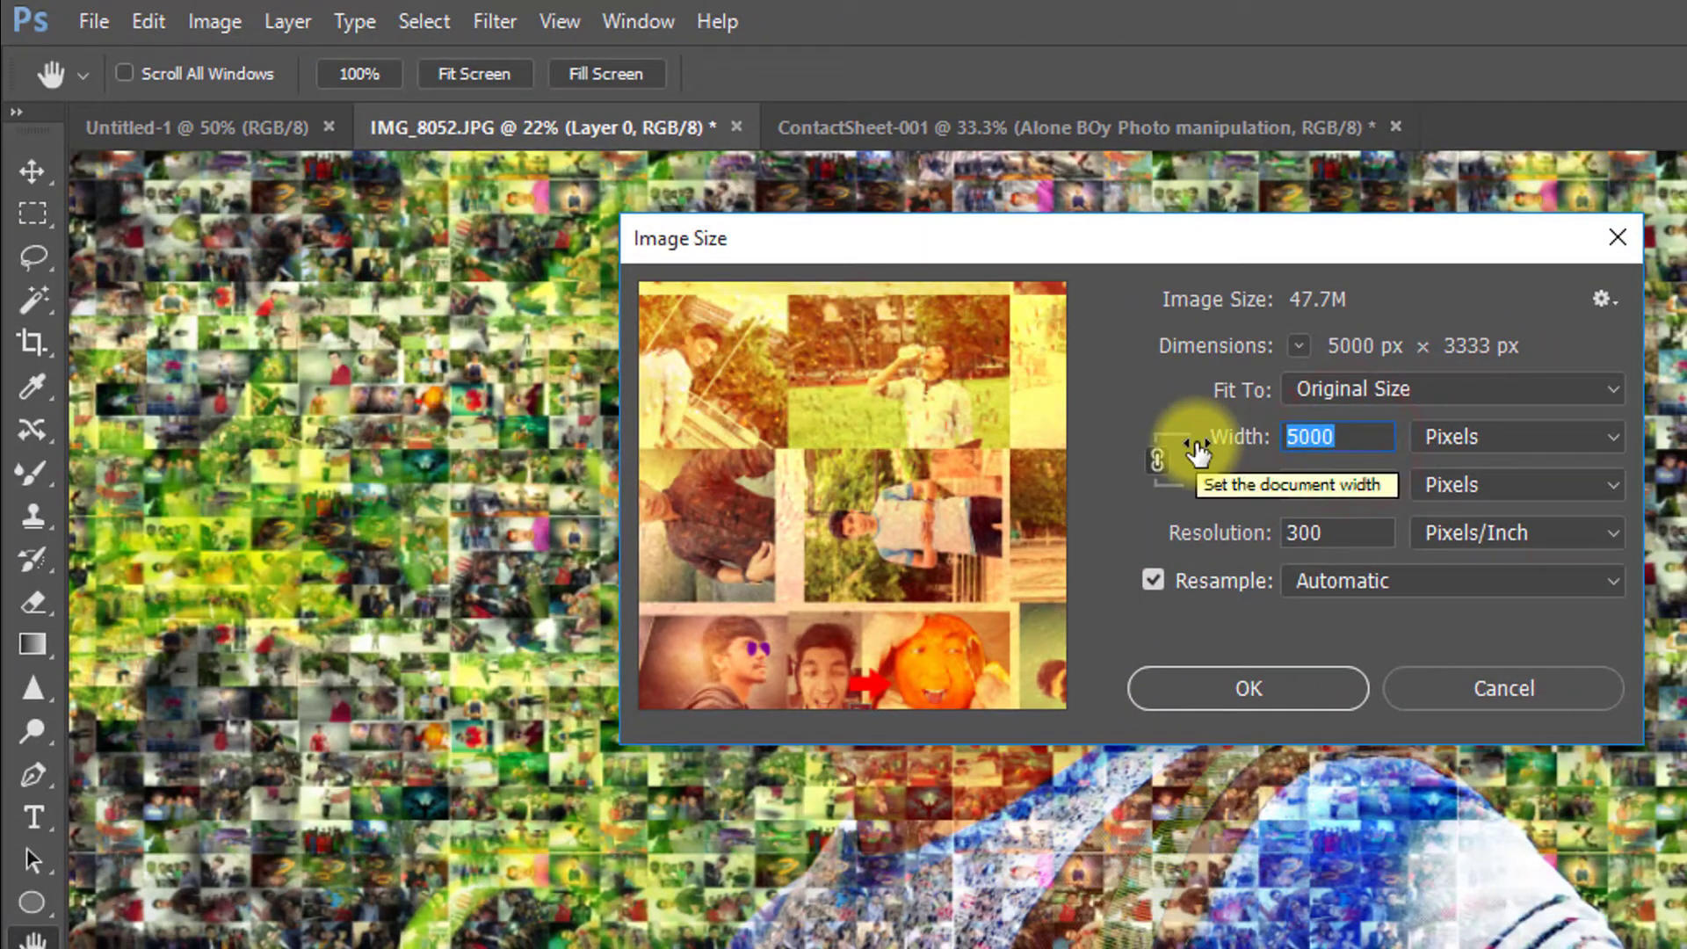
{"action": "type", "text": "6000"}
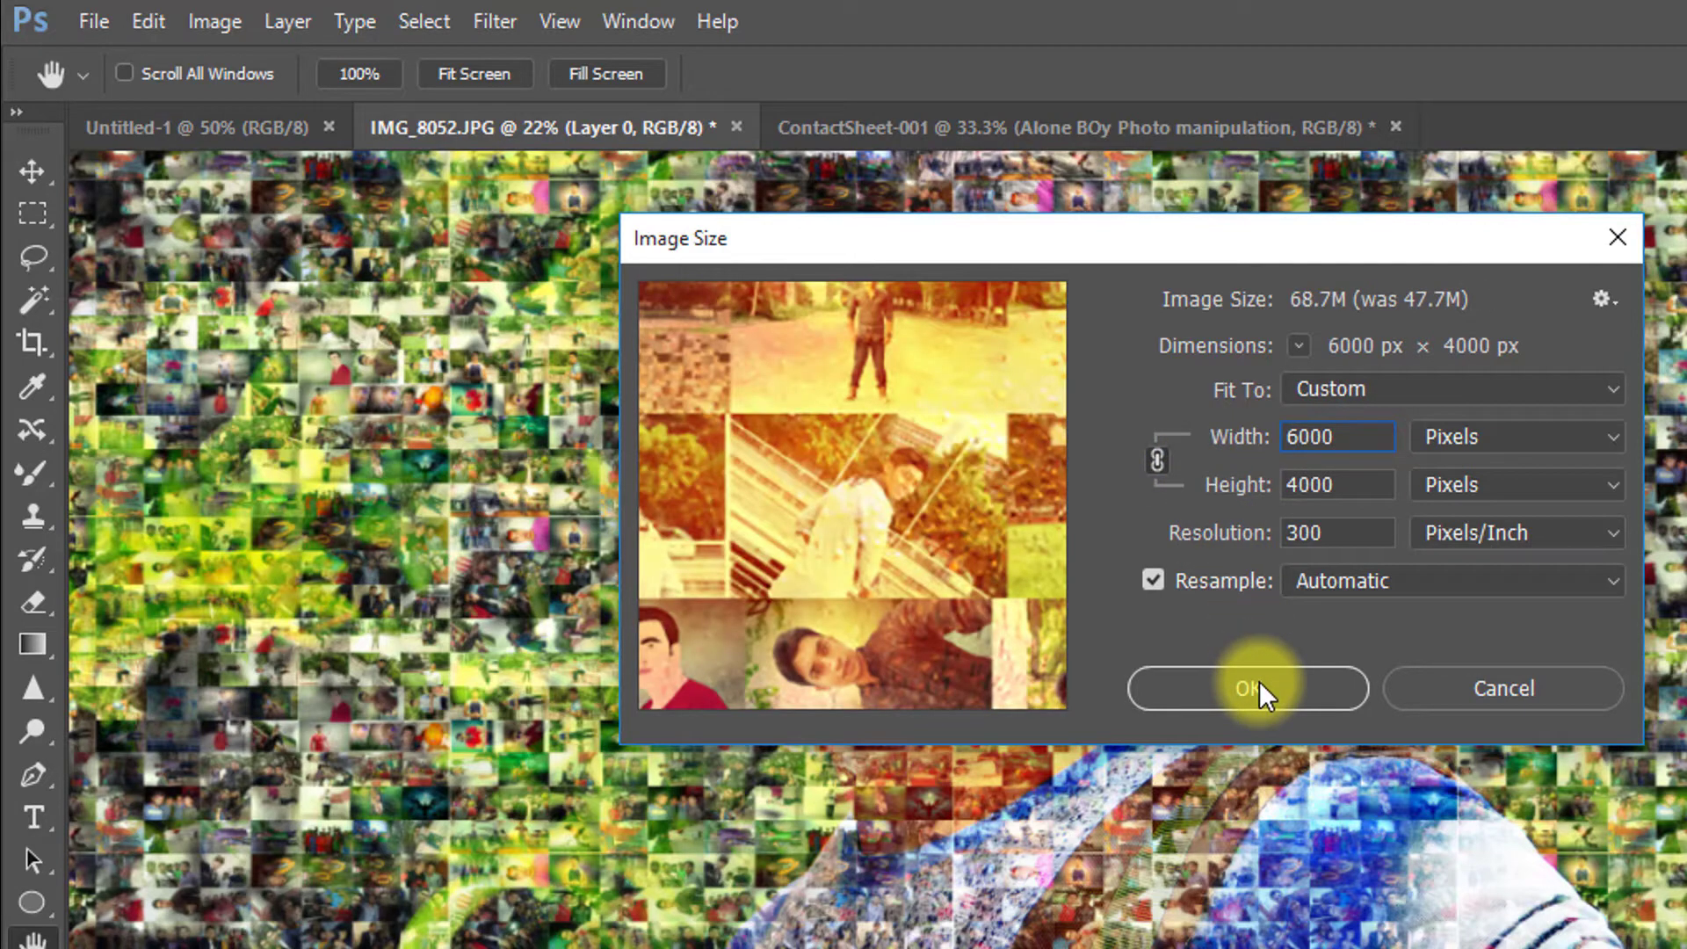
{"action": "left_click", "coordinate": [1261, 694]}
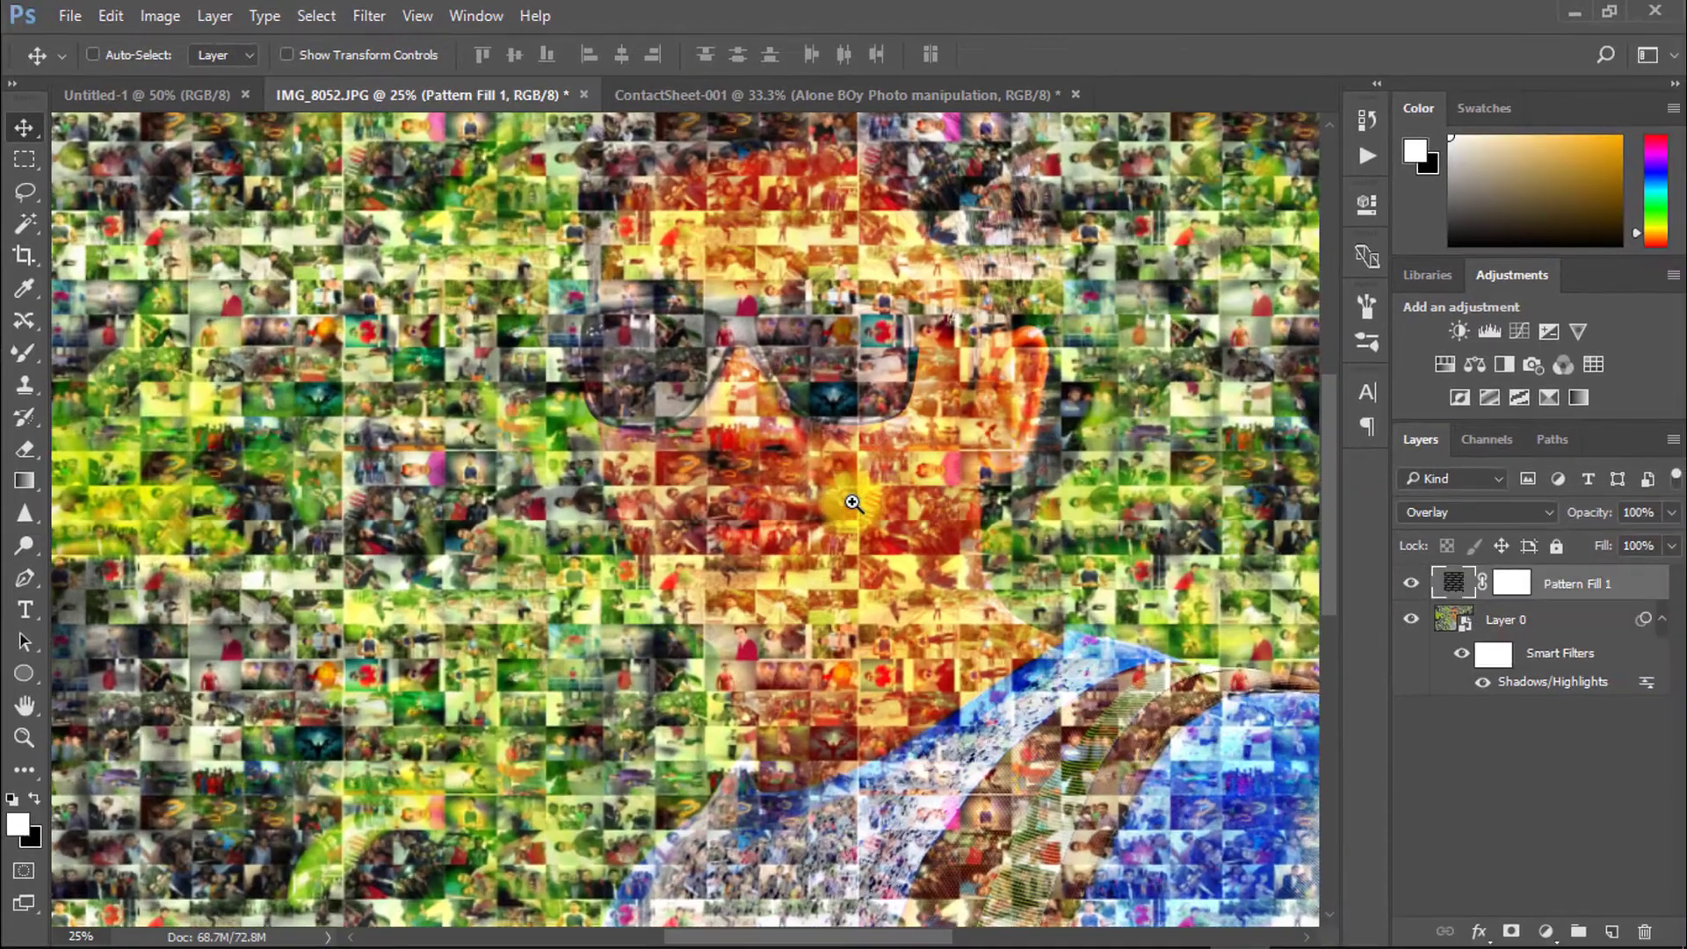
Zoom in on the blue shirt tiles, then pan up to the face and sunglasses
{"action": "left_click", "coordinate": [841, 500], "text": "ctrl"}
{"action": "left_click", "coordinate": [840, 500], "text": "ctrl"}
{"action": "left_click_drag", "start_coordinate": [852, 629], "coordinate": [719, 406]}
{"action": "left_click_drag", "start_coordinate": [817, 641], "coordinate": [606, 280]}
{"action": "left_click_drag", "start_coordinate": [1037, 576], "coordinate": [852, 559]}
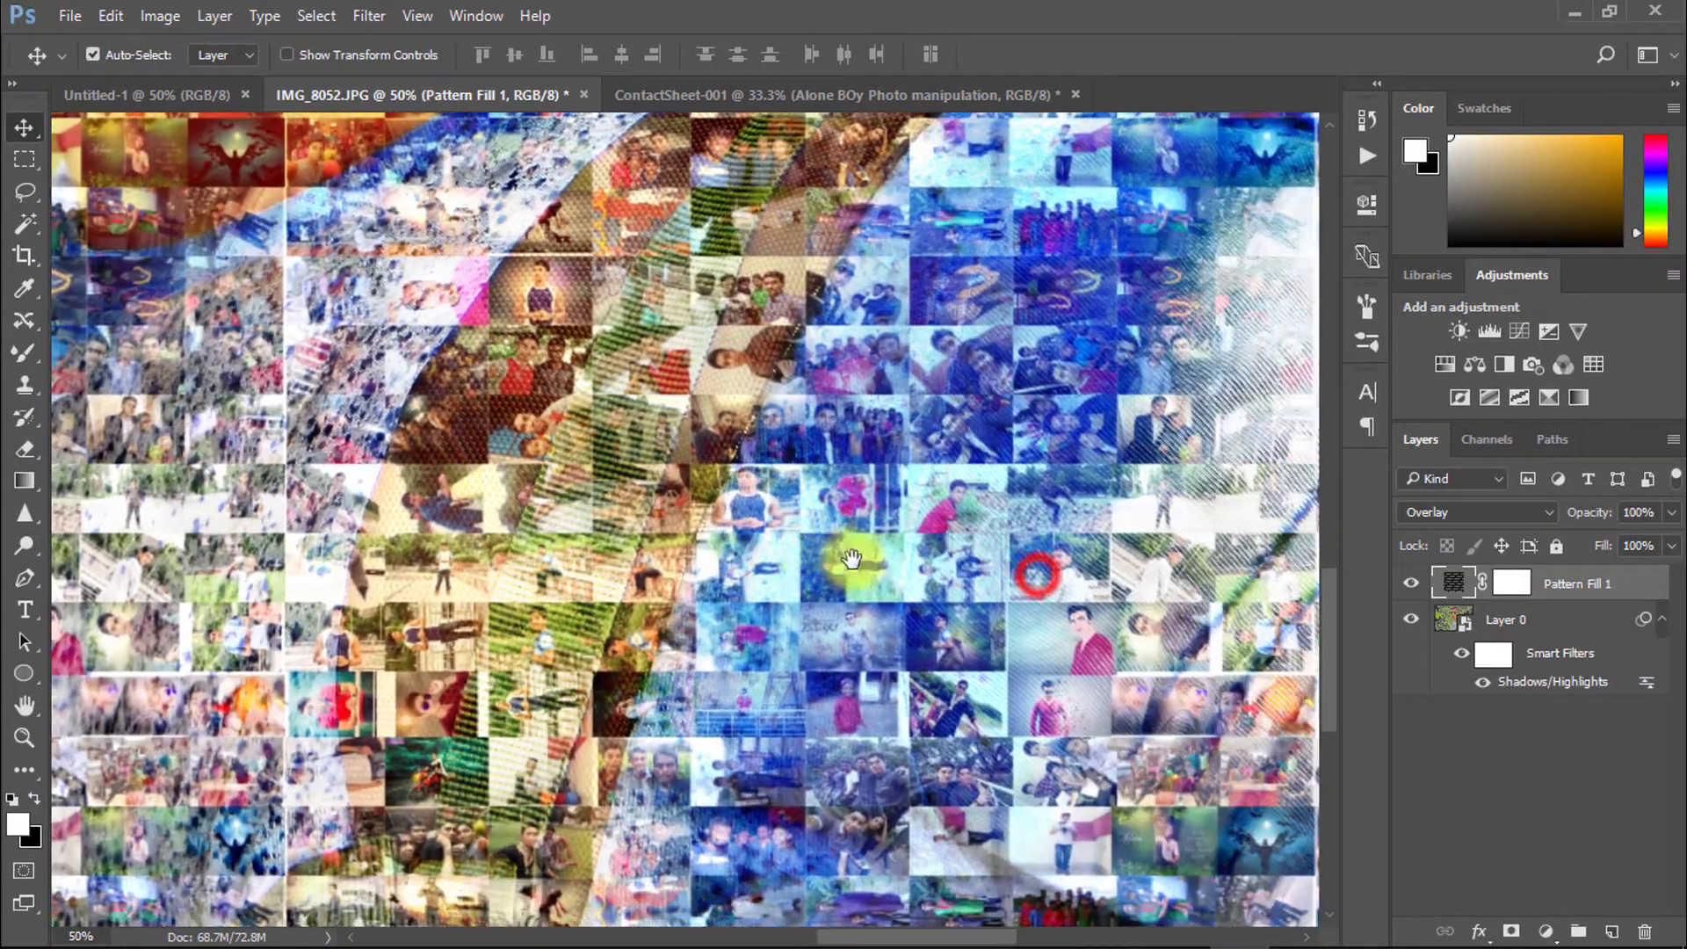
{"action": "left_click", "coordinate": [791, 527], "text": "alt"}
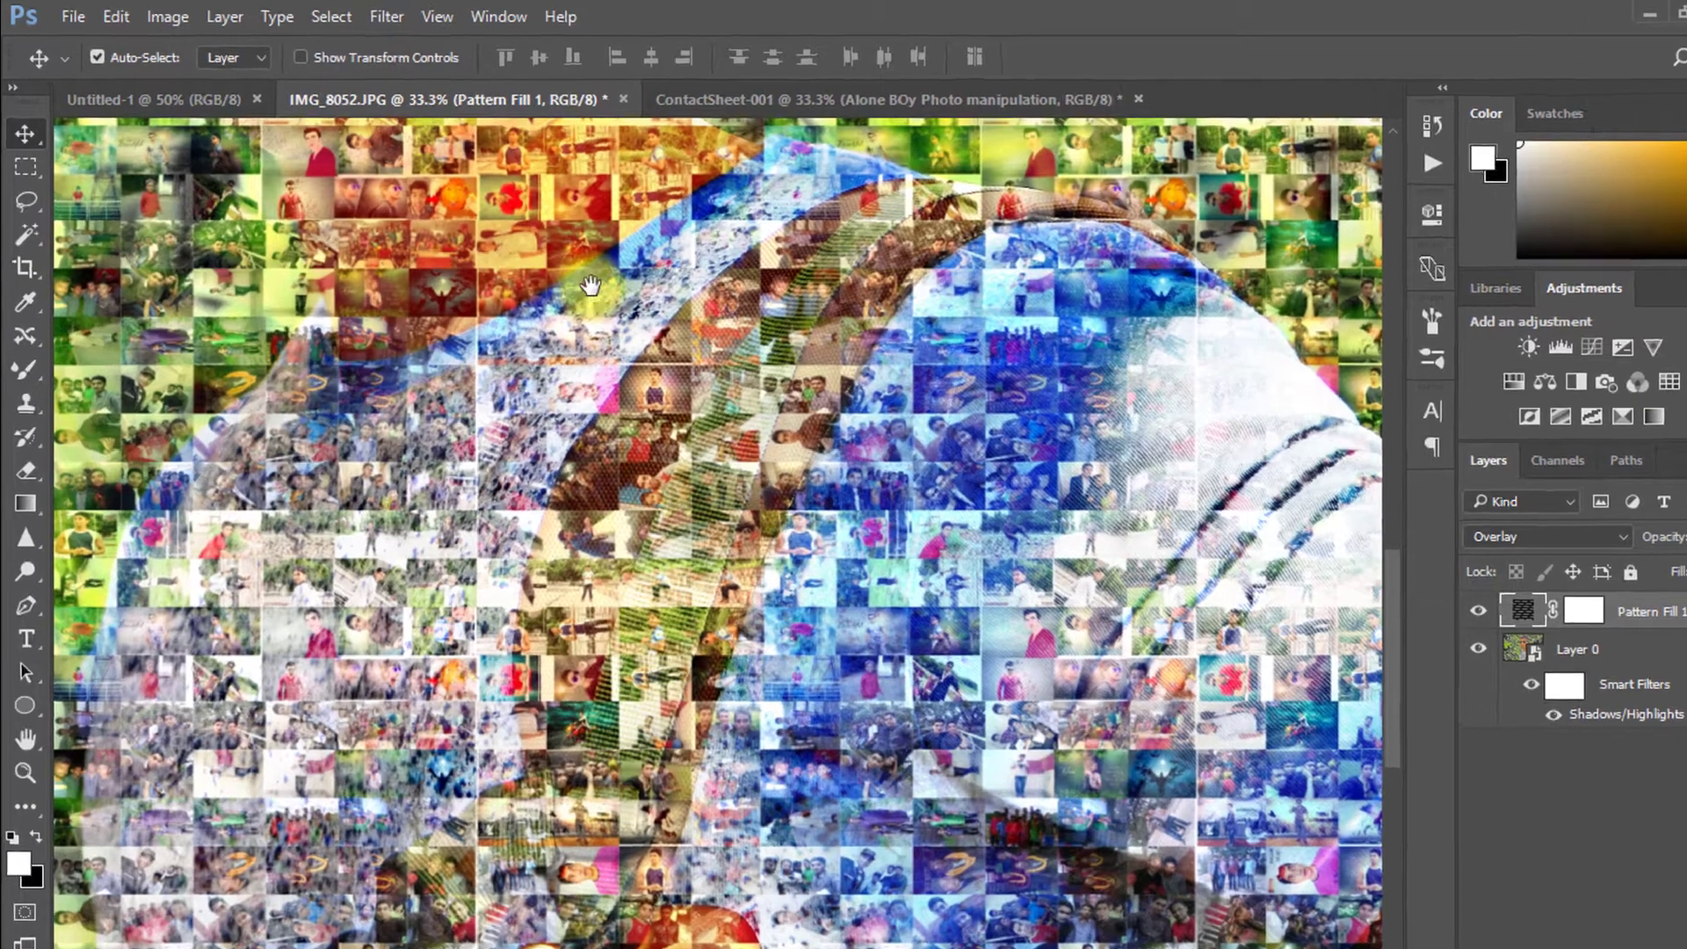
{"action": "left_click_drag", "start_coordinate": [591, 286], "coordinate": [785, 663]}
{"action": "left_click_drag", "start_coordinate": [671, 297], "coordinate": [757, 547]}
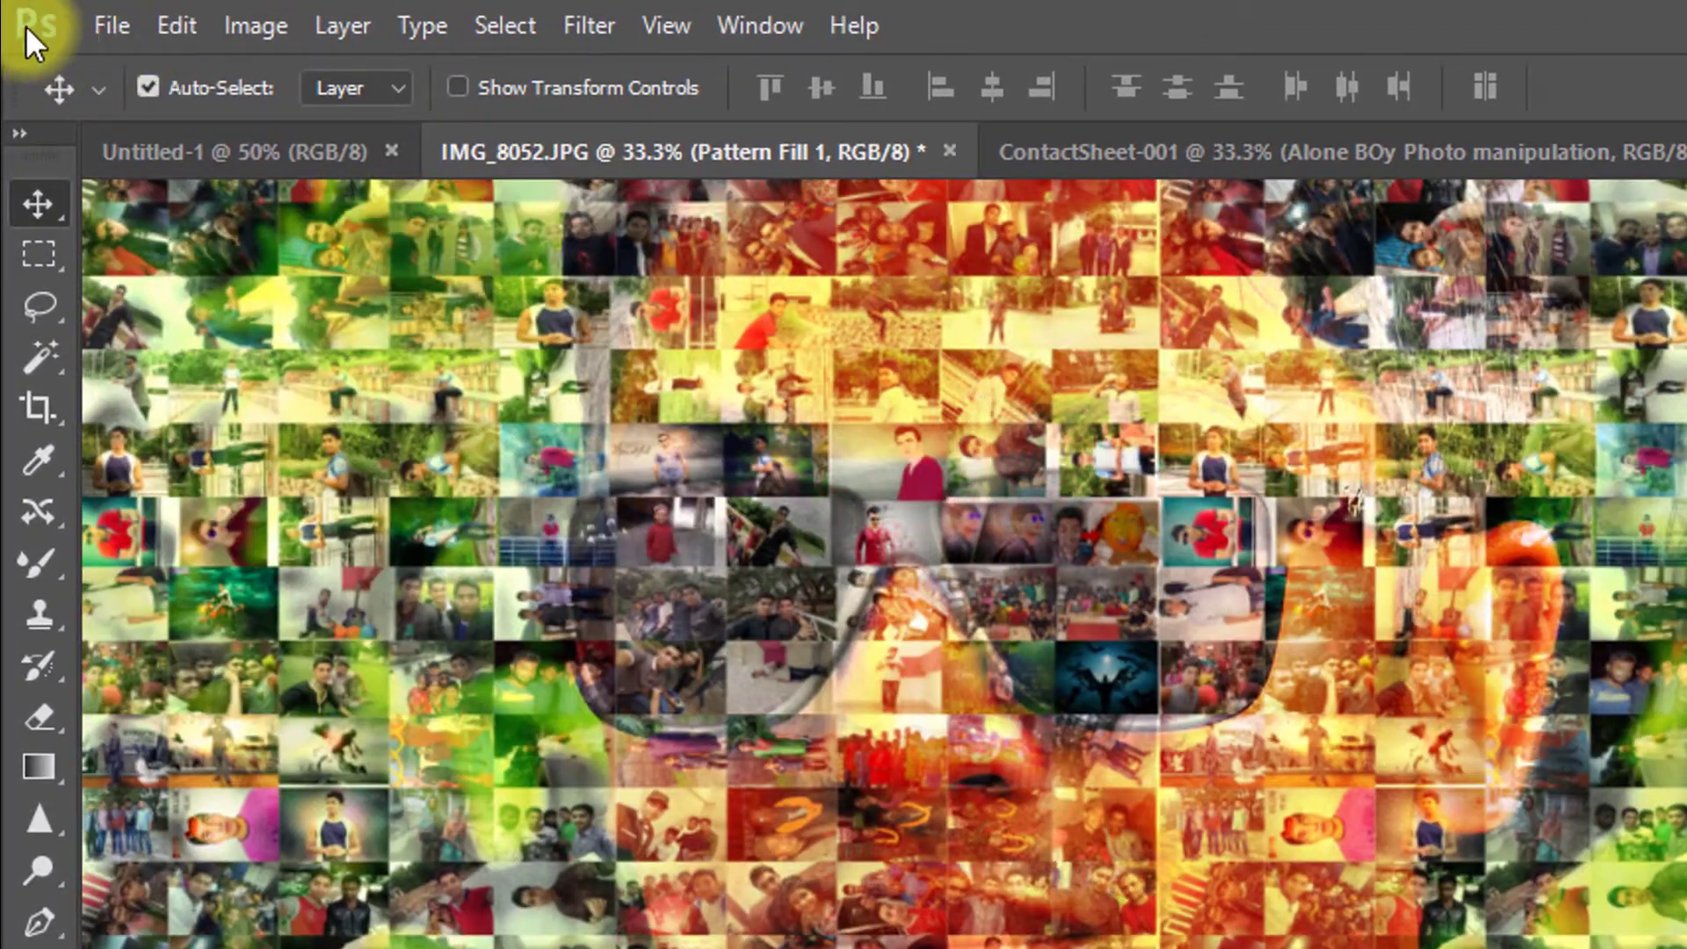
{"action": "left_click", "coordinate": [109, 26]}
Save the mosaic to the Desktop as a JPEG named 'Mosaic Portrait Effects'
{"action": "left_click", "coordinate": [183, 460]}
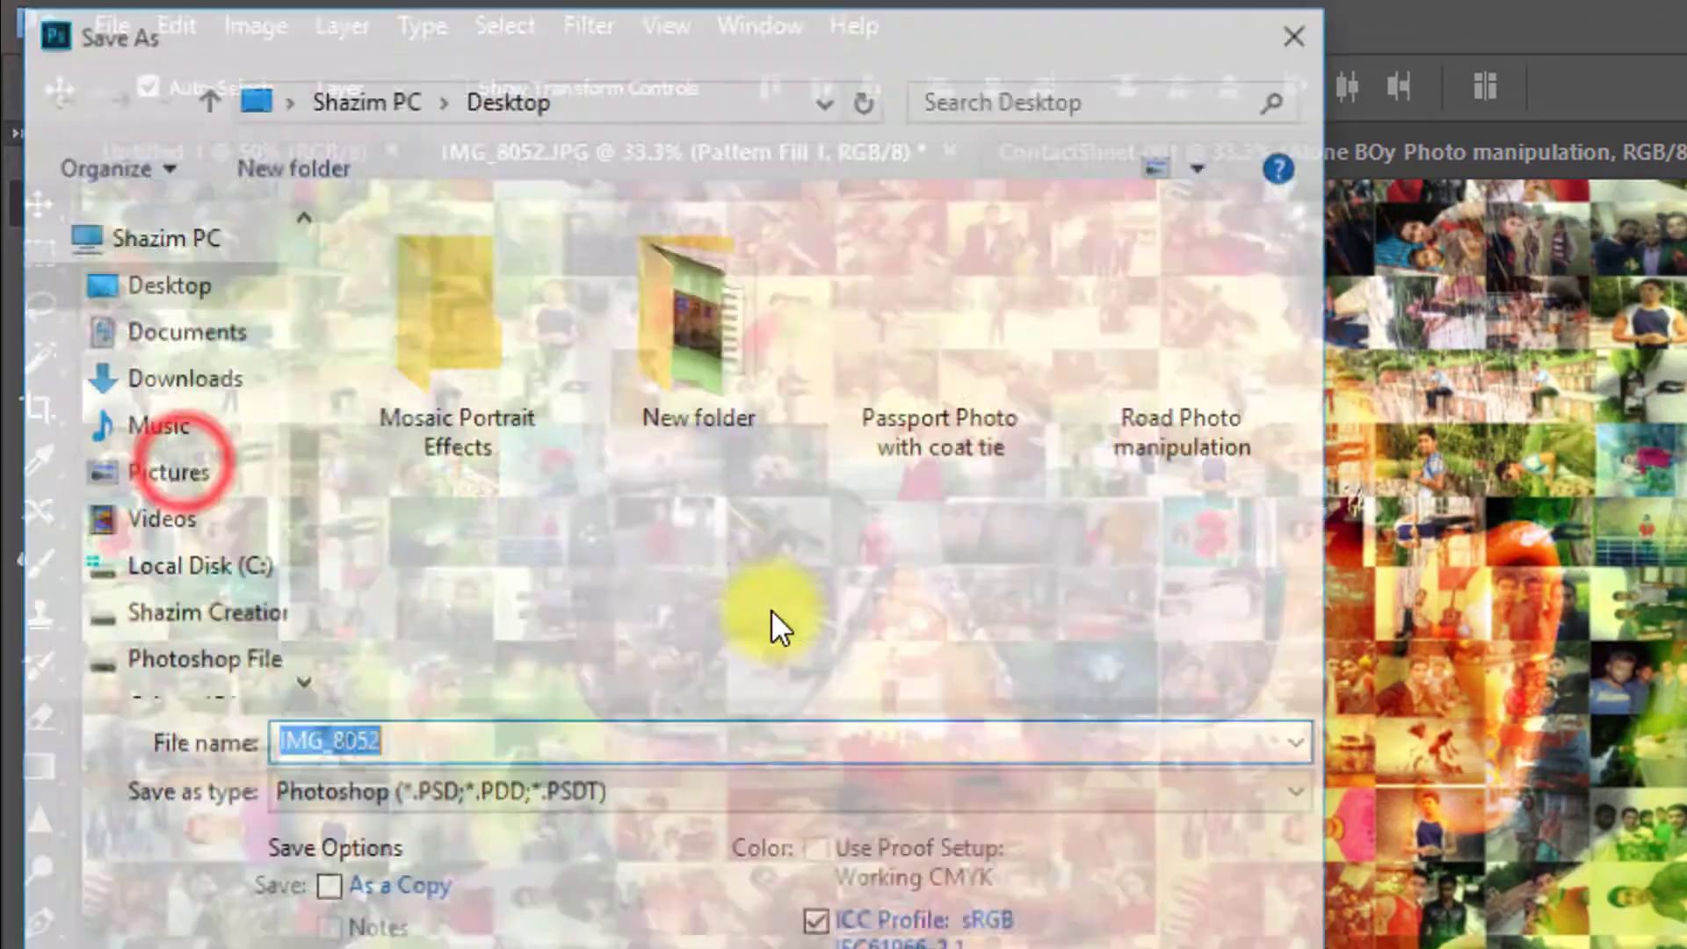
{"action": "left_click", "coordinate": [197, 282]}
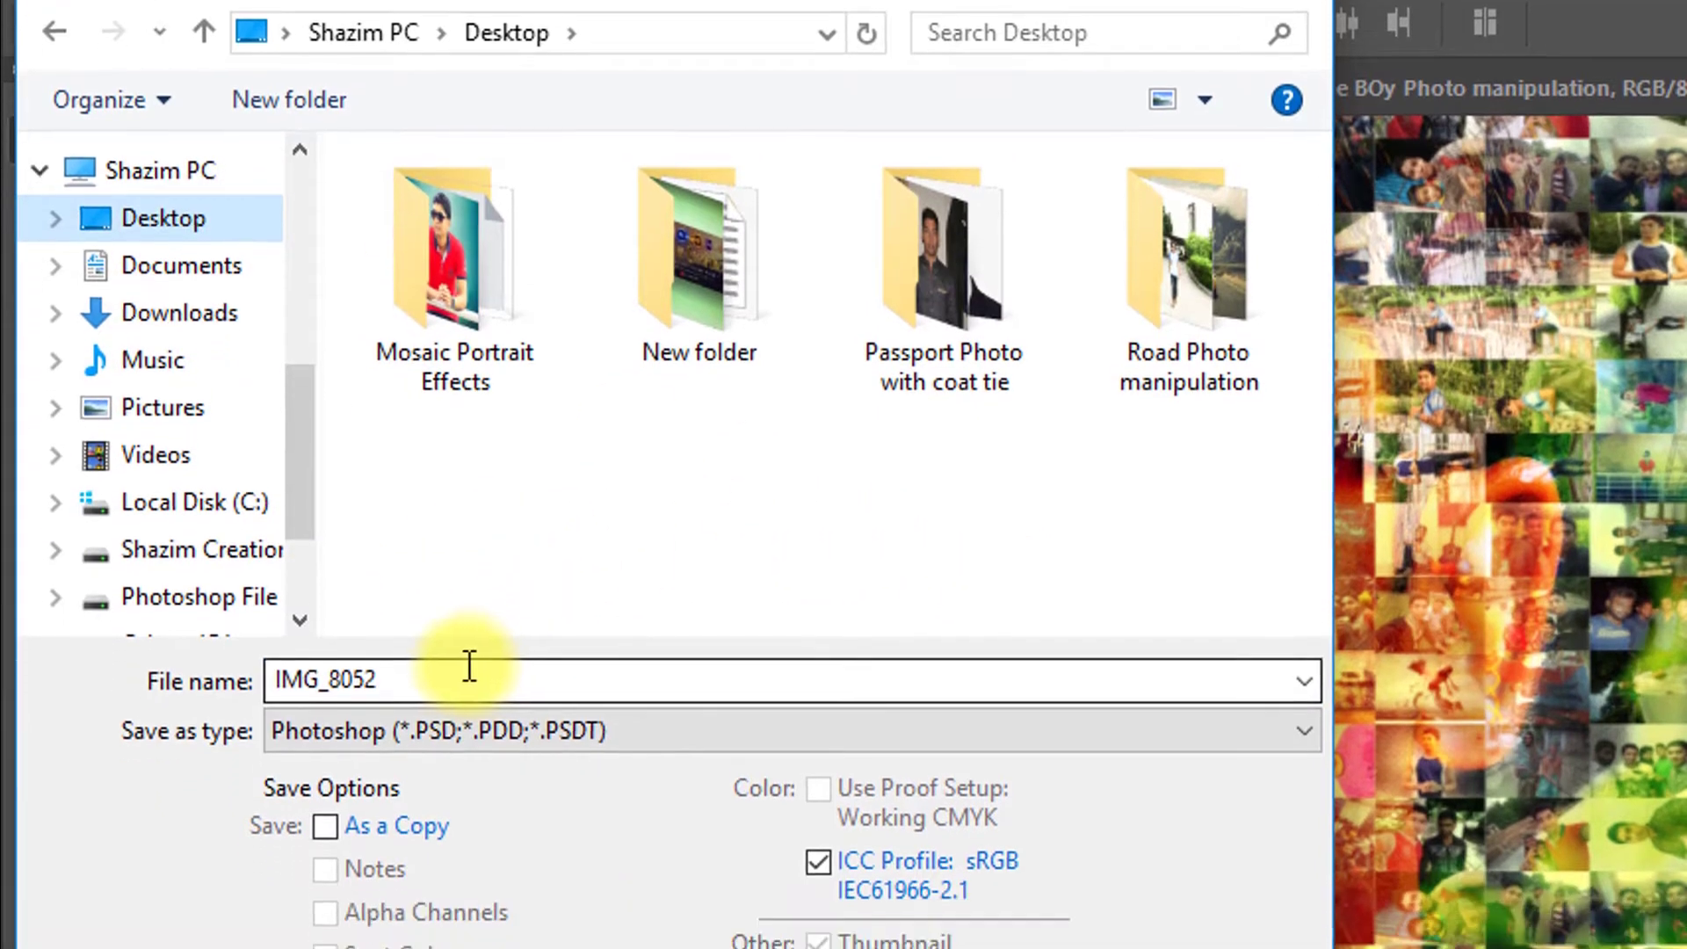
{"action": "left_click", "coordinate": [512, 790]}
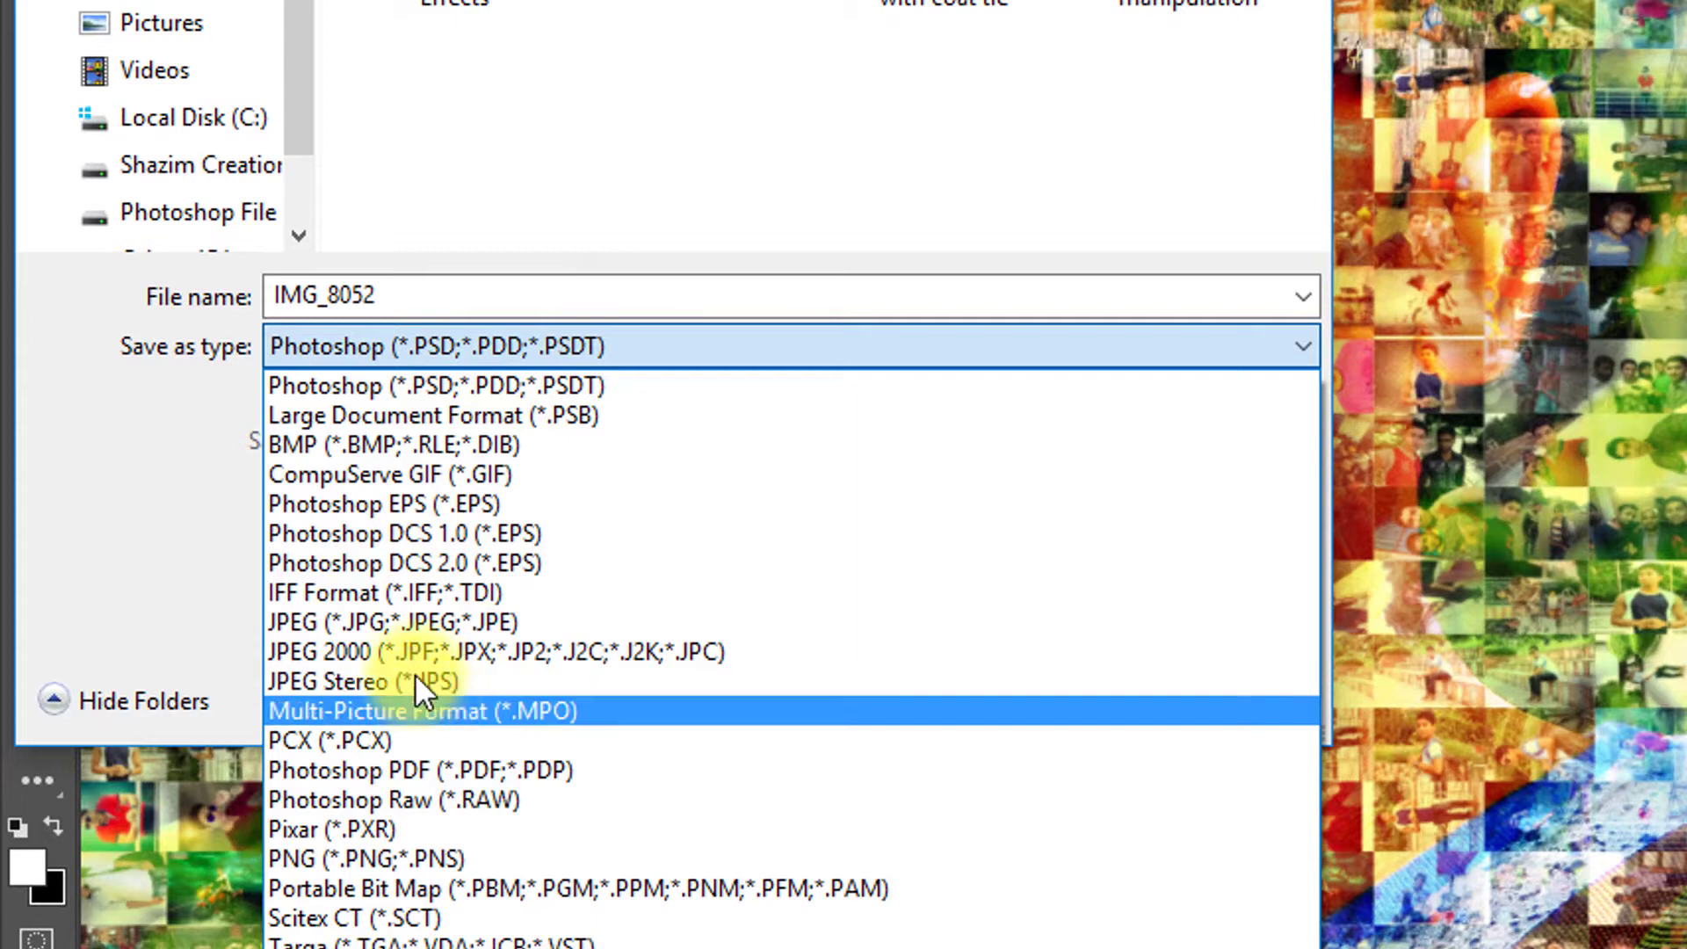
{"action": "left_click", "coordinate": [386, 617]}
{"action": "double_click", "coordinate": [423, 278]}
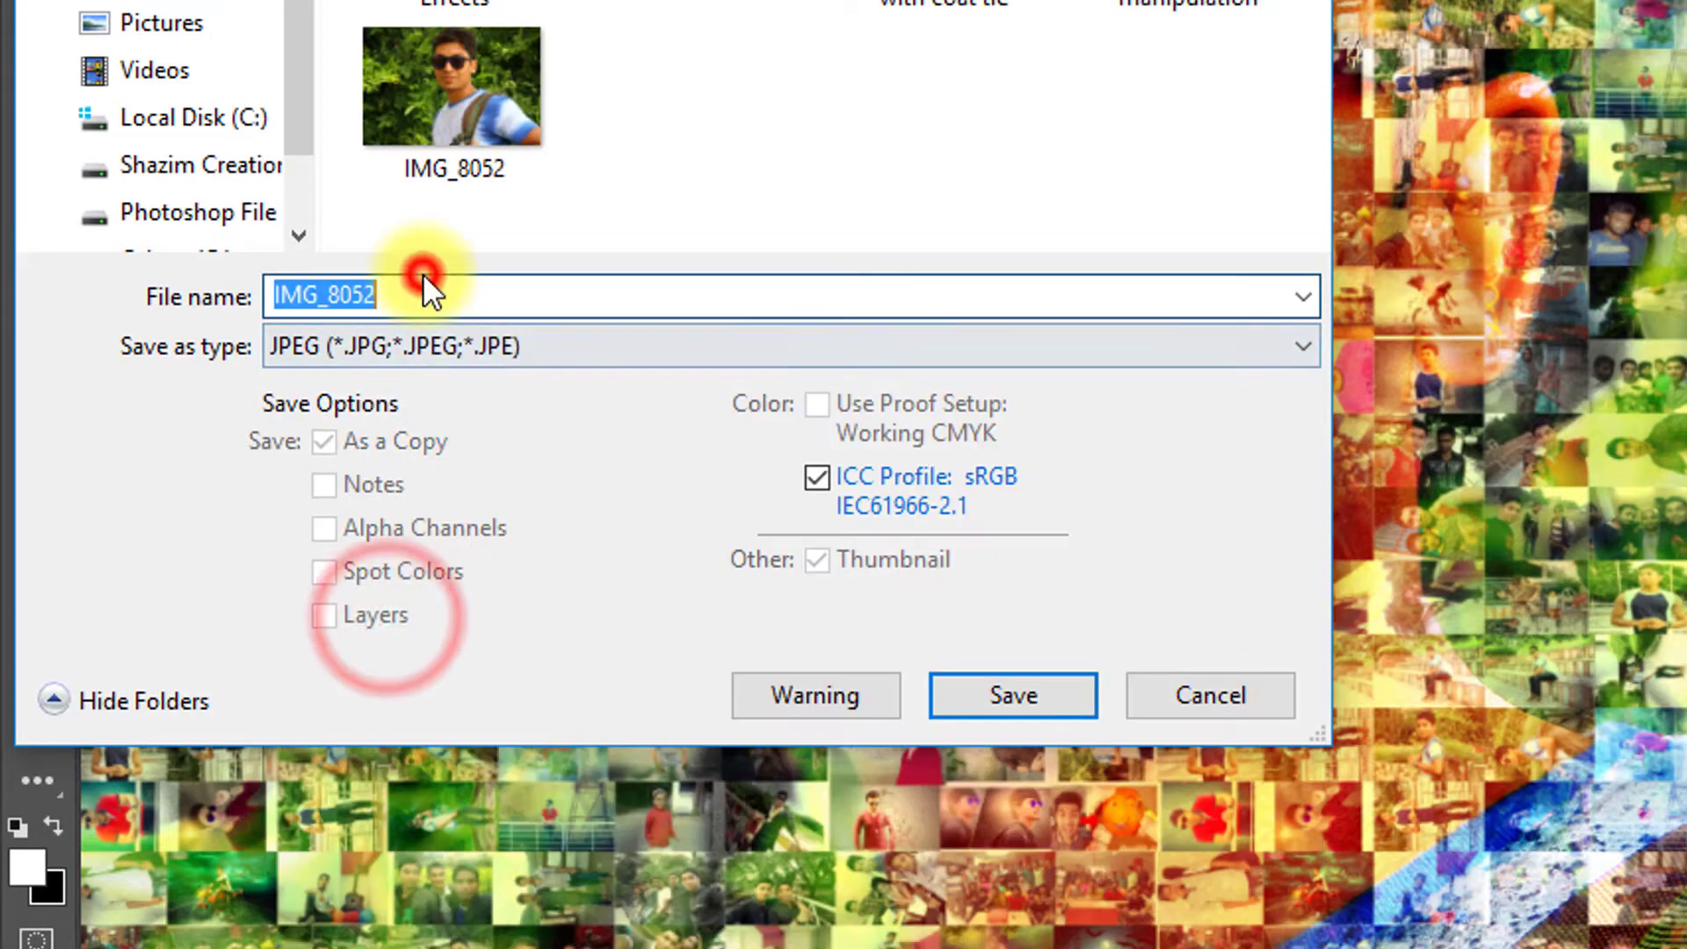
{"action": "type", "text": "Mosaic Por"}
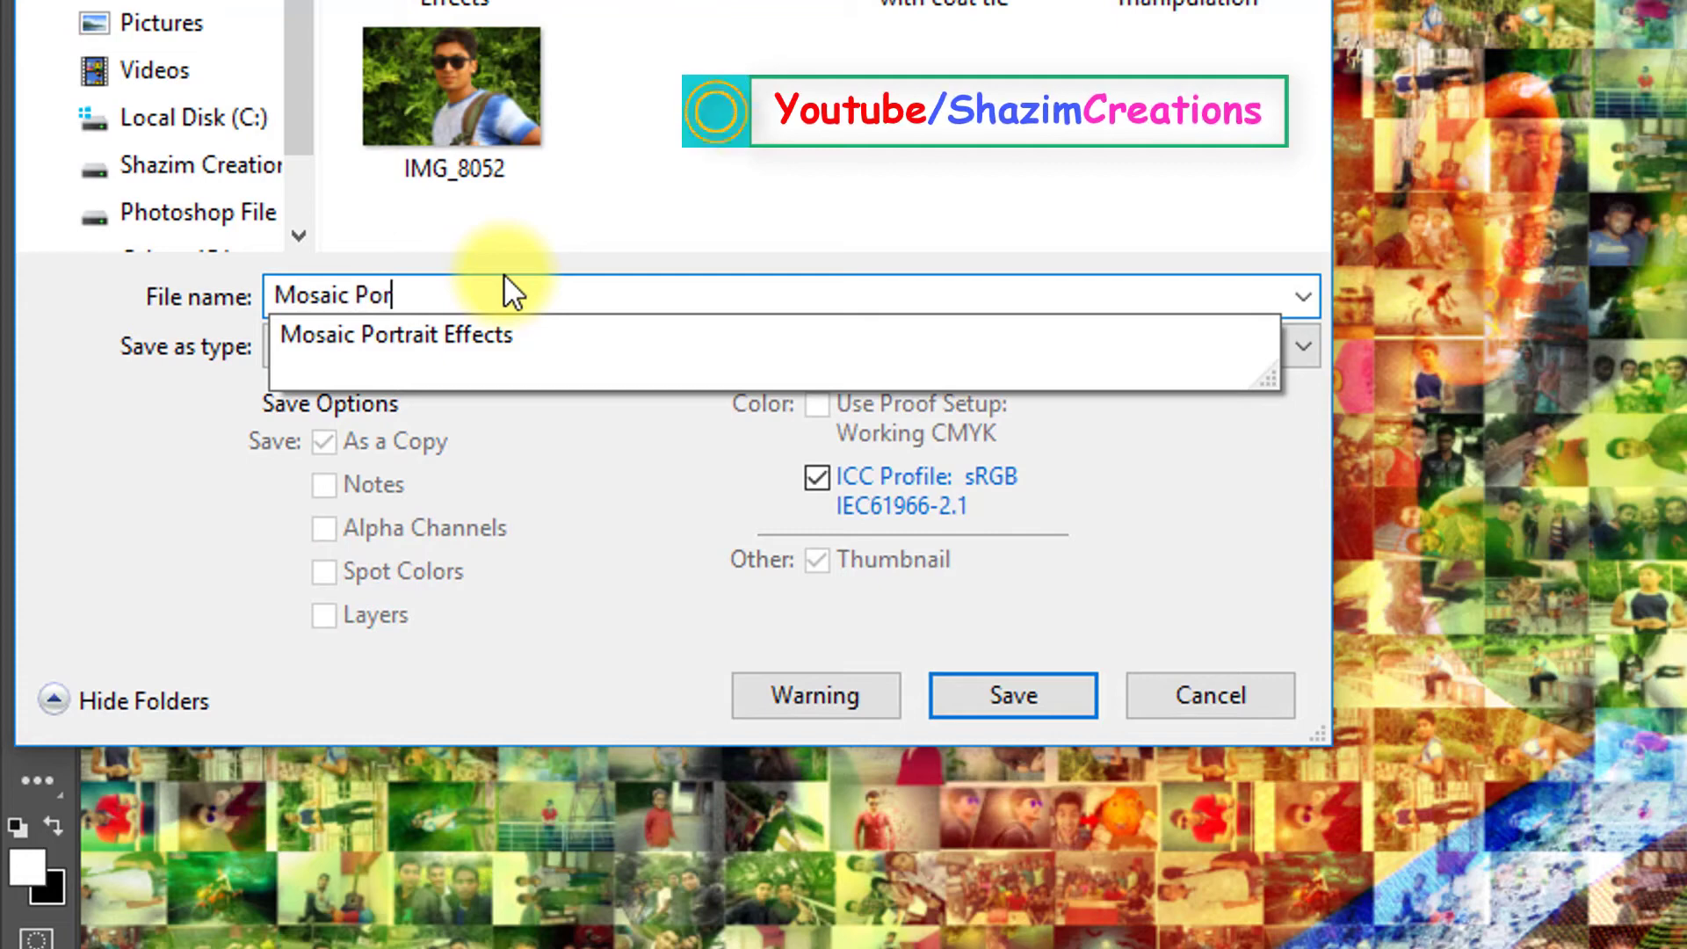
{"action": "type", "text": "trait Effects"}
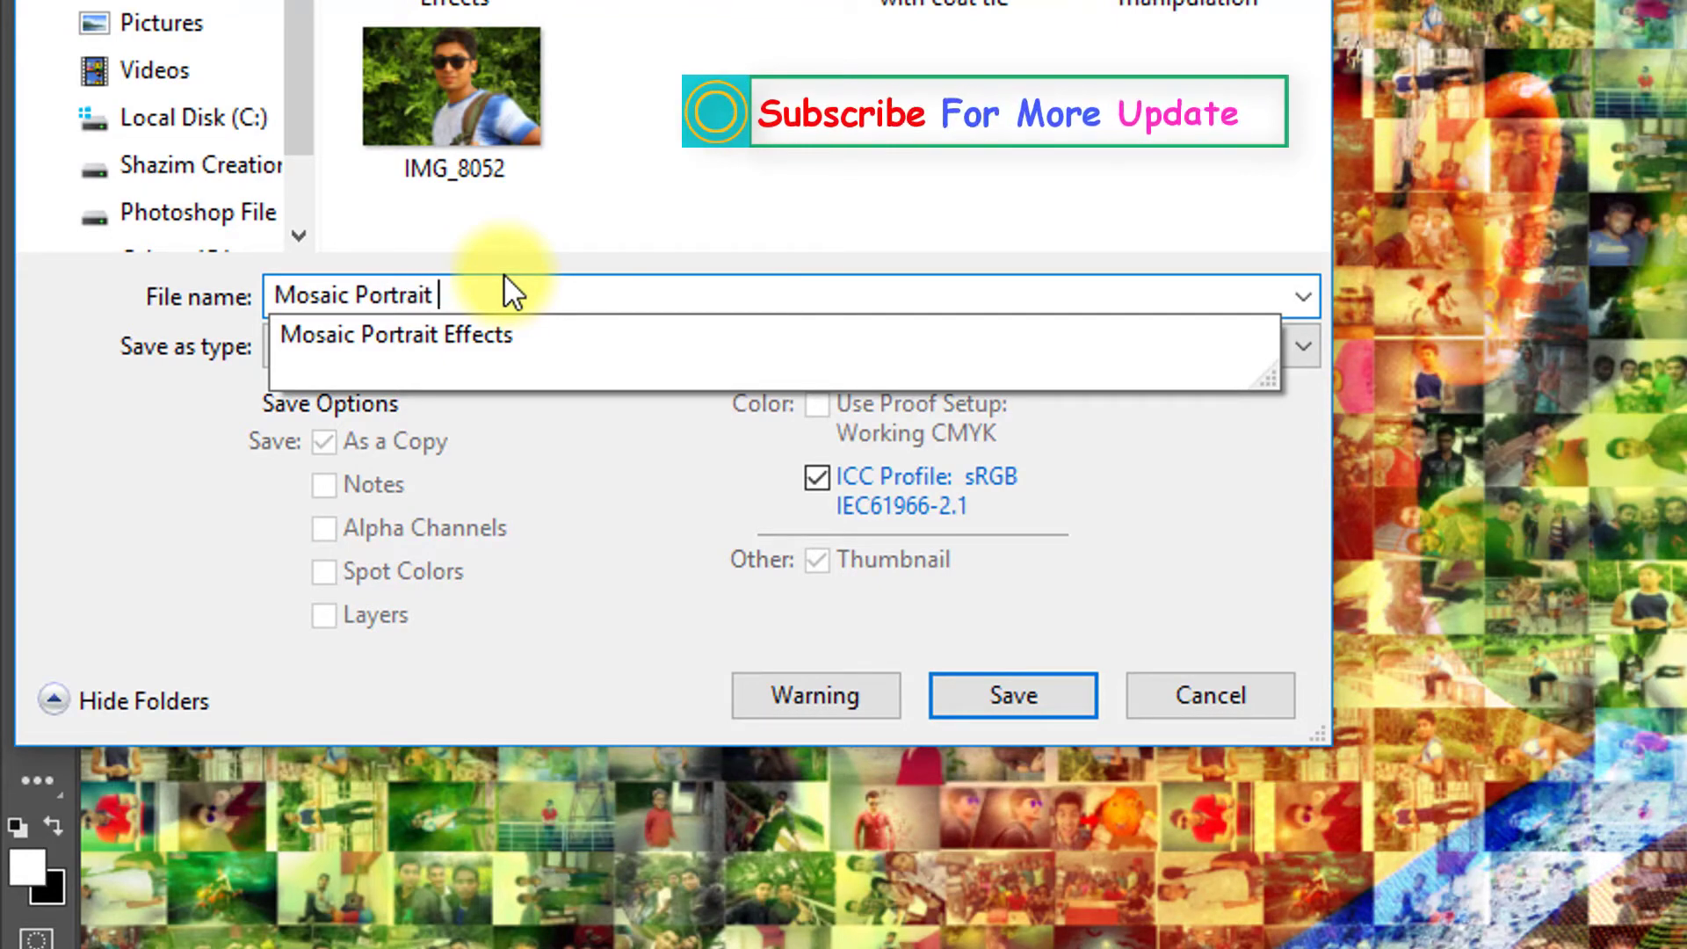
{"action": "key", "text": "Return"}
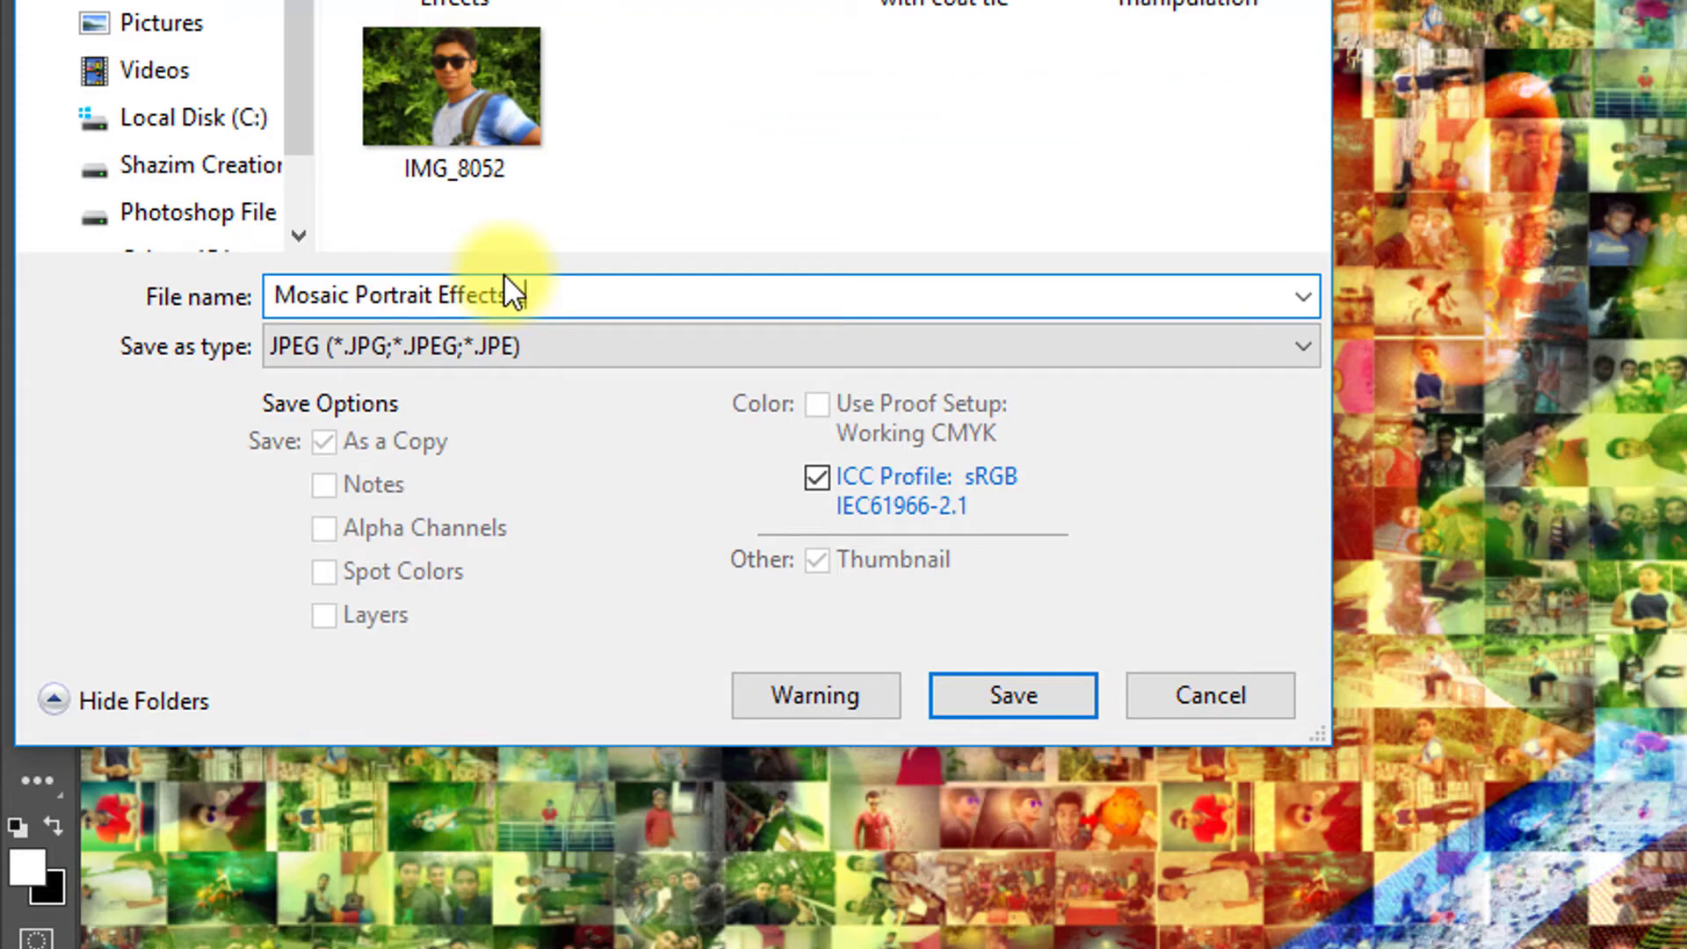
{"action": "key", "text": "Return"}
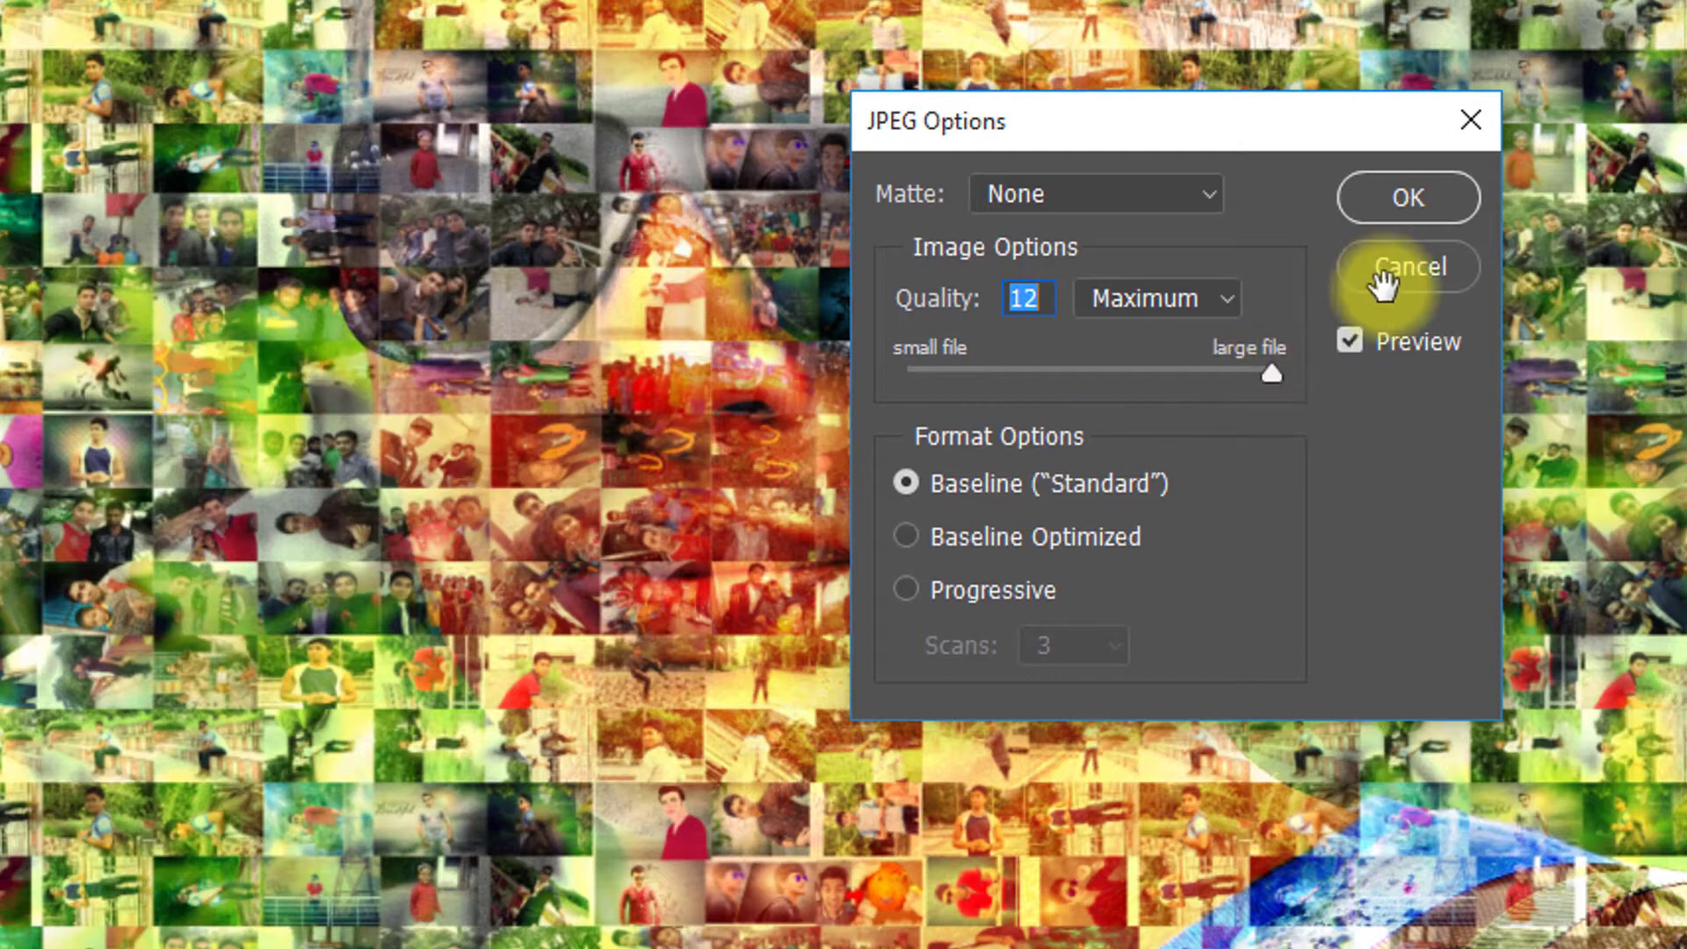
Set the JPEG quality to 12 (Maximum) and finish writing the file
{"action": "left_click_drag", "start_coordinate": [1270, 372], "coordinate": [1256, 372]}
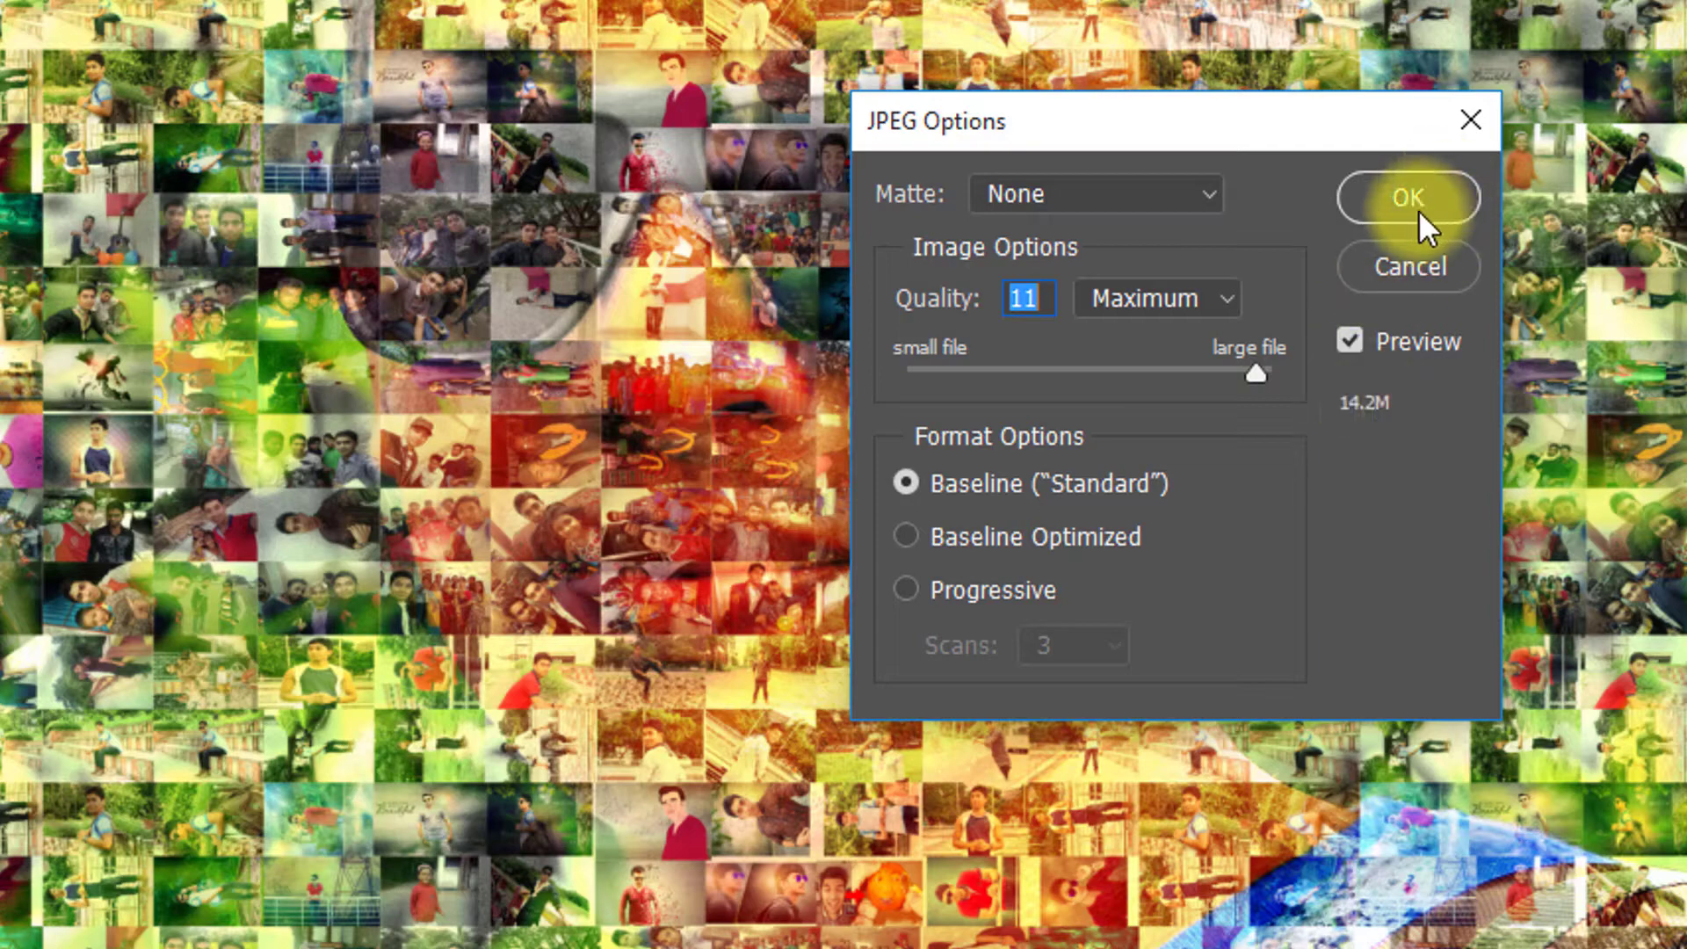
{"action": "mouse_move", "coordinate": [1256, 373]}
{"action": "left_mouse_down"}
{"action": "mouse_move", "coordinate": [1128, 368]}
{"action": "mouse_move", "coordinate": [1288, 369]}
{"action": "left_mouse_up"}
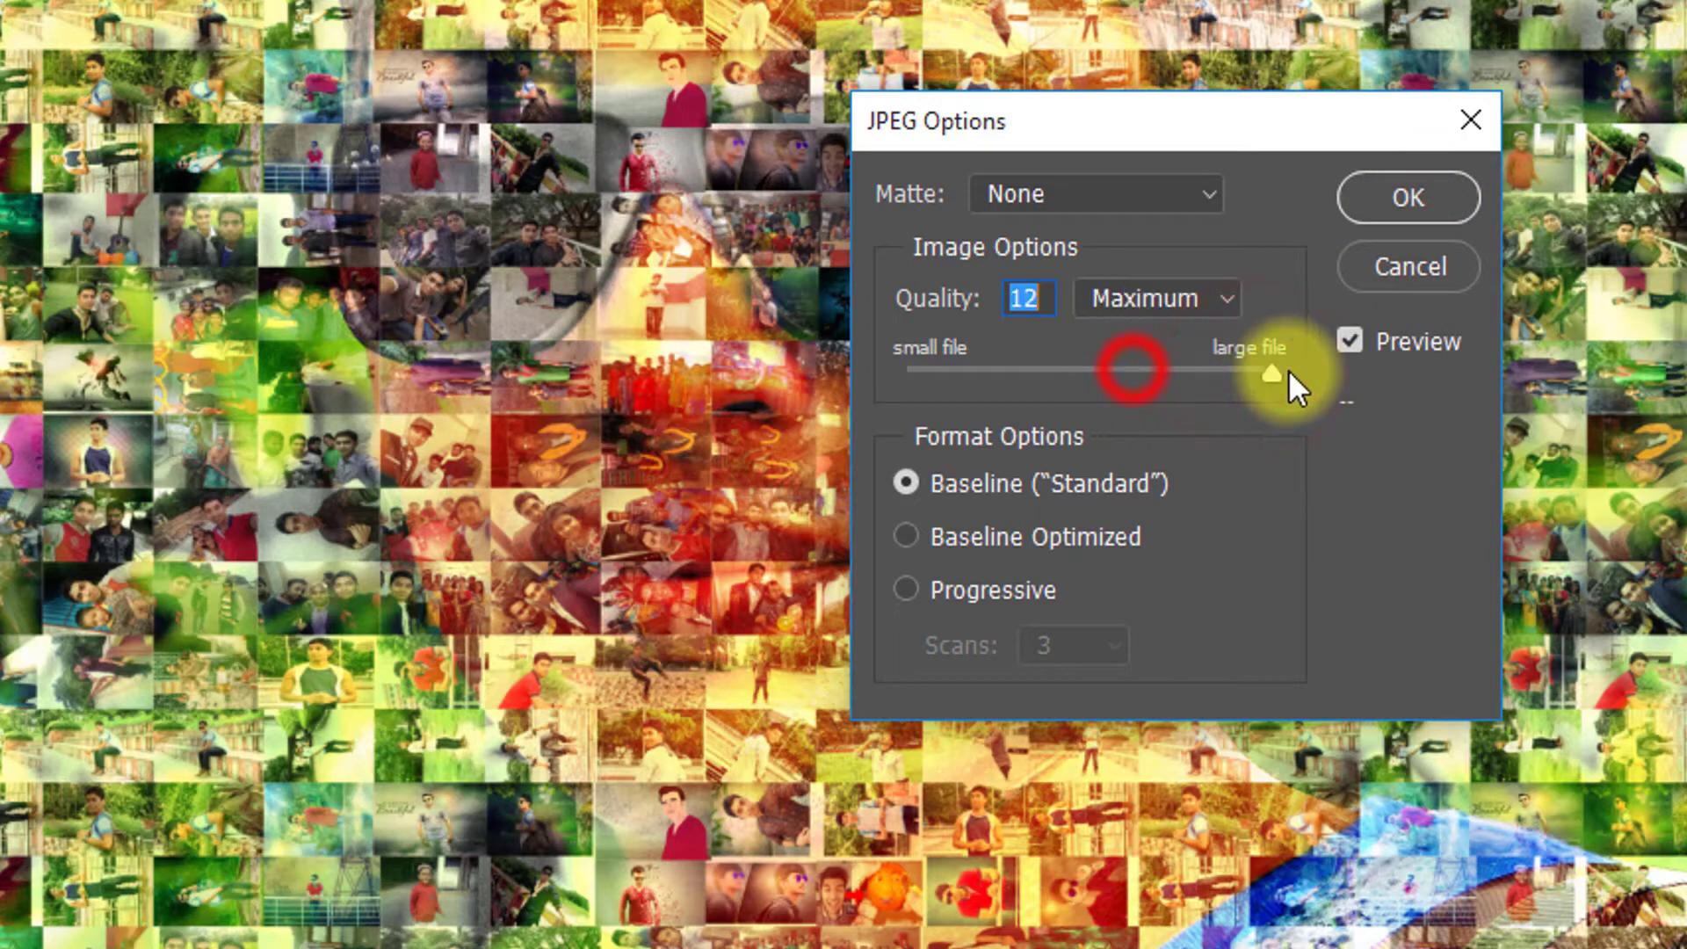
{"action": "left_click", "coordinate": [1390, 194]}
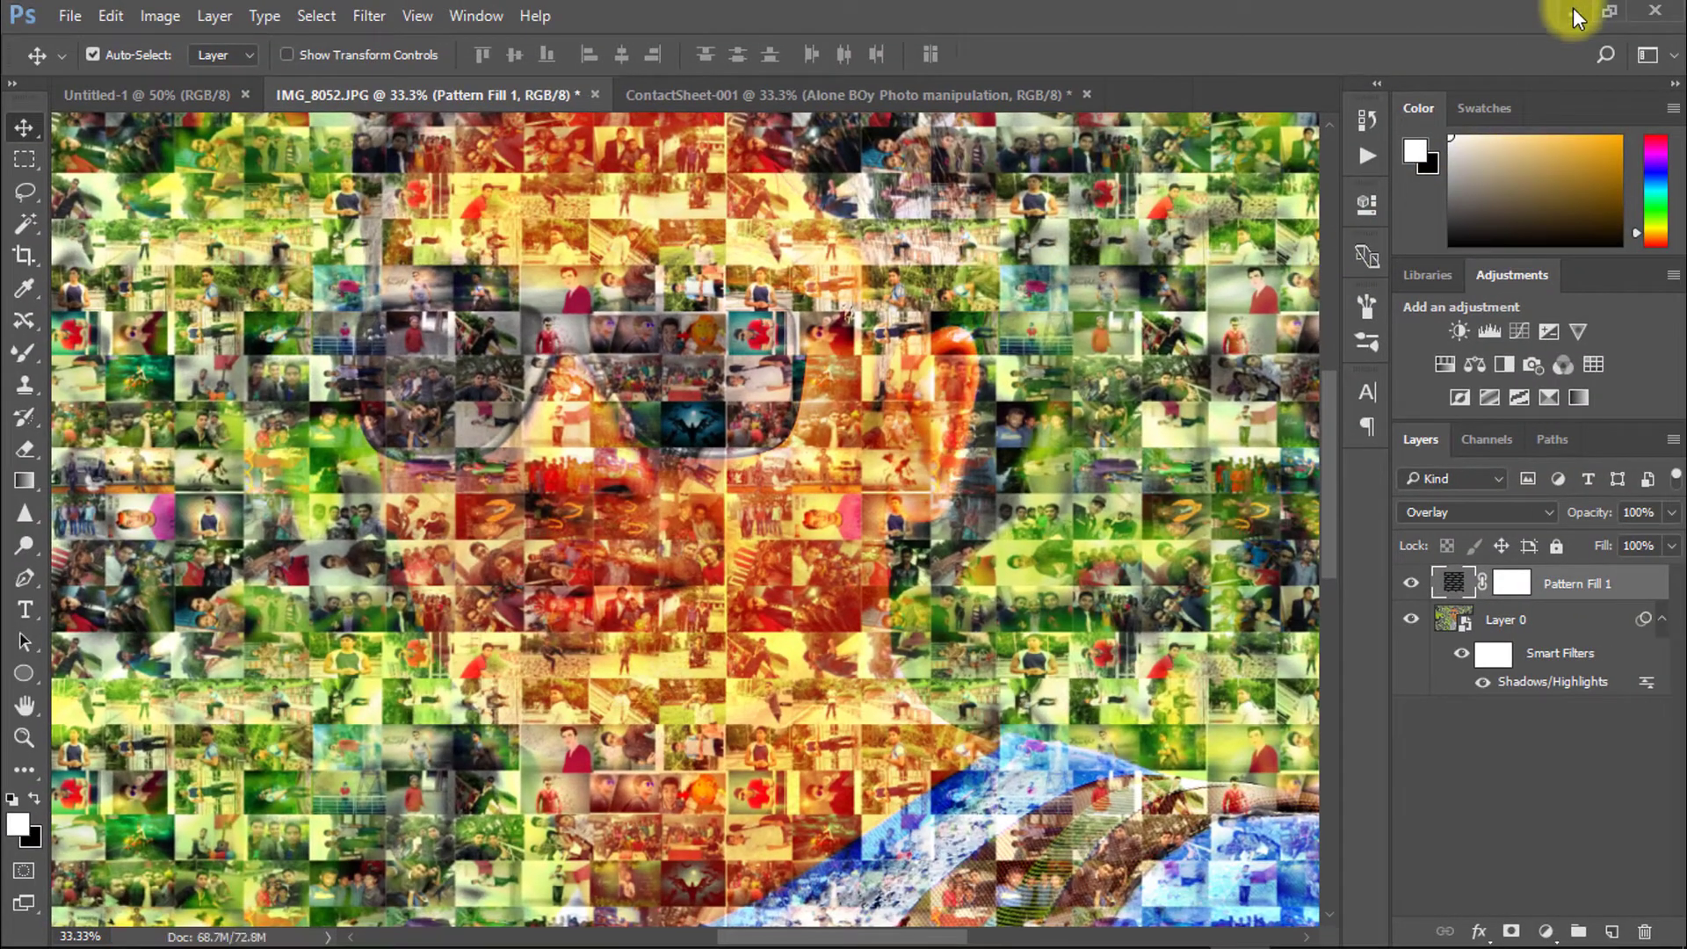
Open the saved Mosaic Portrait Effects JPEG from the desktop in Picasa and zoom in
{"action": "left_click", "coordinate": [1575, 12]}
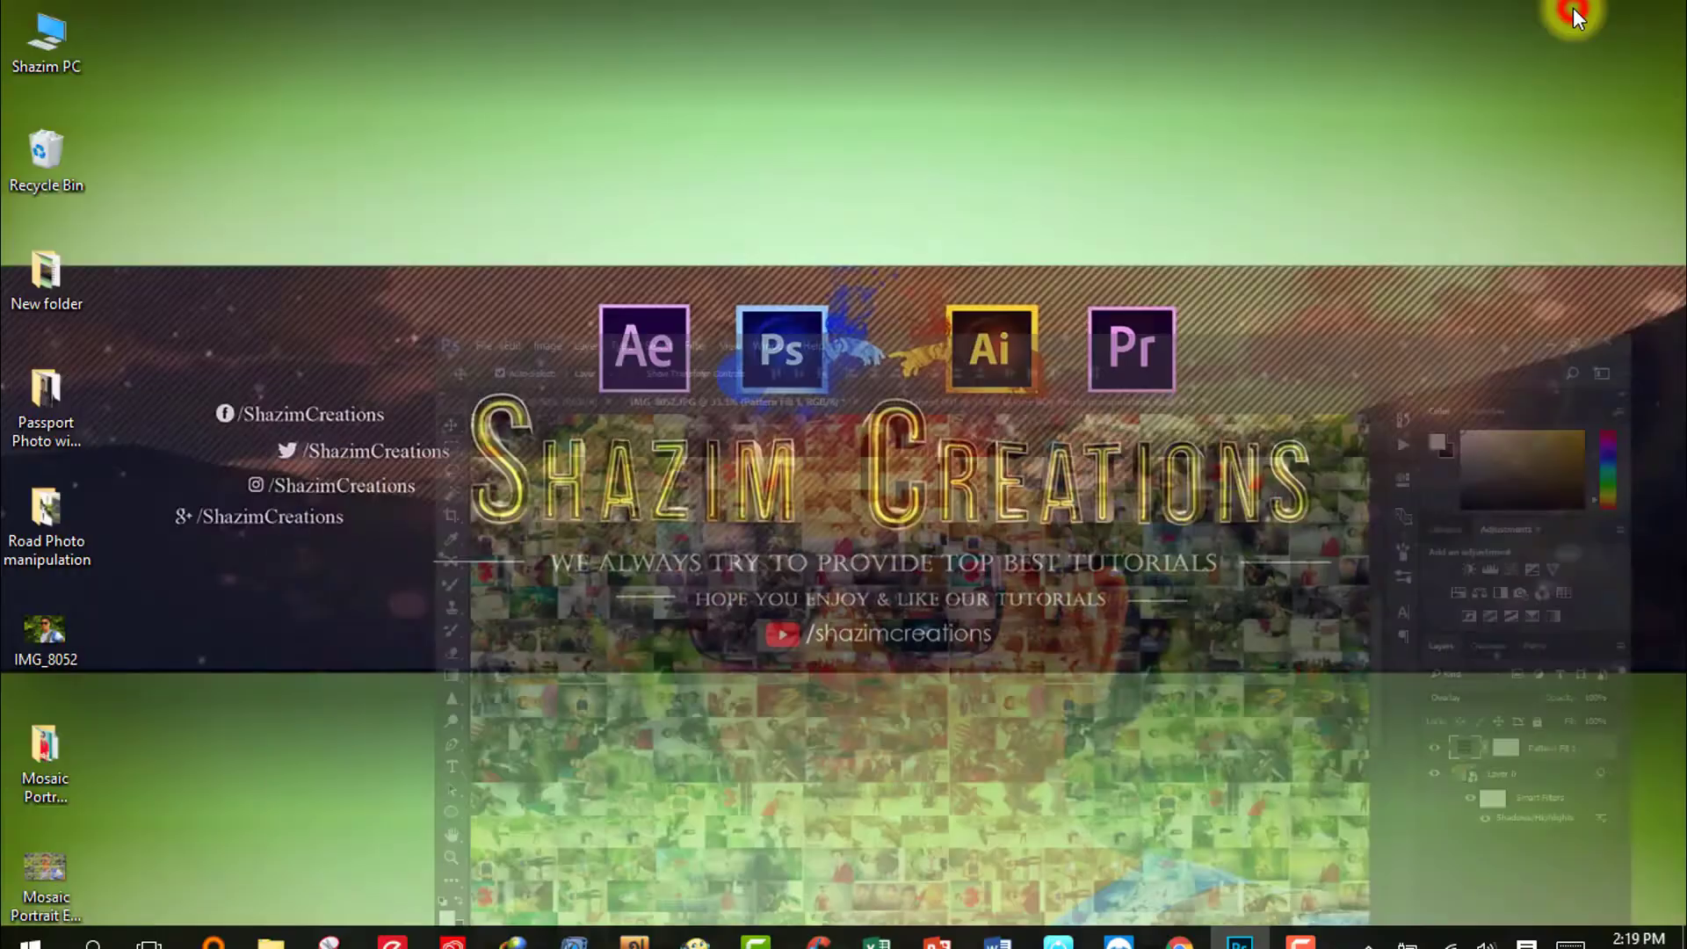
{"action": "double_click", "coordinate": [49, 857]}
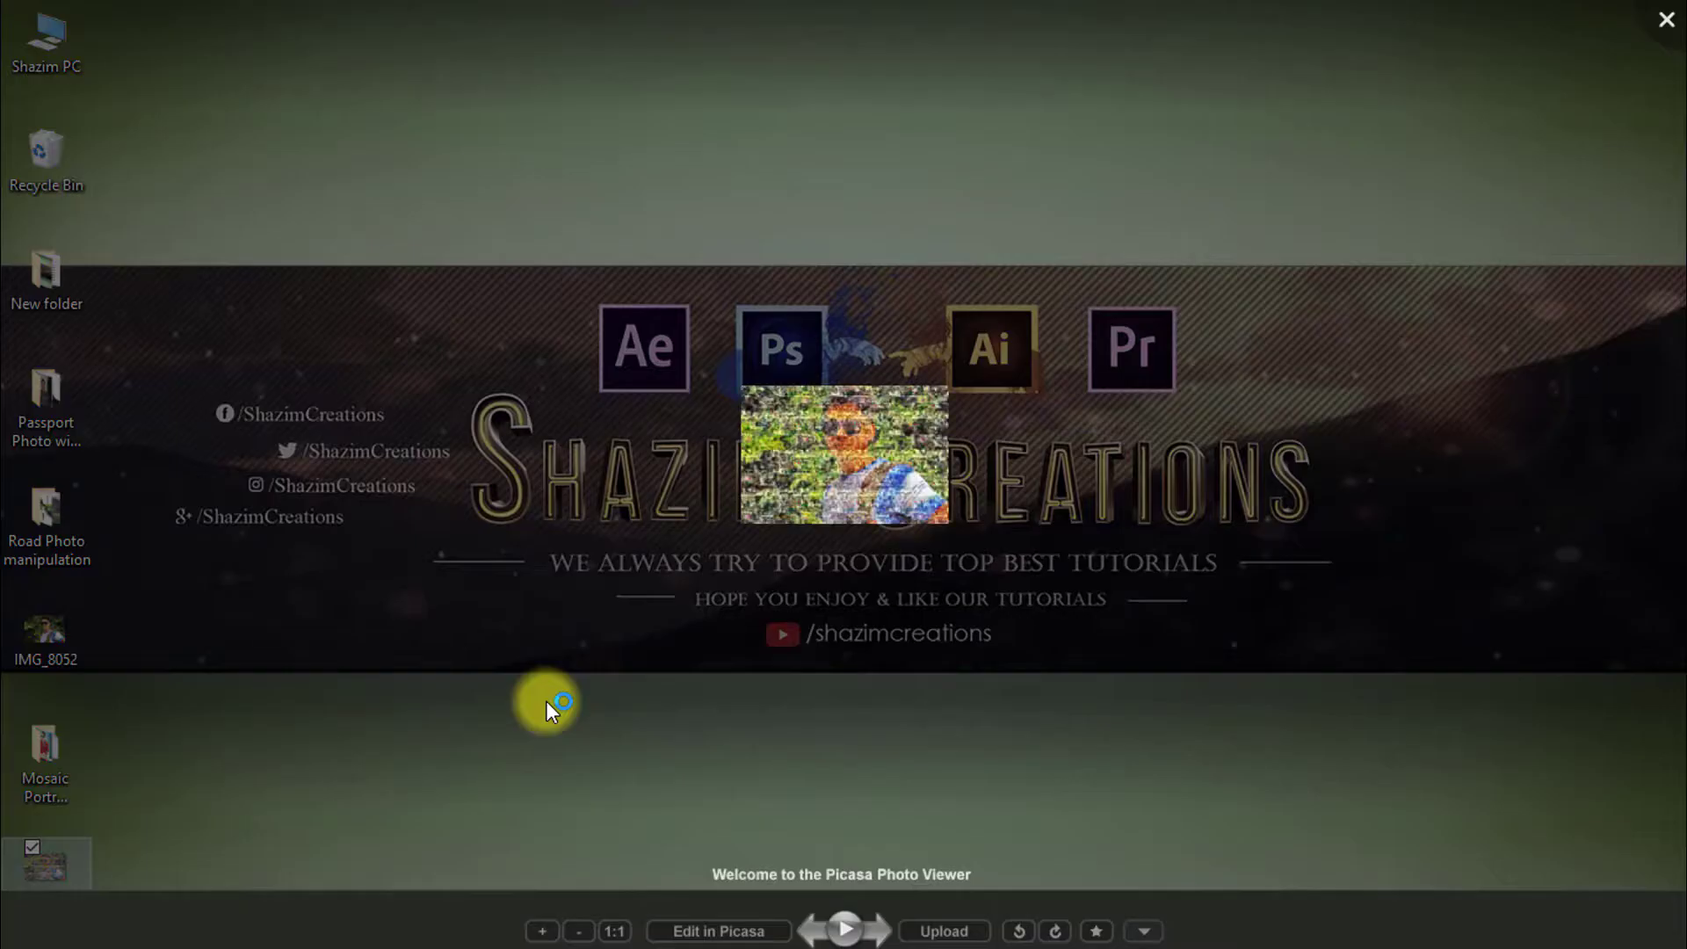
{"action": "scroll", "coordinate": [856, 555], "scroll_direction": "up", "scroll_amount": 5}
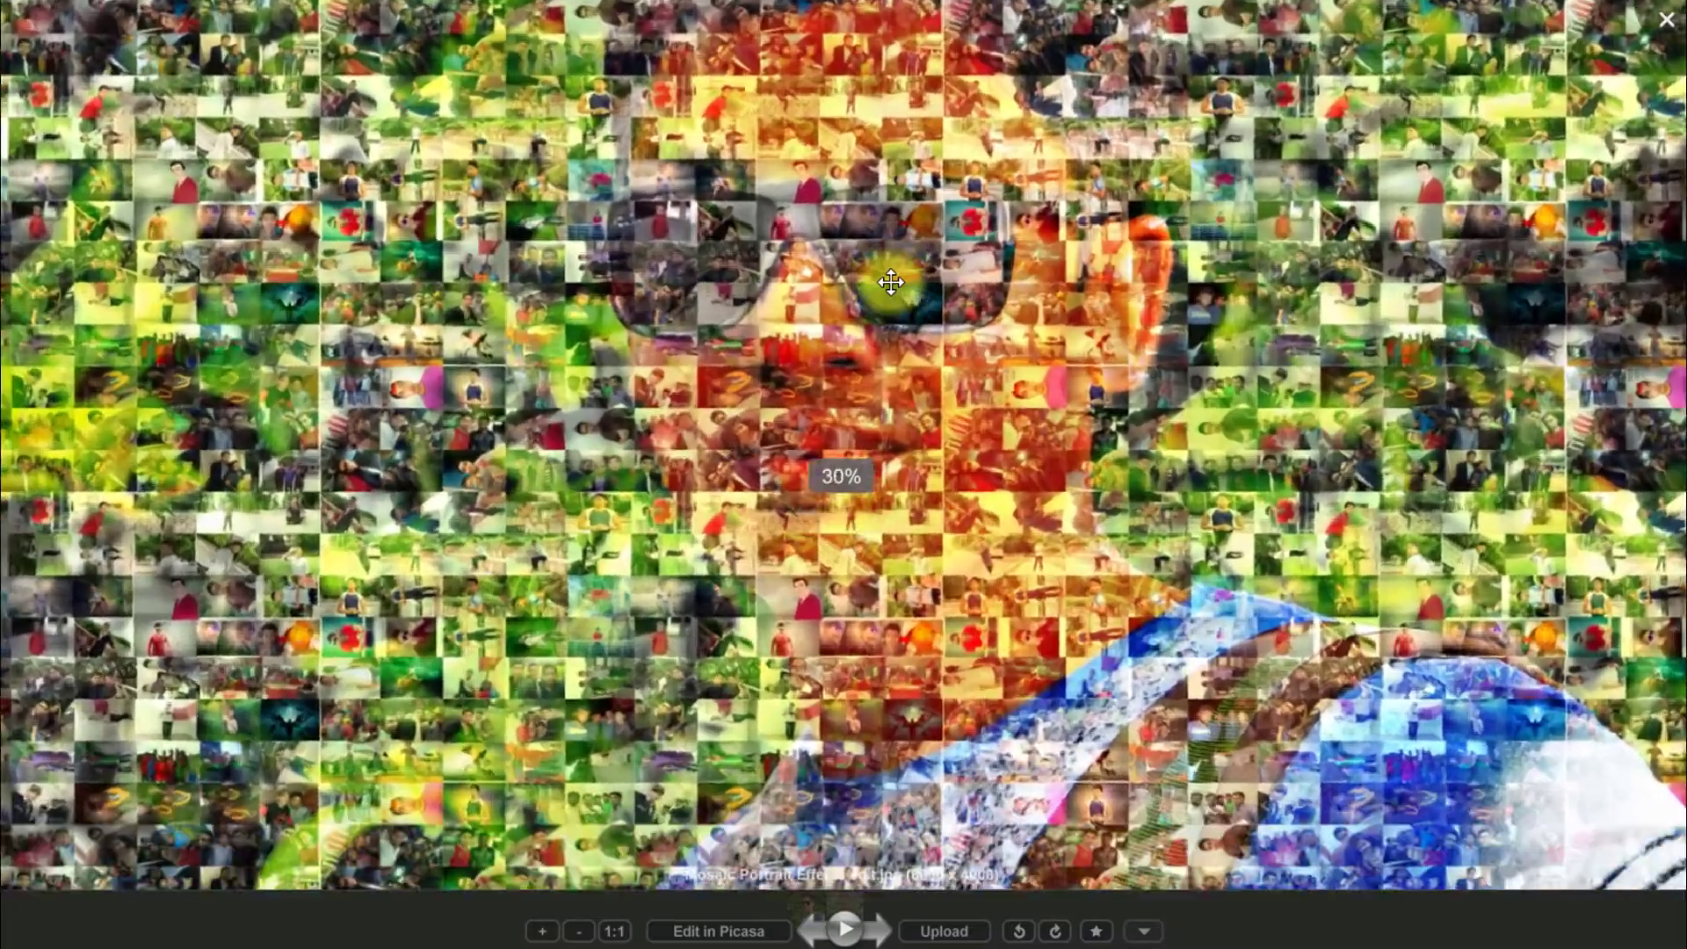
{"action": "scroll", "coordinate": [831, 376], "scroll_direction": "down", "scroll_amount": 1}
{"action": "scroll", "coordinate": [853, 378], "scroll_direction": "up", "scroll_amount": 3}
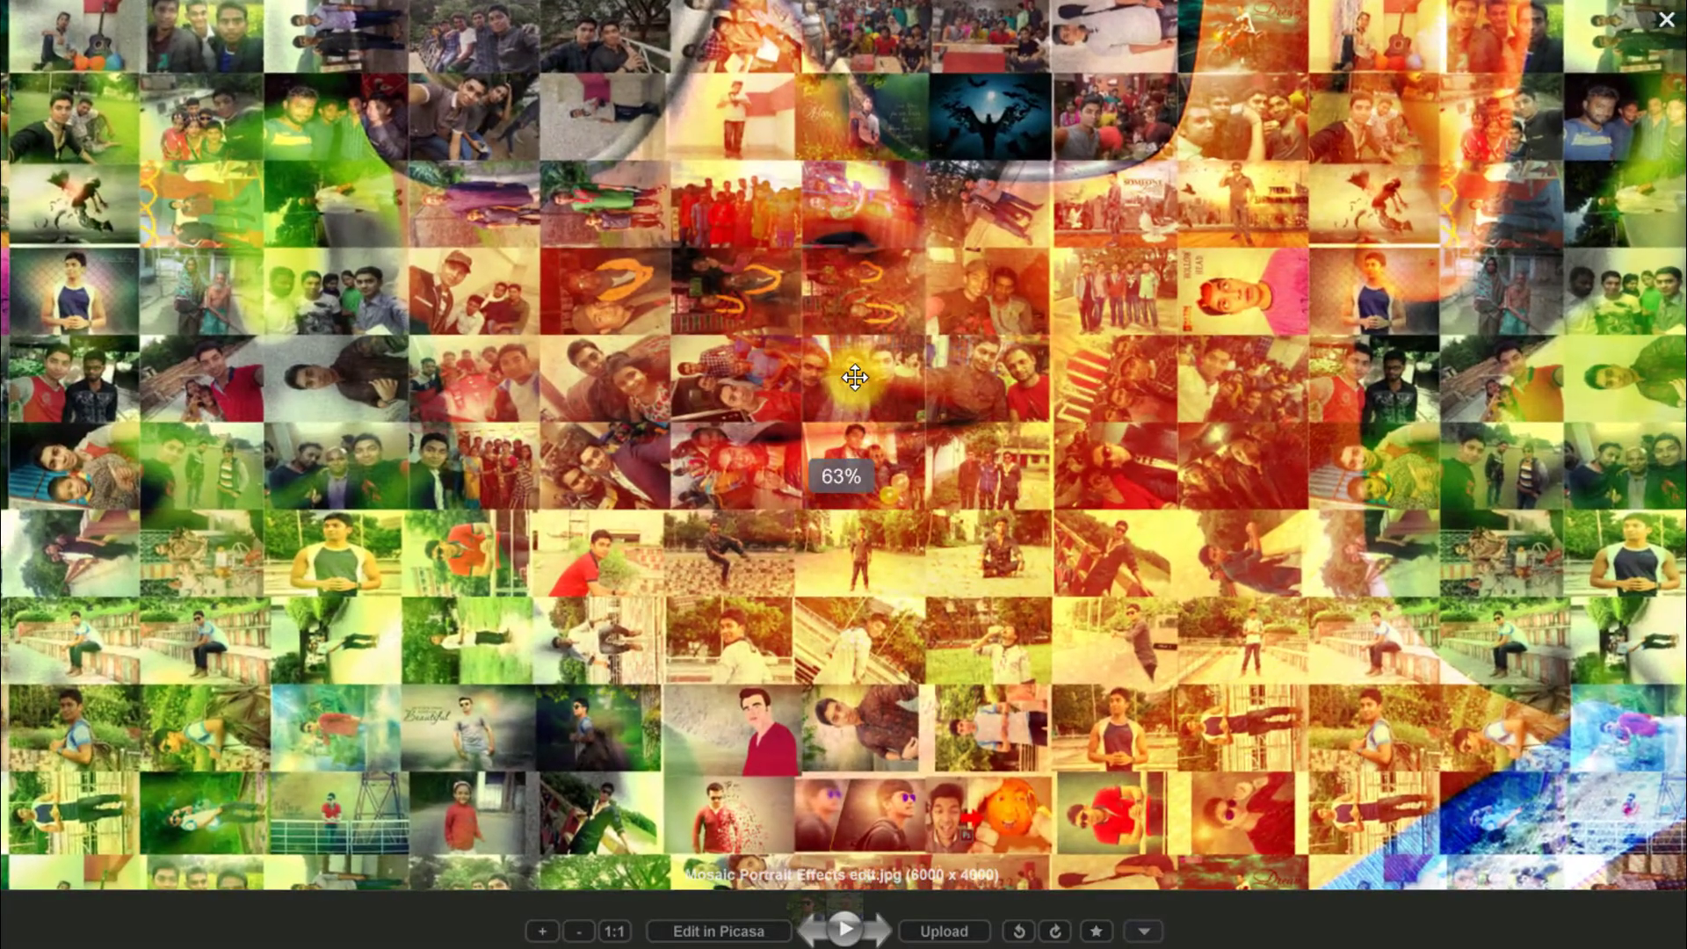
{"action": "scroll", "coordinate": [855, 378], "scroll_direction": "down", "scroll_amount": 2}
{"action": "scroll", "coordinate": [855, 378], "scroll_direction": "down", "scroll_amount": 3}
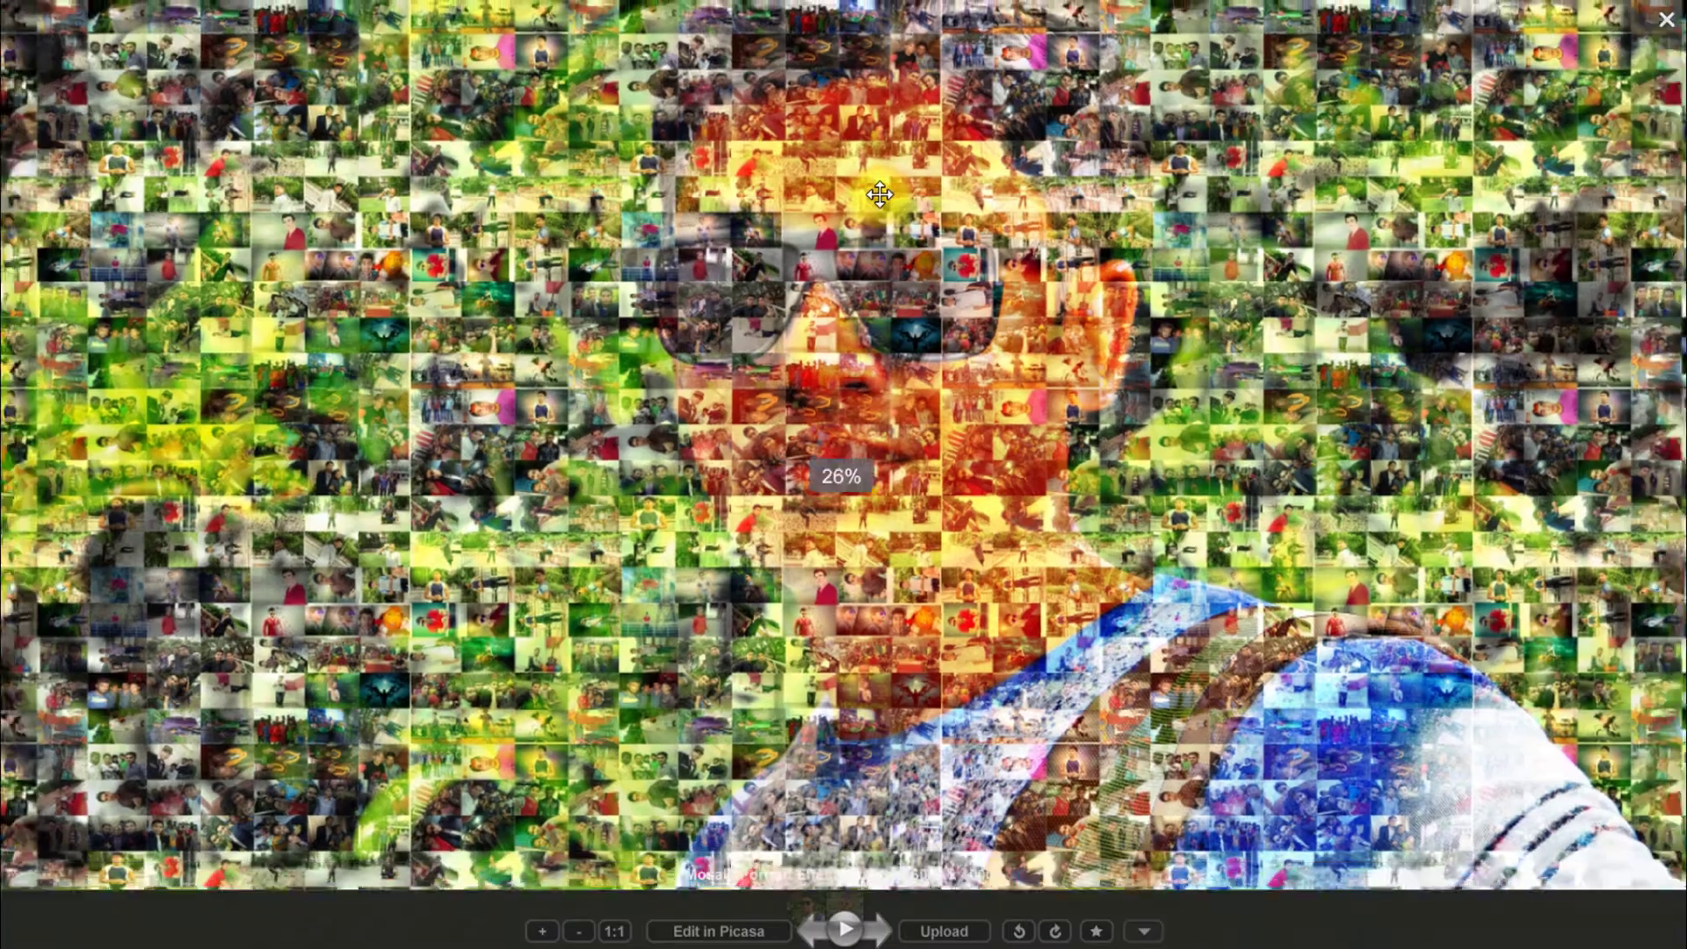
Pan and zoom around the mosaic to inspect its individual photo tiles
{"action": "left_click_drag", "start_coordinate": [905, 211], "coordinate": [906, 322]}
{"action": "scroll", "coordinate": [904, 275], "scroll_direction": "up", "scroll_amount": 2}
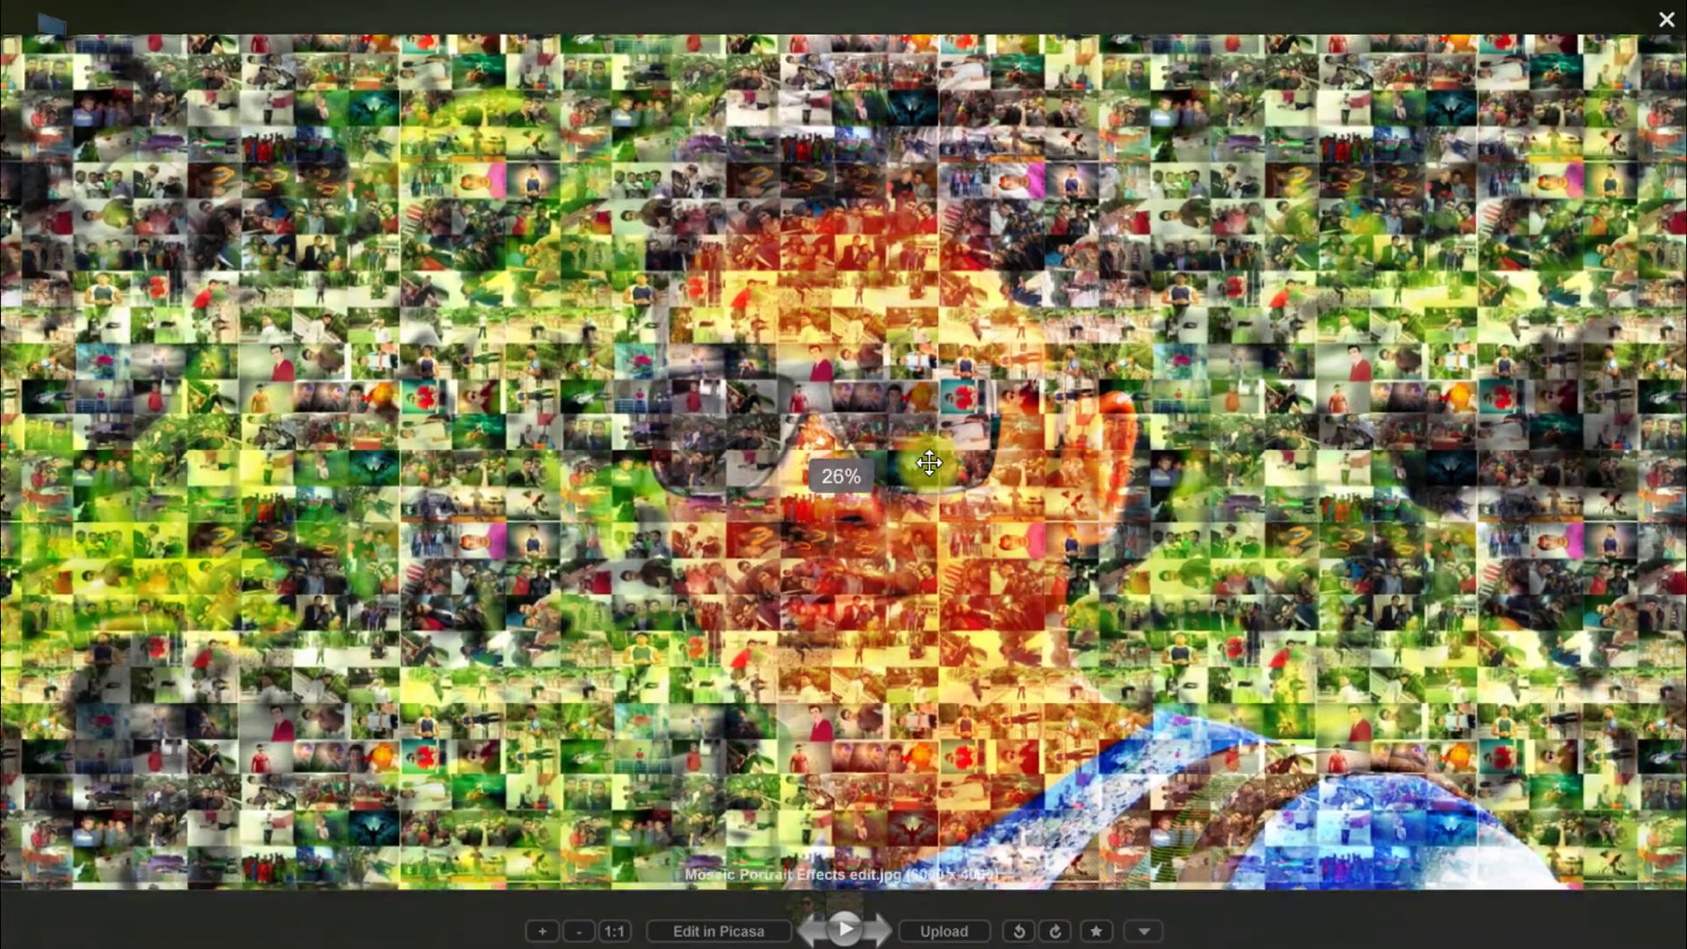
{"action": "scroll", "coordinate": [1090, 667], "scroll_direction": "up", "scroll_amount": 2}
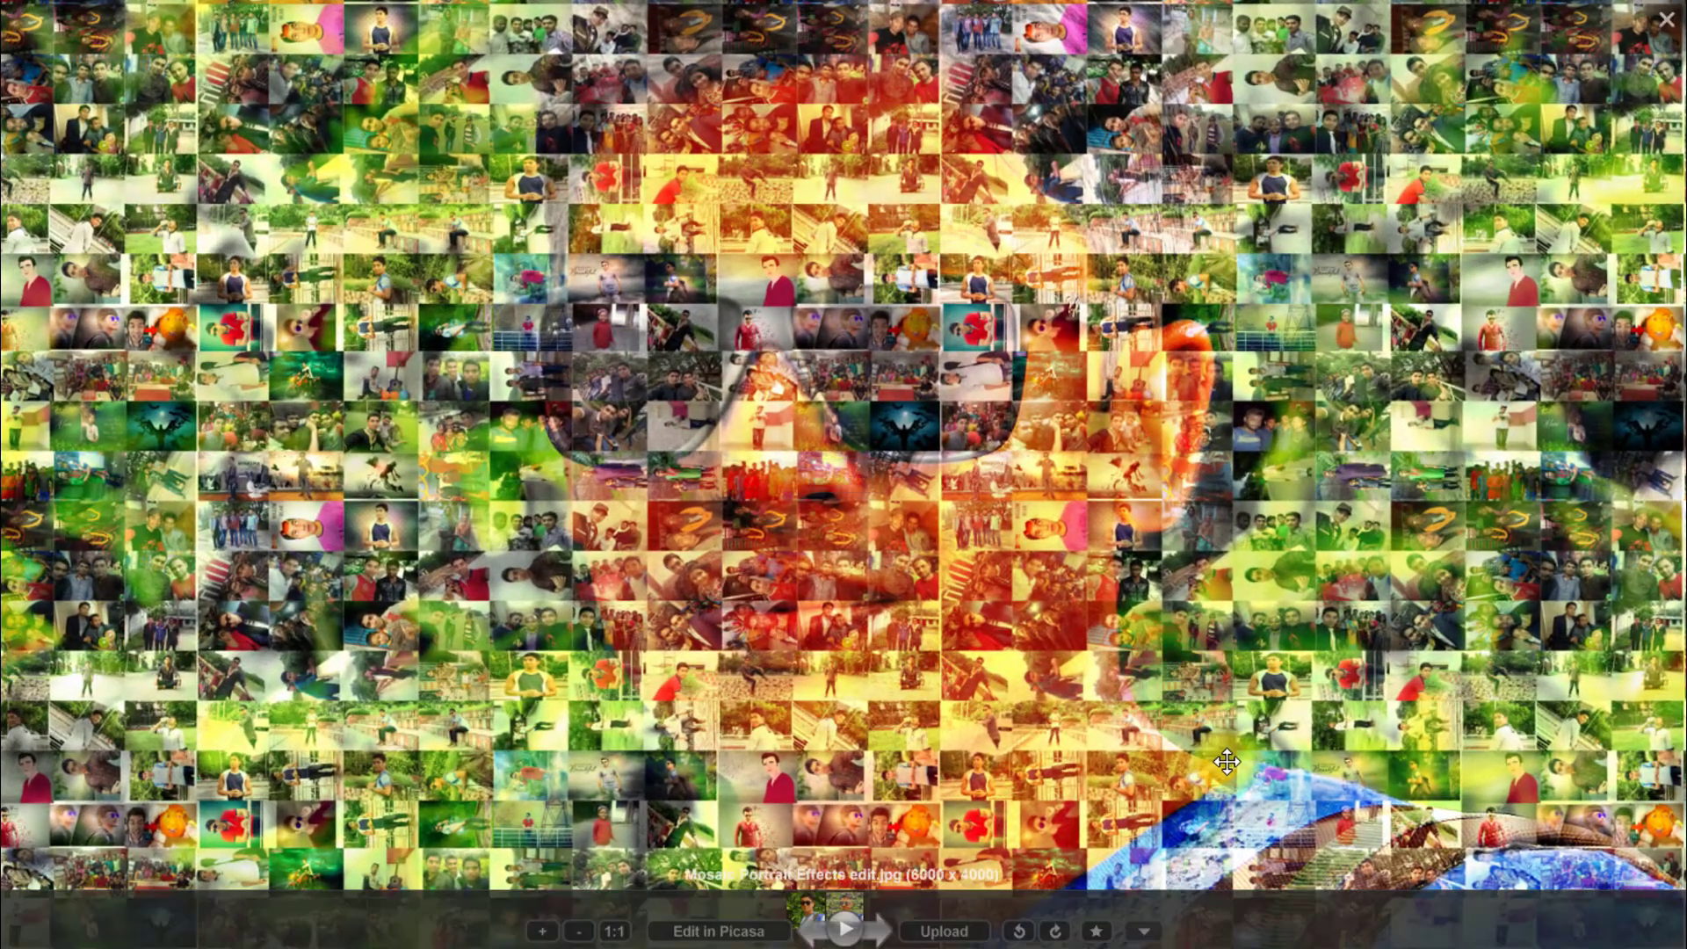
{"action": "scroll", "coordinate": [1571, 643], "scroll_direction": "down", "scroll_amount": 3}
{"action": "scroll", "coordinate": [387, 355], "scroll_direction": "up", "scroll_amount": 3}
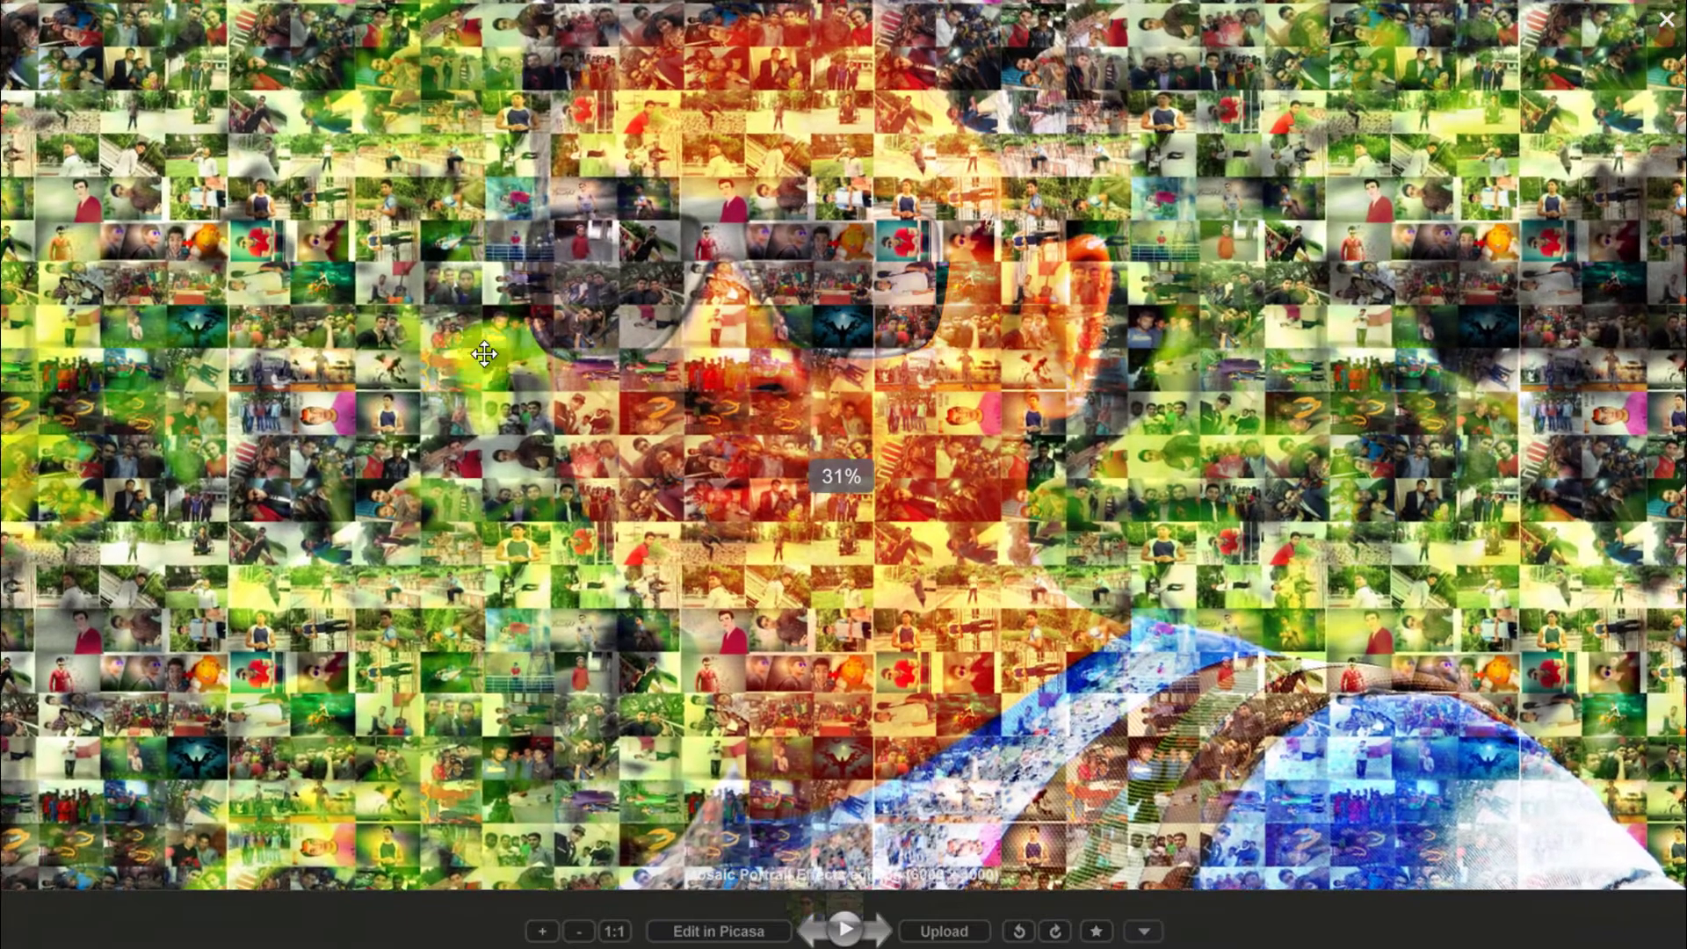
{"action": "scroll", "coordinate": [387, 355], "scroll_direction": "up", "scroll_amount": 3}
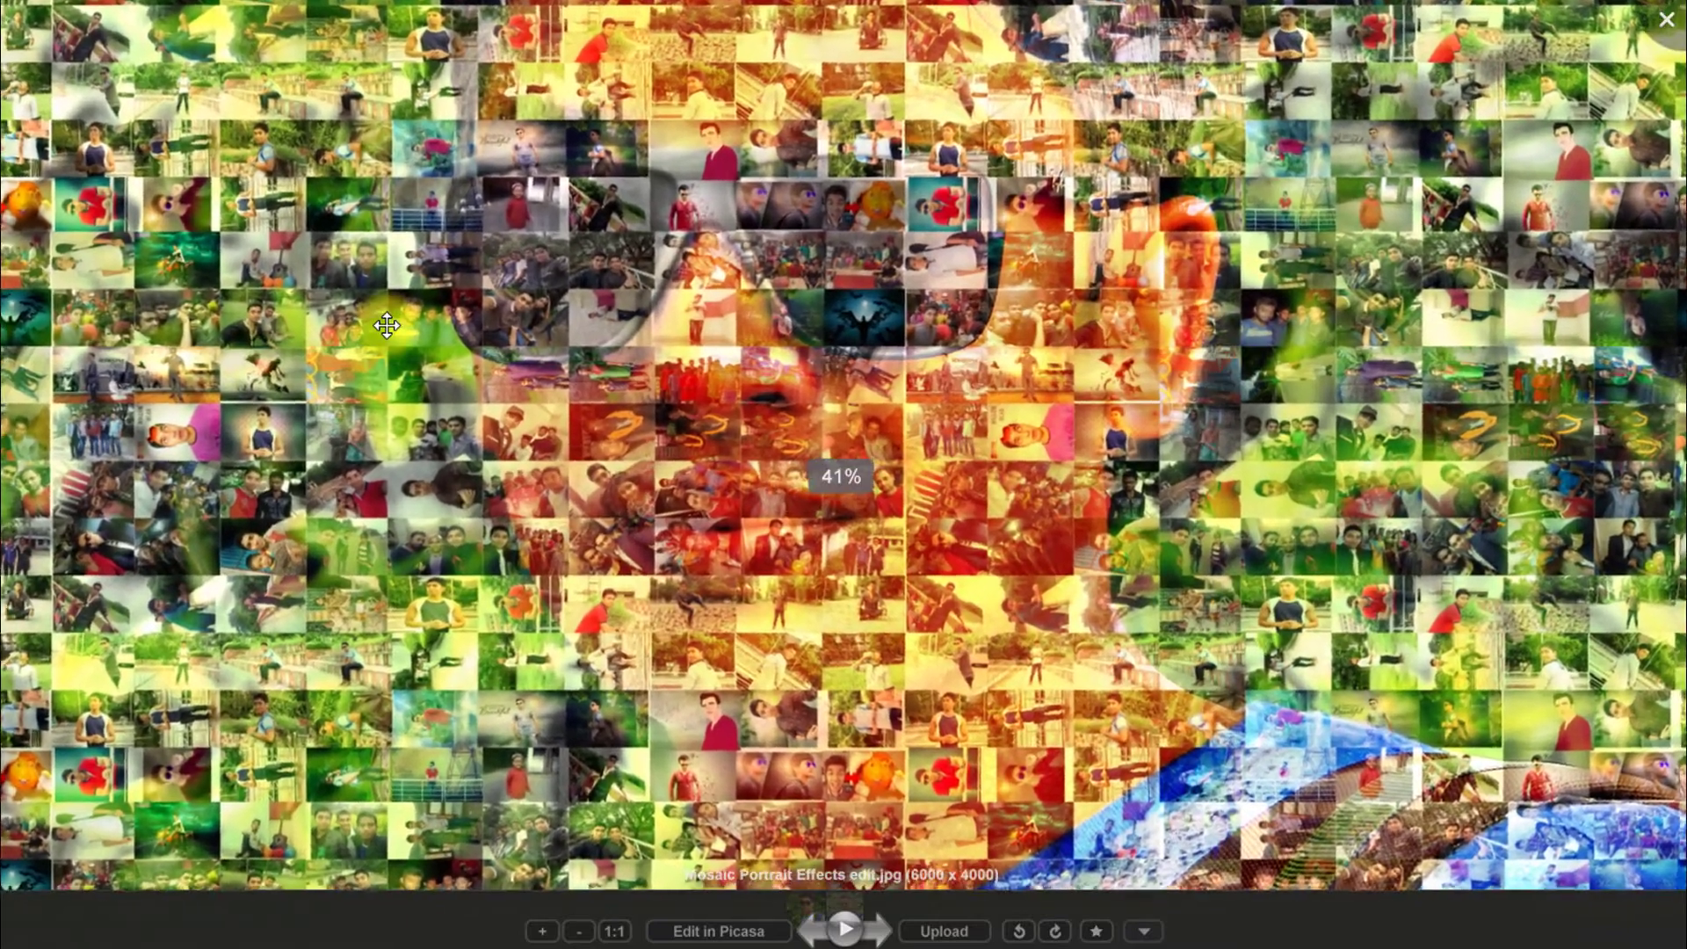